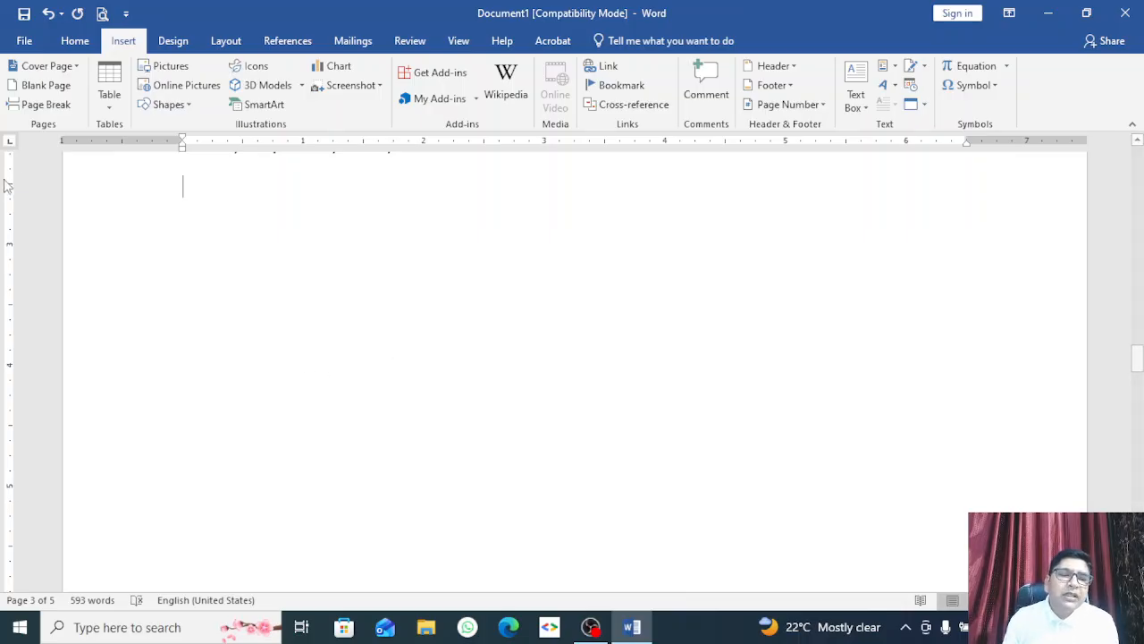
Step: Draw a freehand table with column and row borders, then undo it
click(117, 104)
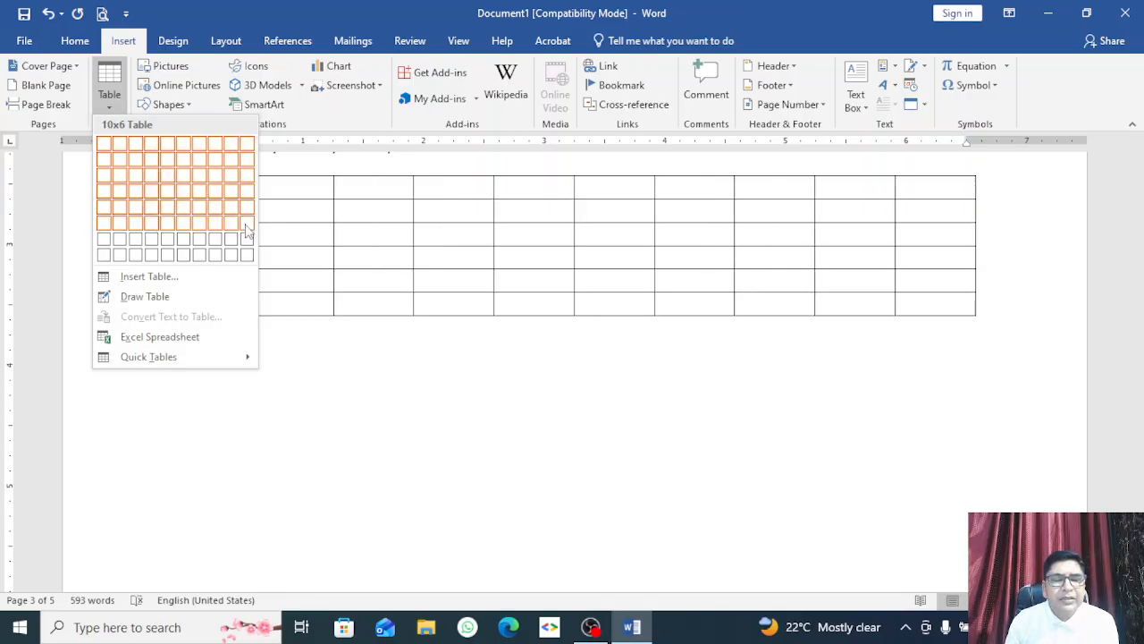
click(146, 300)
mouse_move(283, 198)
mouse_down()
mouse_move(533, 335)
mouse_move(642, 340)
mouse_up()
drag(367, 183, 378, 299)
drag(475, 179, 480, 263)
drag(563, 176, 560, 308)
drag(283, 221, 617, 221)
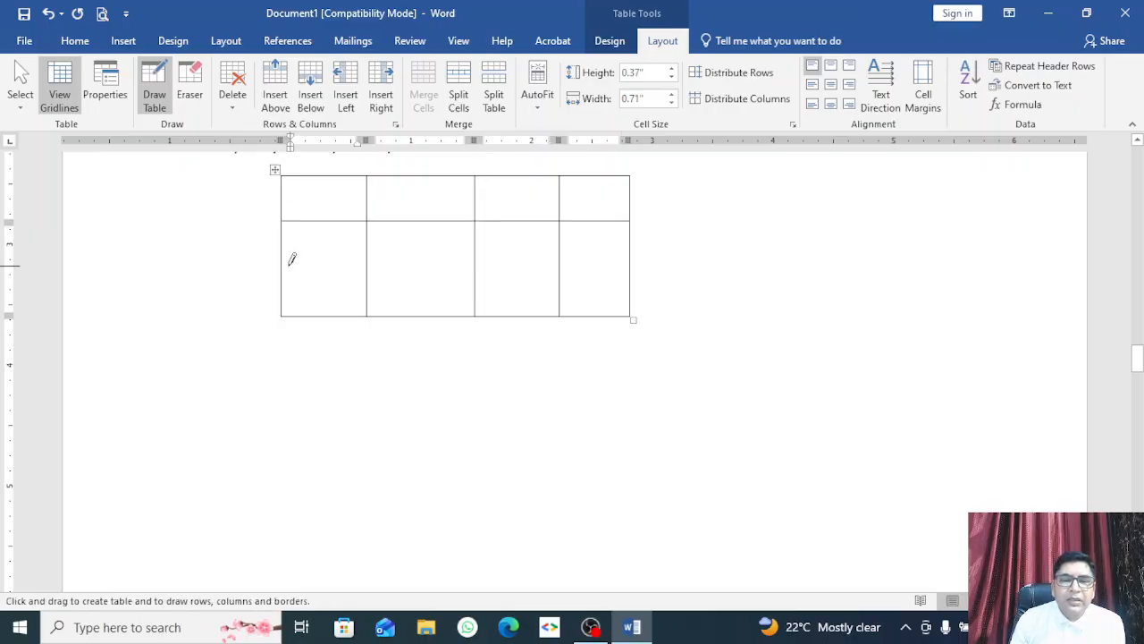
drag(284, 265, 626, 267)
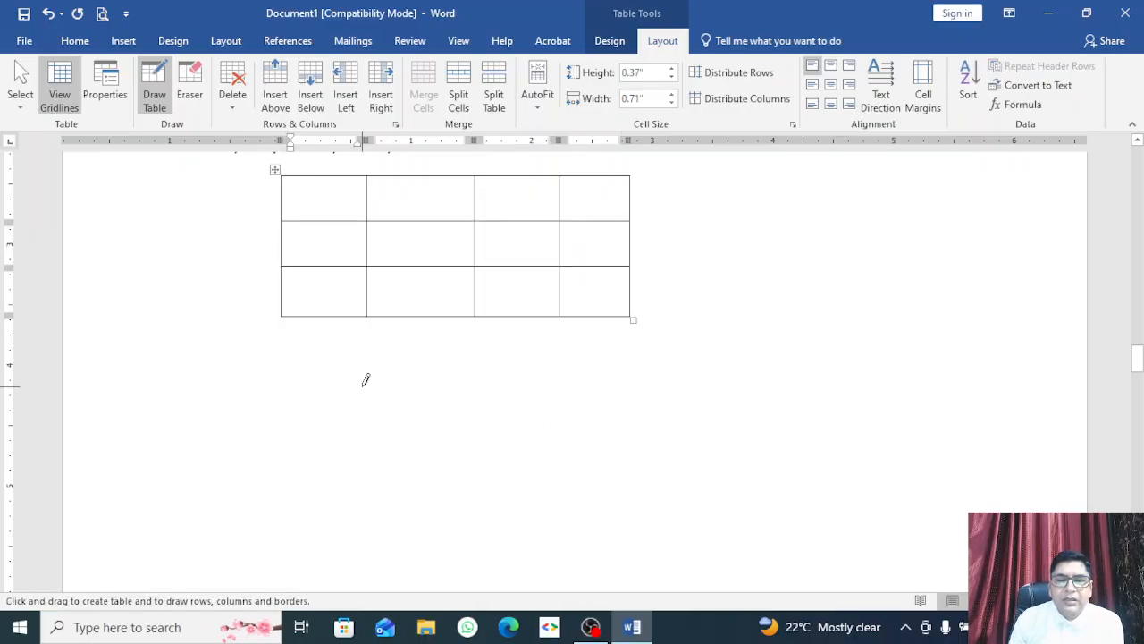
key(ctrl+z)
key(ctrl+z)
key(ctrl+z)
key(ctrl+z)
key(ctrl+z)
key(ctrl+z)
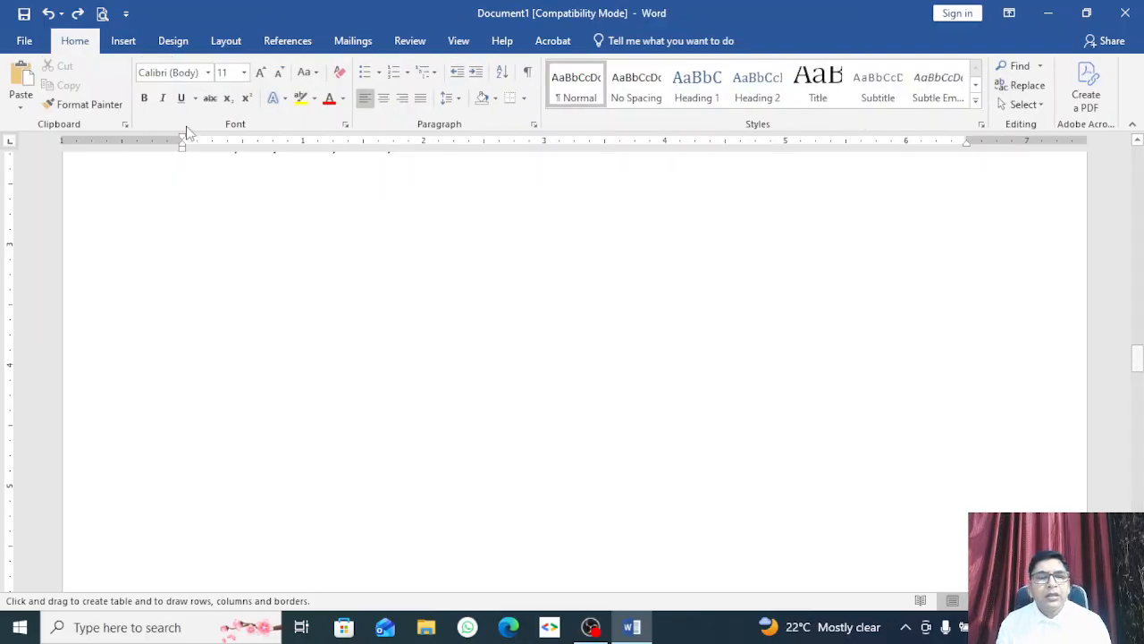
Step: Browse the Insert table options and dismiss them without inserting anything
click(123, 41)
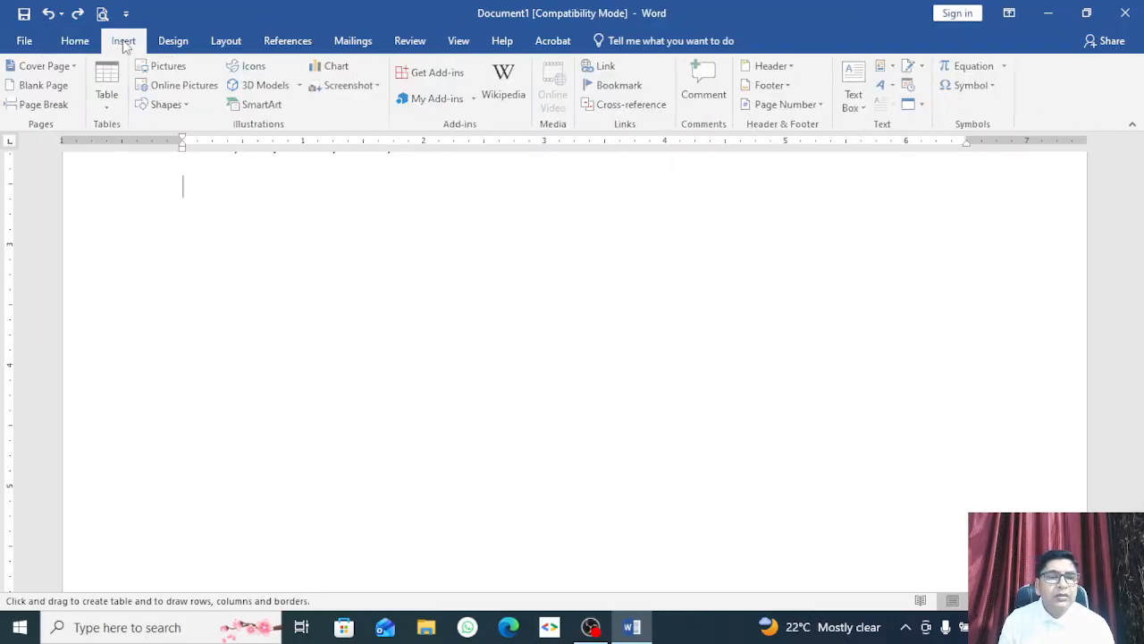
click(111, 115)
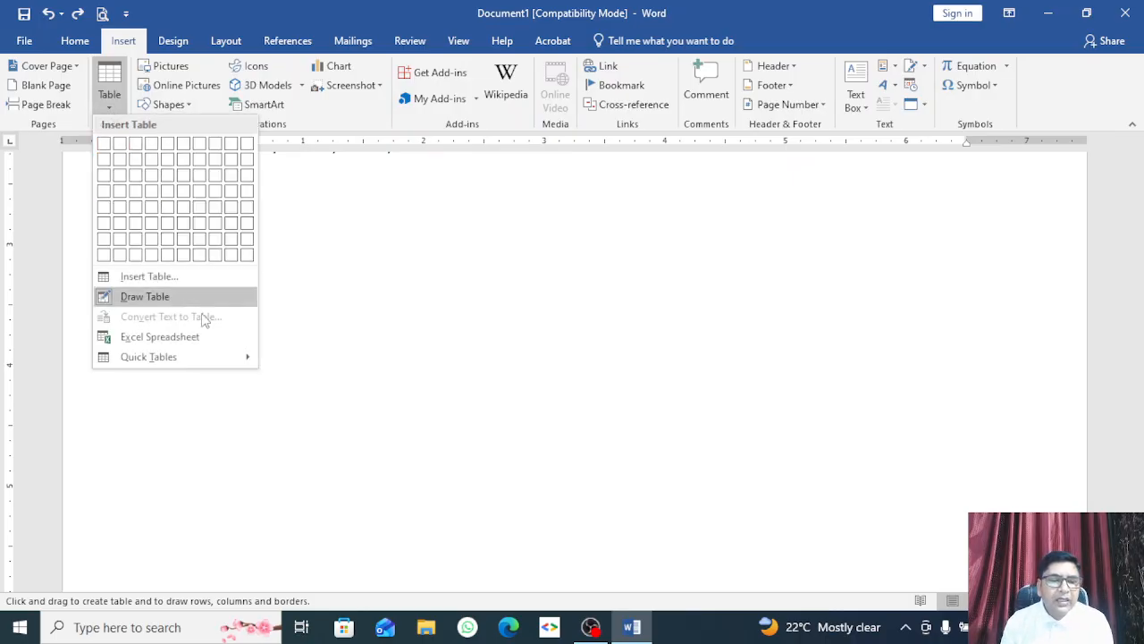
mouse_move(206, 357)
click(427, 214)
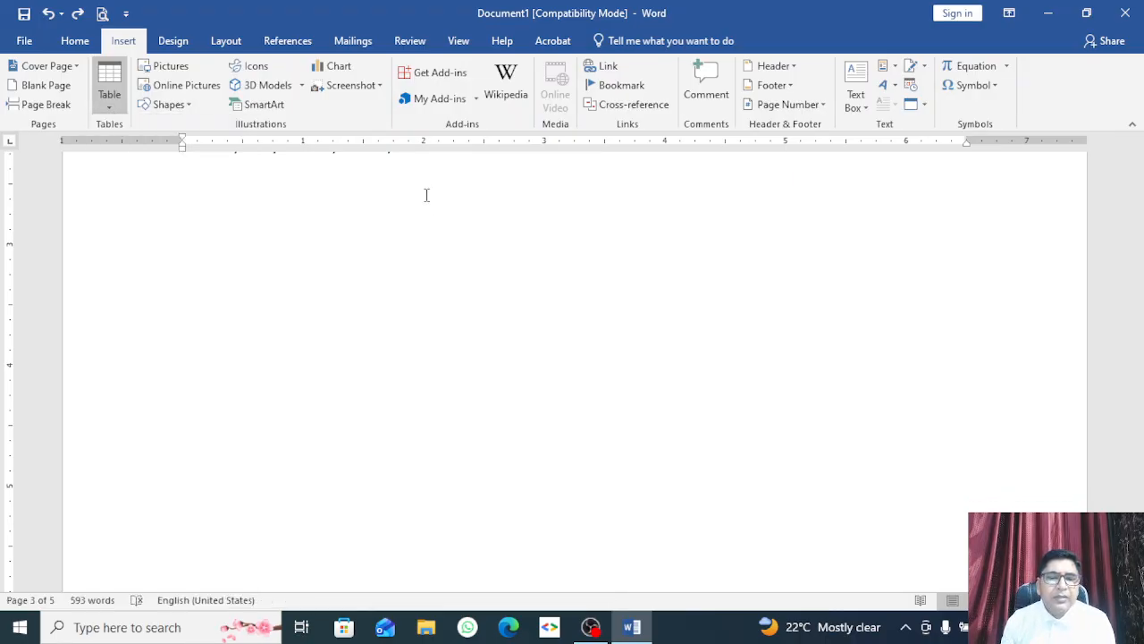
Step: At the document's end, type three --- lines so each becomes a horizontal border
key(ctrl+End)
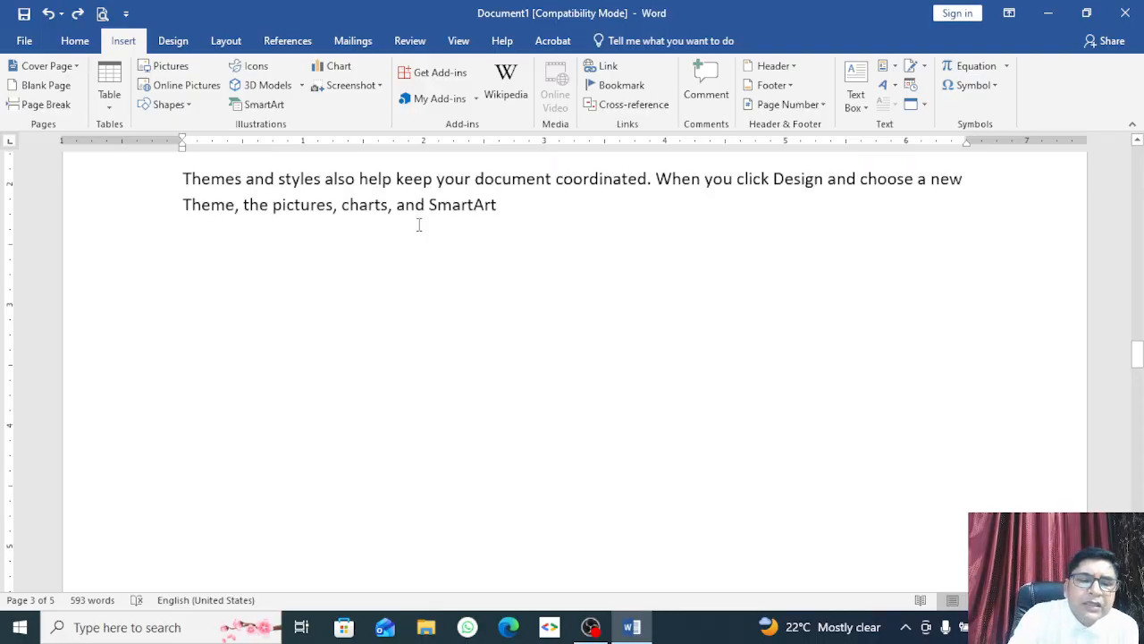
text(--)
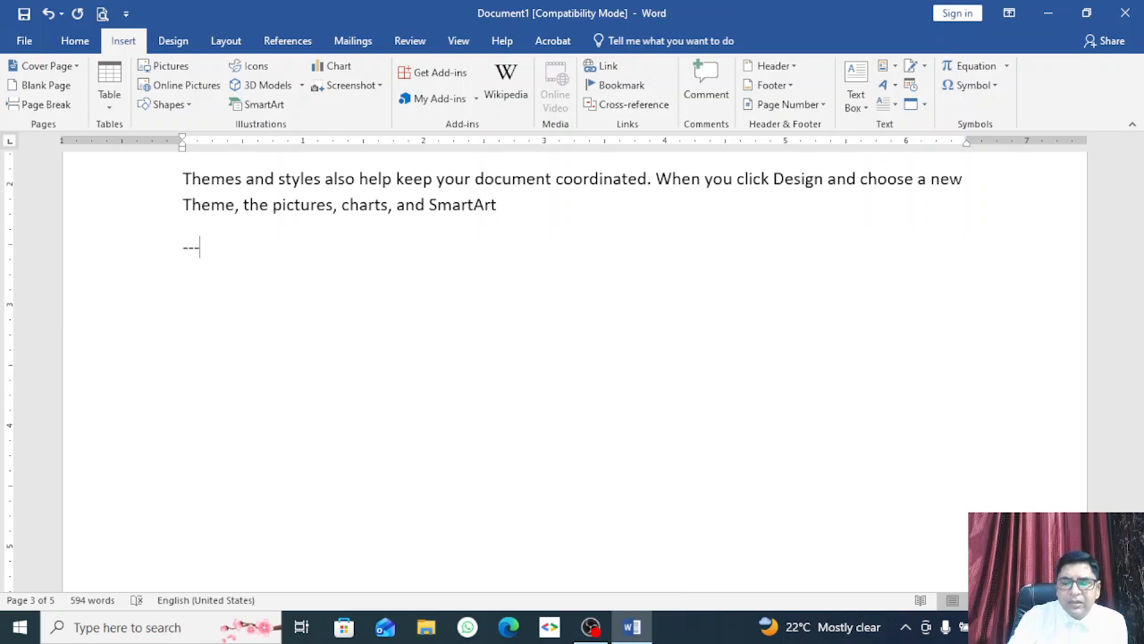
text(-)
key(Return)
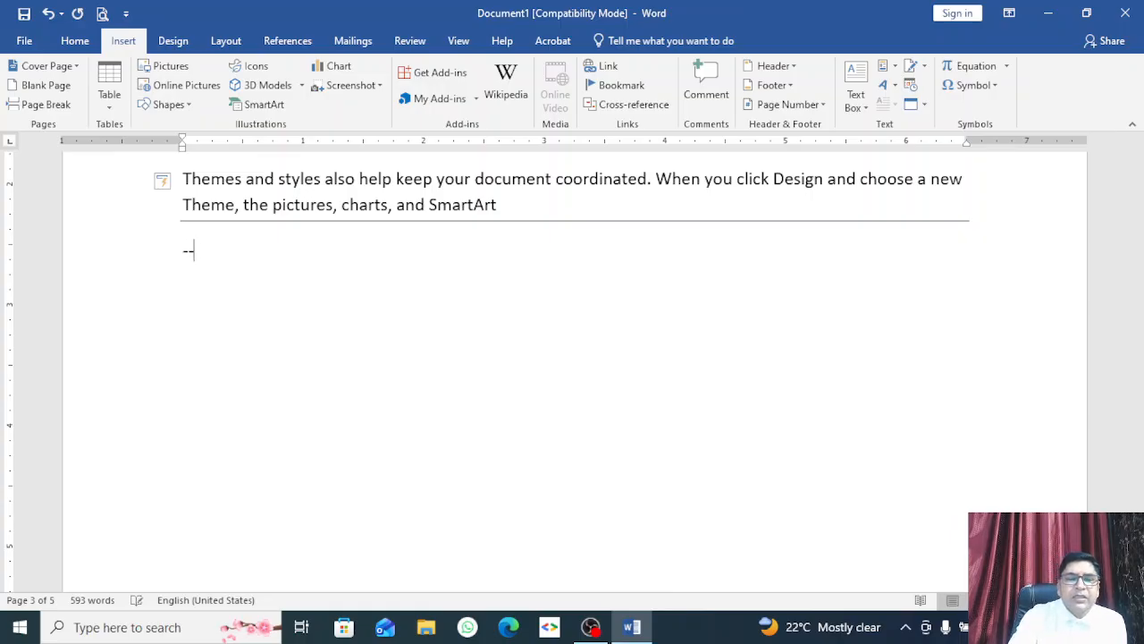
text(---)
key(Return)
text(----)
key(Return)
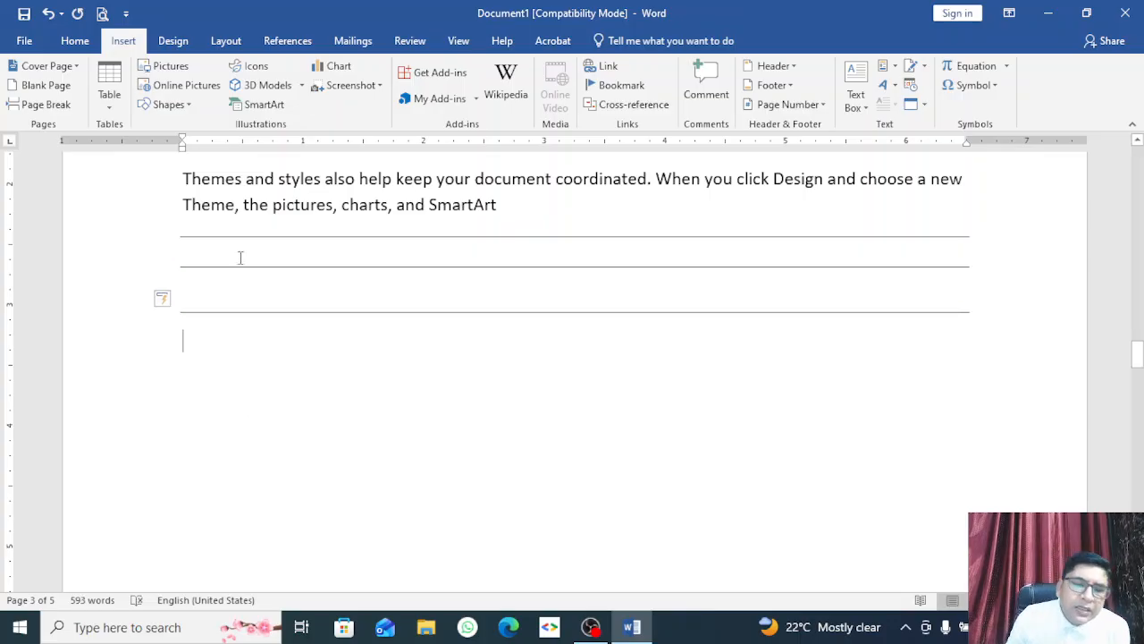
drag(241, 244, 240, 319)
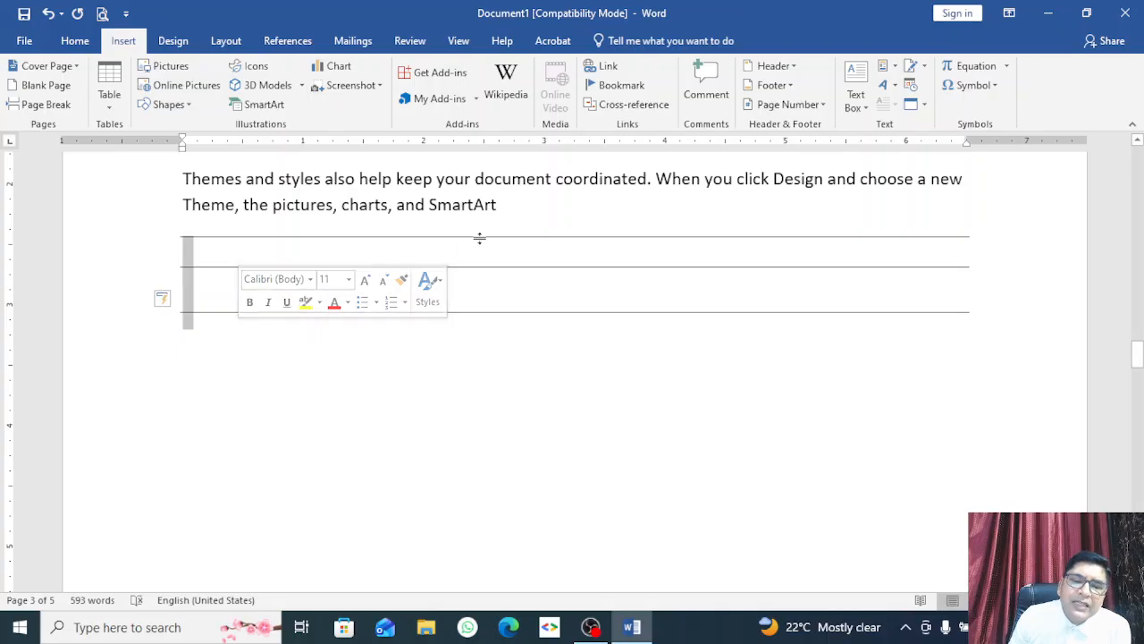
click(631, 250)
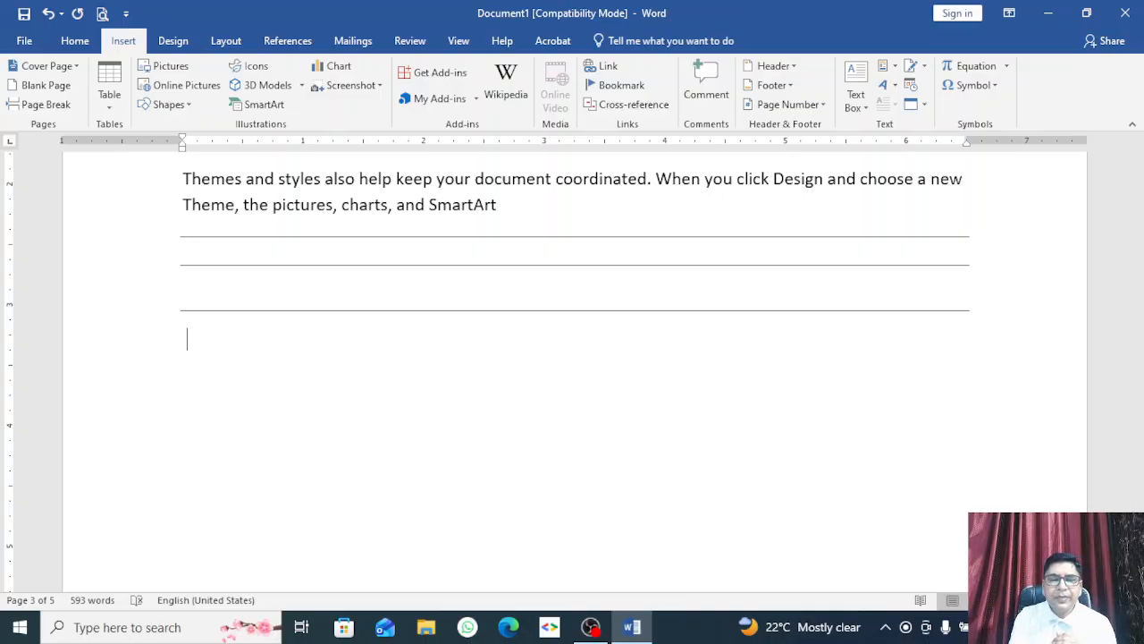
Step: Insert an empty 7-column by 5-row table and place the cursor below it
click(117, 106)
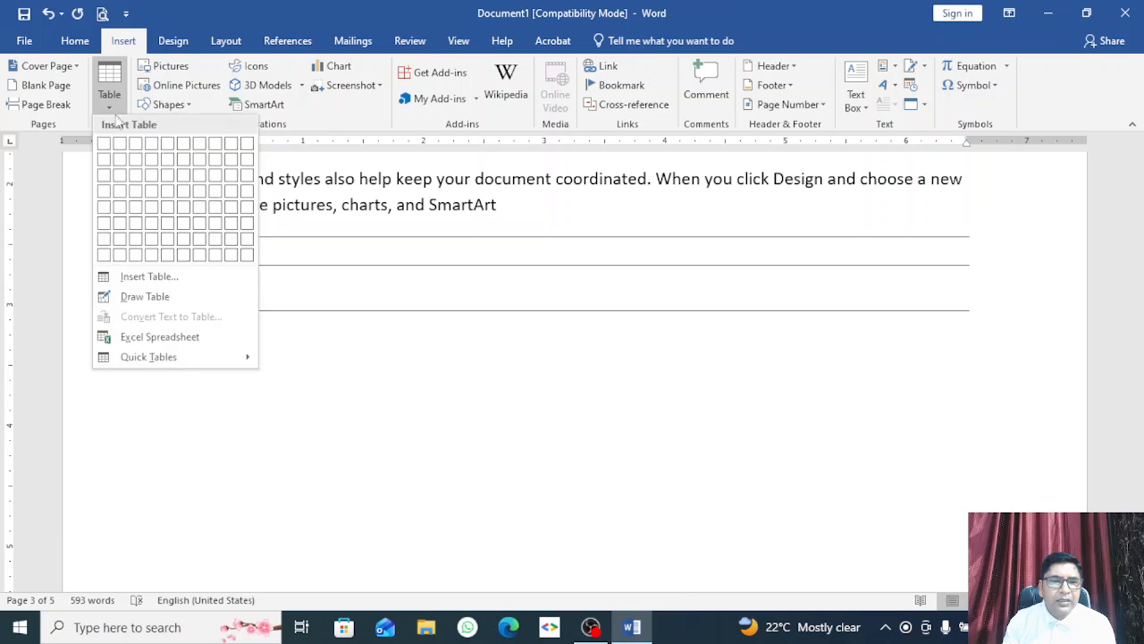
click(211, 207)
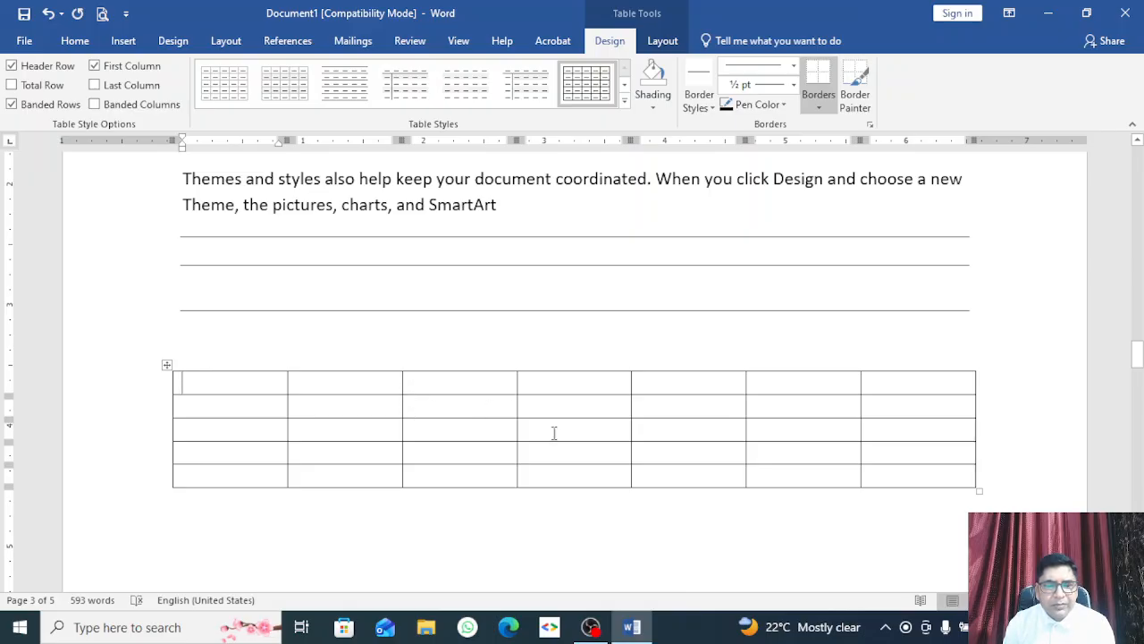
scroll(337, 462, down, 4)
click(221, 313)
scroll(210, 340, up, 2)
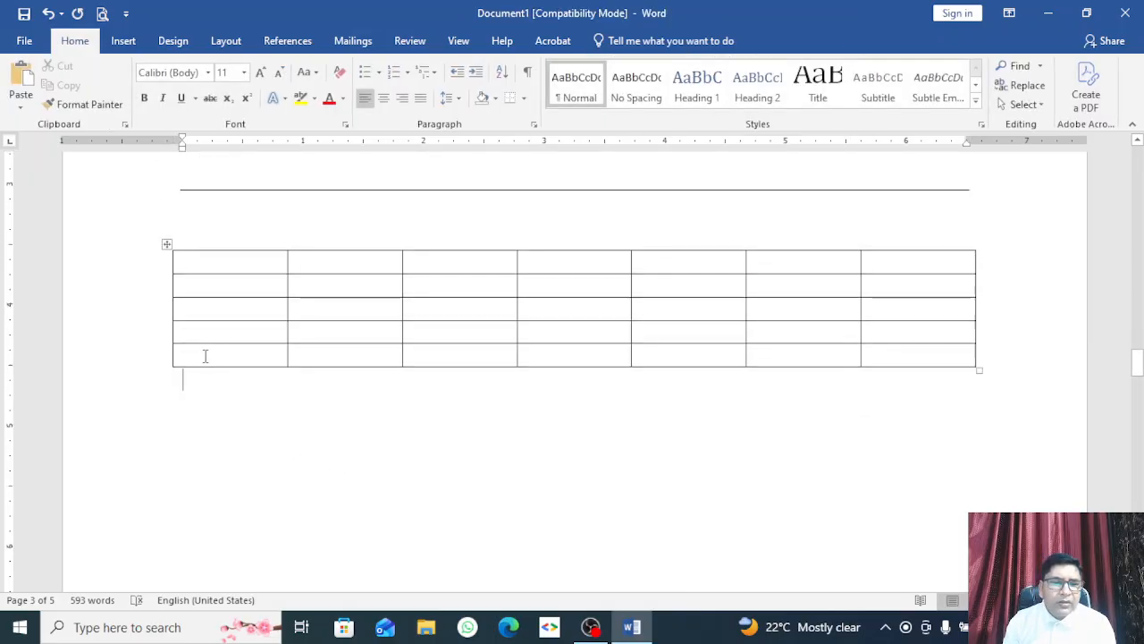
Step: Below the wide table, type a plus-and-dash line that AutoFormat turns into a three-column table
key(Return)
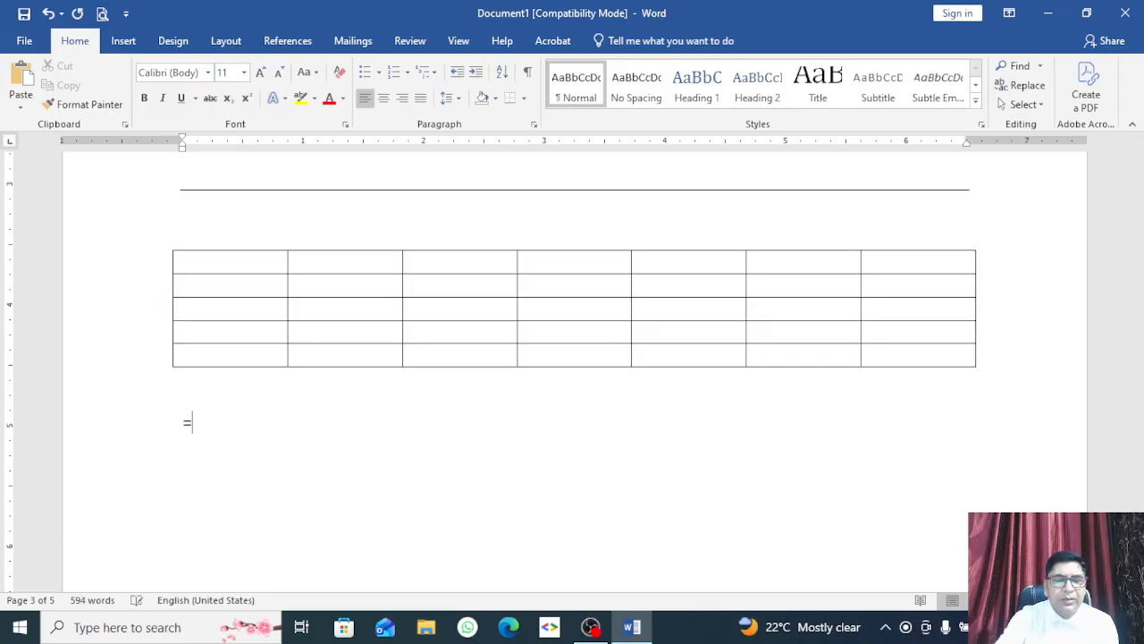
text(+)
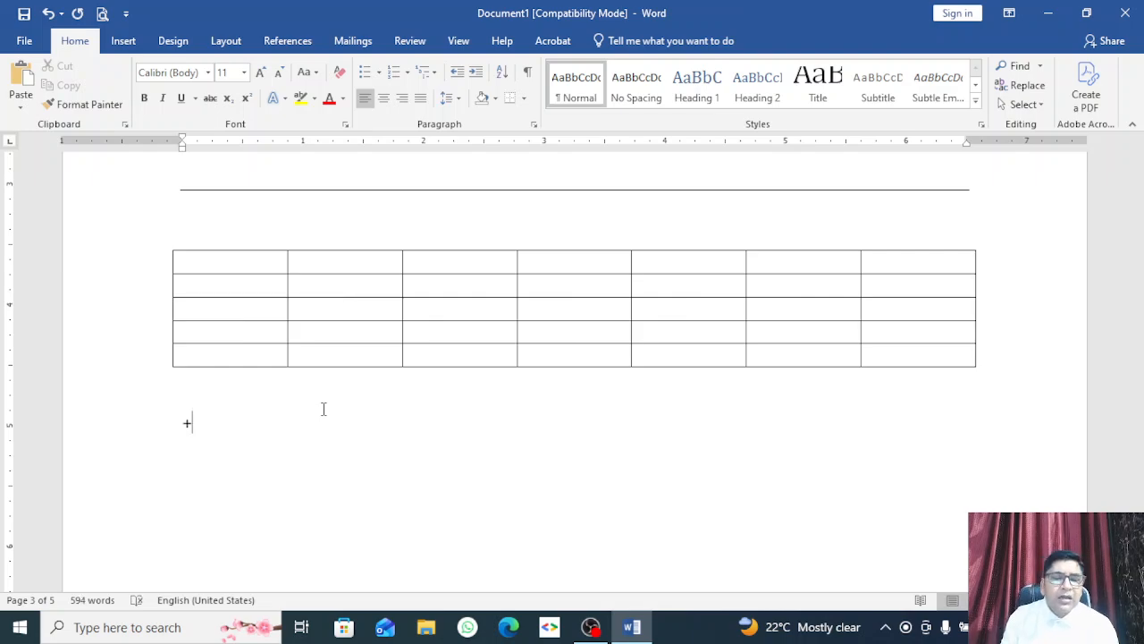
text(-)
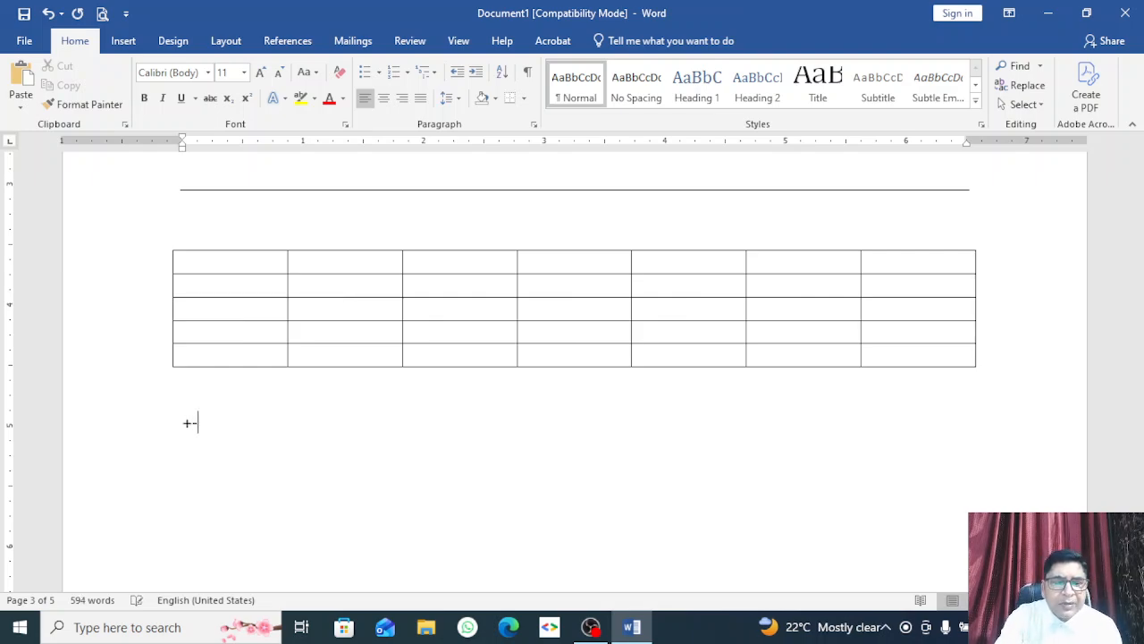
text(--)
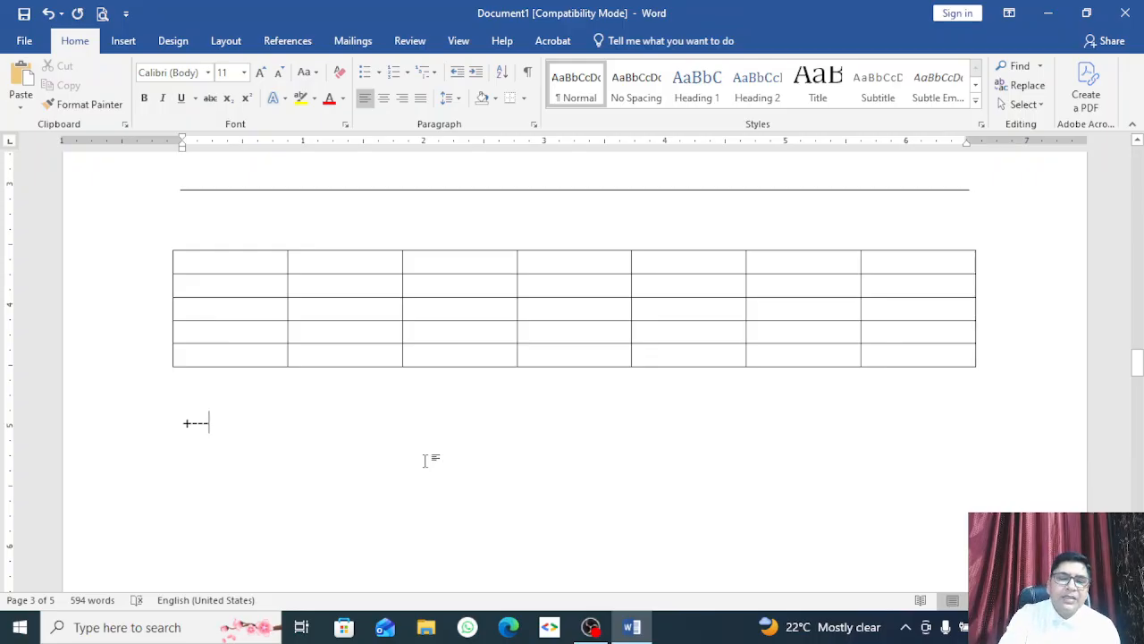
text(+)
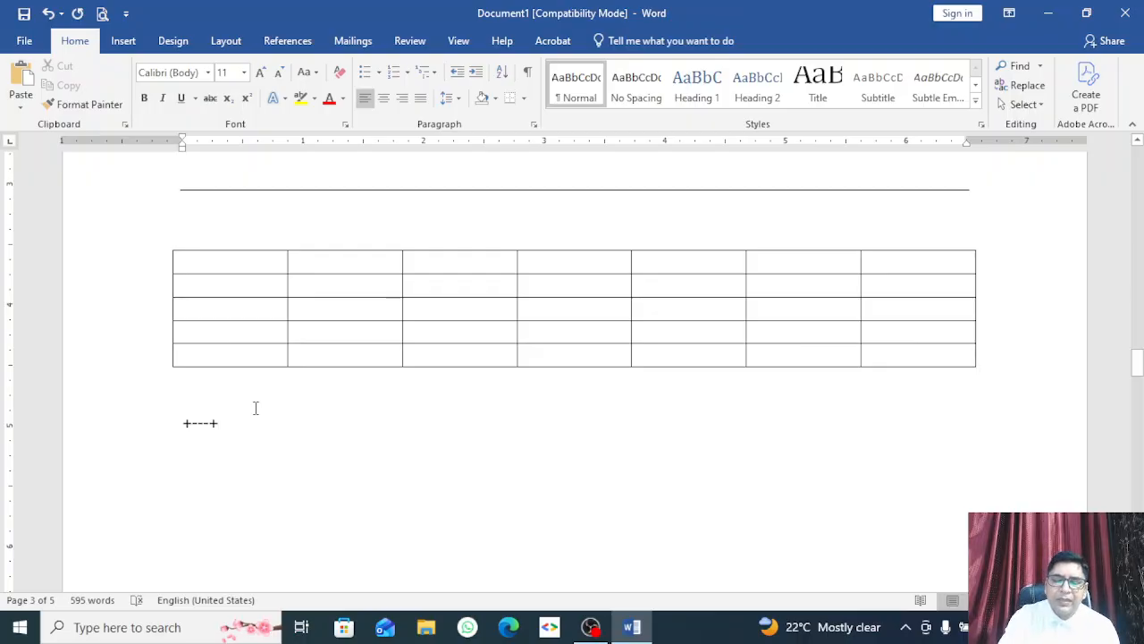
text(_)
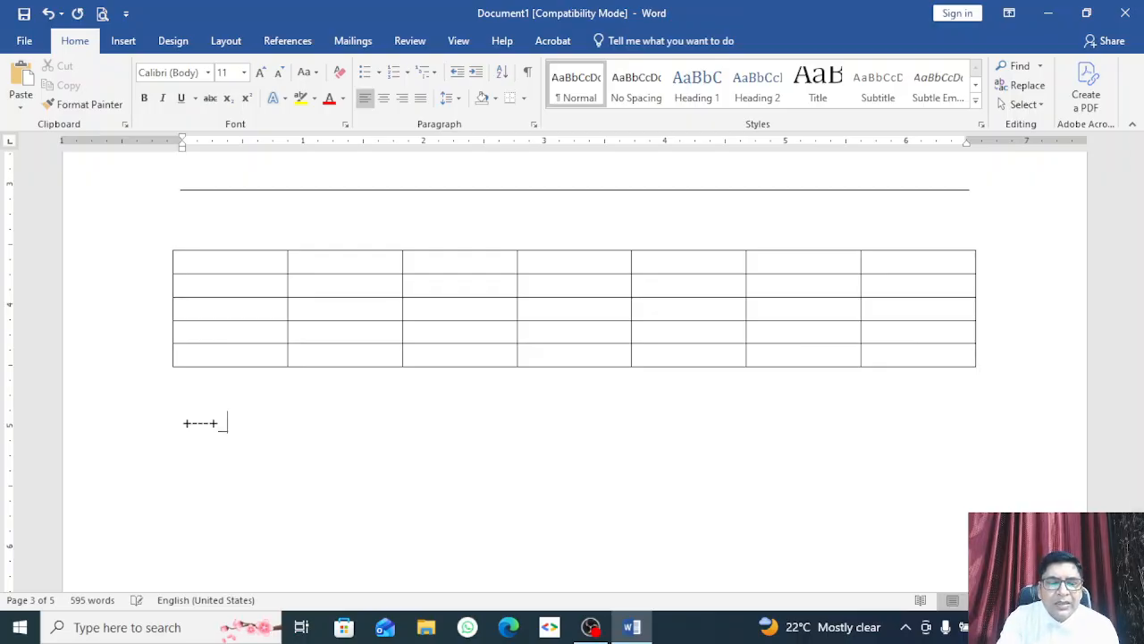
key(BackSpace)
text(---)
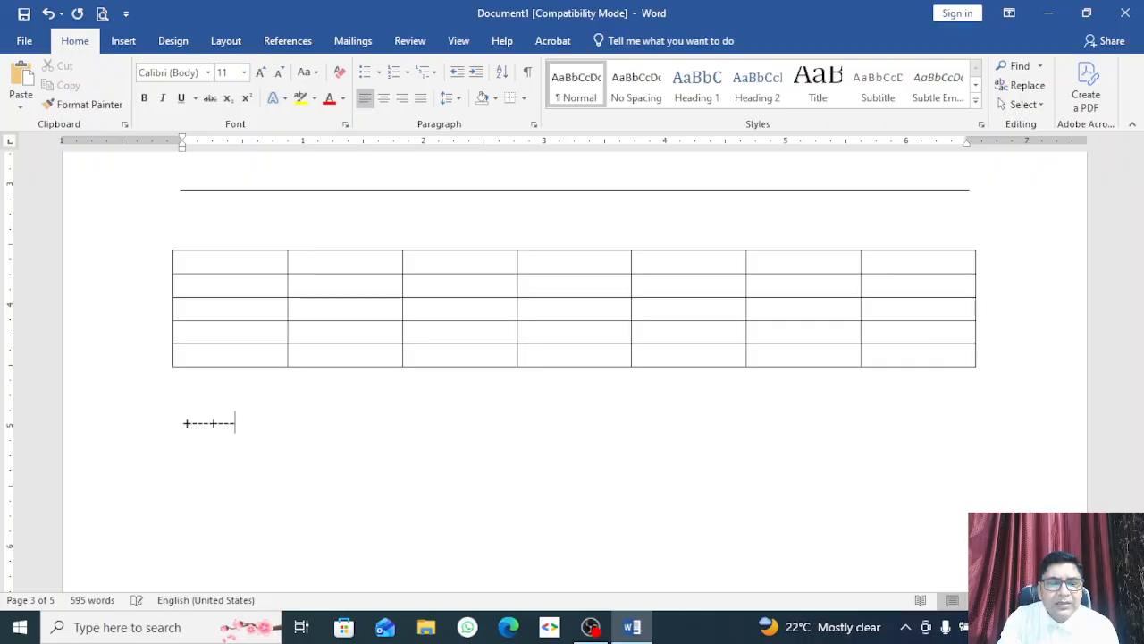
text(+)
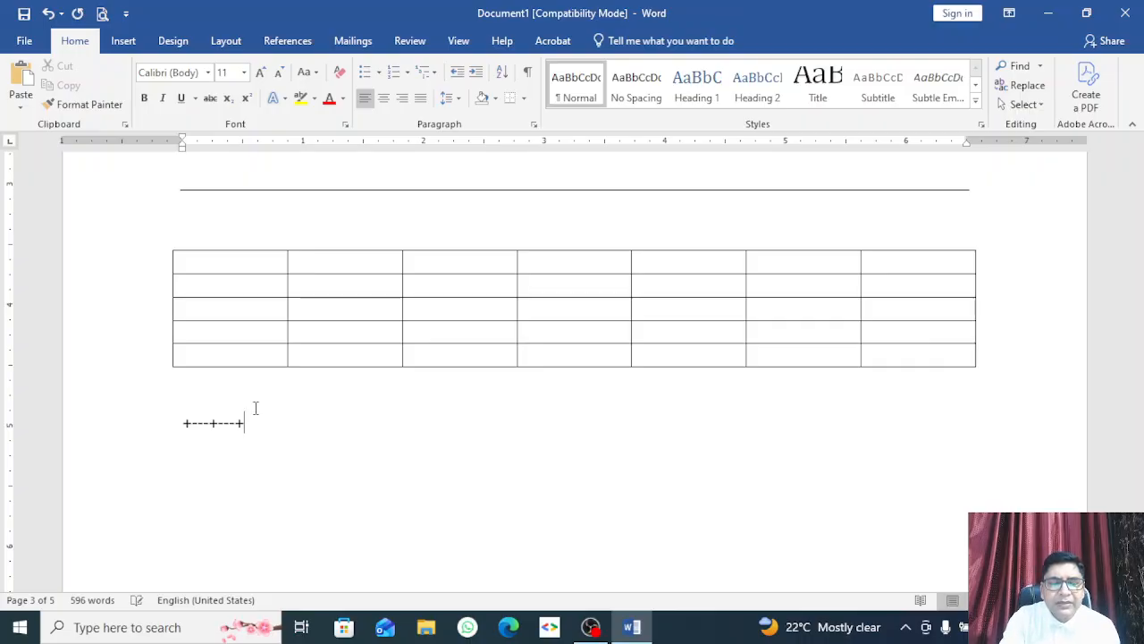
text(-----+)
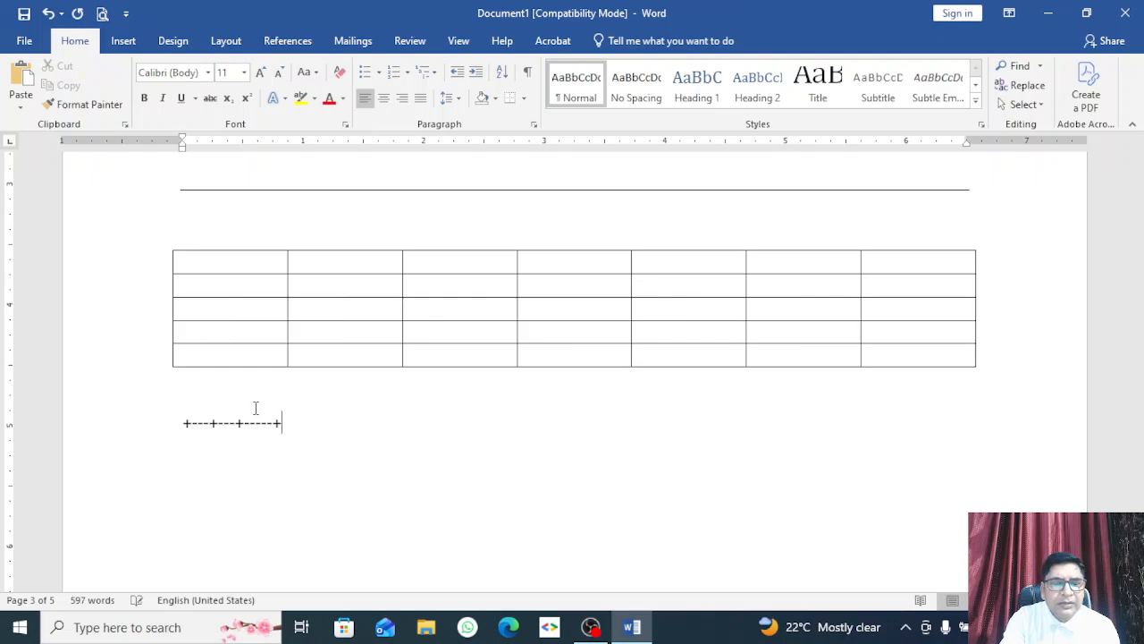
key(Return)
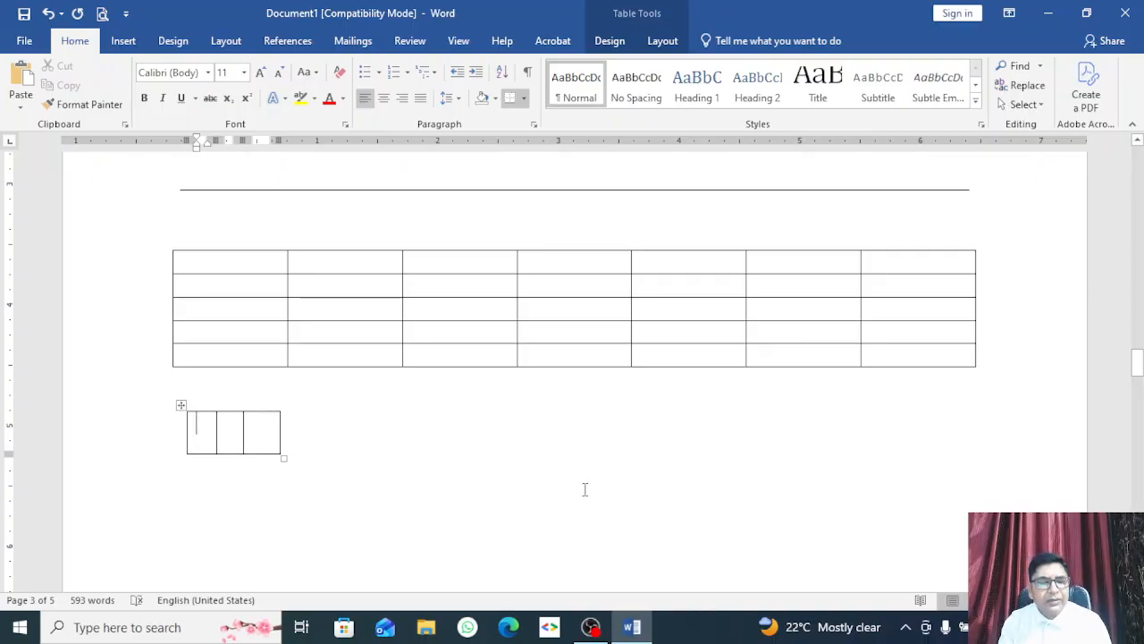
Step: Fill the first row with sdfdsfdsf, sdfdsf, sdfdfsd and add a new row
text(sdfdsfdsf)
click(286, 431)
text(sdfdsf)
click(366, 436)
text(sdfdfsd)
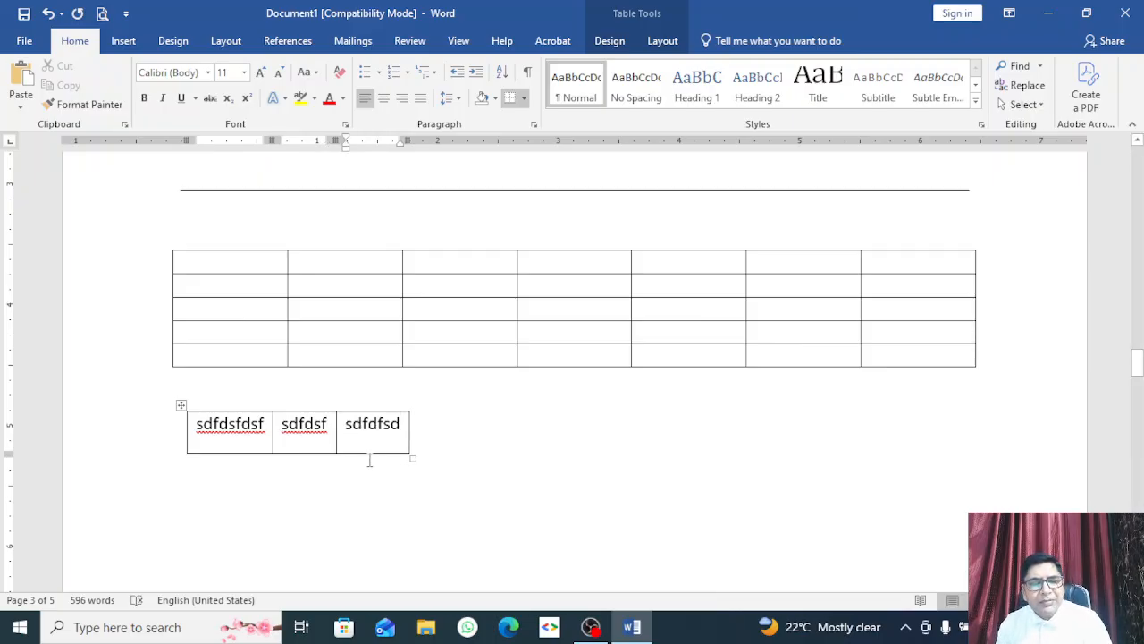
key(Tab)
key(Tab)
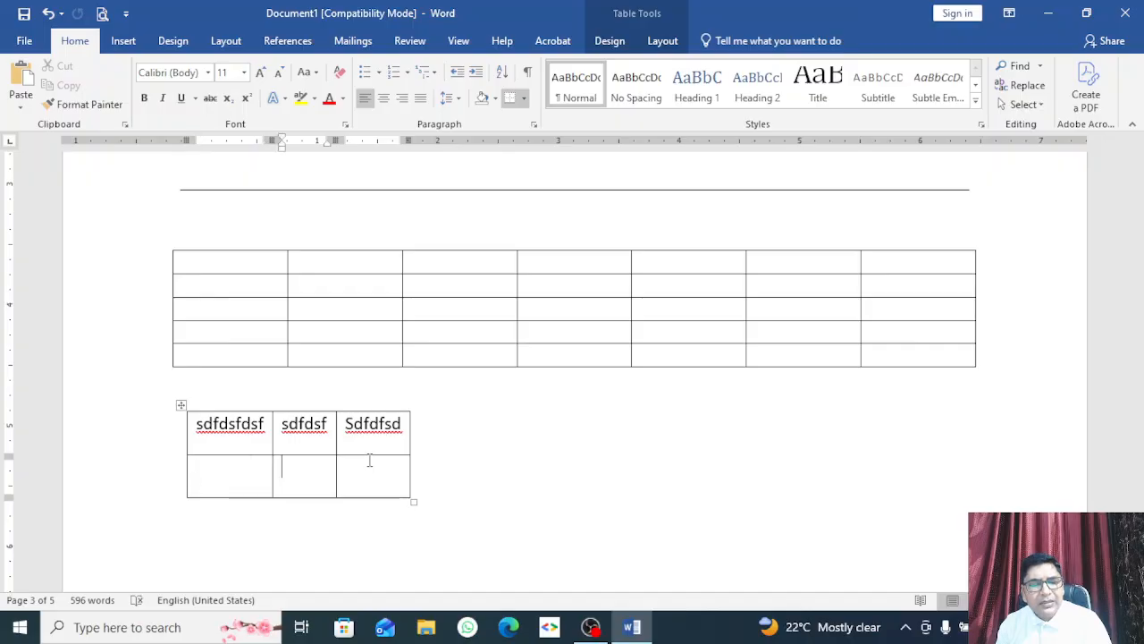
key(Tab)
key(Tab)
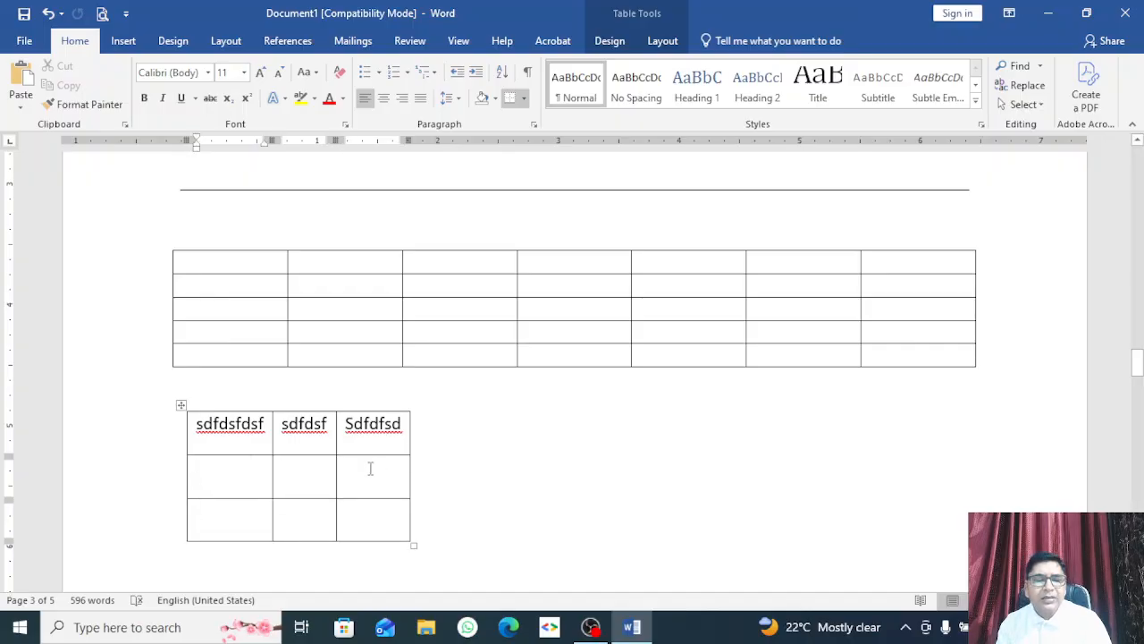
scroll(365, 466, down, 1)
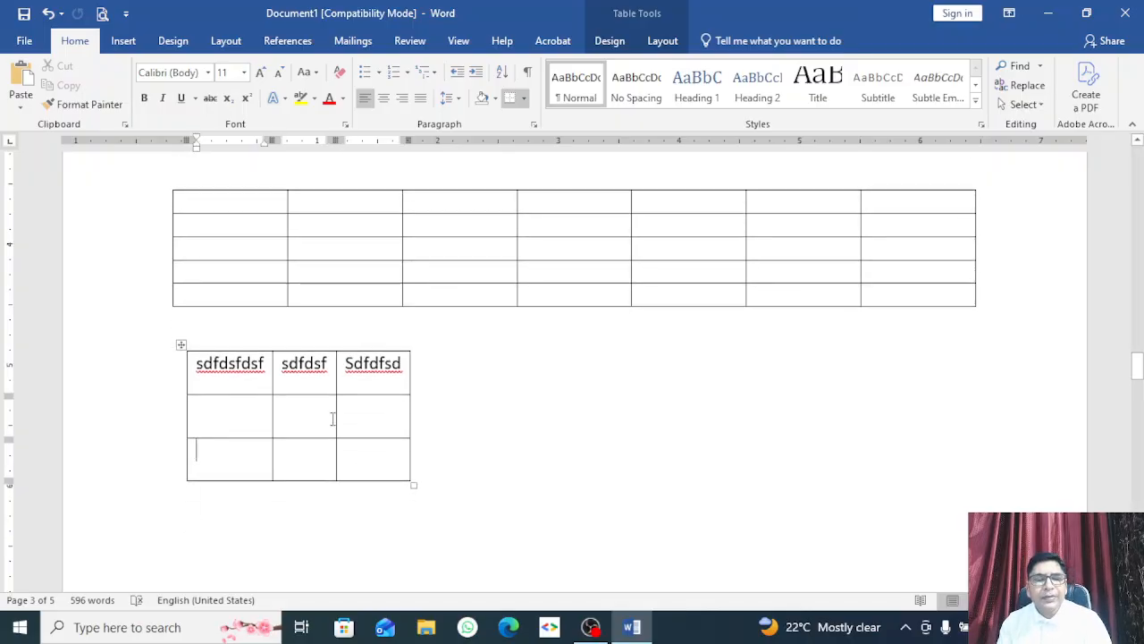
Step: Below the small table, type +------+++++ and undo its automatic table conversion
click(196, 534)
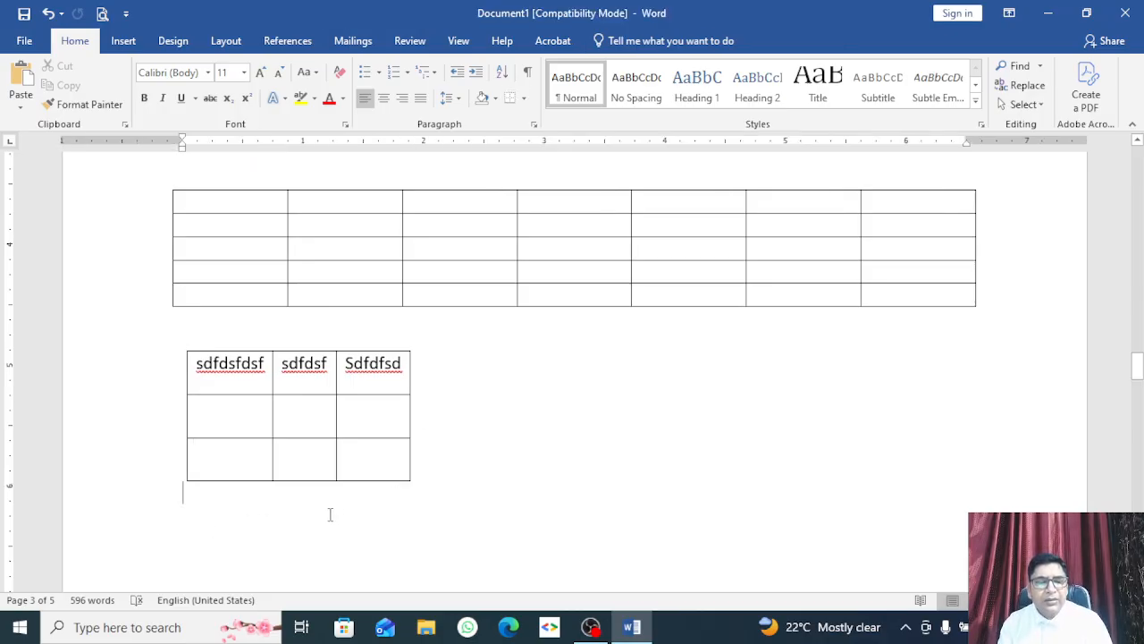
text(=)
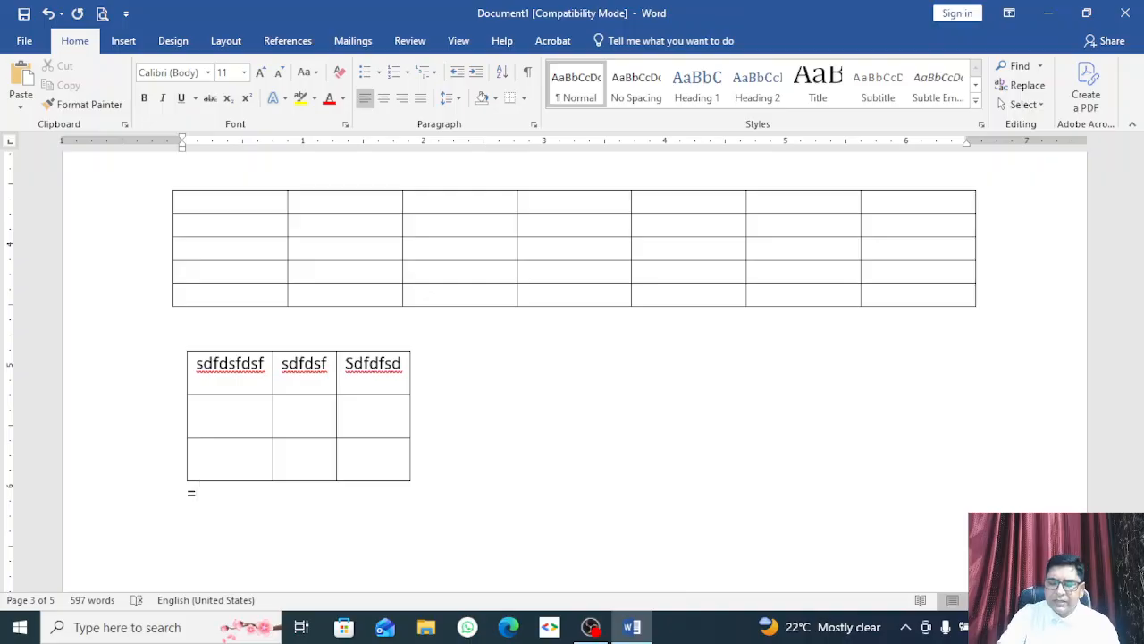
text(------)
key(BackSpace)
key(BackSpace)
key(BackSpace)
key(BackSpace)
key(BackSpace)
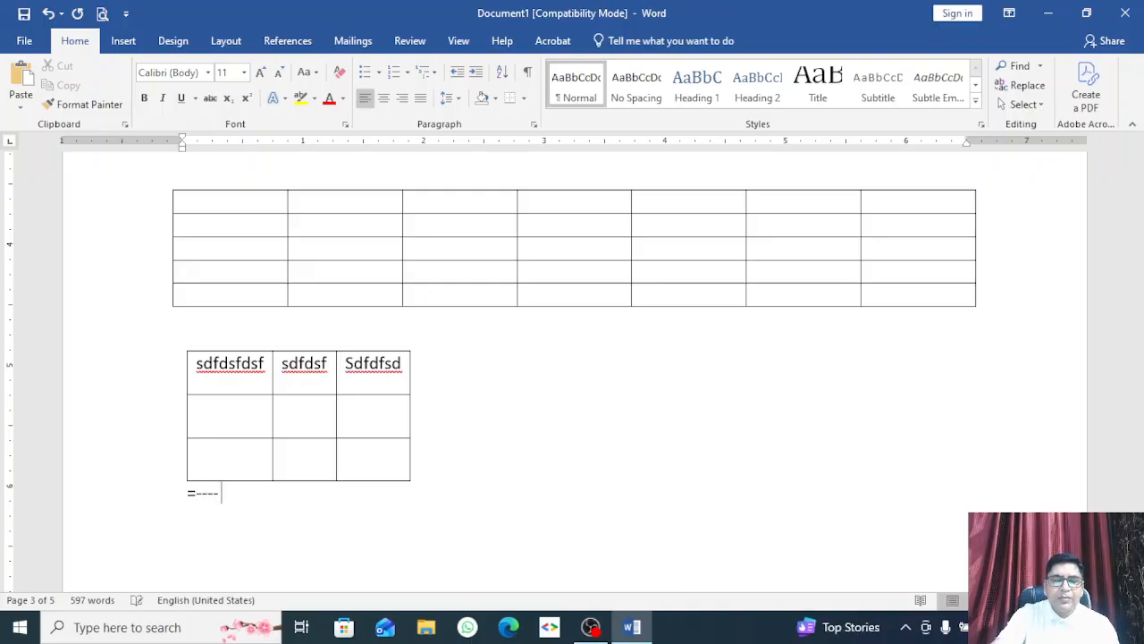
key(BackSpace)
key(BackSpace)
text(+------++)
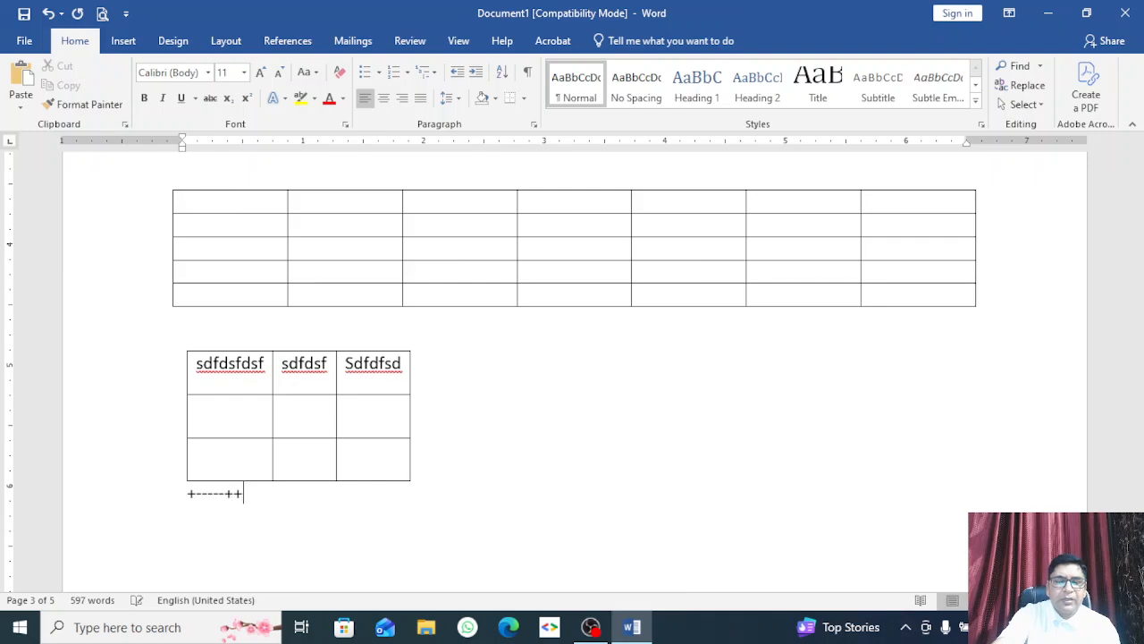
text(+++)
key(Return)
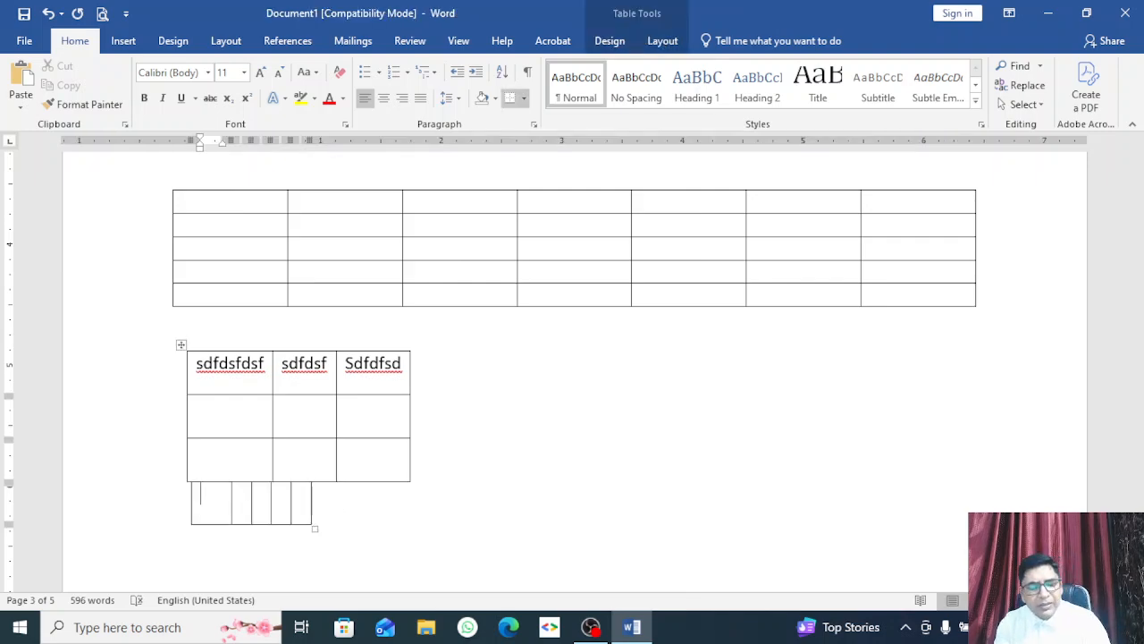
key(ctrl+z)
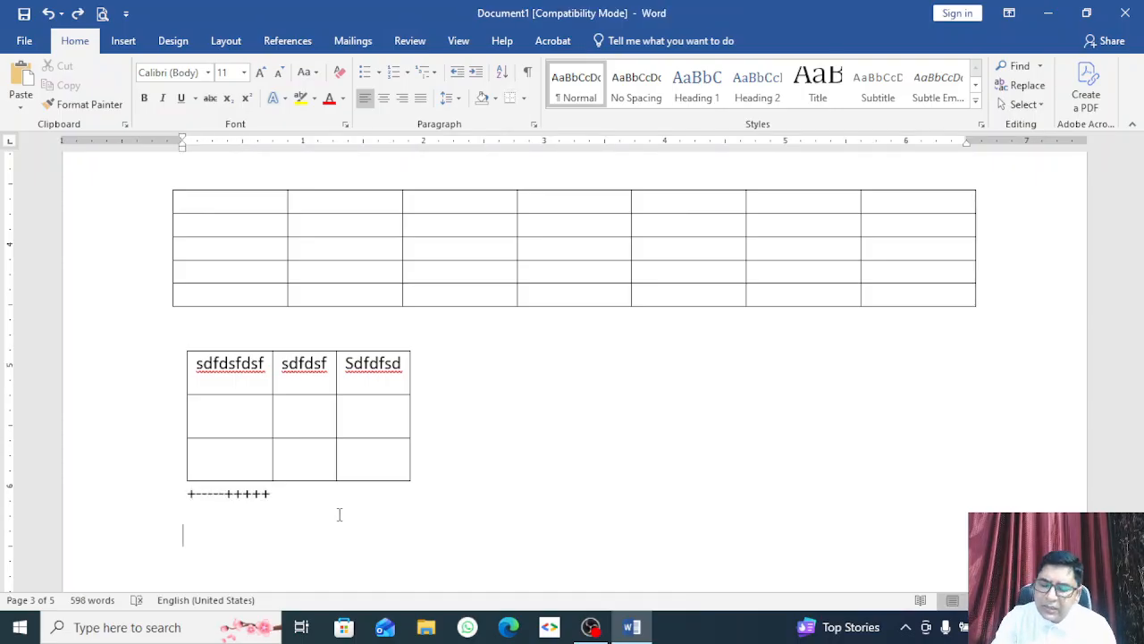
Step: Type |---|-----|-----| to create a three-column table with headers sdfsd, sdfsdf, sdfsd
text(|)
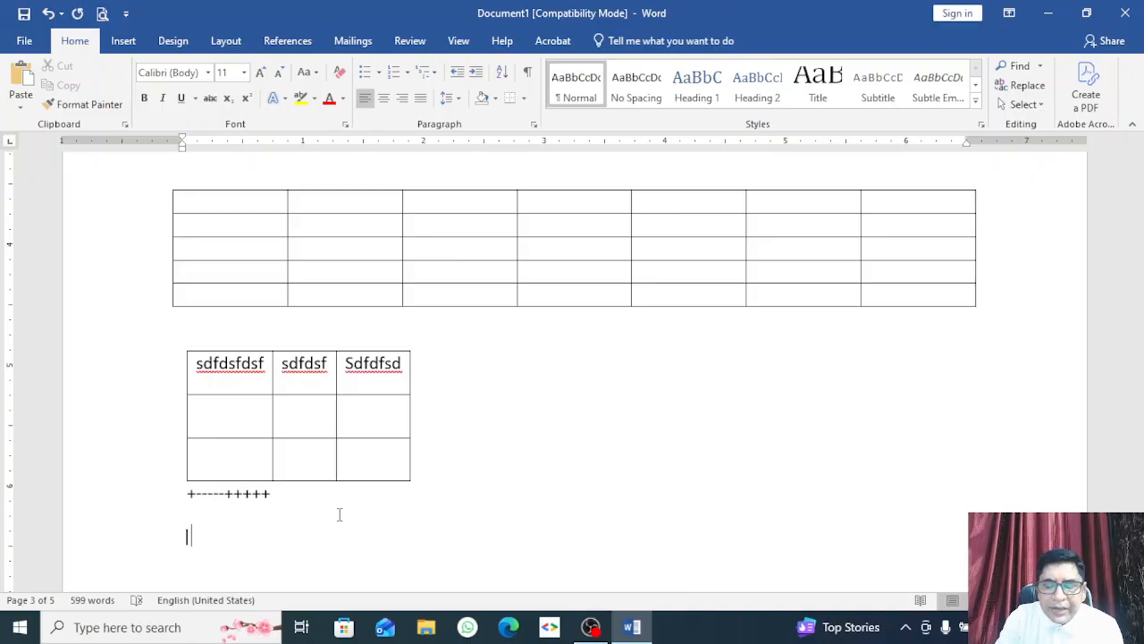
text(----)
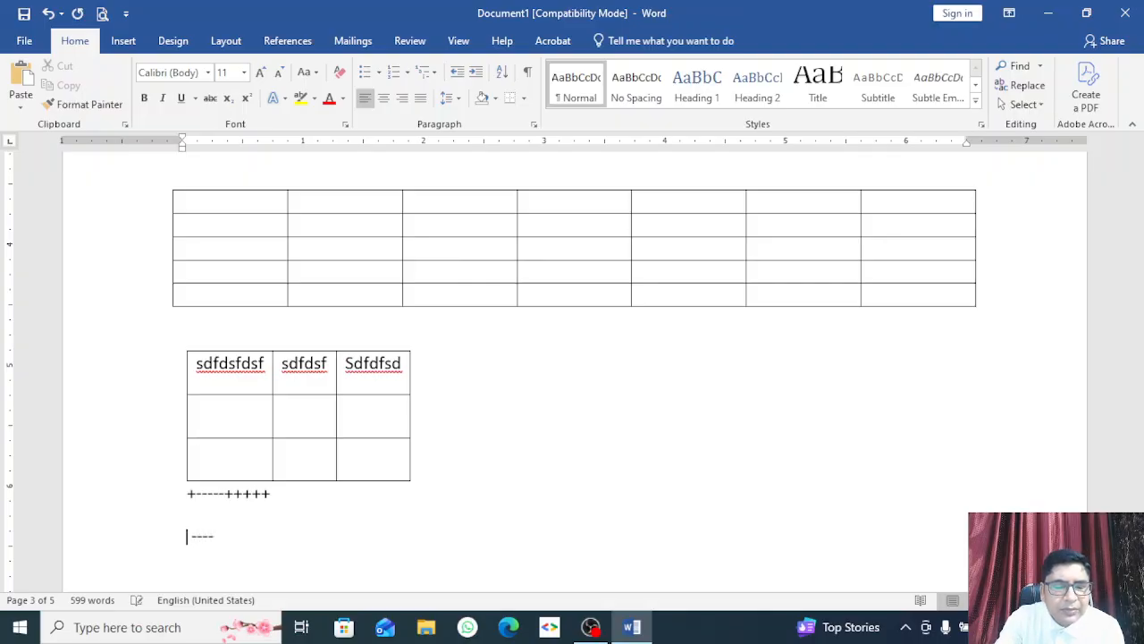
text(|)
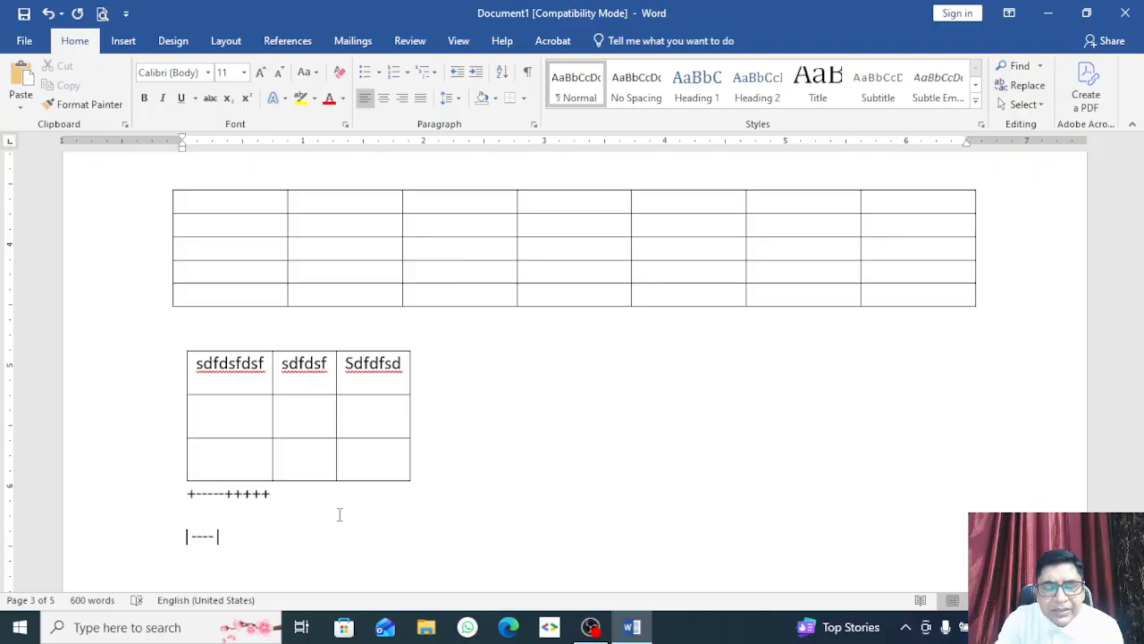
text(-----)
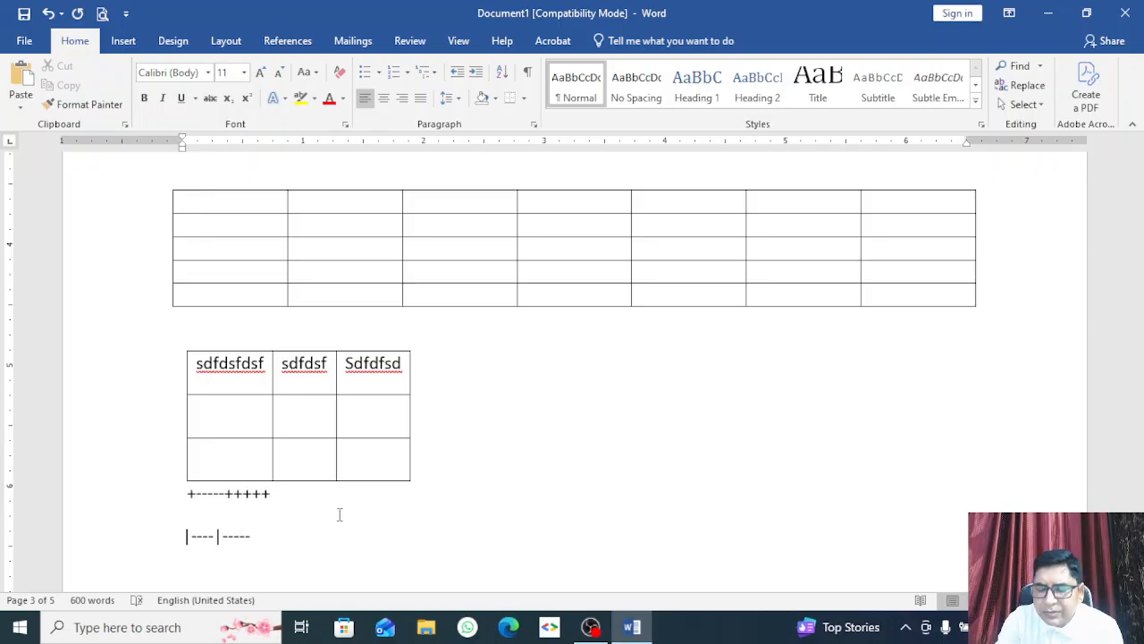
text(|-----|-----|)
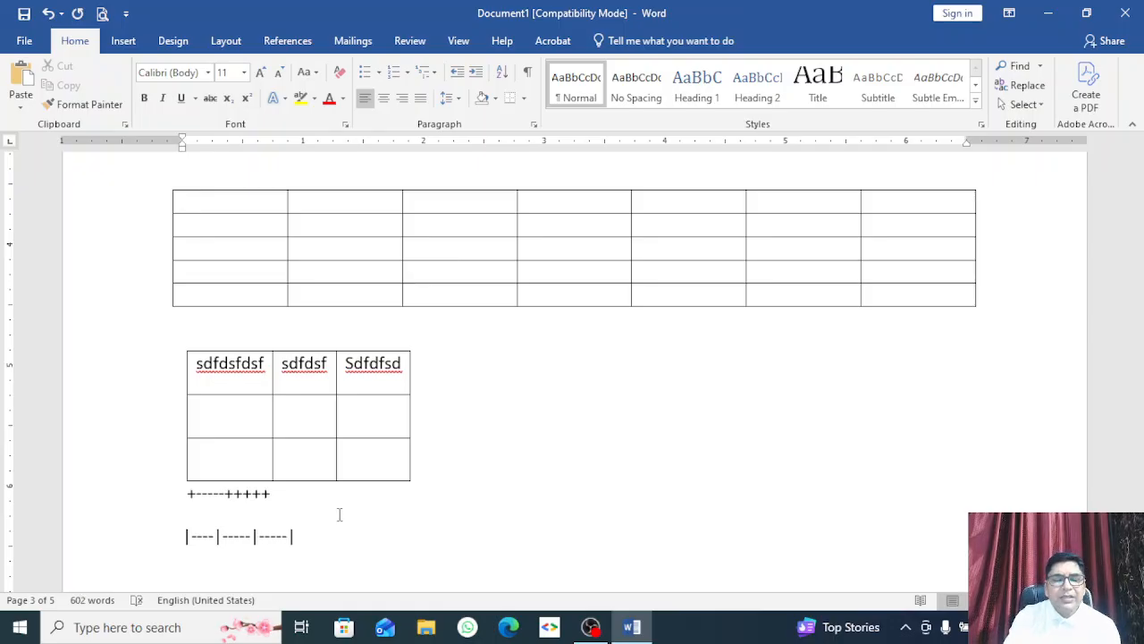
key(Return)
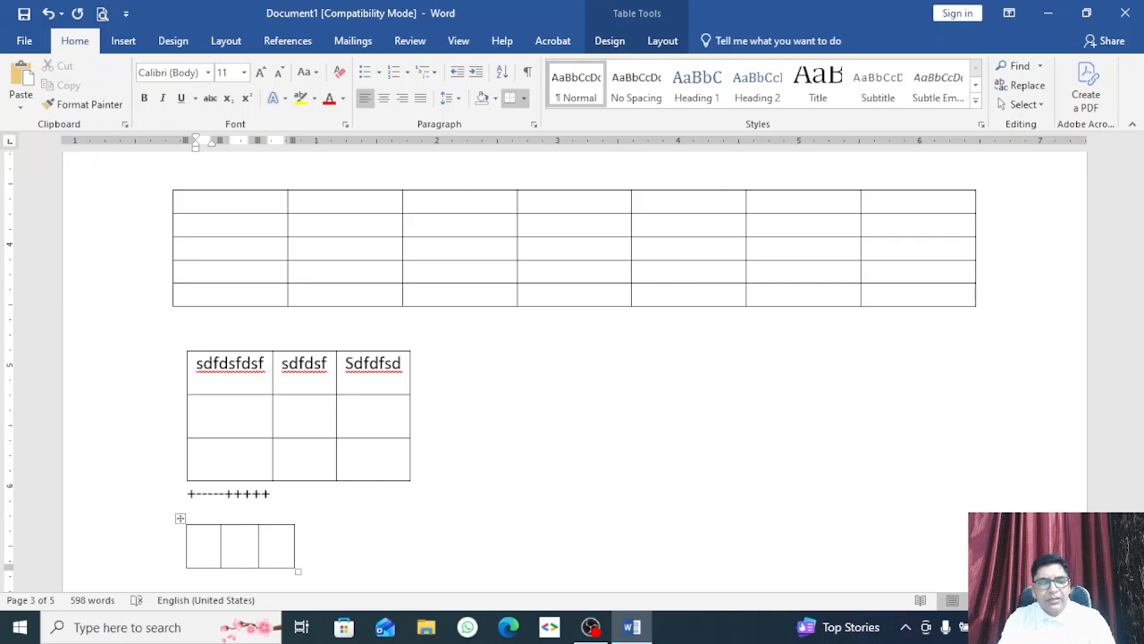
text(sdfsd)
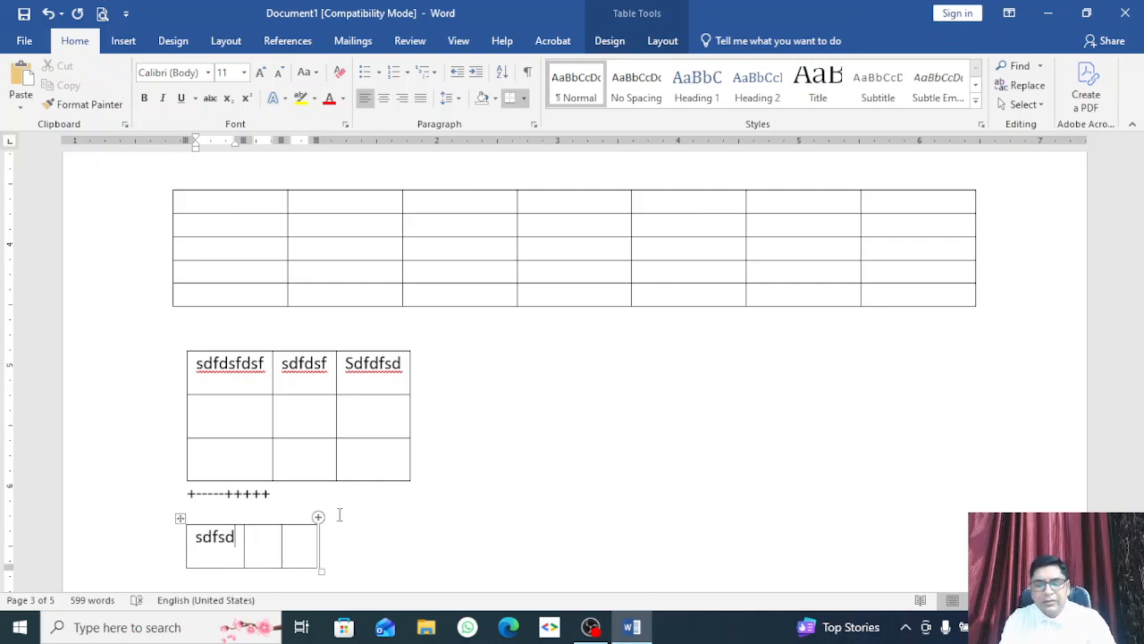
key(Tab)
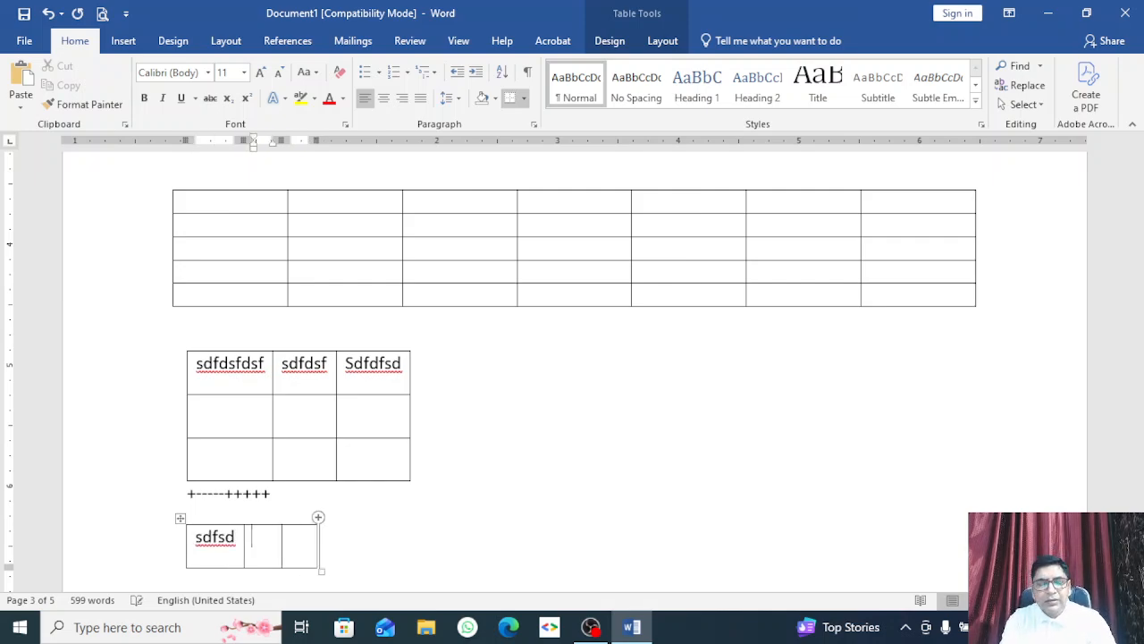
text(sdfsdf)
key(Tab)
text(sdfsd)
key(Down)
text(fsdfsdf)
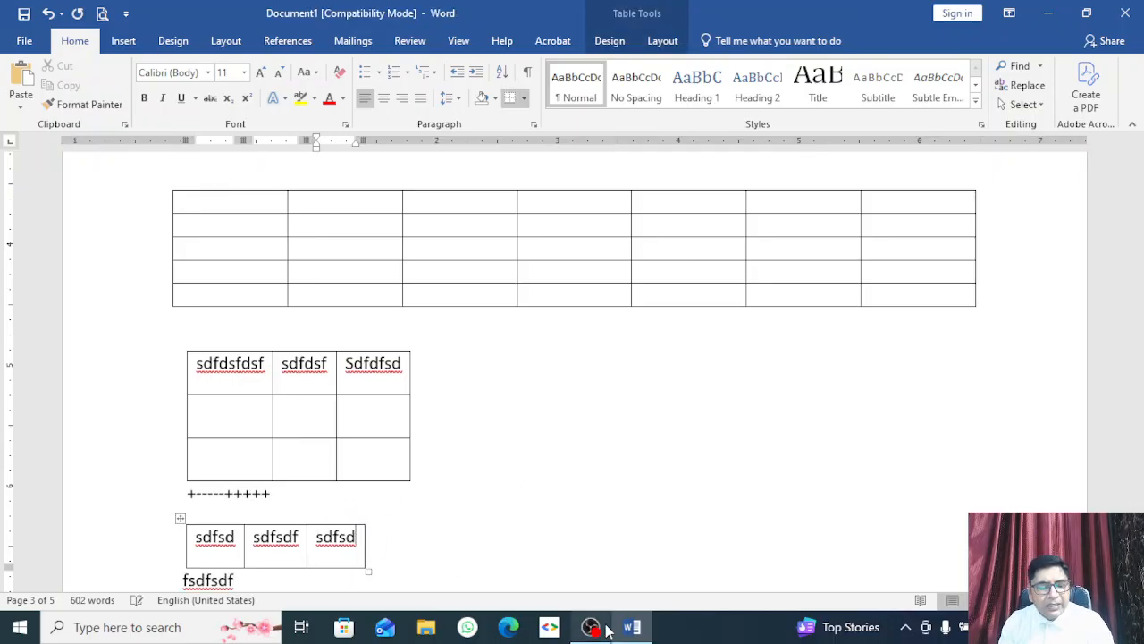
Step: Add more rows to the new three-column table by tabbing from its last cell
key(Tab)
scroll(483, 382, up, 2)
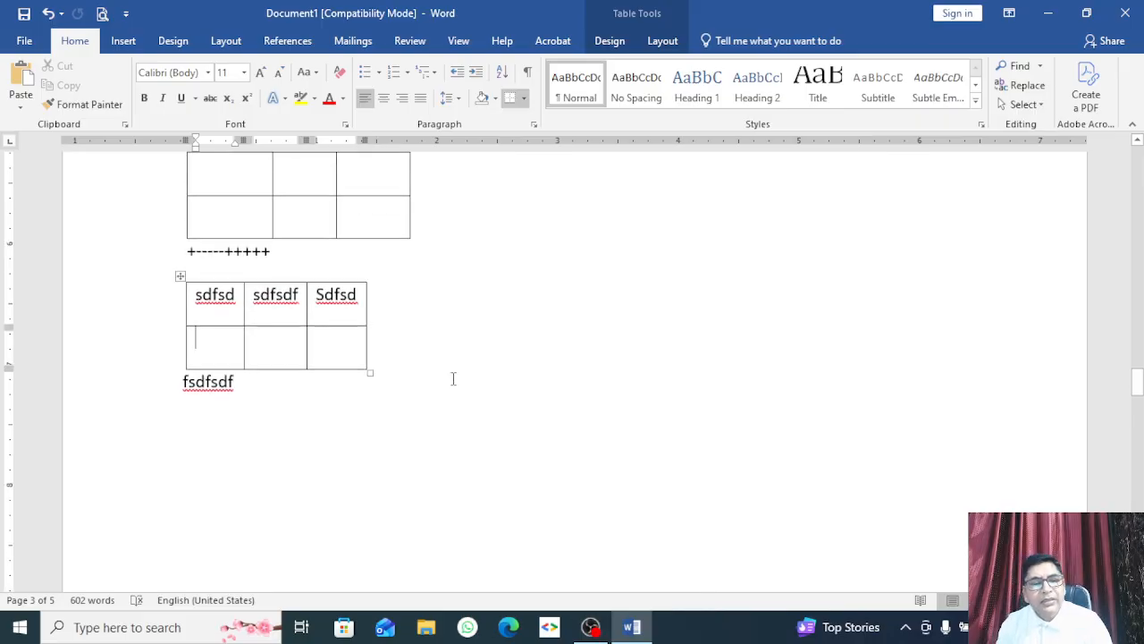
click(475, 381)
scroll(344, 394, down, 5)
scroll(324, 365, up, 4)
scroll(321, 358, up, 2)
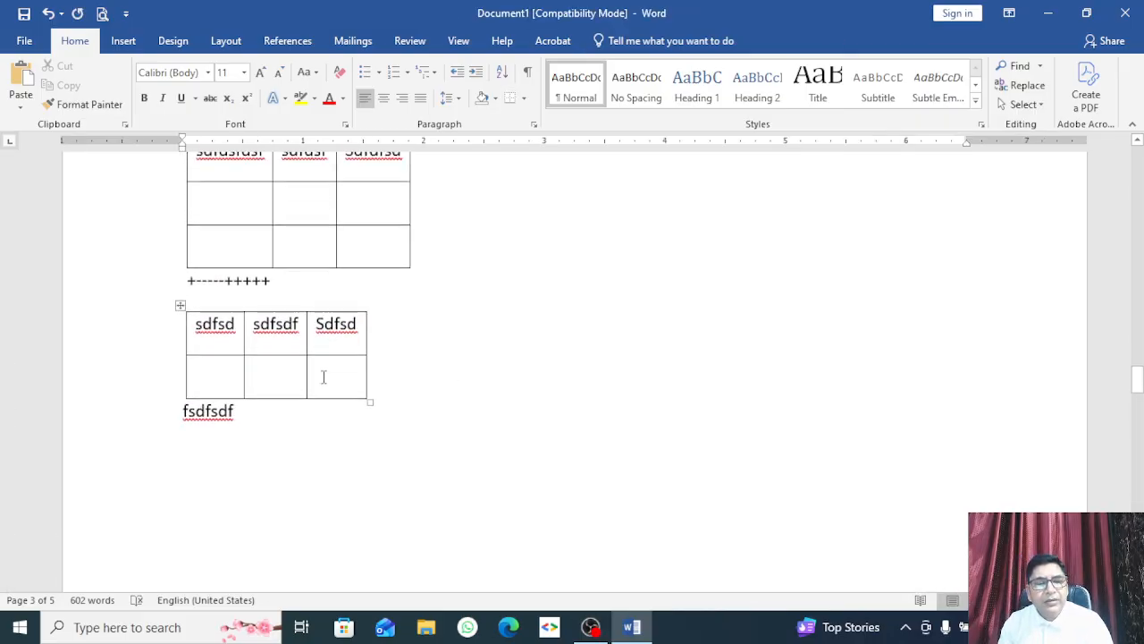
click(340, 378)
key(Tab)
key(Tab)
key(Tab)
key(Tab)
key(Tab)
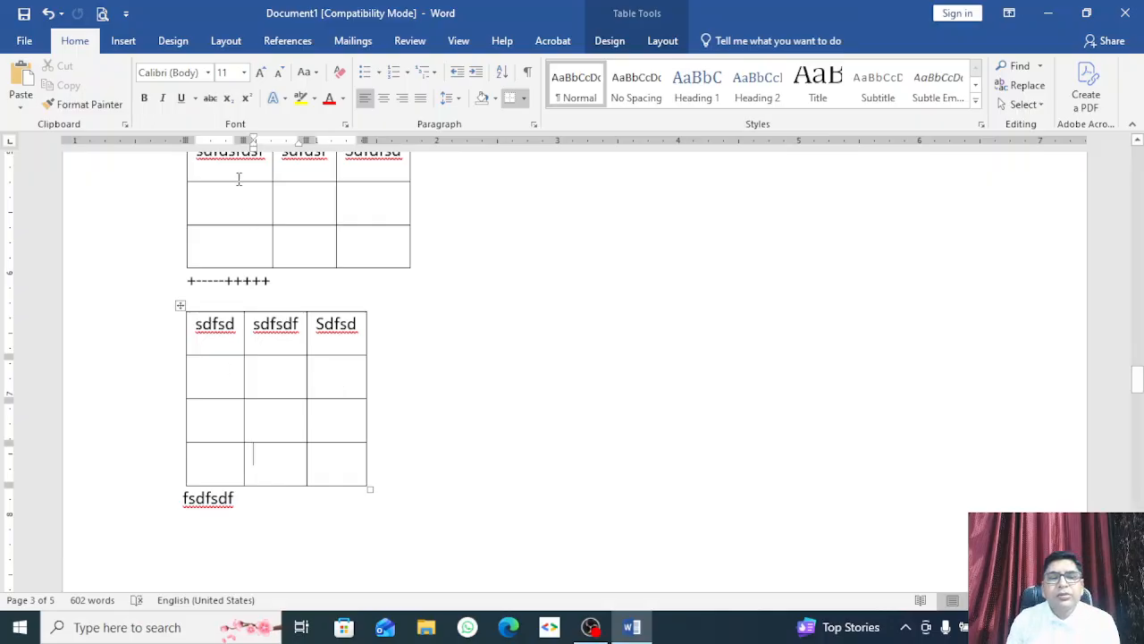
Step: Change the new table's first header cell to N
click(123, 40)
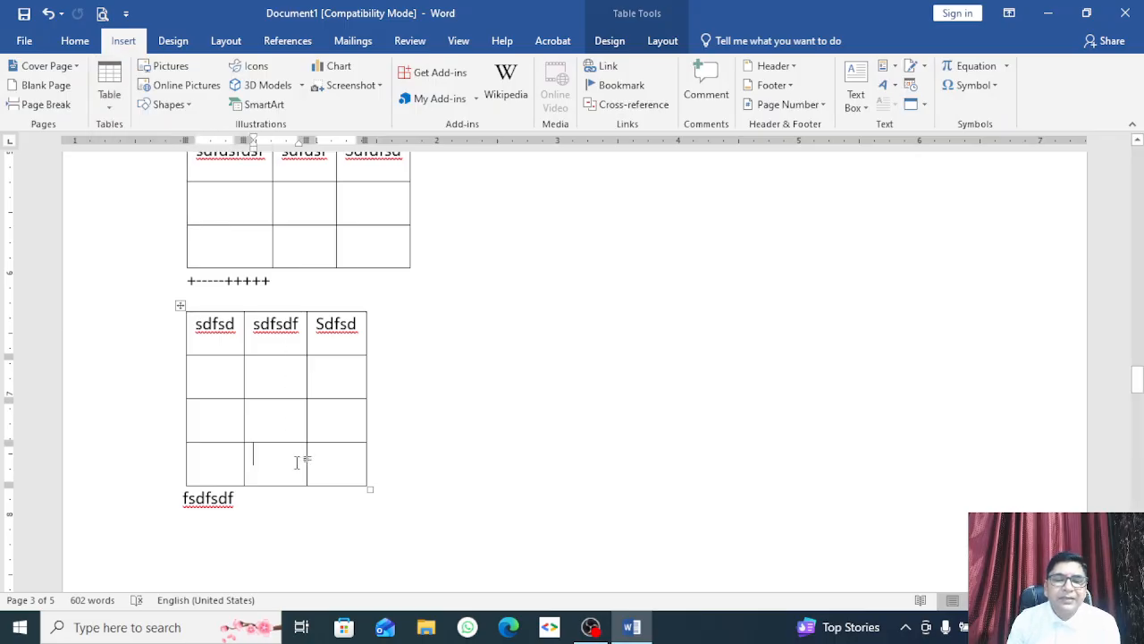
scroll(293, 458, up, 2)
scroll(292, 446, up, 2)
scroll(292, 444, down, 2)
scroll(280, 409, up, 3)
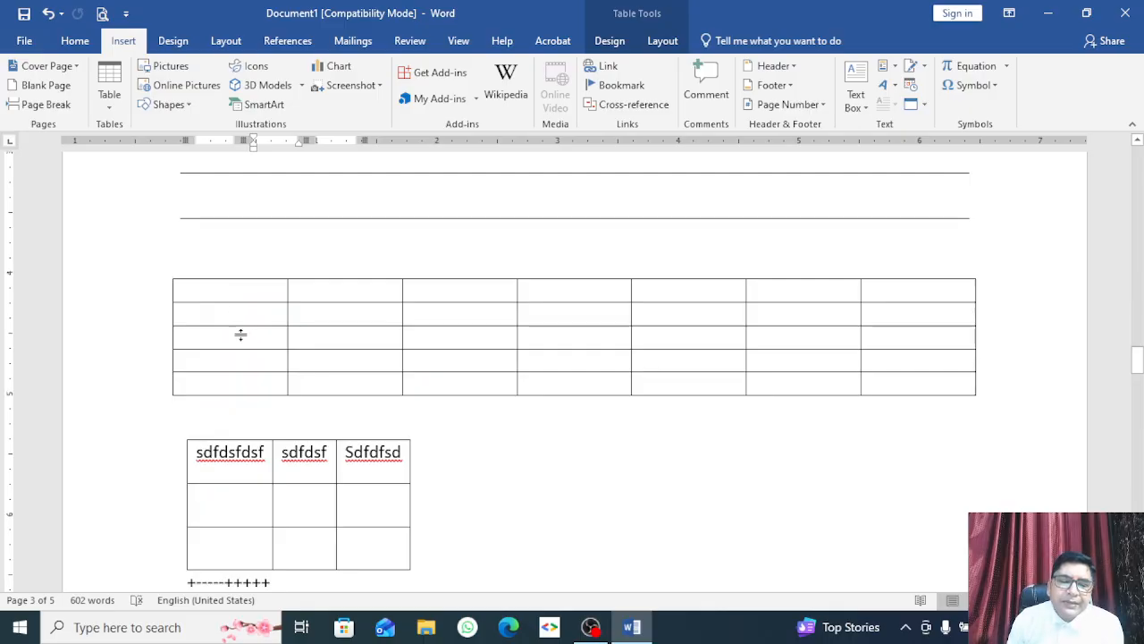
scroll(255, 408, down, 2)
scroll(255, 408, down, 2)
drag(238, 388, 194, 393)
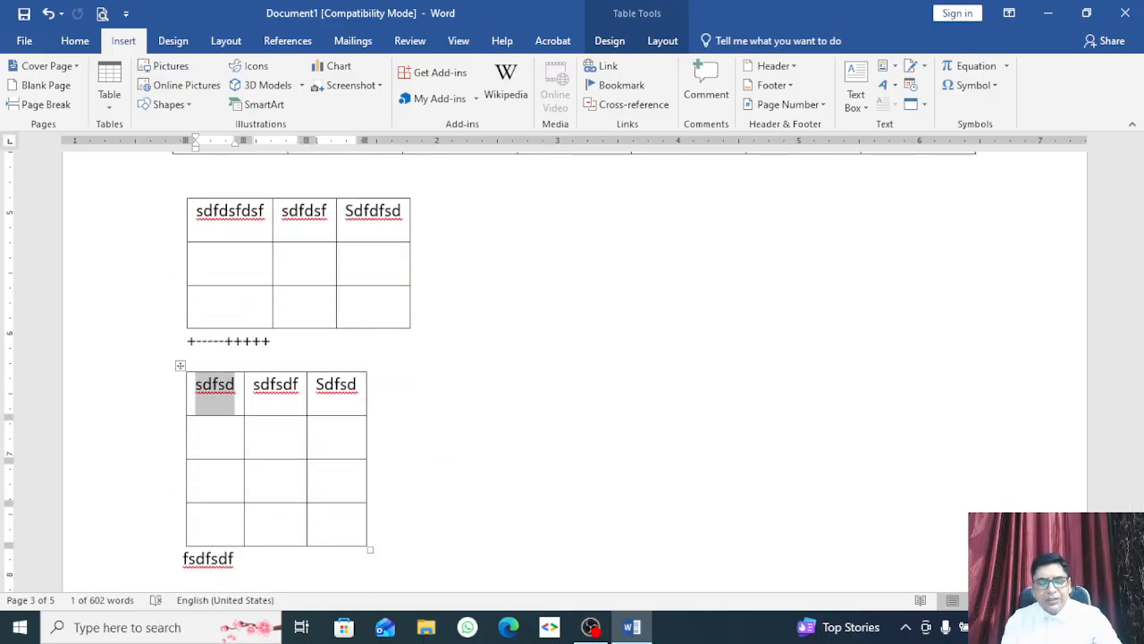
text(NAme)
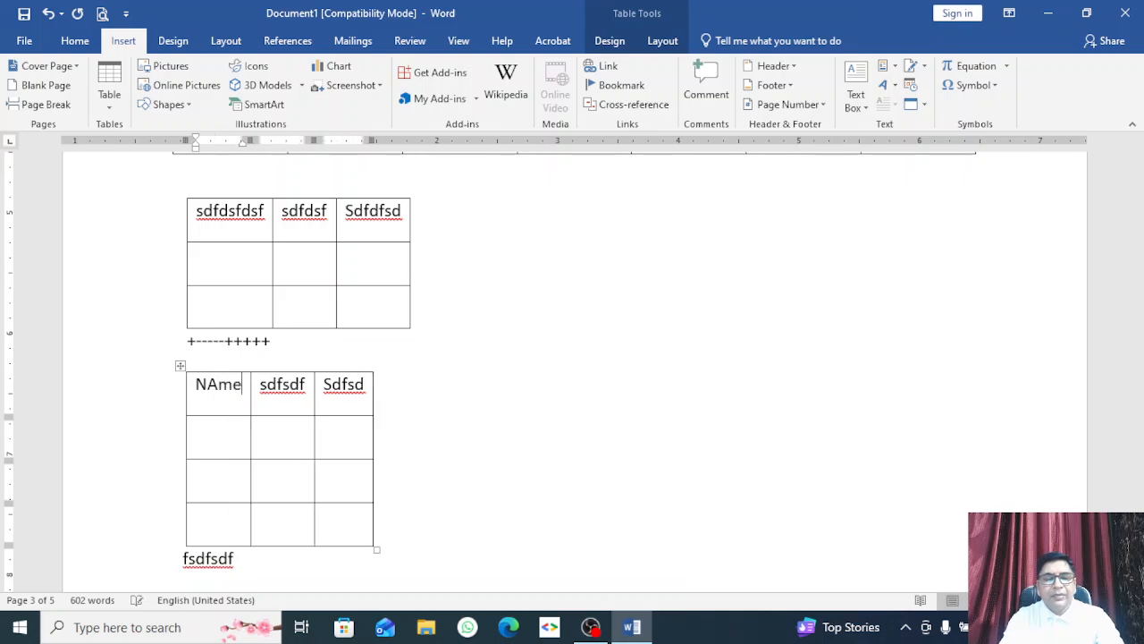
key(BackSpace)
key(BackSpace)
key(BackSpace)
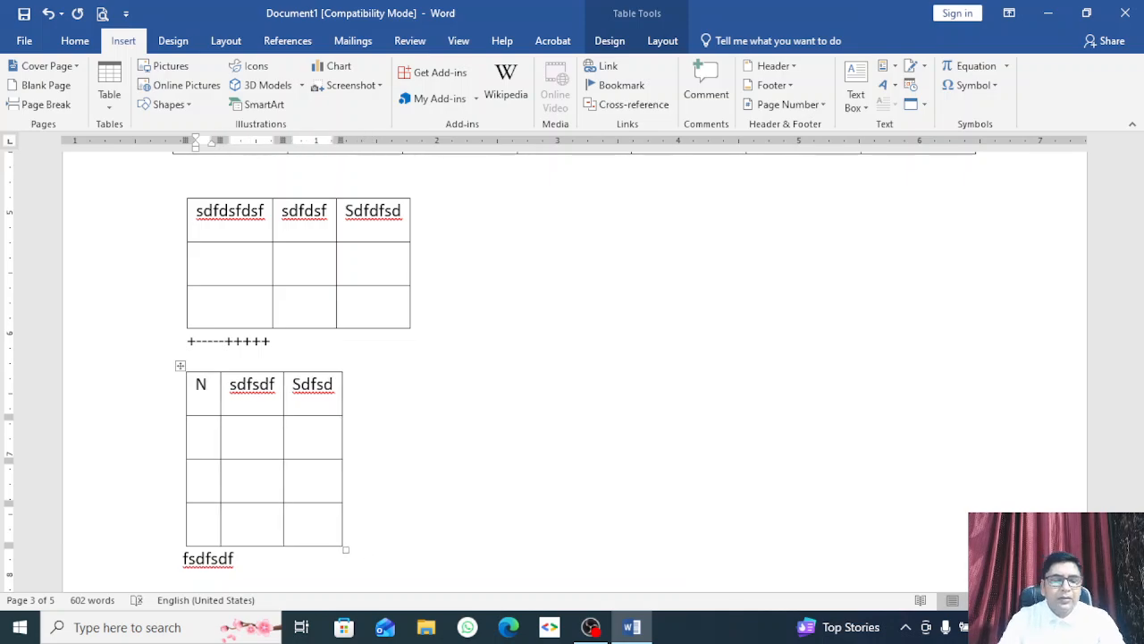
Step: Place the cursor at the end of the document's last paragraph, ending 'ading before'
scroll(414, 340, down, 20)
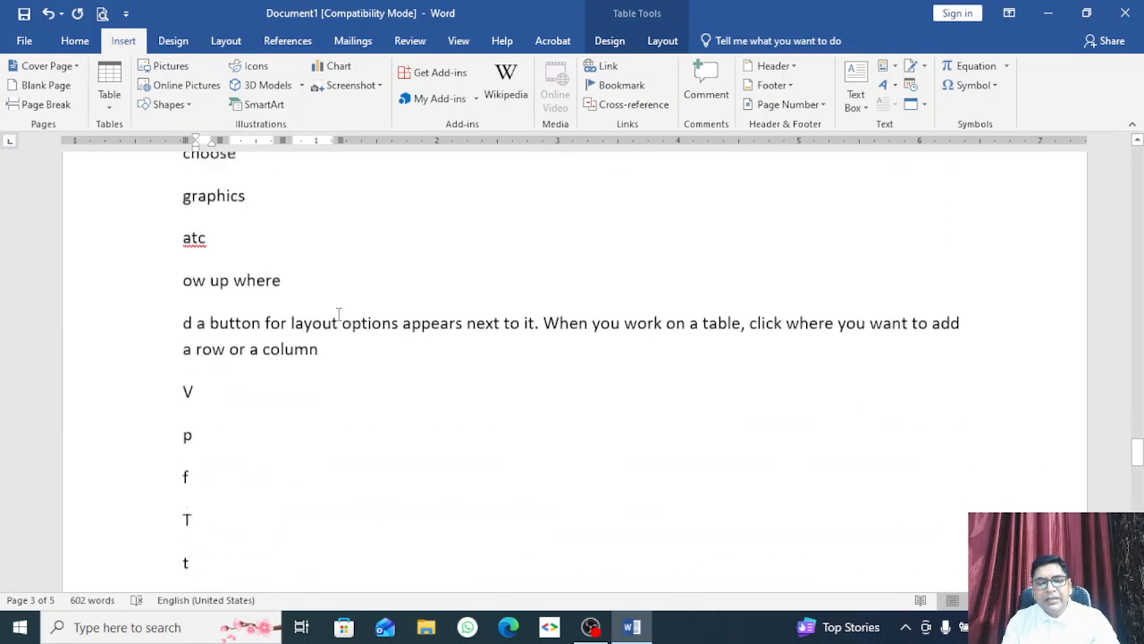
scroll(338, 323, down, 10)
scroll(250, 320, up, 1)
scroll(250, 324, down, 1)
click(285, 238)
scroll(308, 269, up, 2)
Step: On a new line, type +-----+===+++ so AutoFormat creates a one-row, four-column table
key(Return)
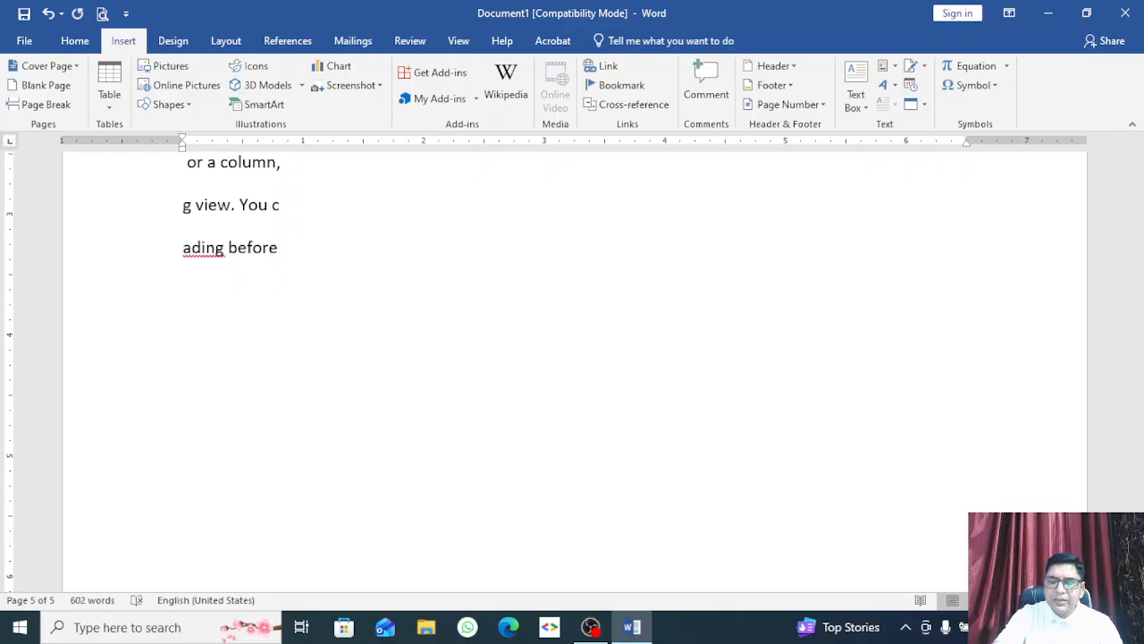
text(+)
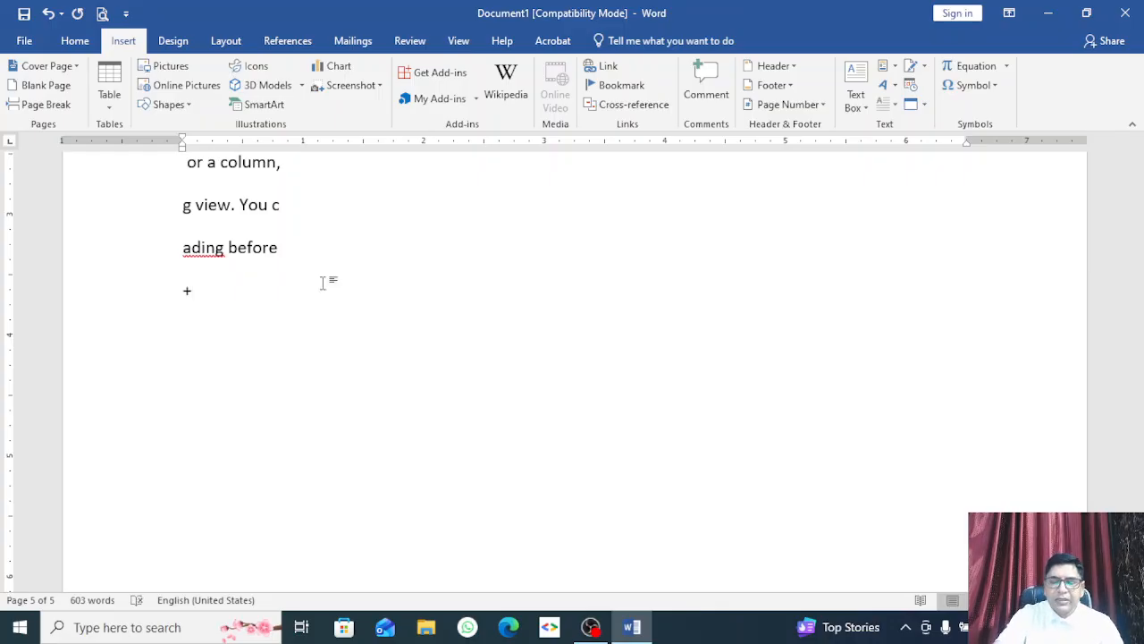
text(-----)
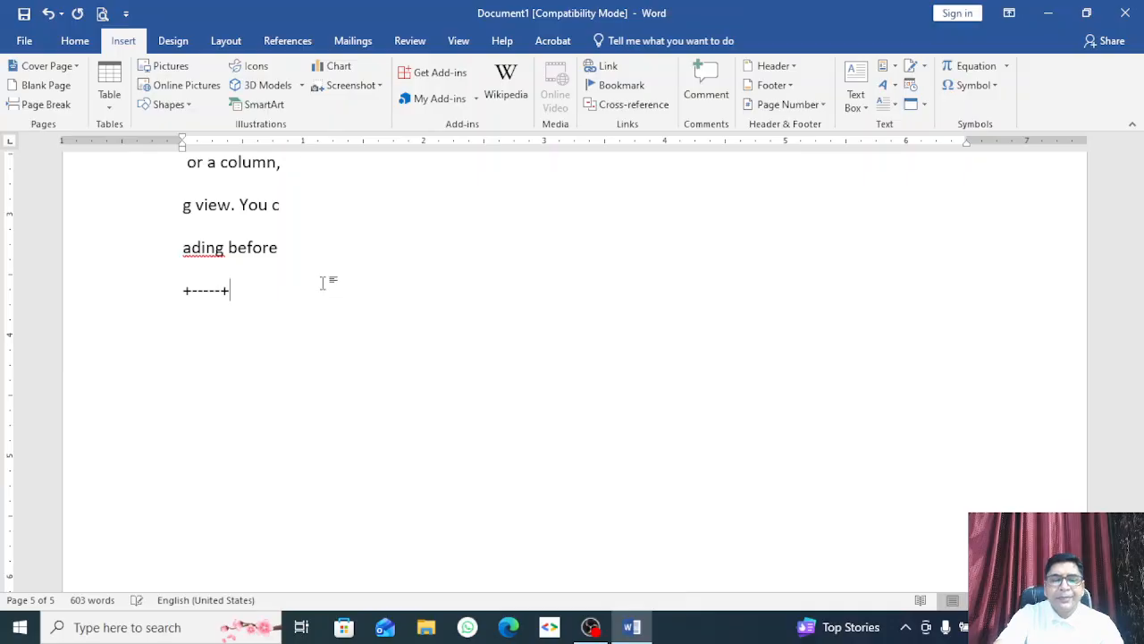
text(+===)
key(BackSpace)
key(BackSpace)
key(BackSpace)
text(===)
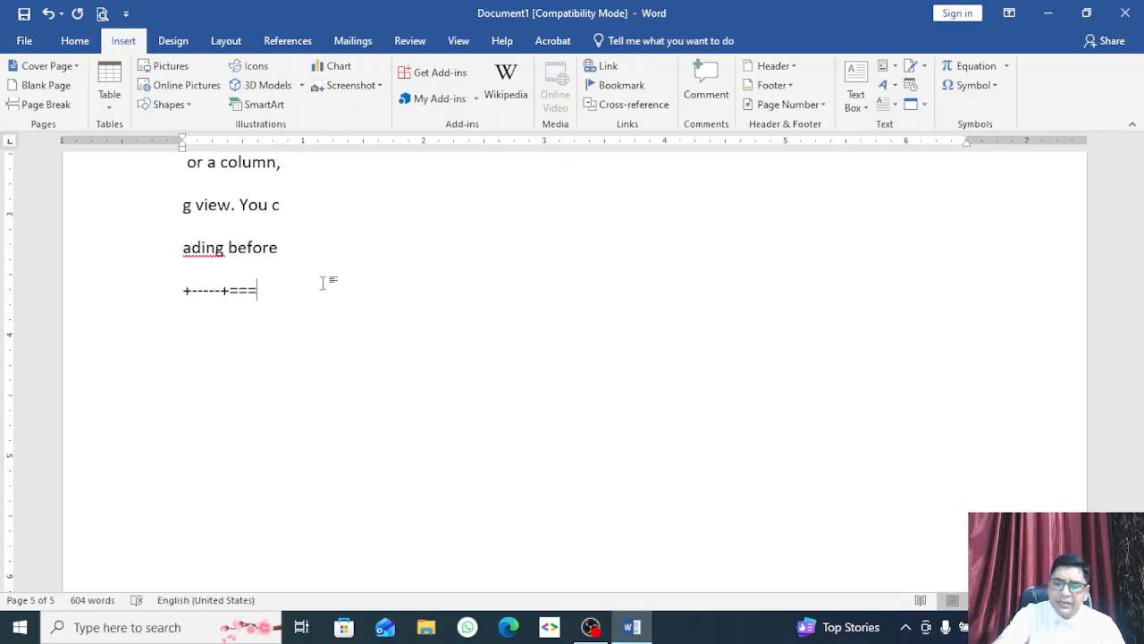
text(+++)
key(Return)
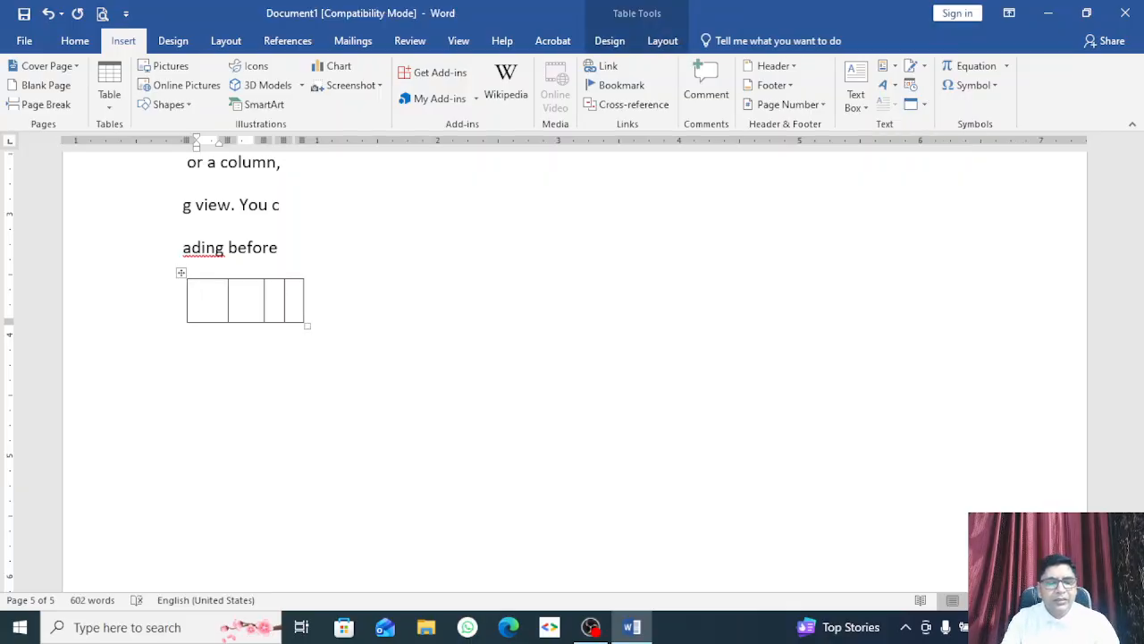
Step: Fill the header row with Sn., Name, Address and Contact No
text(Name)
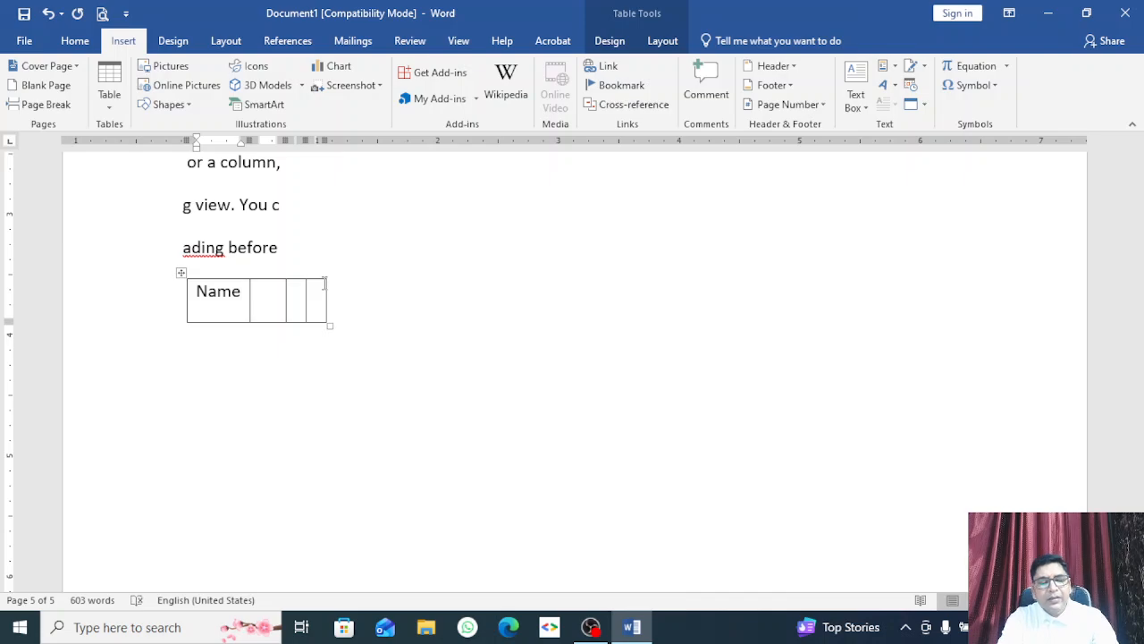
key(BackSpace)
key(BackSpace)
key(BackSpace)
key(BackSpace)
text(S)
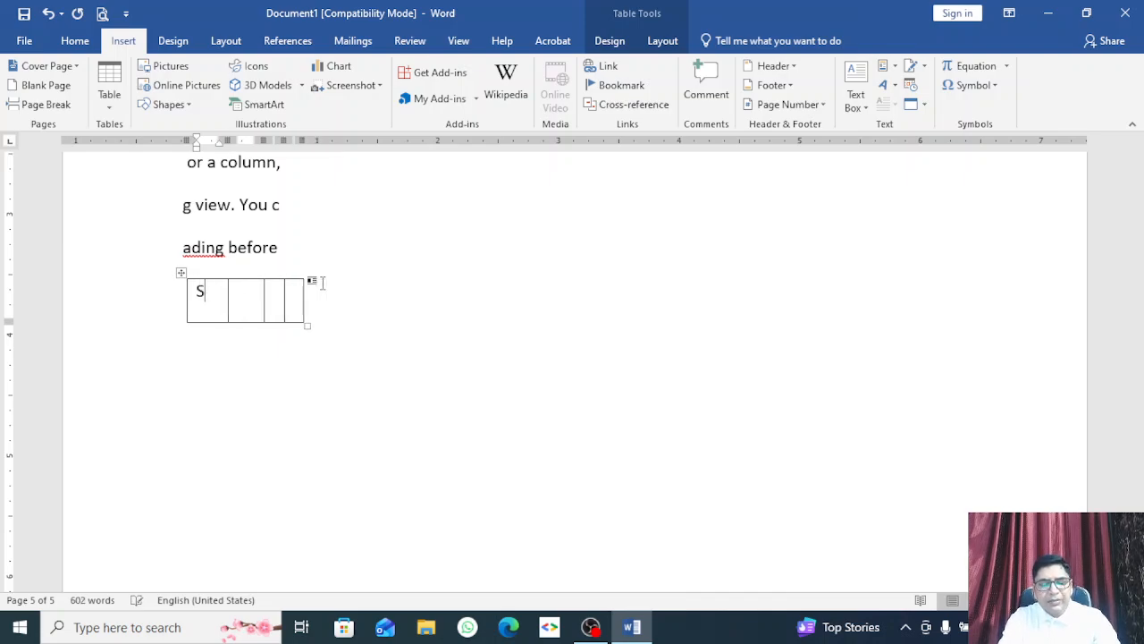
text(n.)
key(Tab)
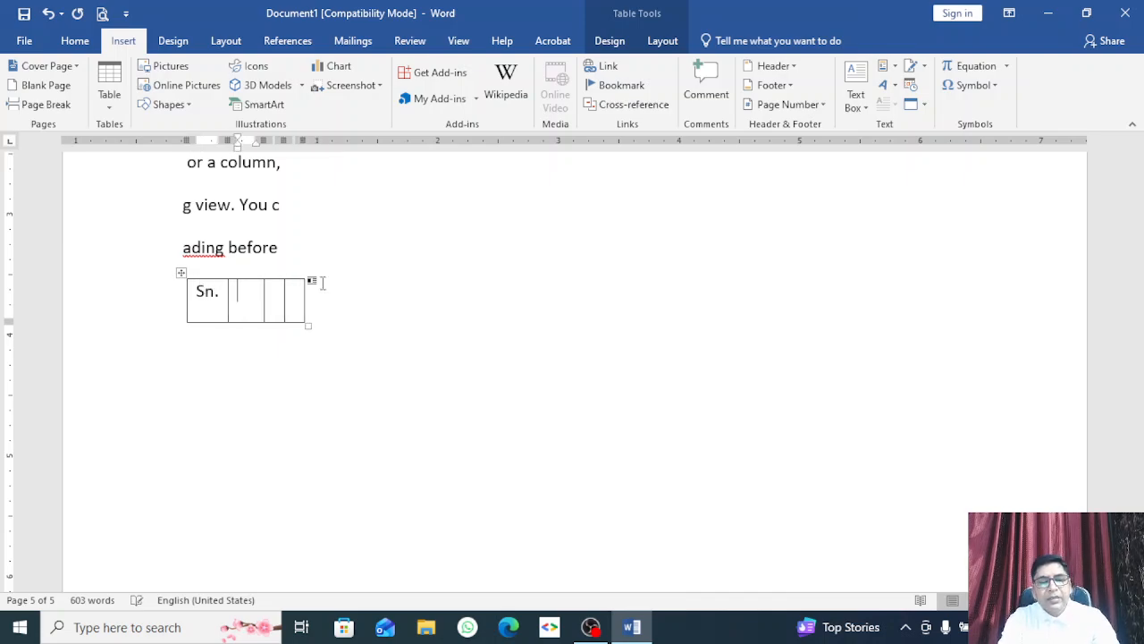
text(NAme)
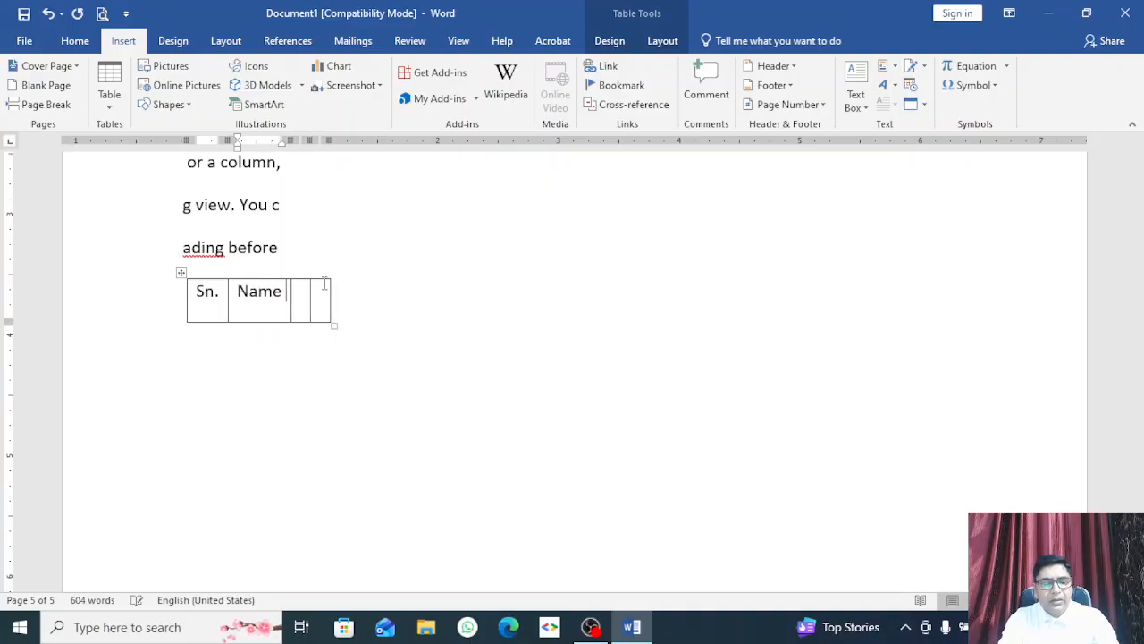
key(Tab)
text(Address)
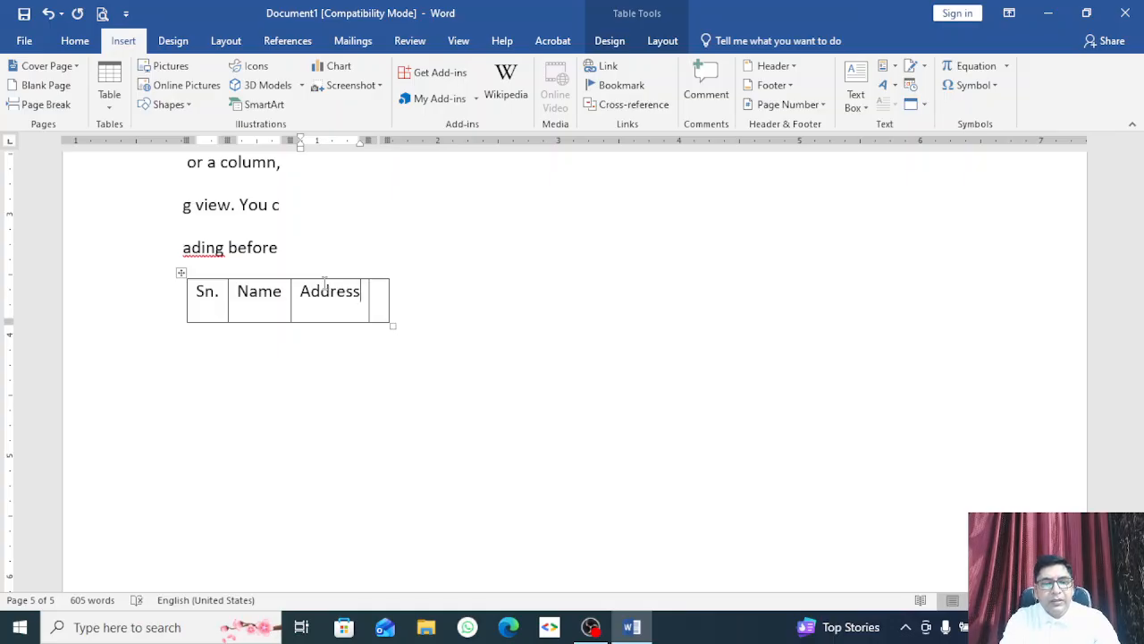
key(Tab)
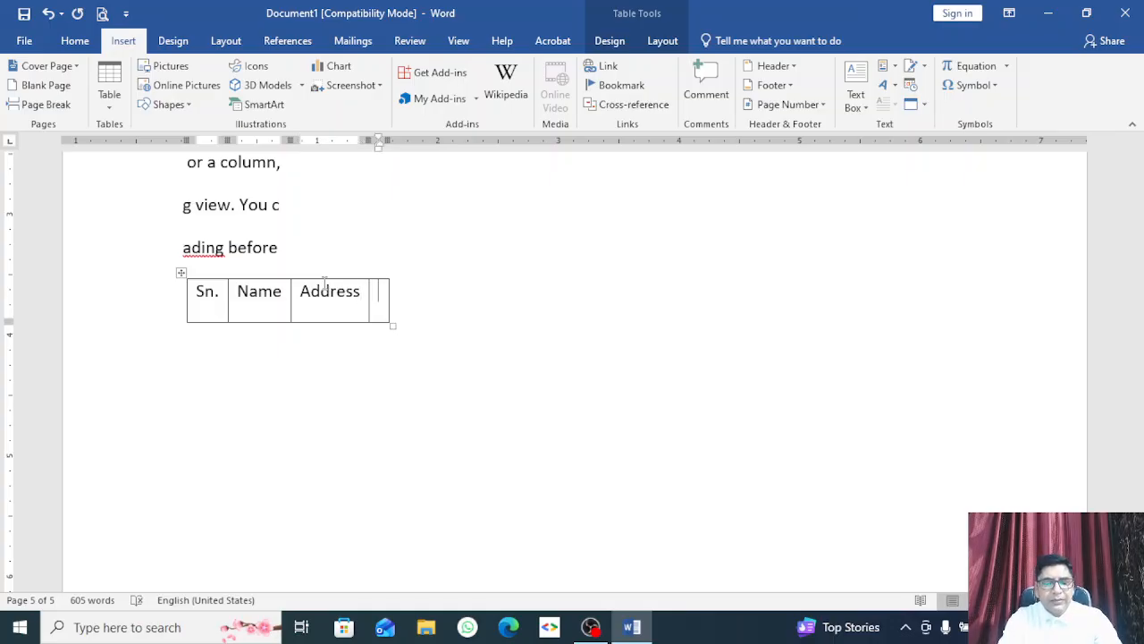
text(Conta)
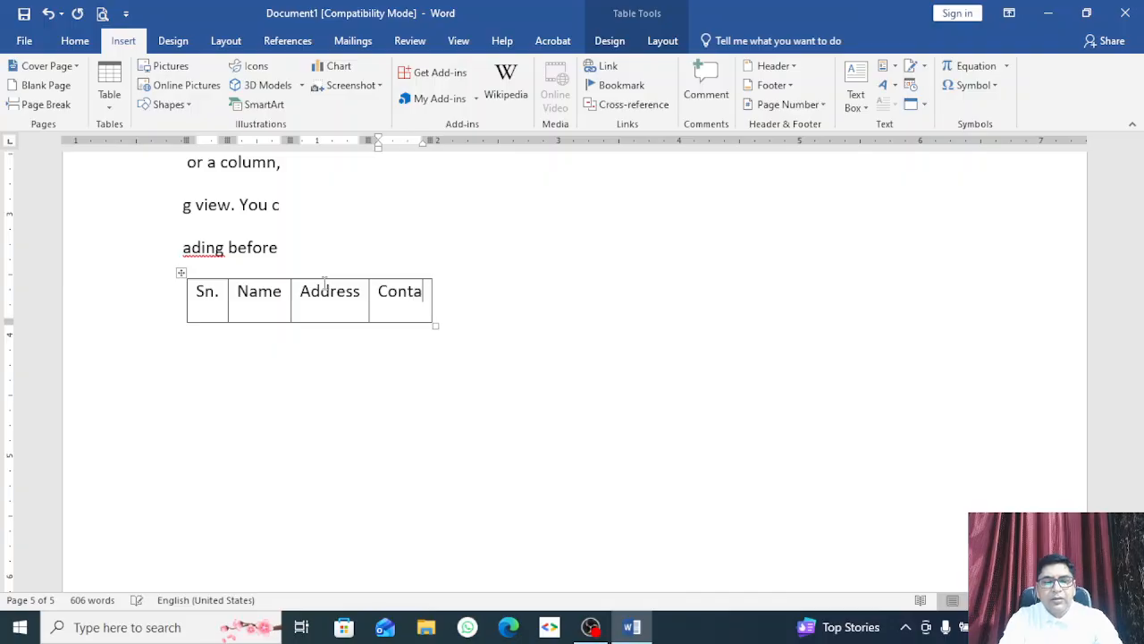
text(ct No)
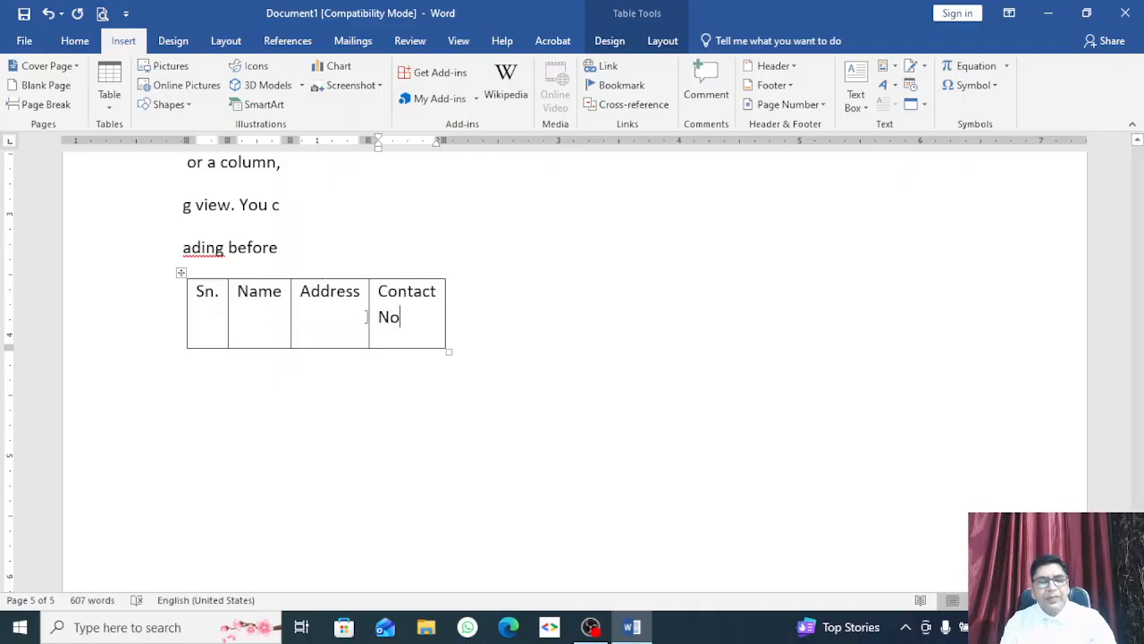
Step: Add entry 1 with a person's name, city and contact number, then start row 2
key(Tab)
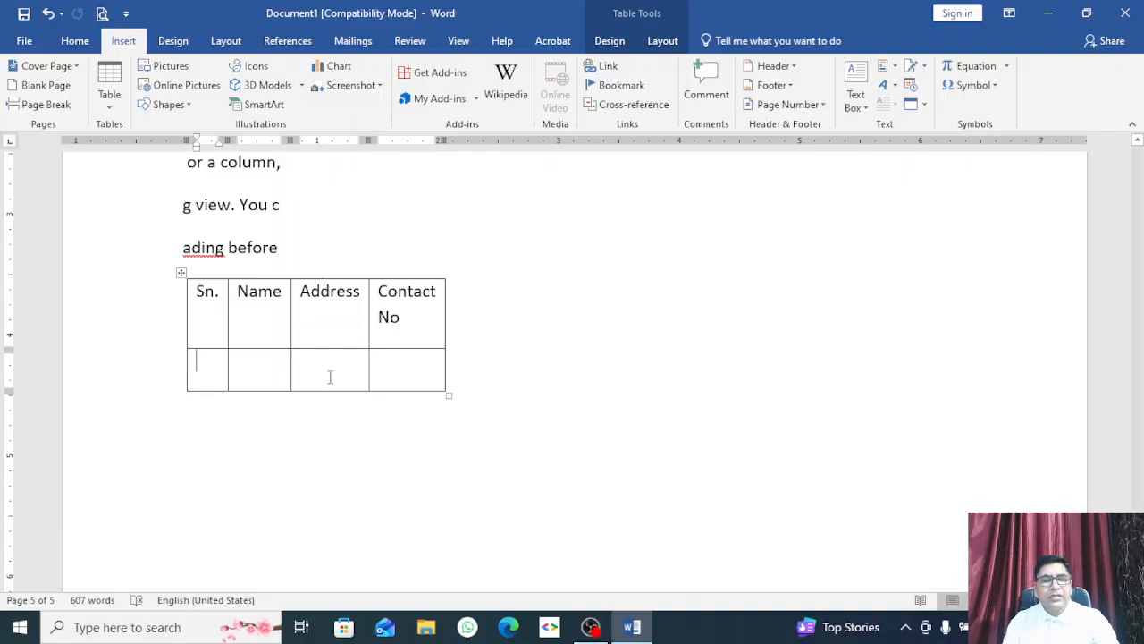
text(1)
click(260, 365)
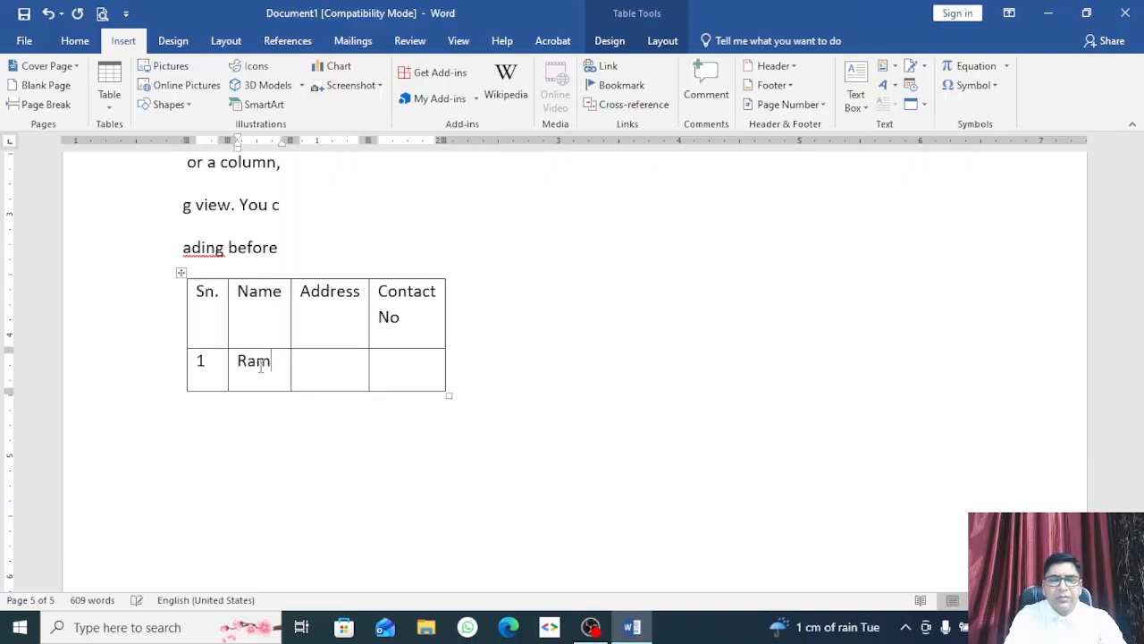
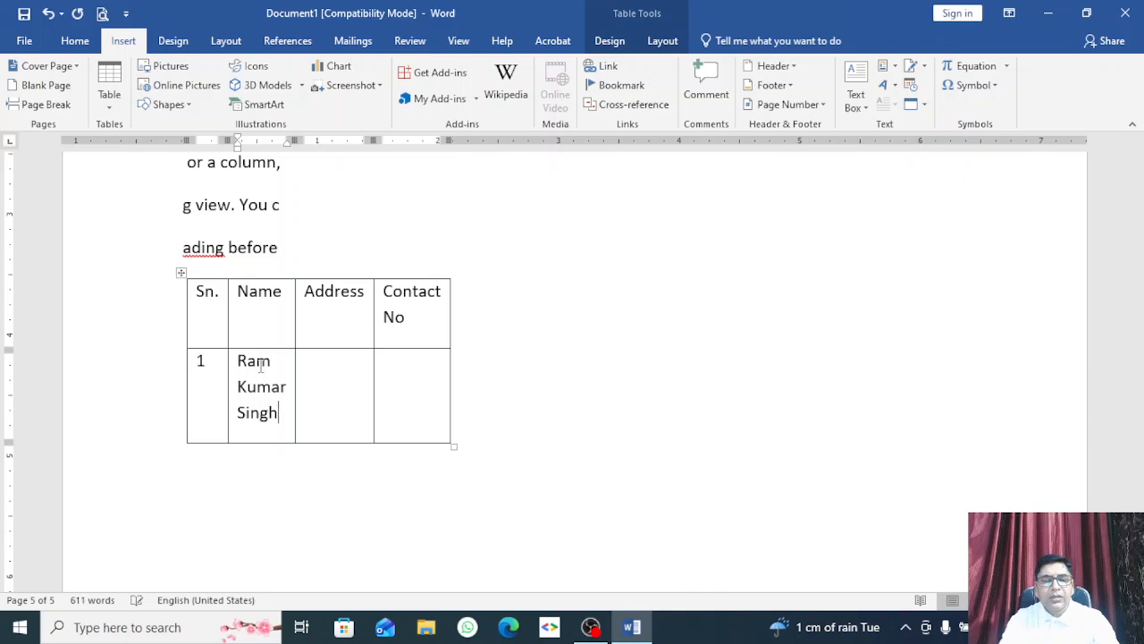
key(Tab)
text(M)
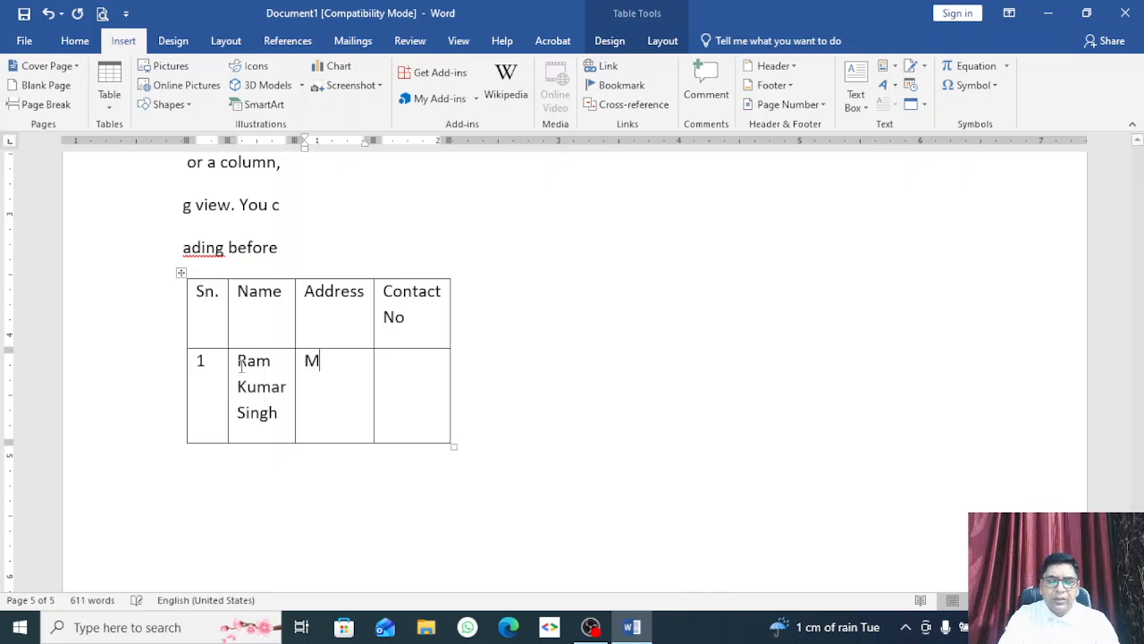
key(BackSpace)
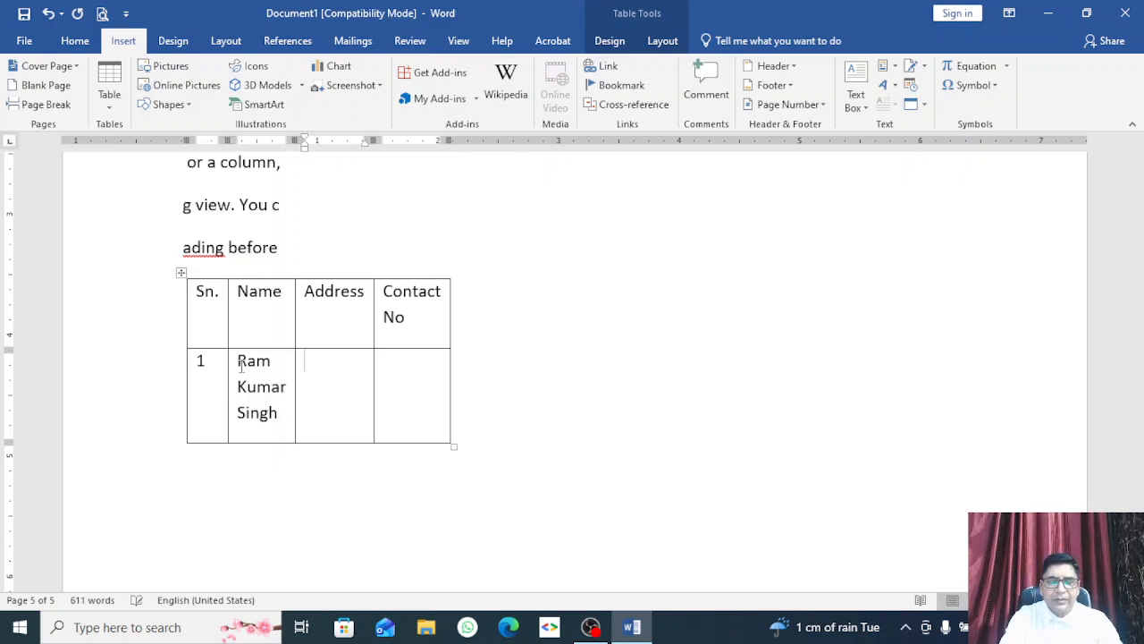
text(Delhi)
key(Tab)
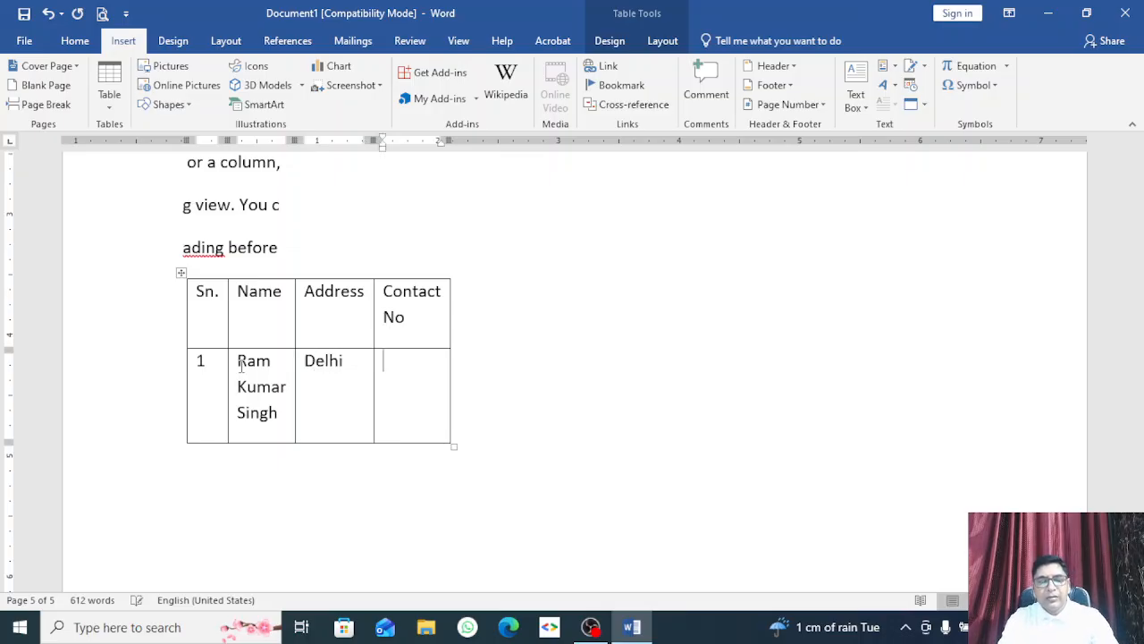
text(11312312)
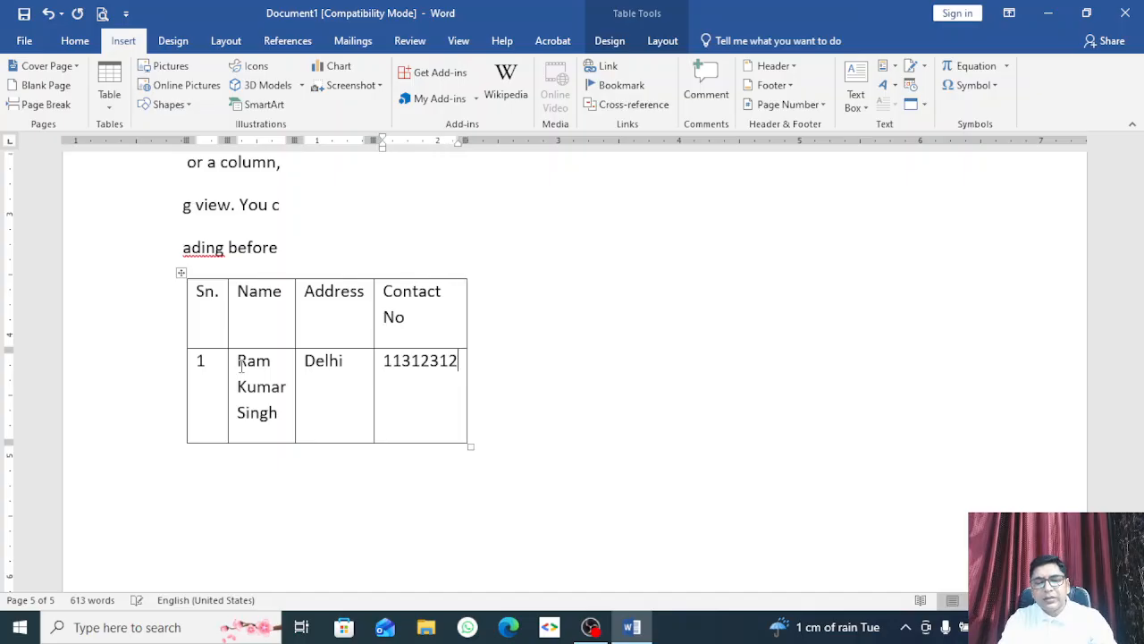
key(Tab)
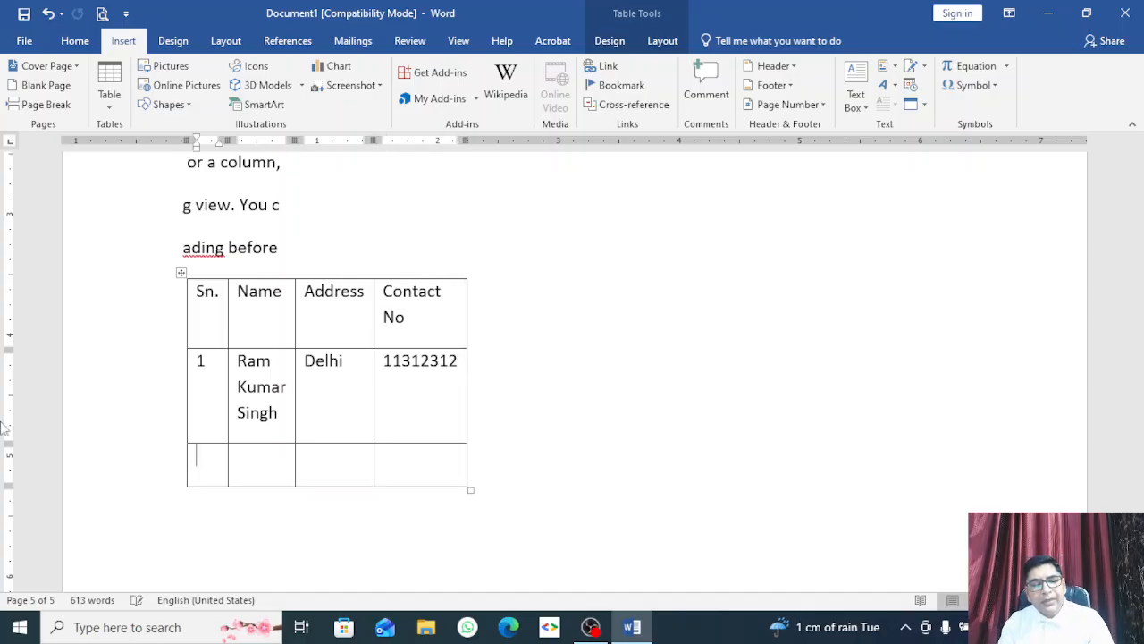
text(2)
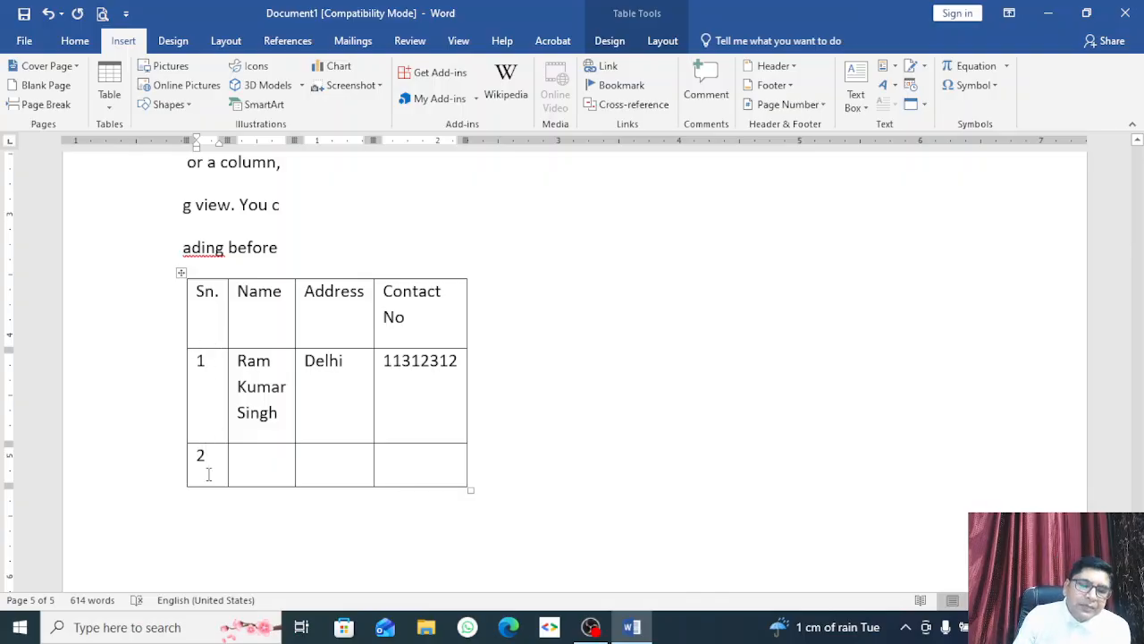
Step: Delete the typed serial numbers 1 and 2 from the Sn. column
drag(203, 360, 202, 460)
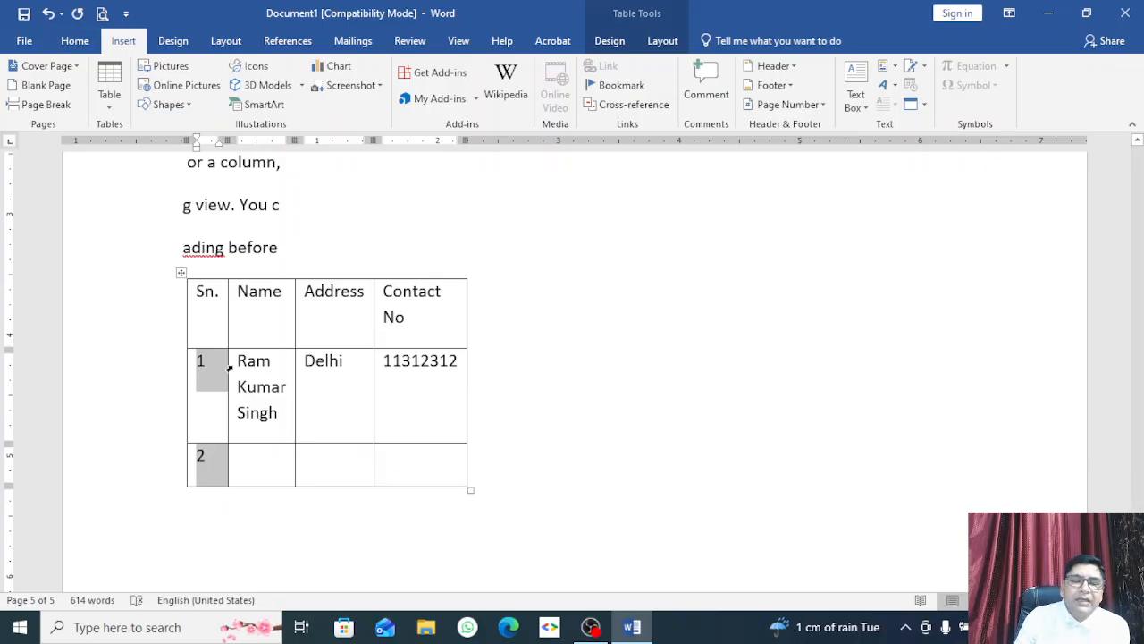
click(503, 412)
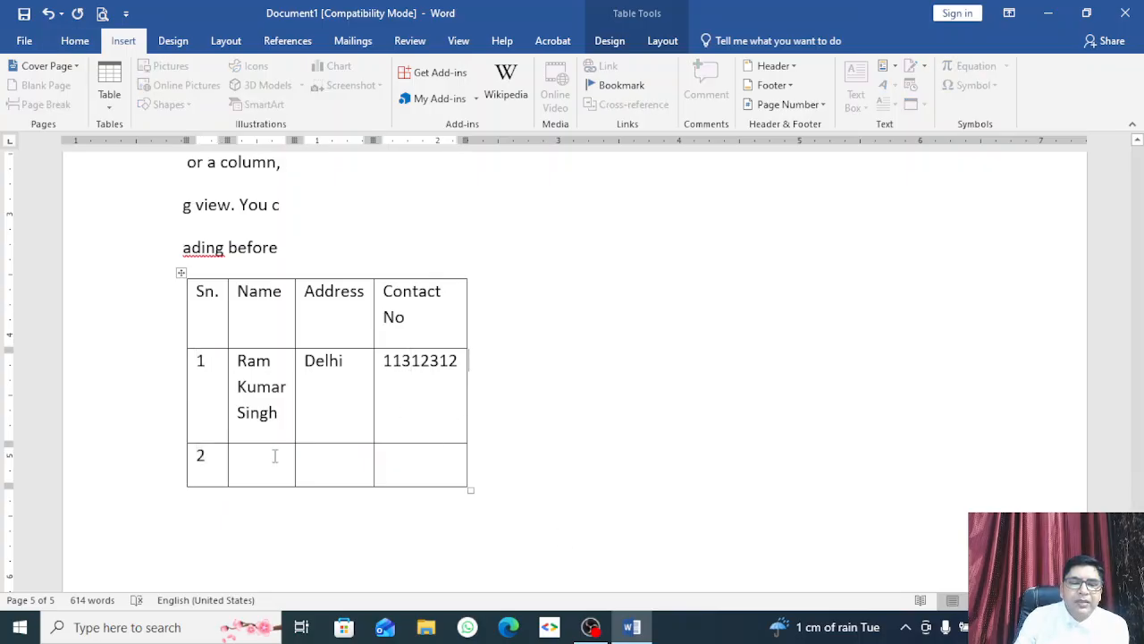
click(200, 391)
drag(201, 390, 200, 456)
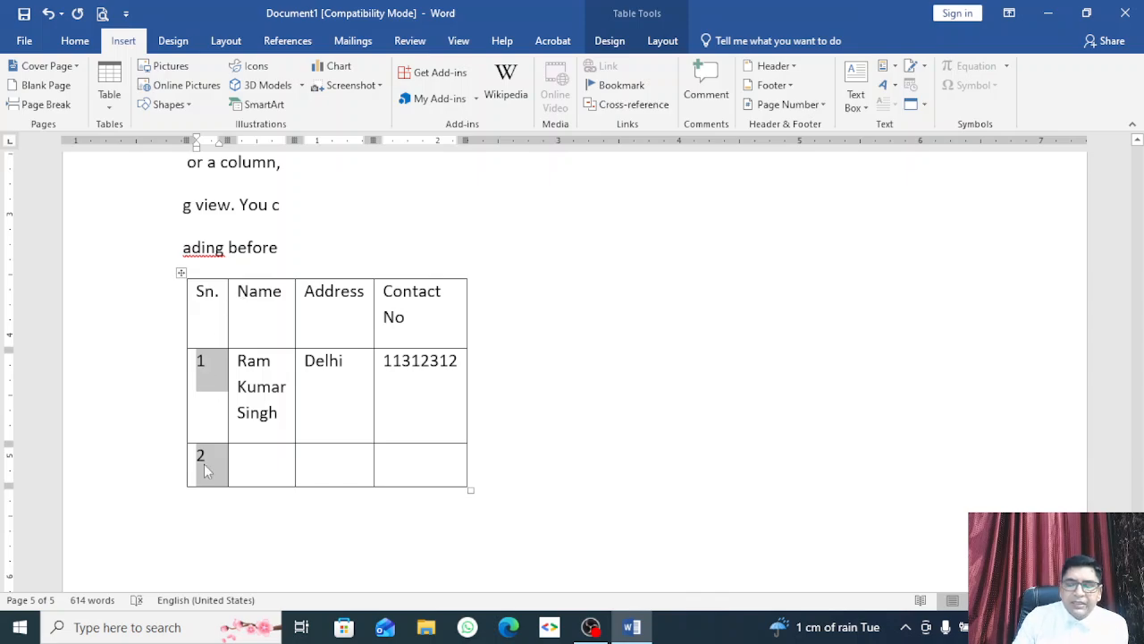
key(Delete)
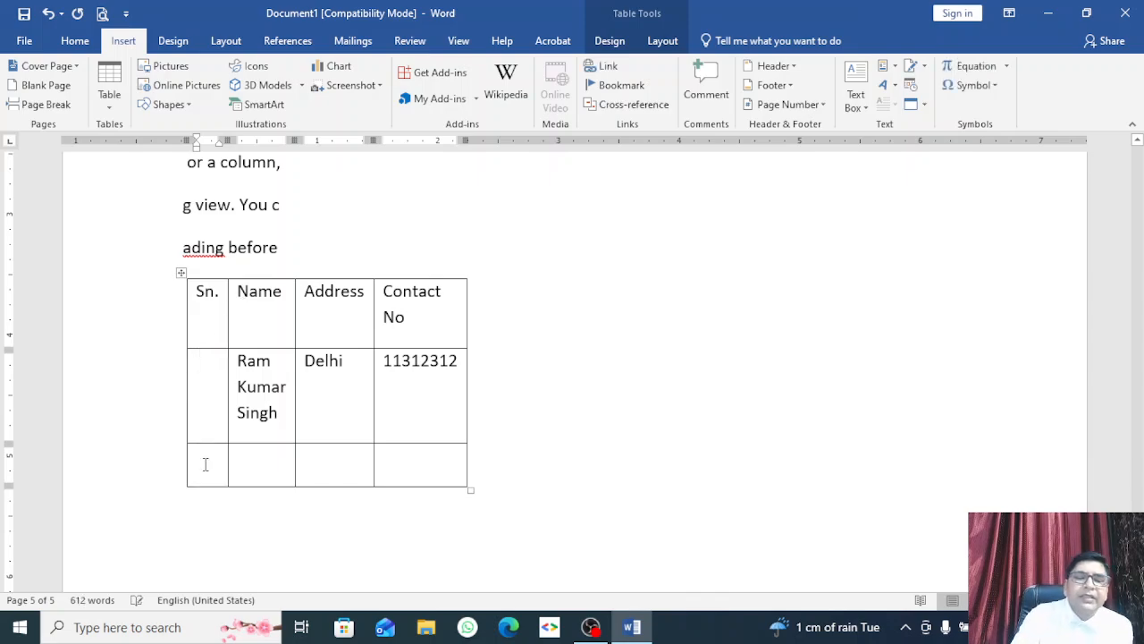
Step: Apply 1. 2. 3. numbering to the empty Sn. cells and widen that column
drag(202, 367, 202, 452)
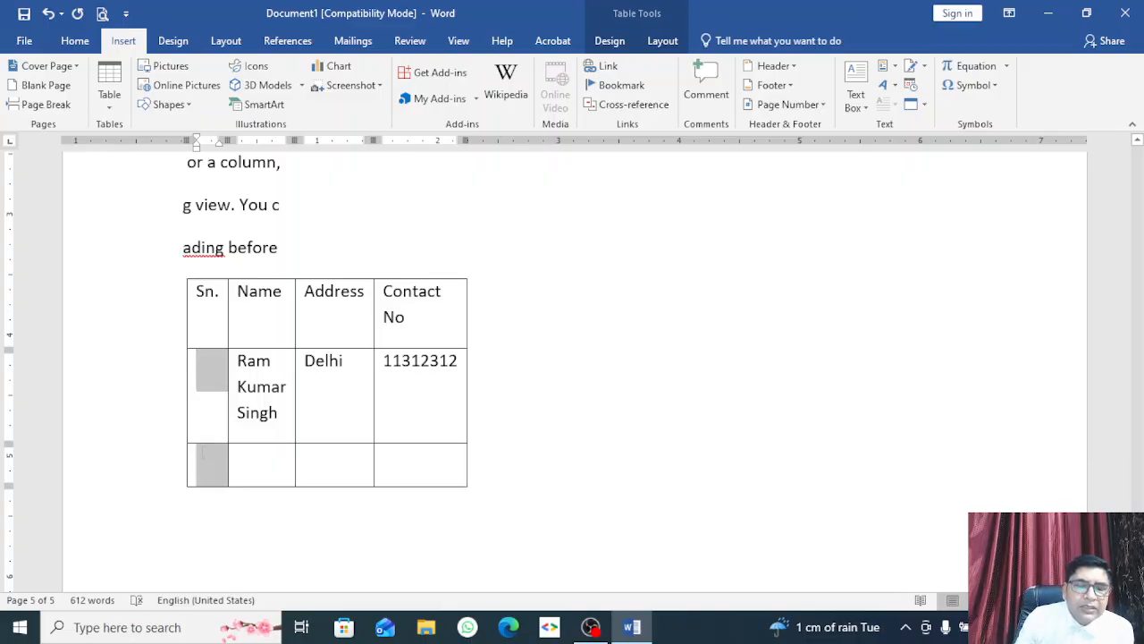
click(75, 41)
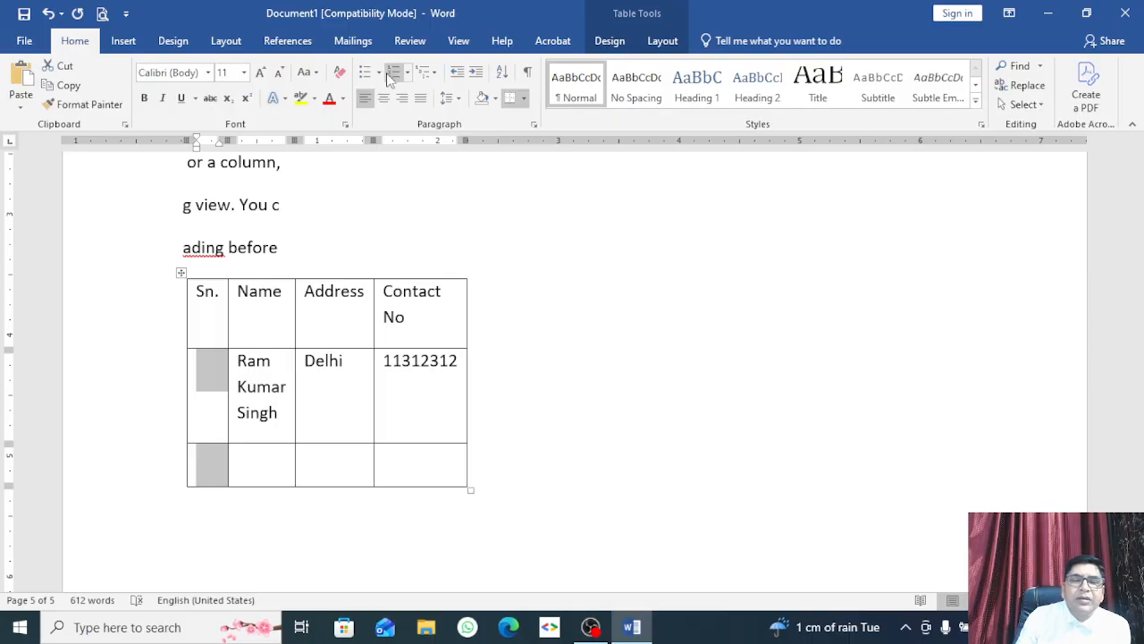
click(407, 73)
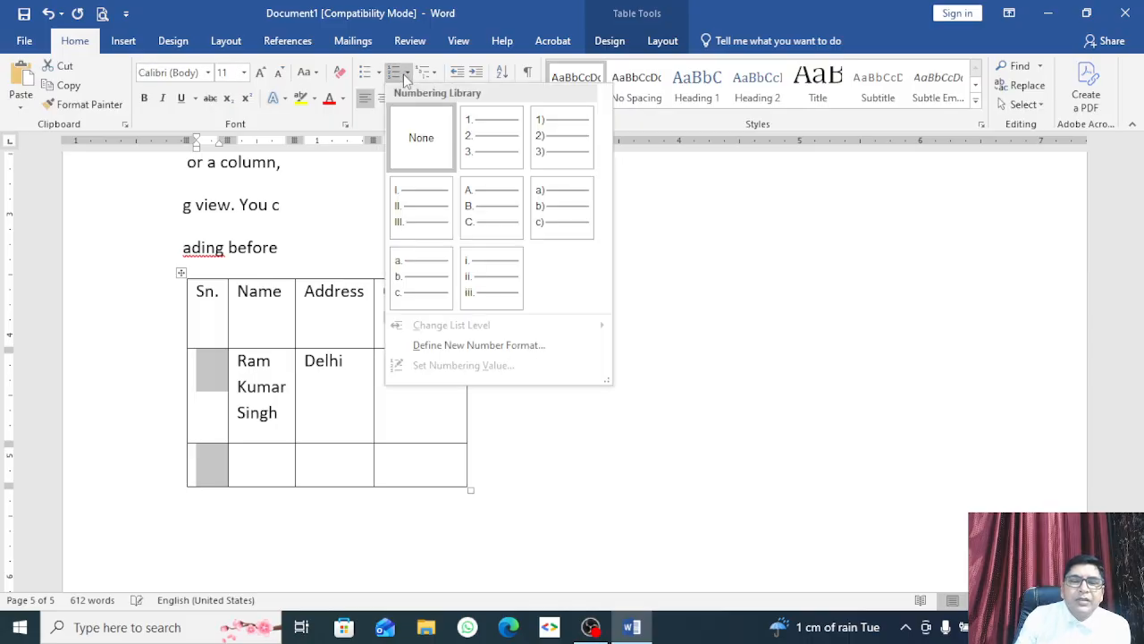
click(474, 136)
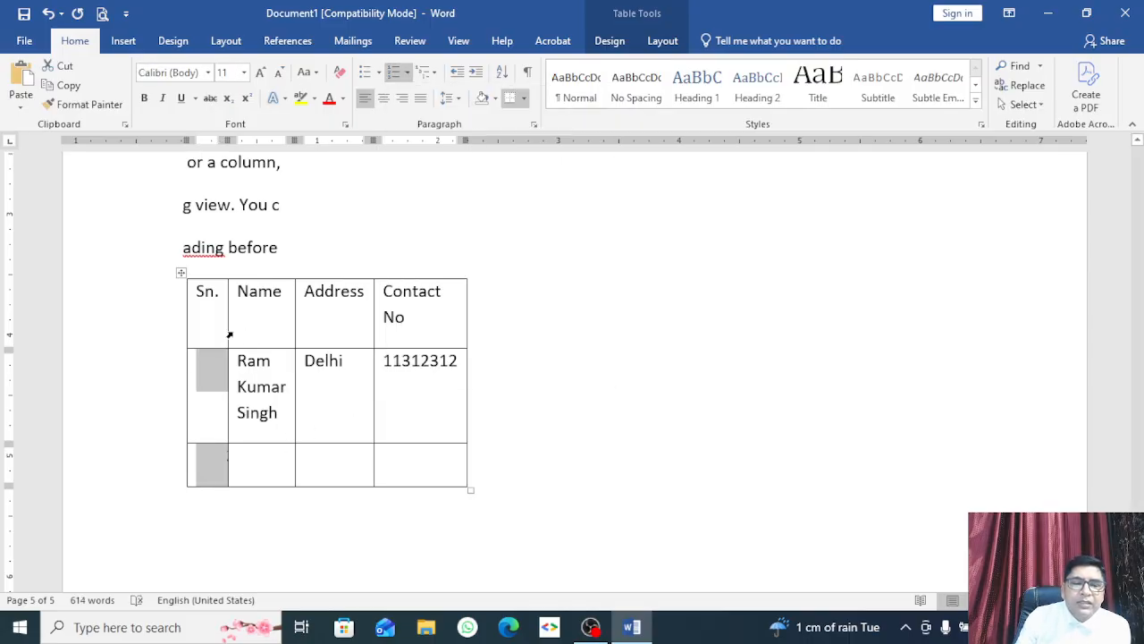
drag(226, 329, 266, 328)
click(311, 461)
click(398, 403)
click(438, 411)
click(283, 455)
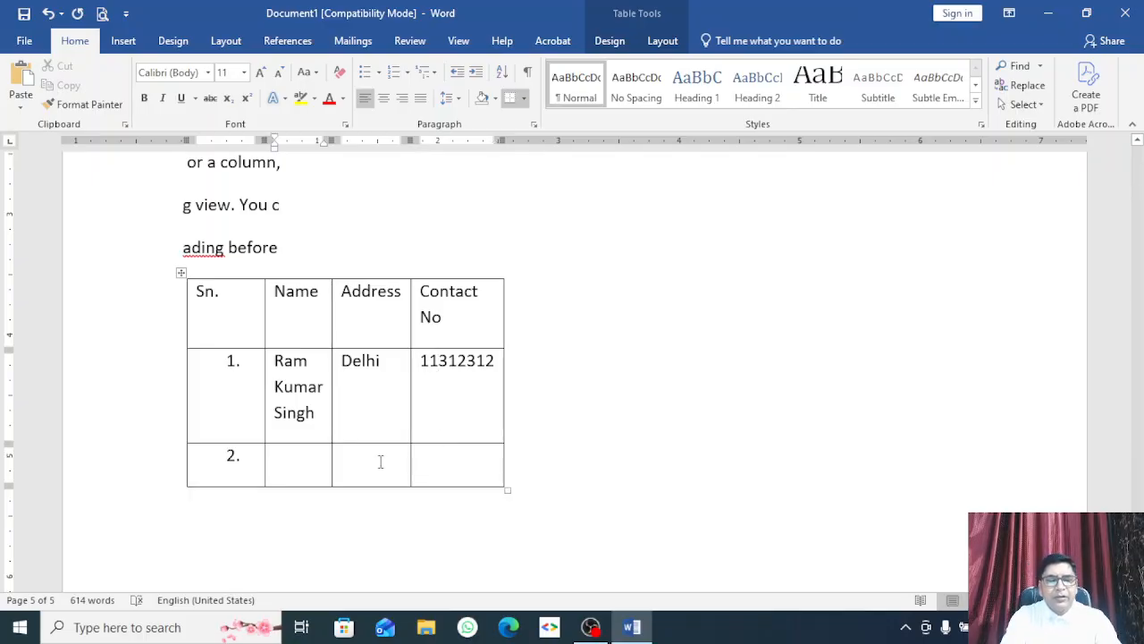
Step: Complete row 2 with the second person's name, the Noida address and a contact number
text(Mohan)
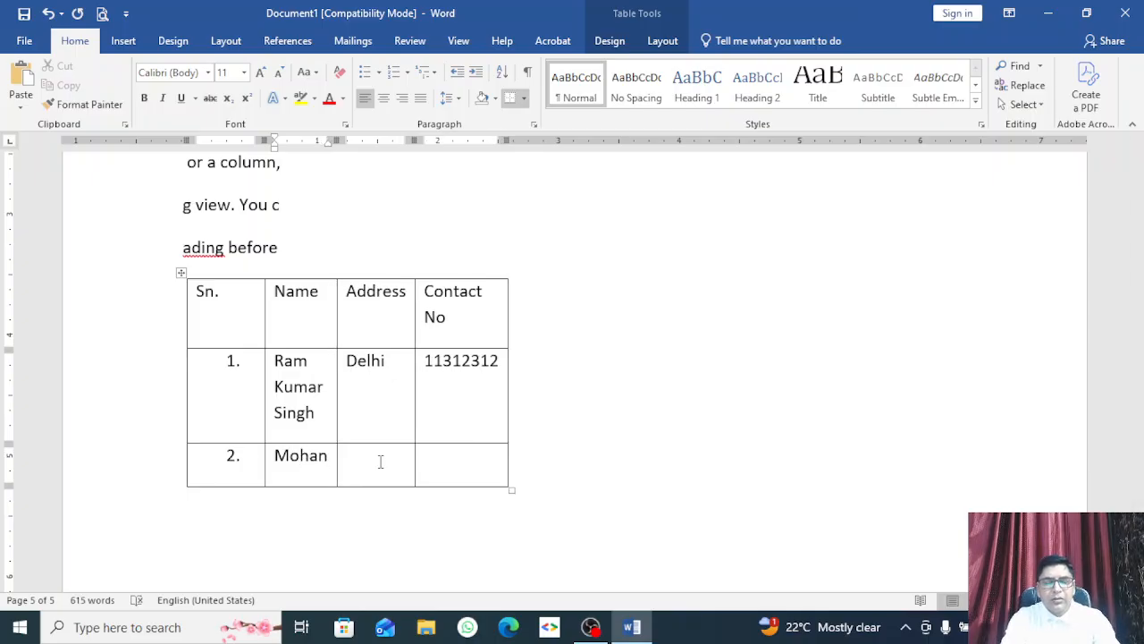
key(Tab)
text(Noida)
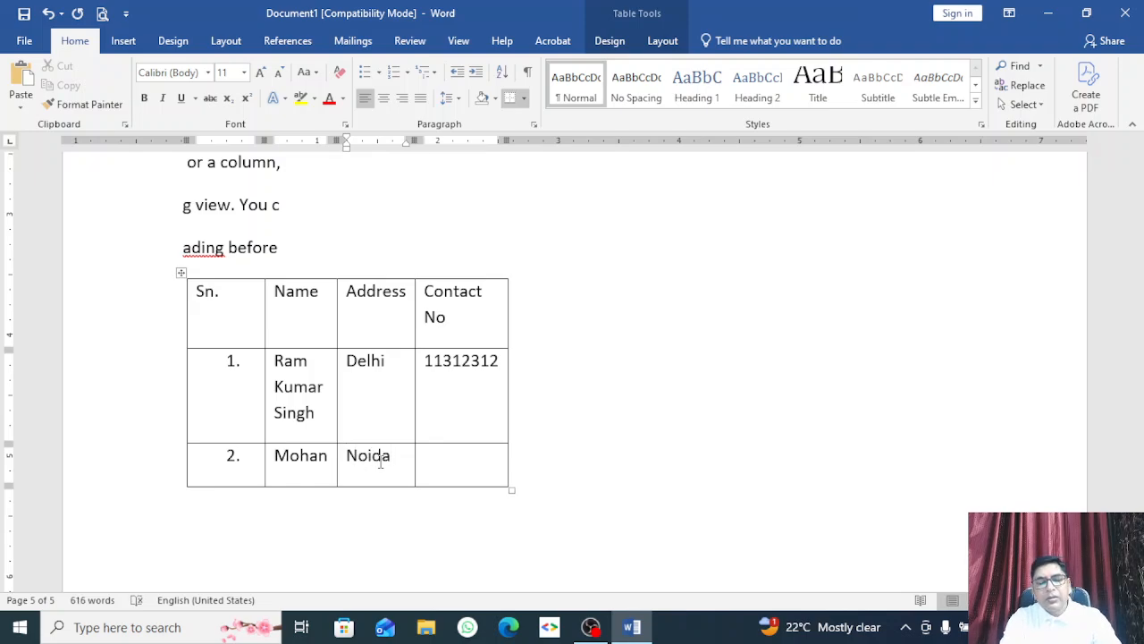
key(Tab)
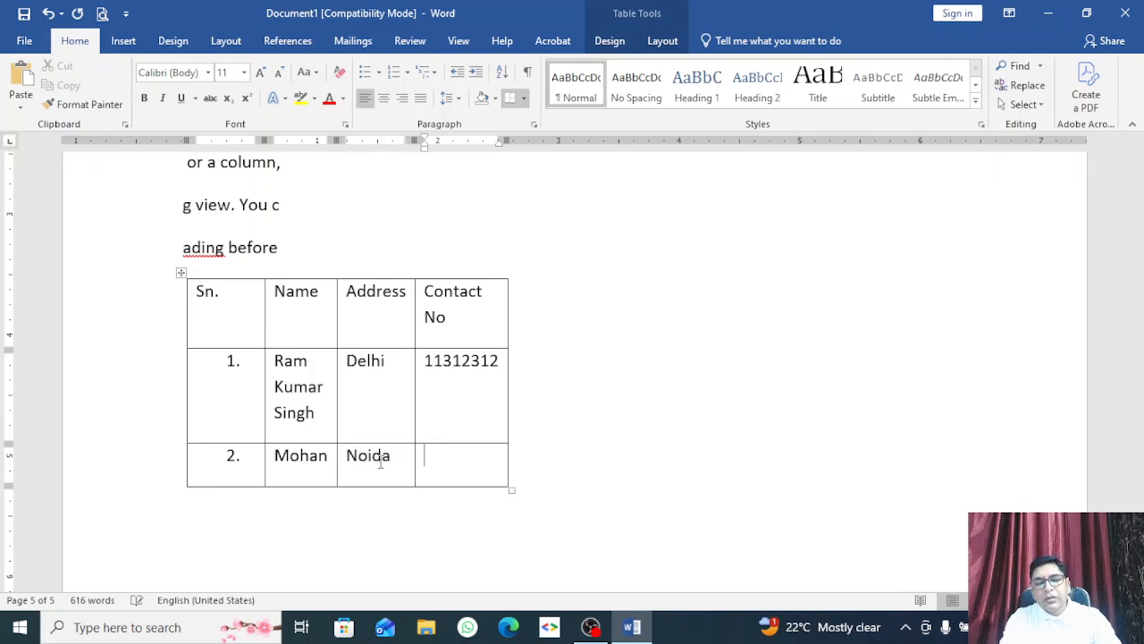
text(232313)
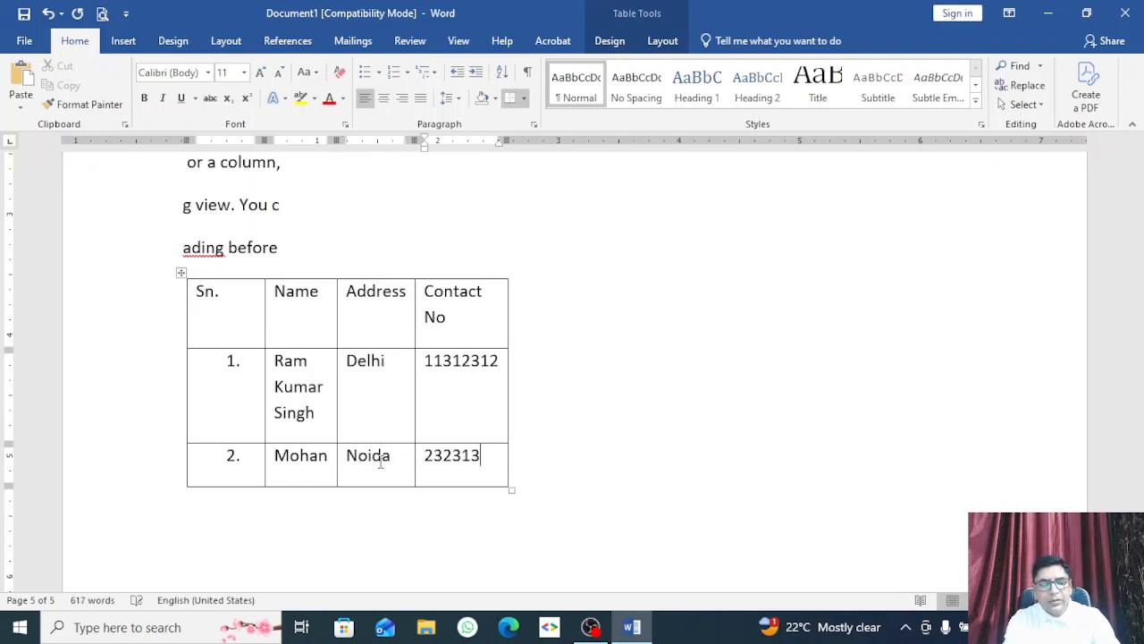
Step: Add row 3 and fill in a name, the Delhi address and a contact number
key(Tab)
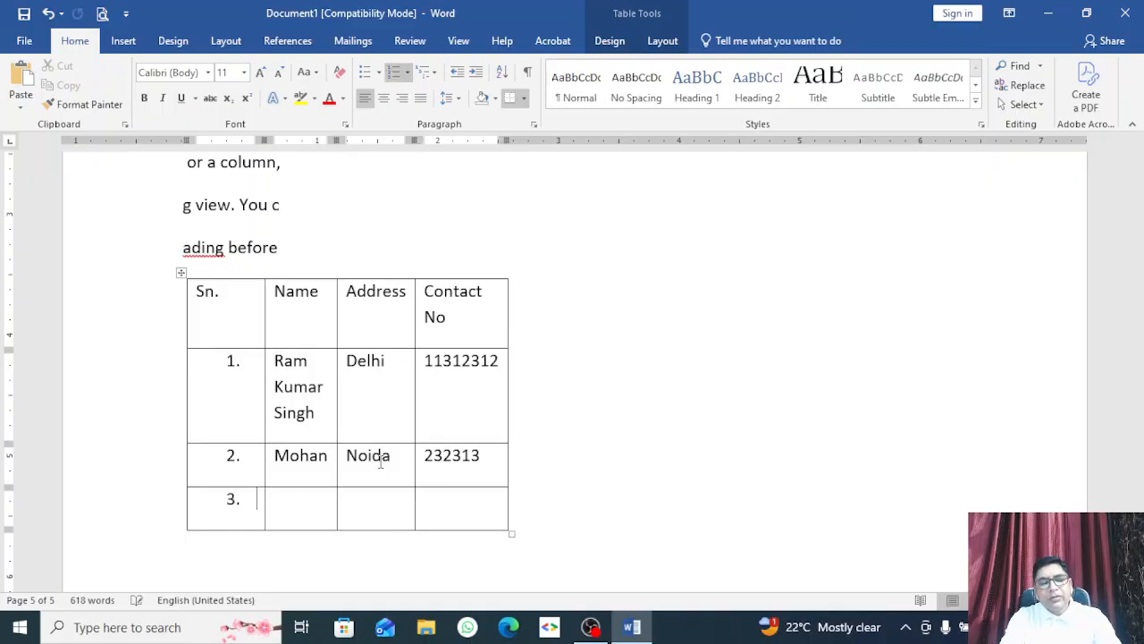
key(Tab)
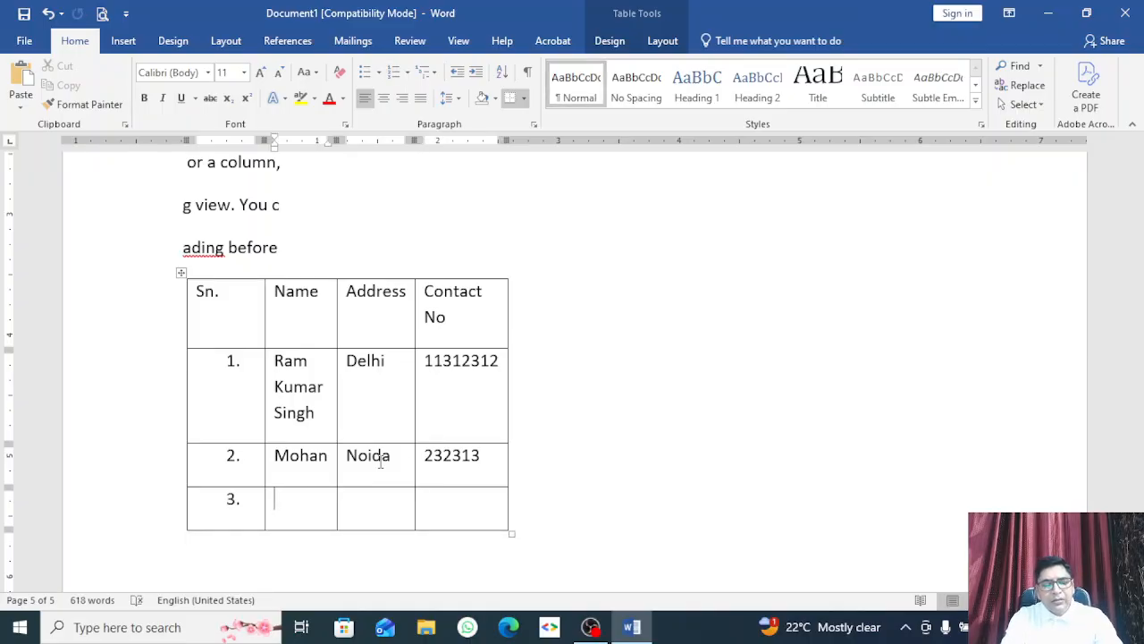
text(Shyam)
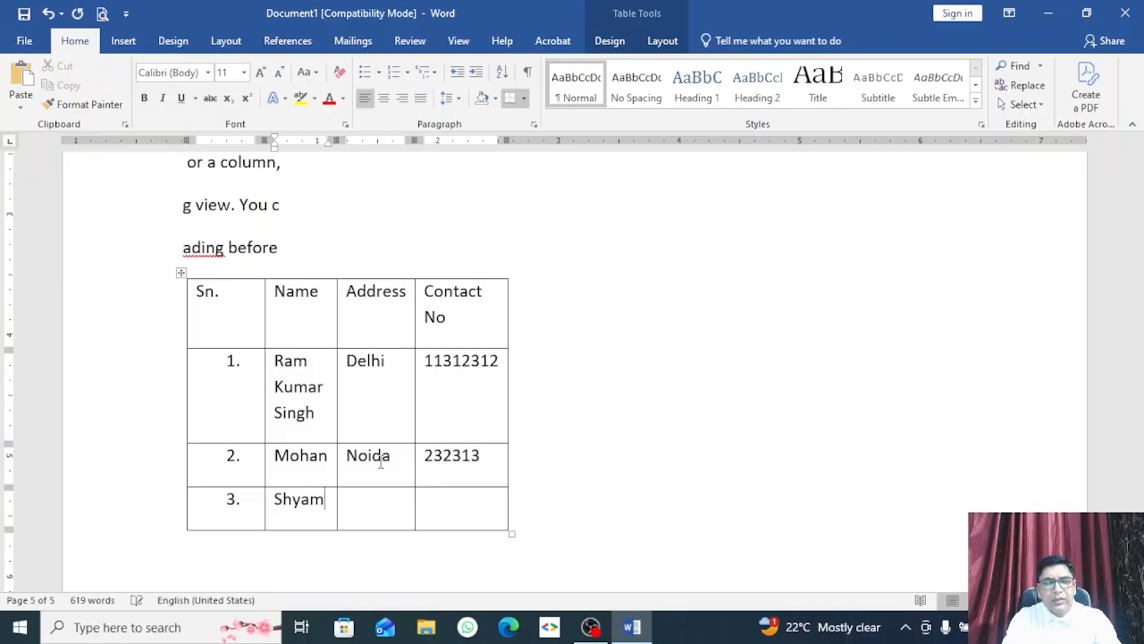
key(Tab)
text(Delhi)
key(Tab)
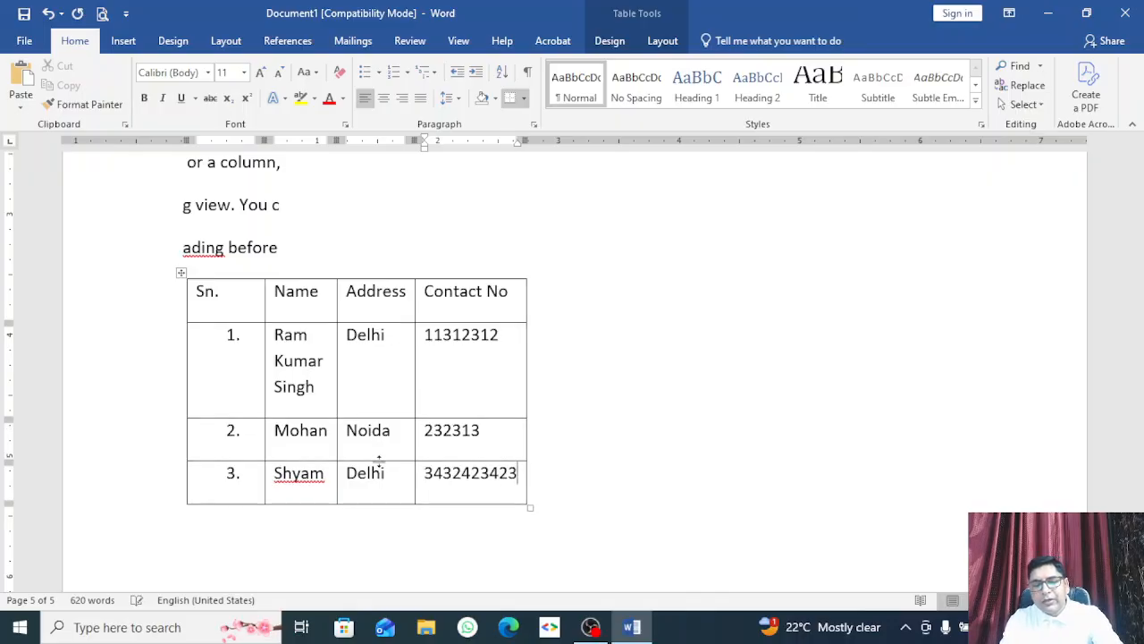
Step: Add row 4, clear stray text, and enter a name, the Noida address and a contact number
key(Tab)
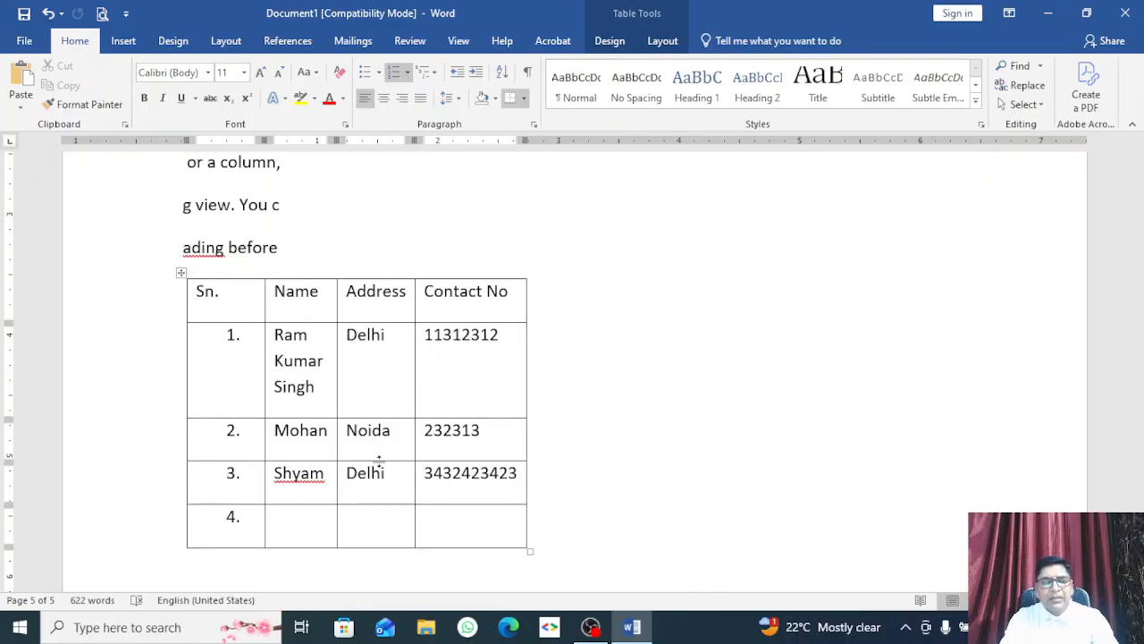
click(301, 515)
text(sfsdfjsd)
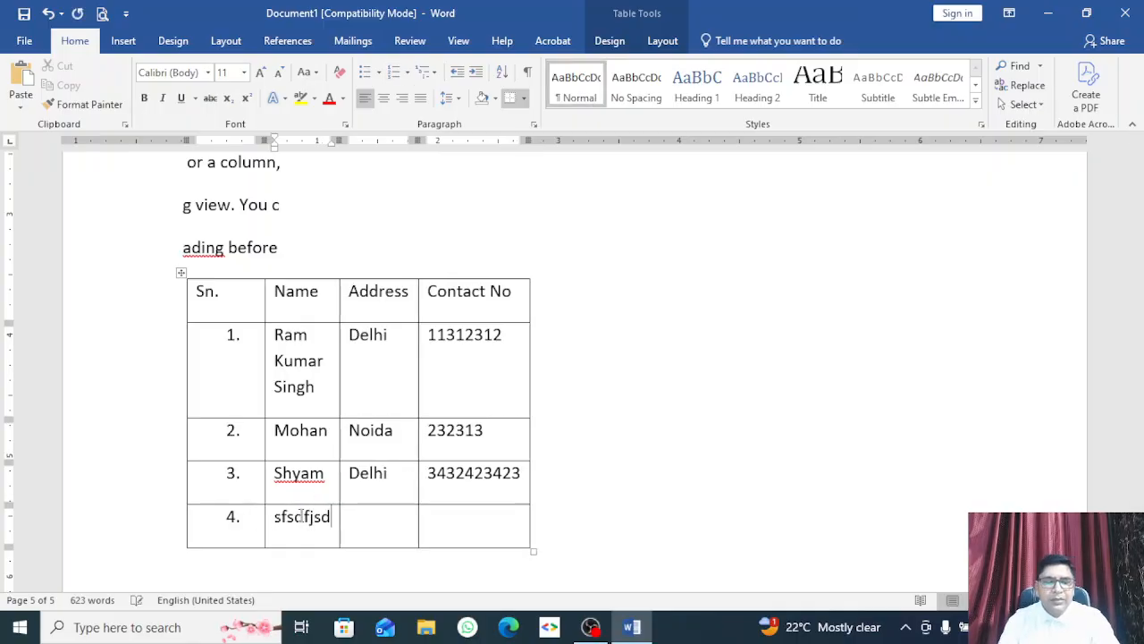
drag(305, 522, 277, 528)
key(BackSpace)
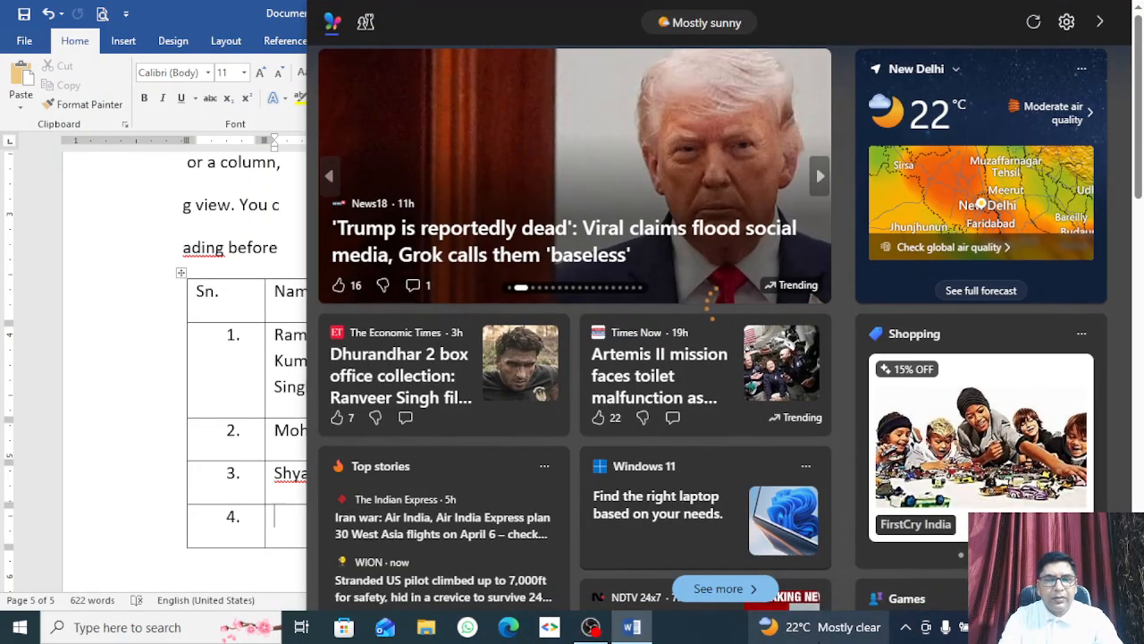
click(97, 291)
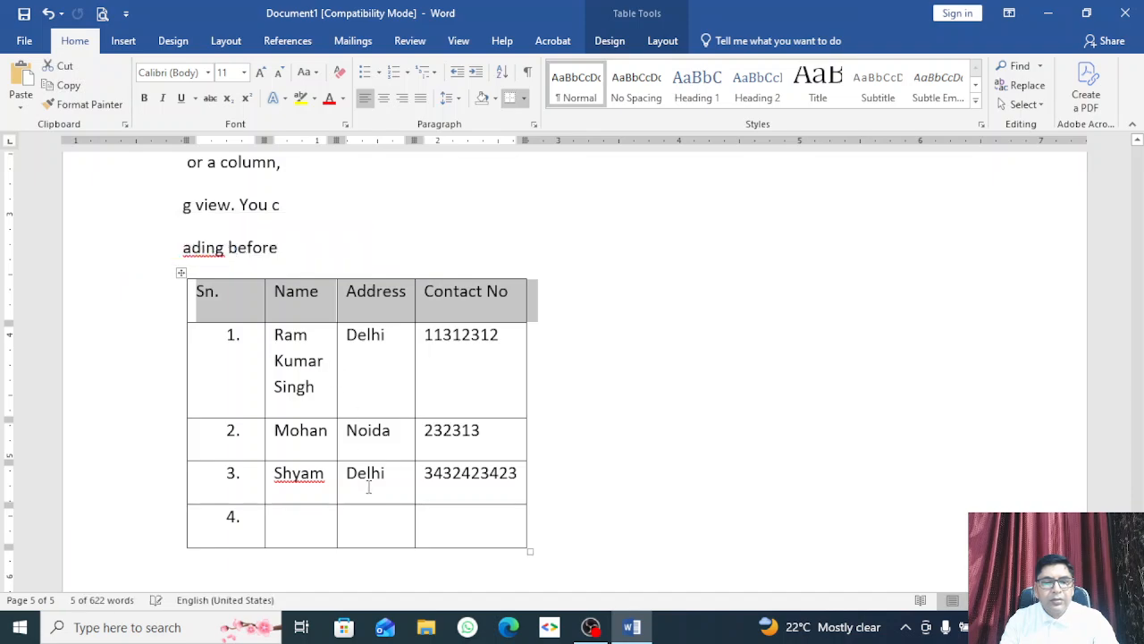
click(313, 526)
text(M)
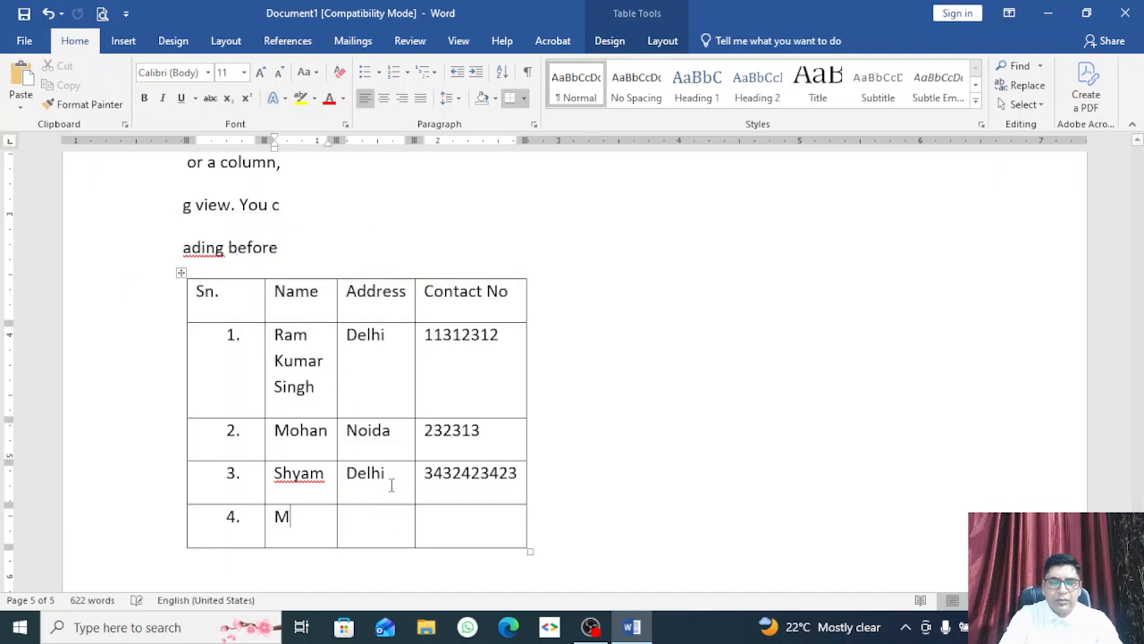
text(ohan)
key(BackSpace)
key(BackSpace)
key(BackSpace)
key(BackSpace)
key(BackSpace)
text(Sita)
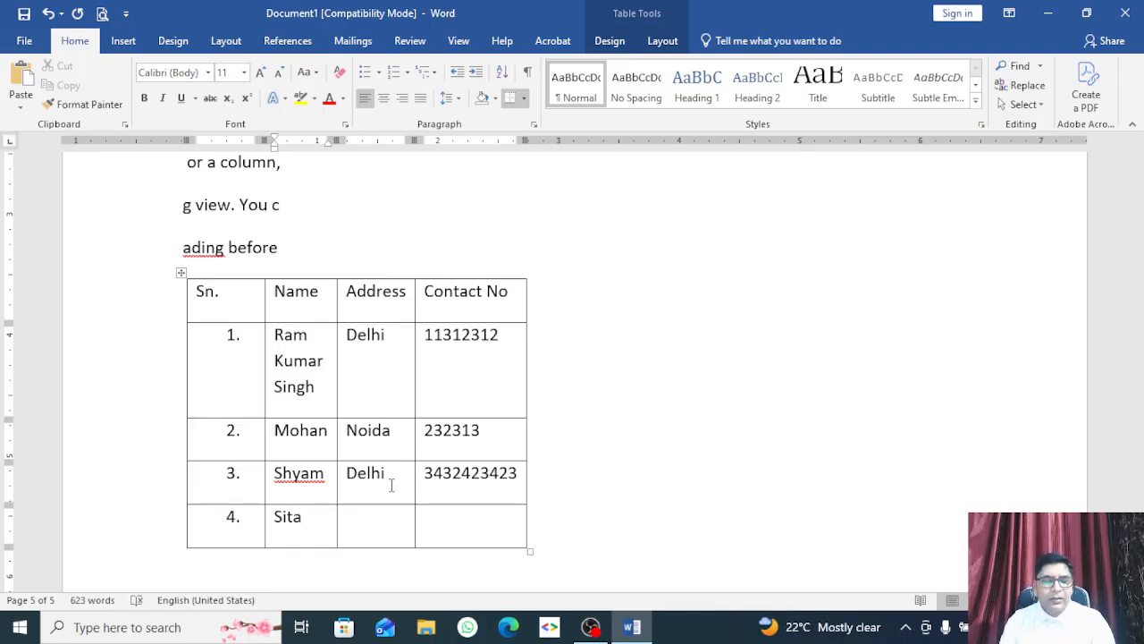
click(360, 533)
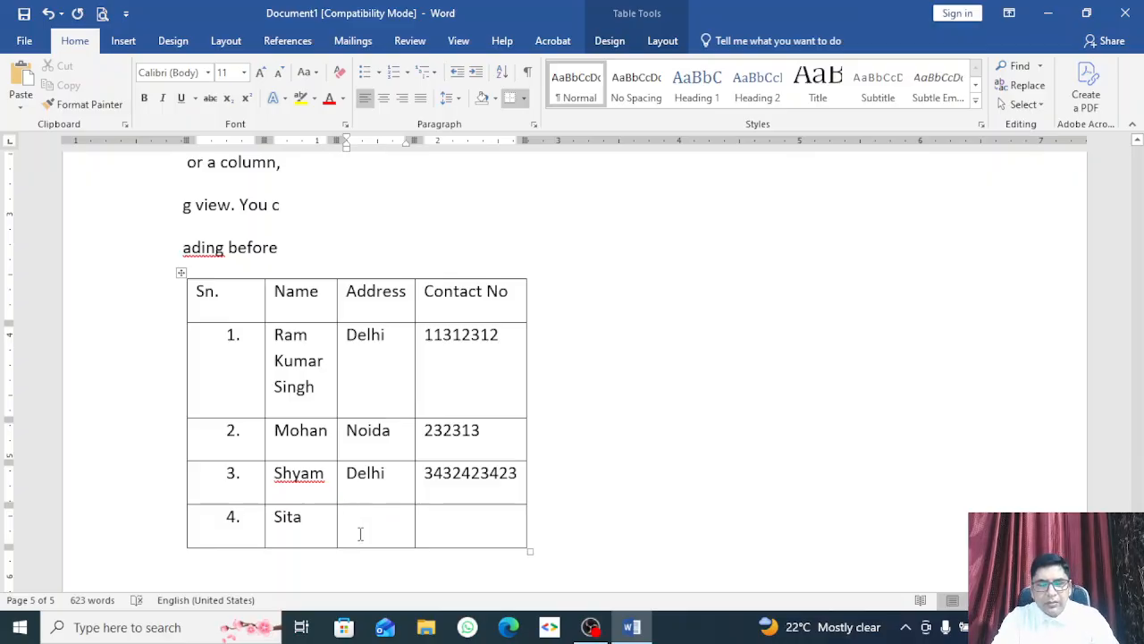
text(N)
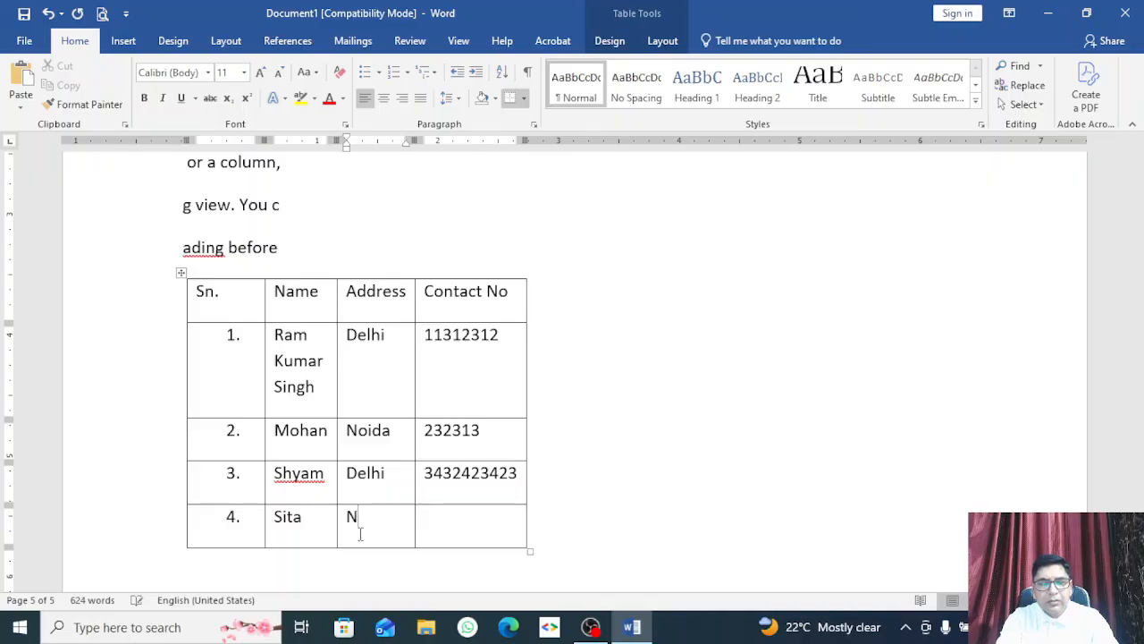
text(oida)
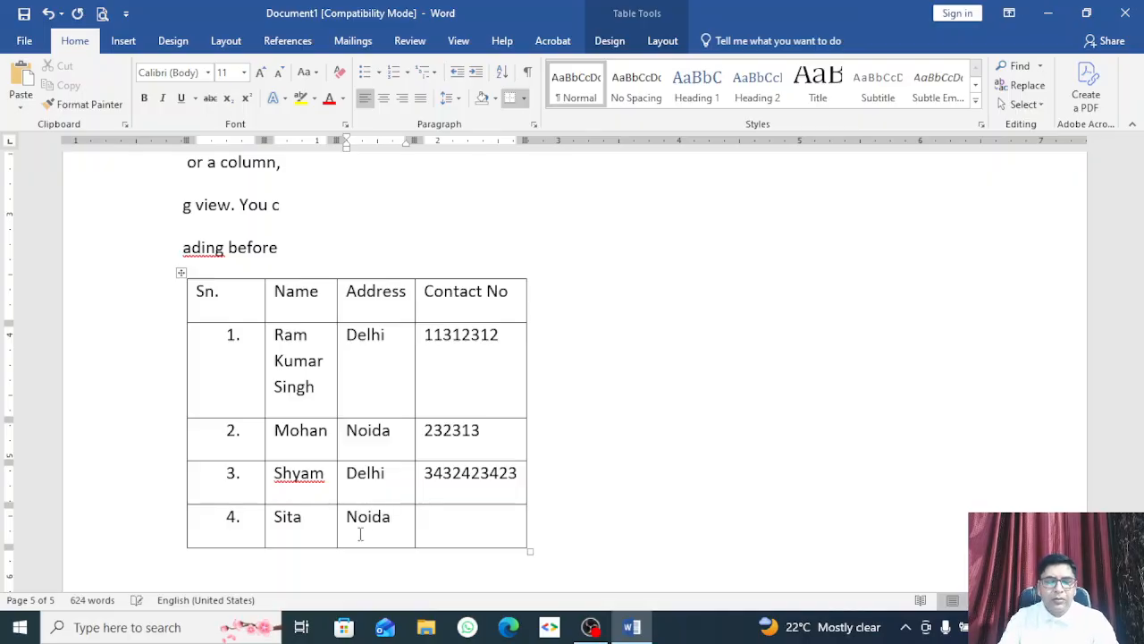
key(Tab)
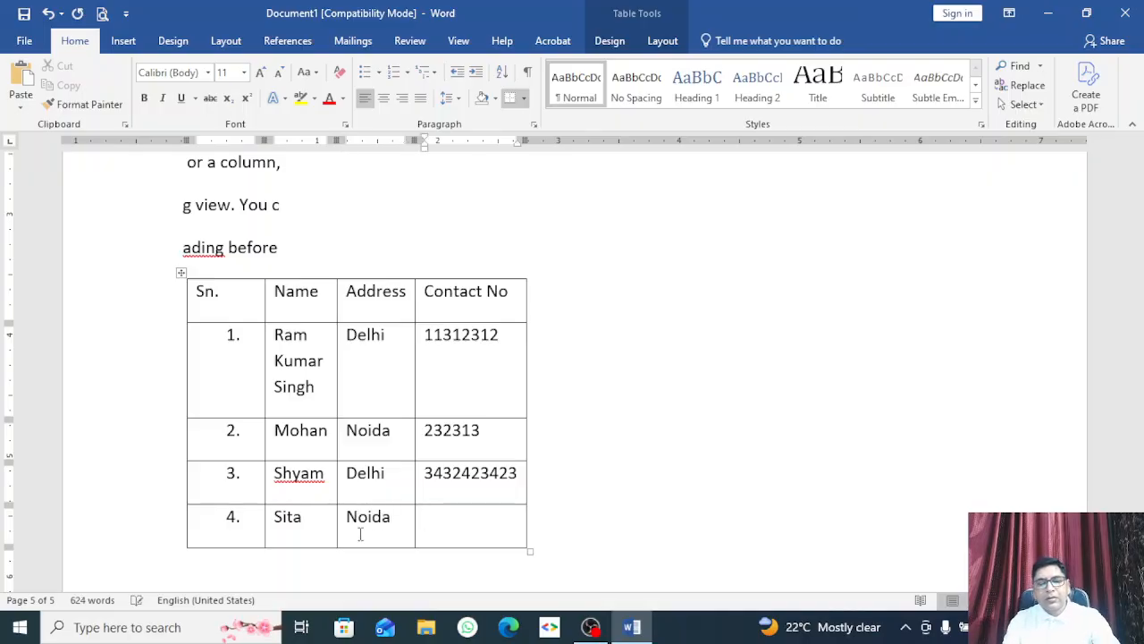
text(13124)
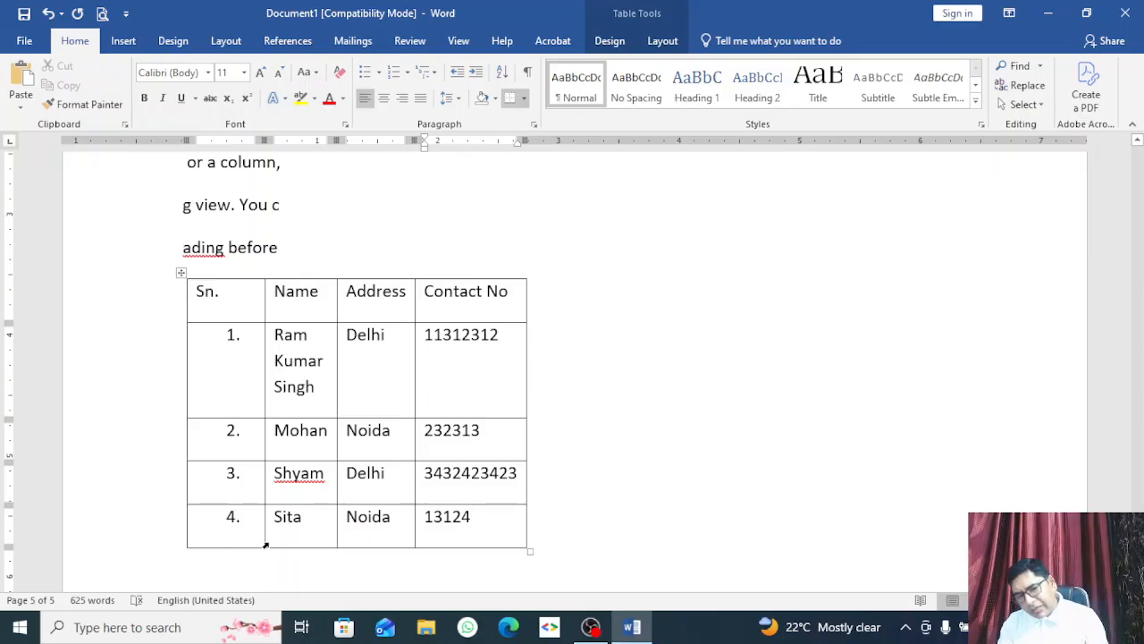
Step: Move the fourth record's row up with Alt+Shift+Up until it sits at the table top
drag(305, 519, 486, 525)
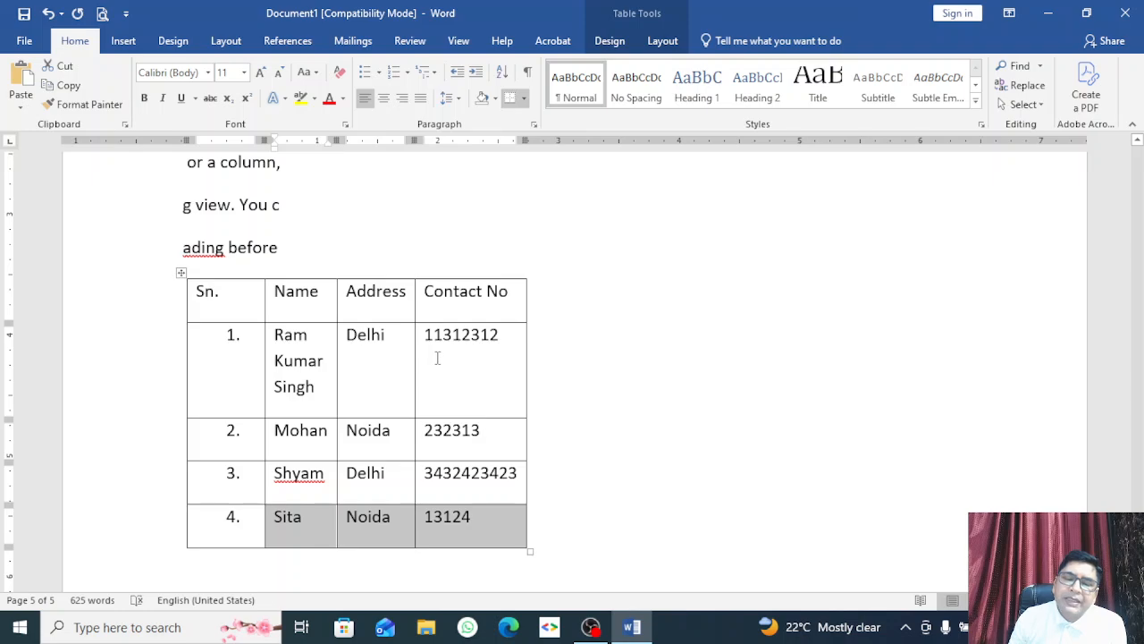
drag(472, 357, 232, 368)
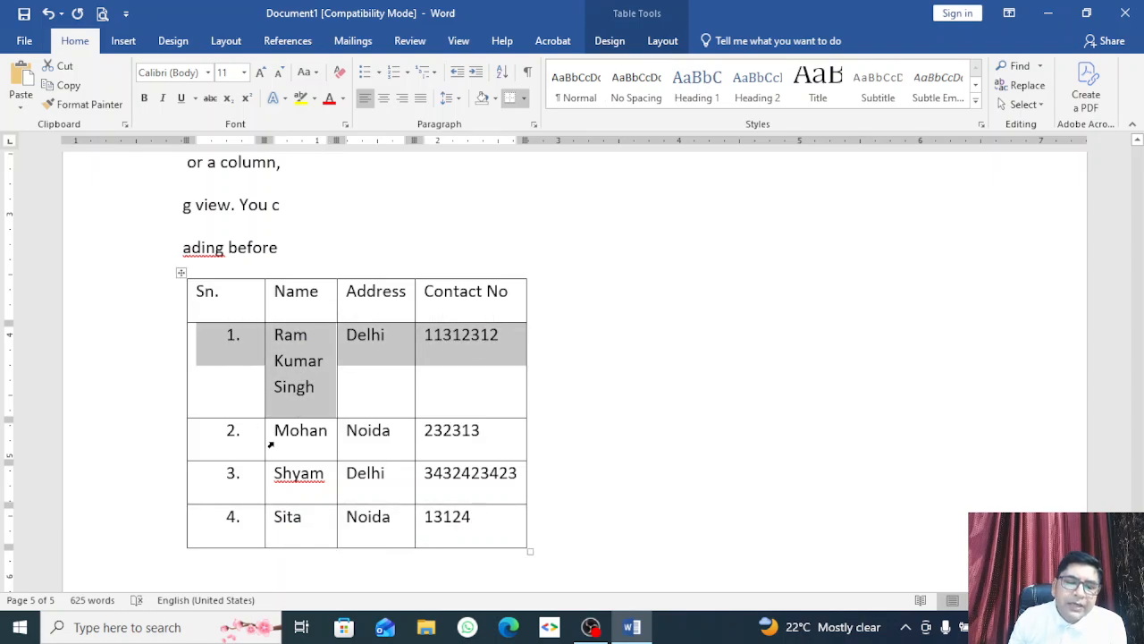
click(304, 520)
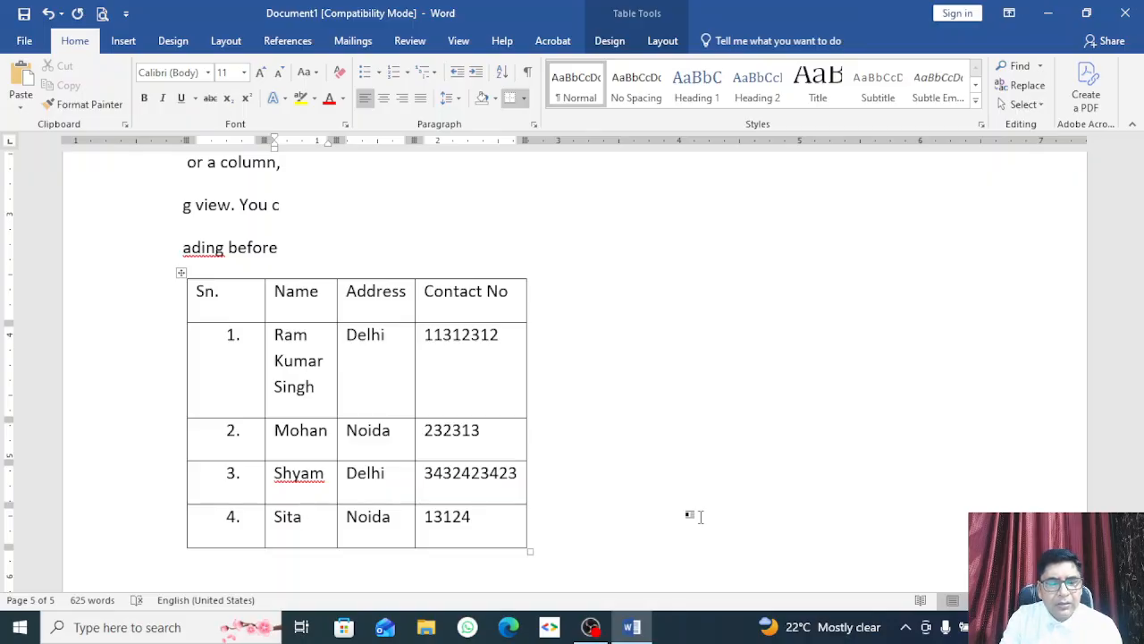
key(alt+shift+Up)
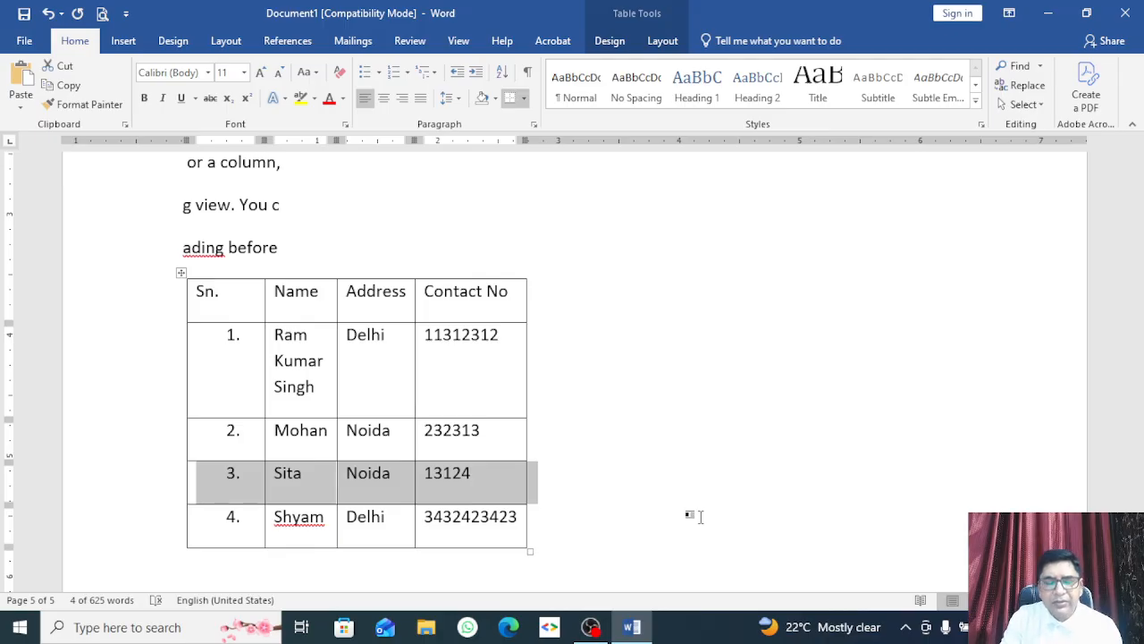
key(alt+shift+Up)
key(alt+shift+Up)
key(alt+shift+Up)
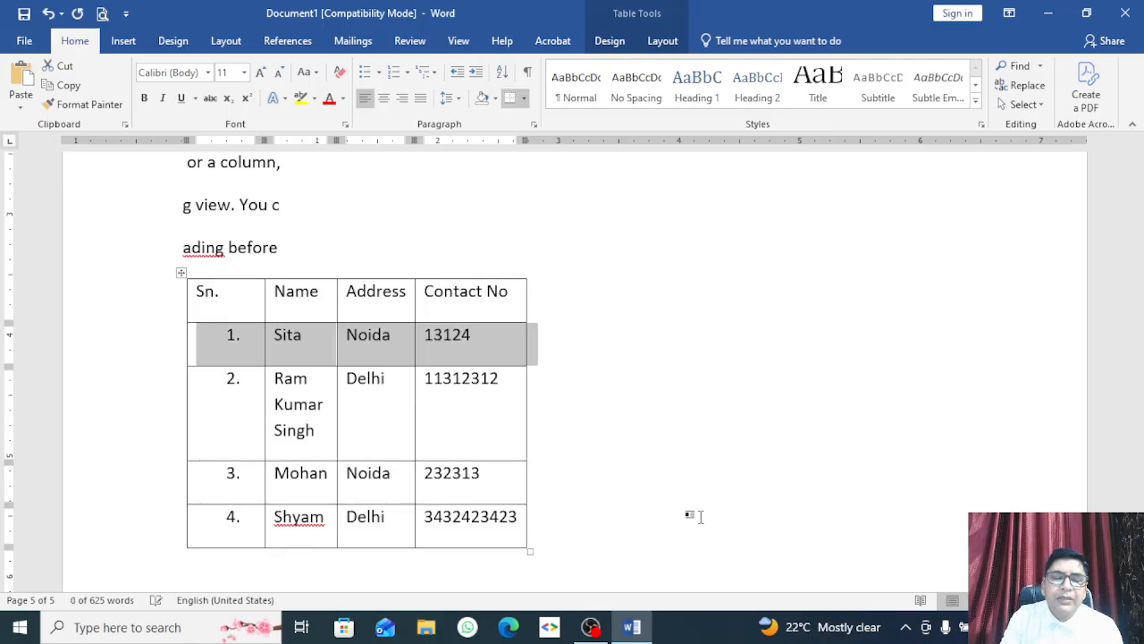
scroll(554, 509, down, 3)
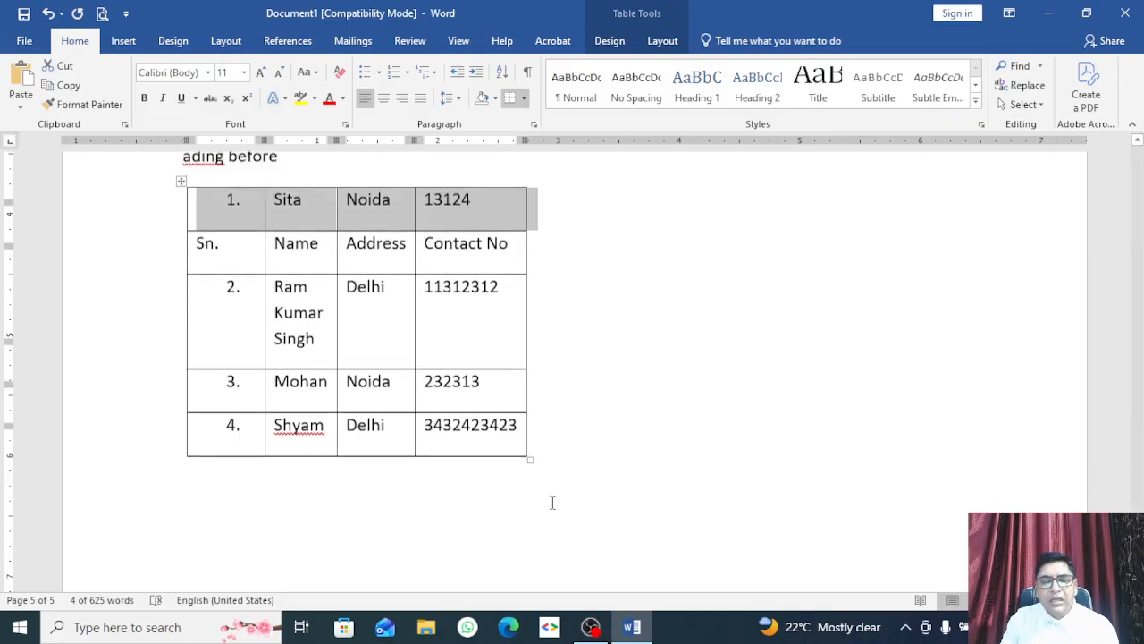
click(525, 472)
Step: Add a note line reading 'Alt Shift Up' below the table
key(Return)
text(Alt)
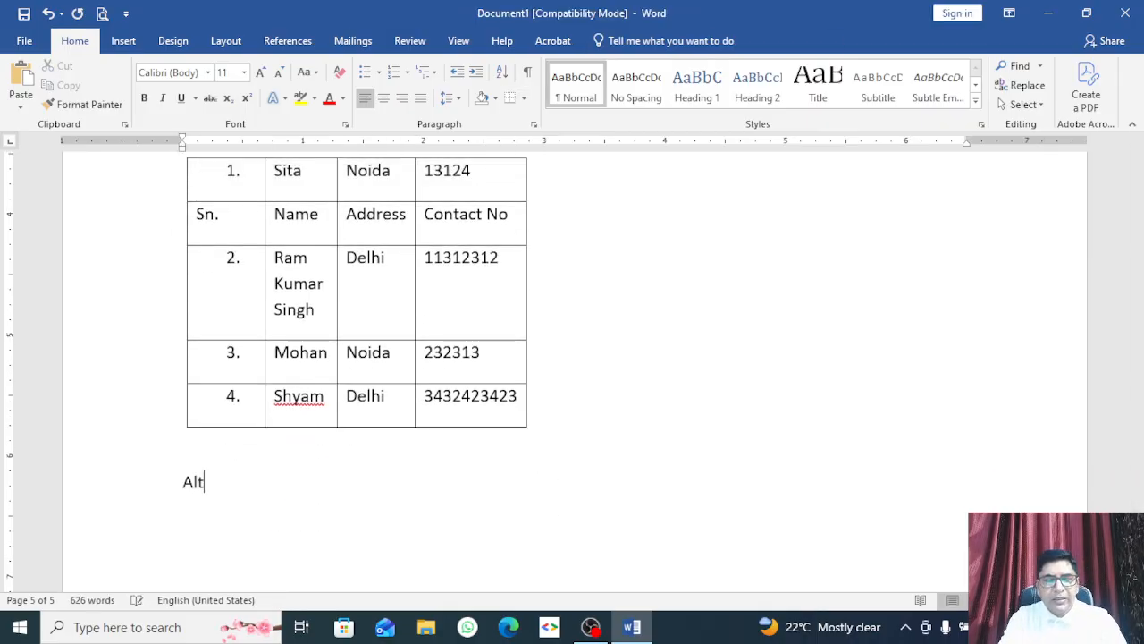
text( Shiv)
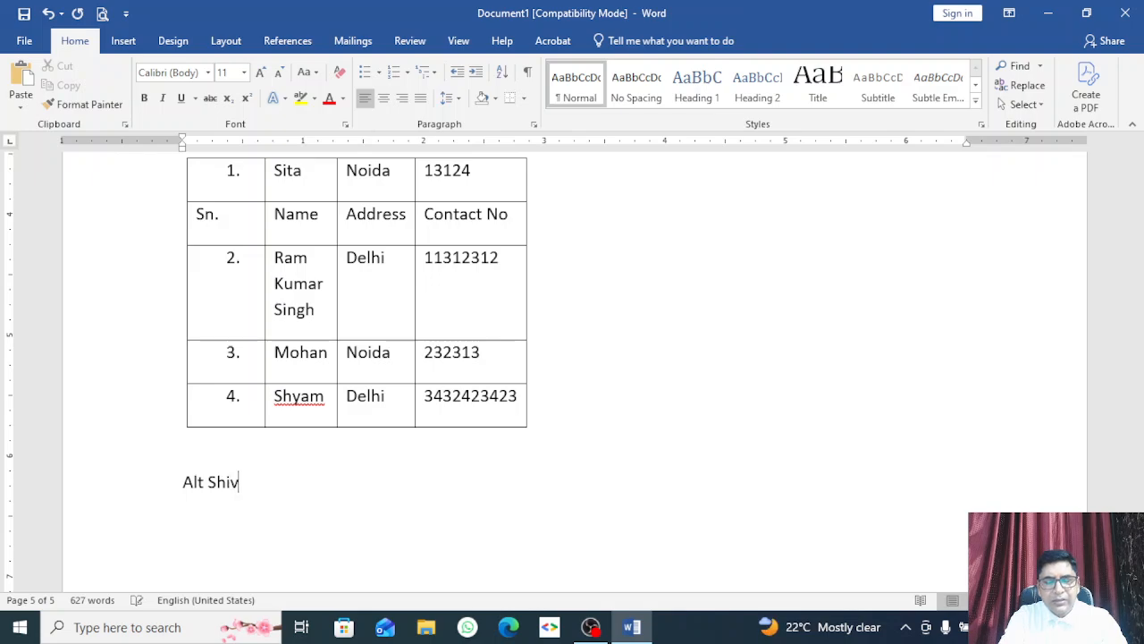
key(BackSpace)
text(ft)
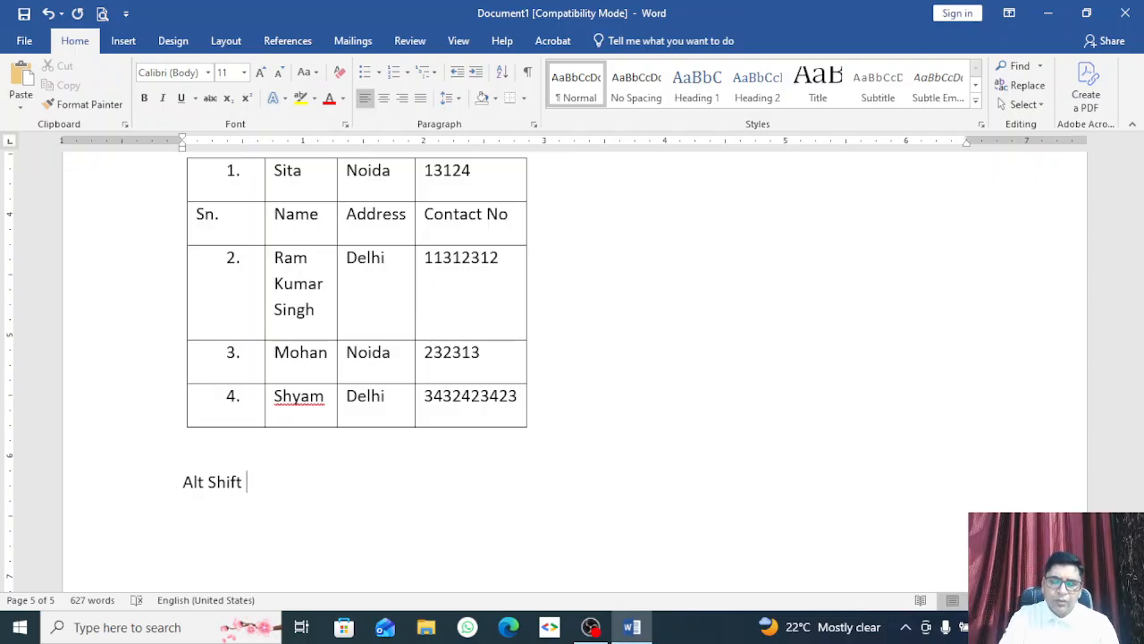
text(Up)
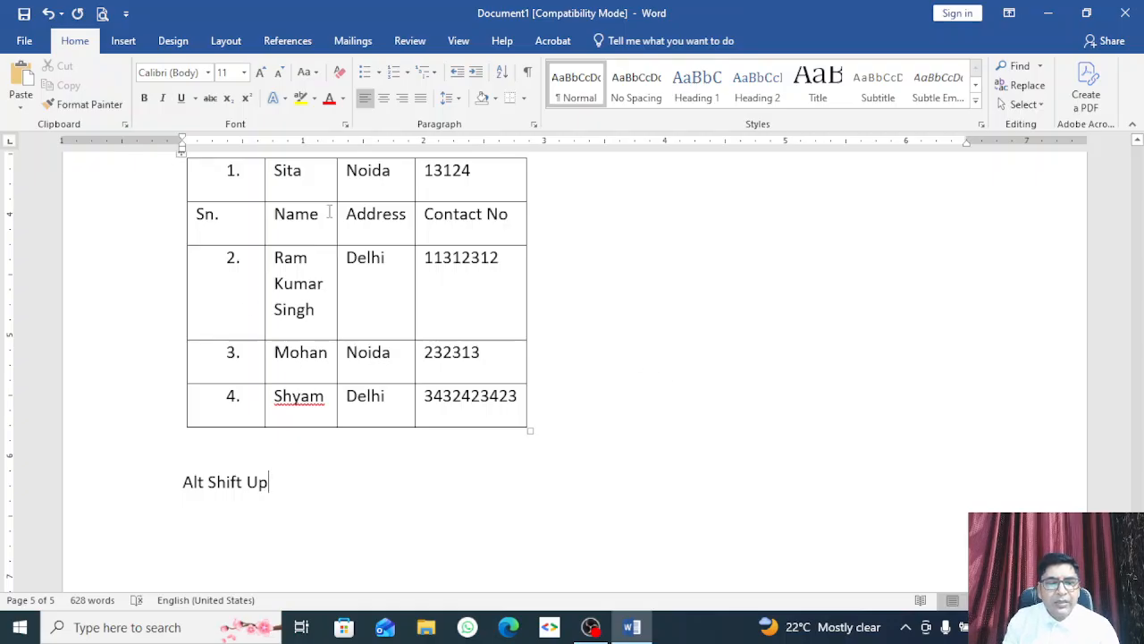
scroll(311, 282, up, 1)
Step: Move the fourth record back below the header and put the three-line-name row third
click(301, 250)
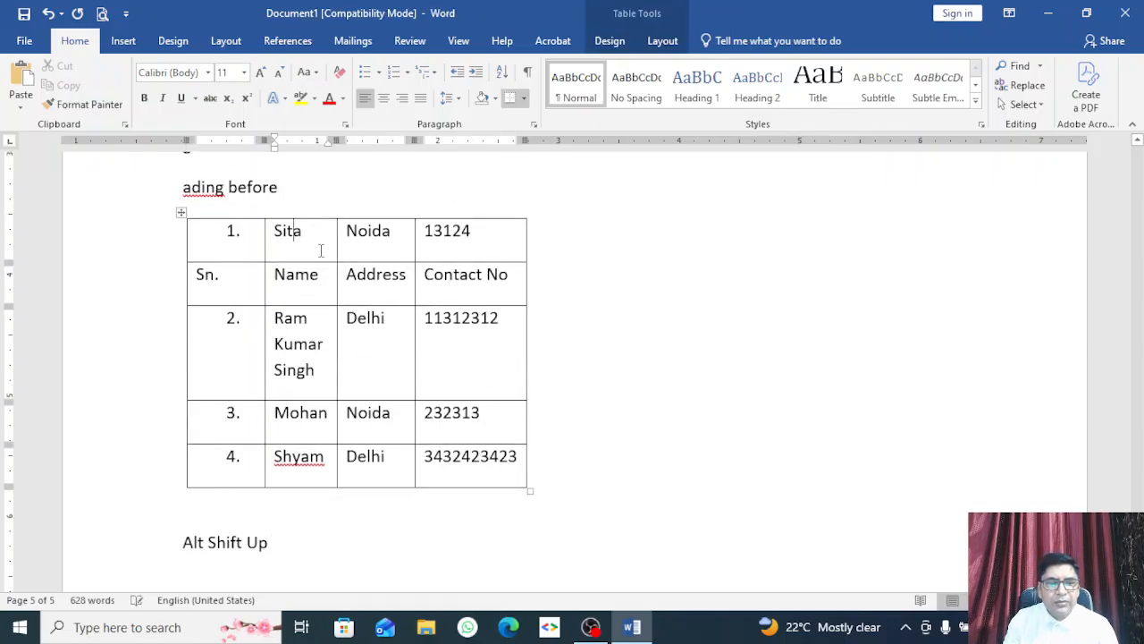
key(alt+shift+Down)
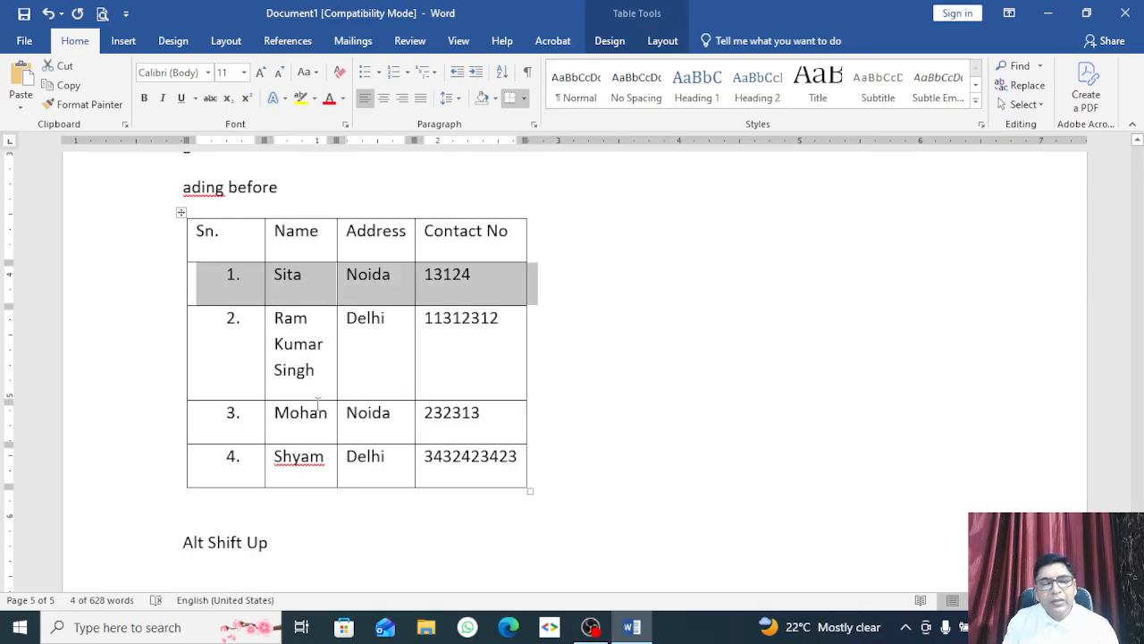
click(307, 344)
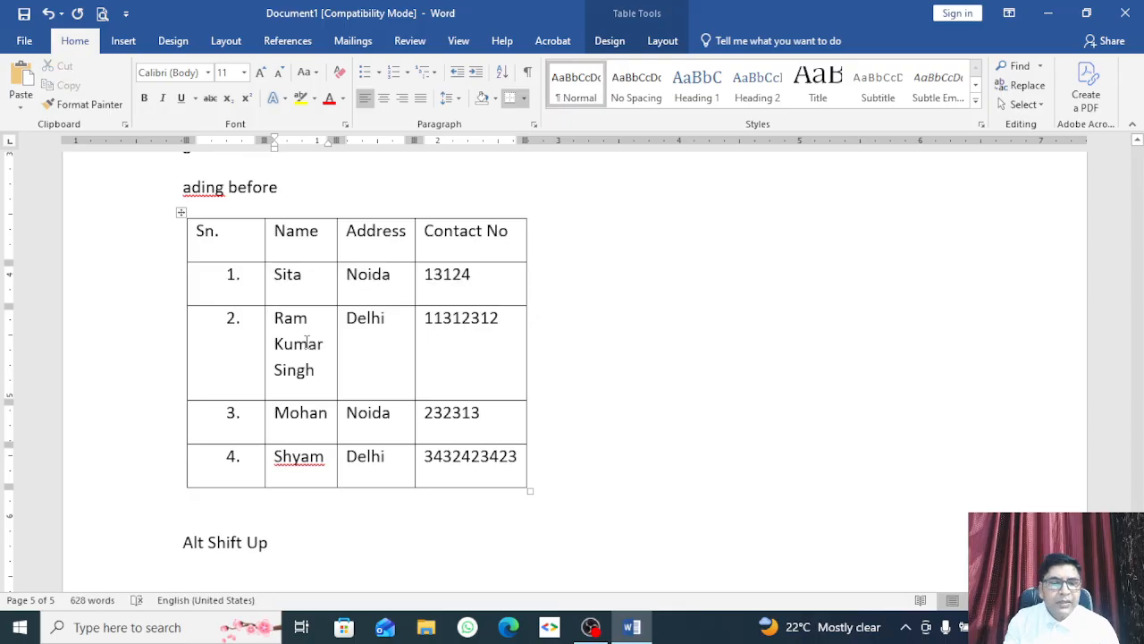
key(alt+shift+Down)
key(alt+shift+Down)
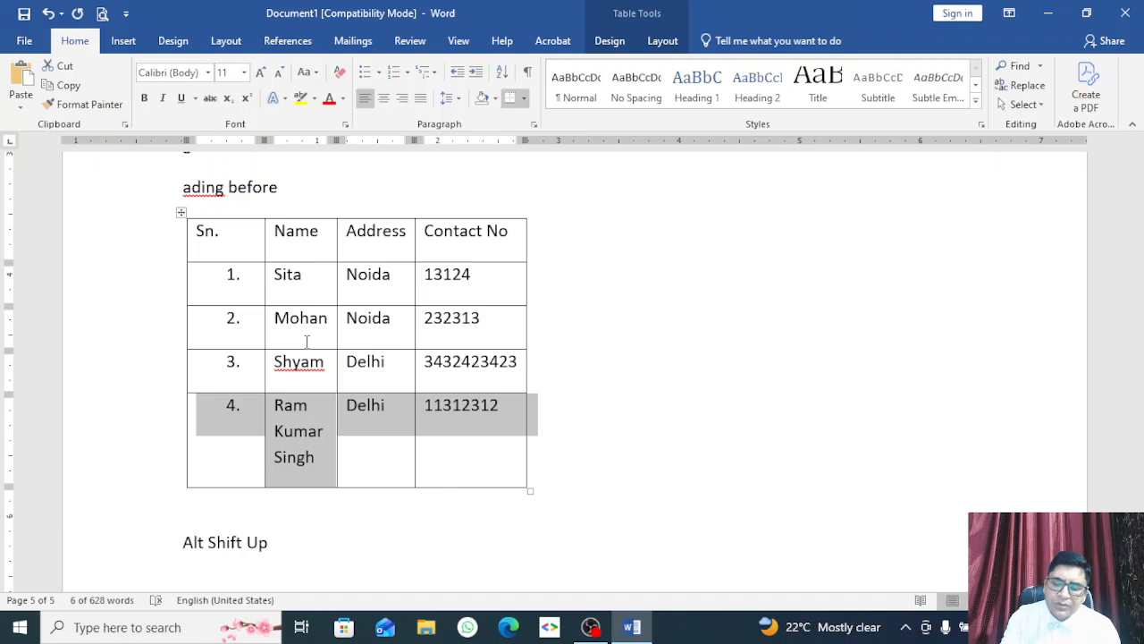
key(alt+shift+Up)
key(alt+shift+Up)
key(alt+shift+Up)
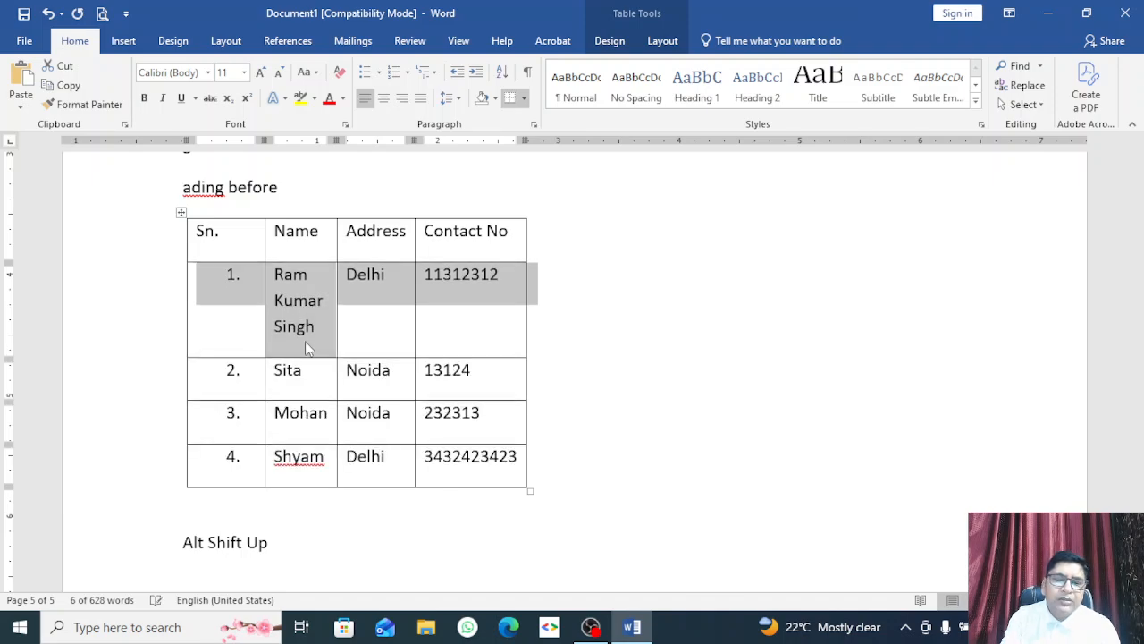
key(alt+shift+Down)
key(alt+shift+Down)
key(alt+shift+Up)
key(alt+shift+Up)
key(alt+shift+Down)
key(alt+shift+Down)
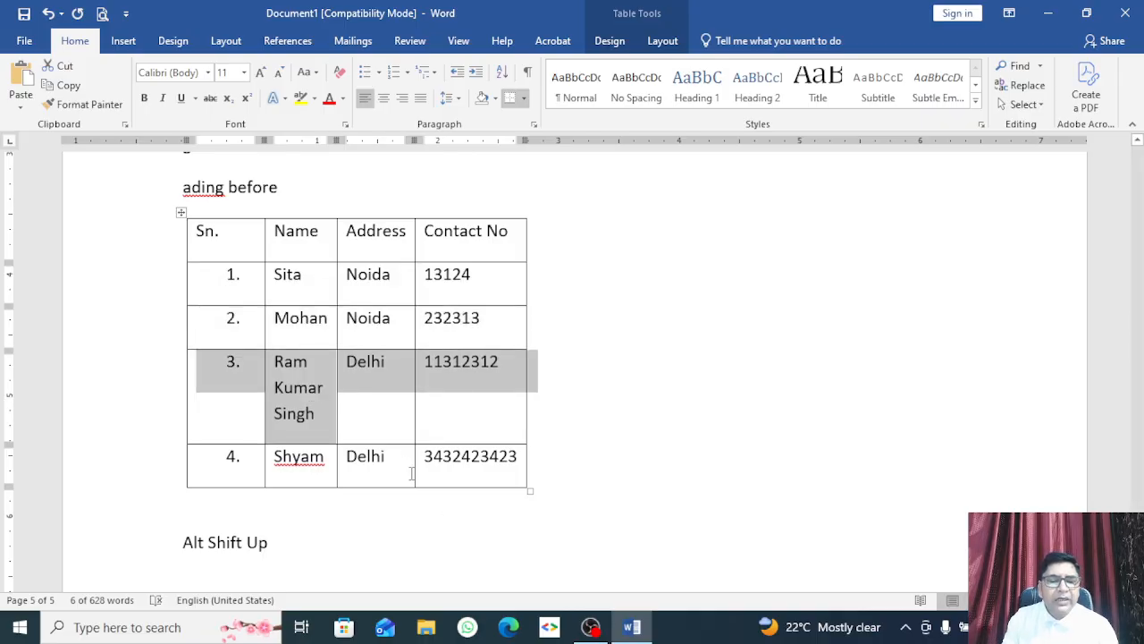
Step: Select the last row and view the table shortcut menus, closing them without changes
click(509, 458)
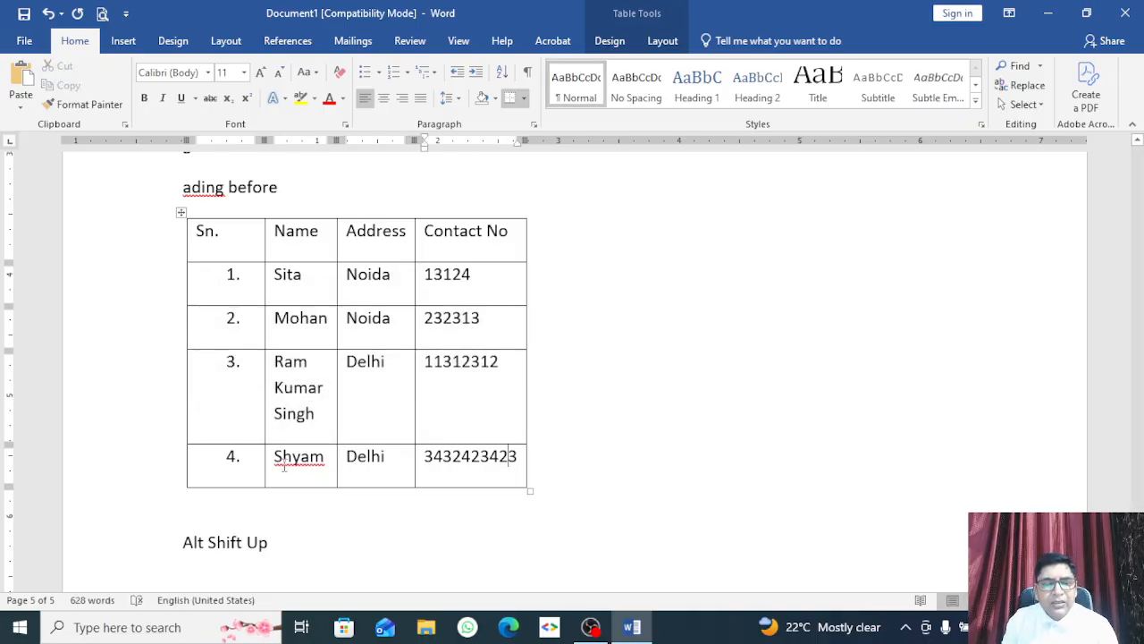
drag(284, 466, 469, 464)
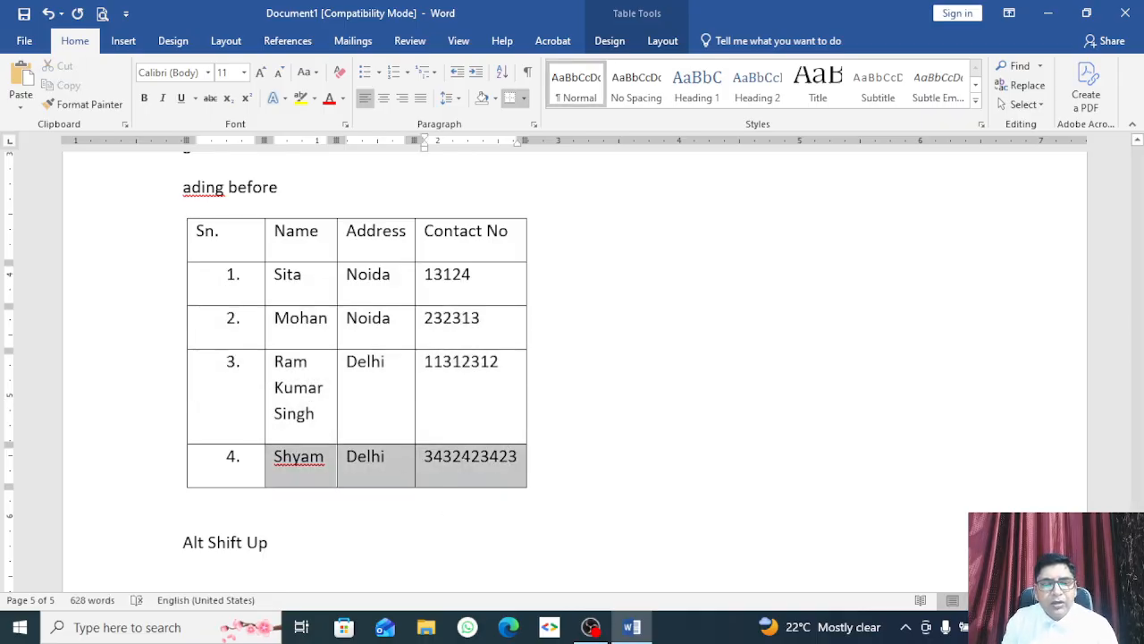
right_click(215, 320)
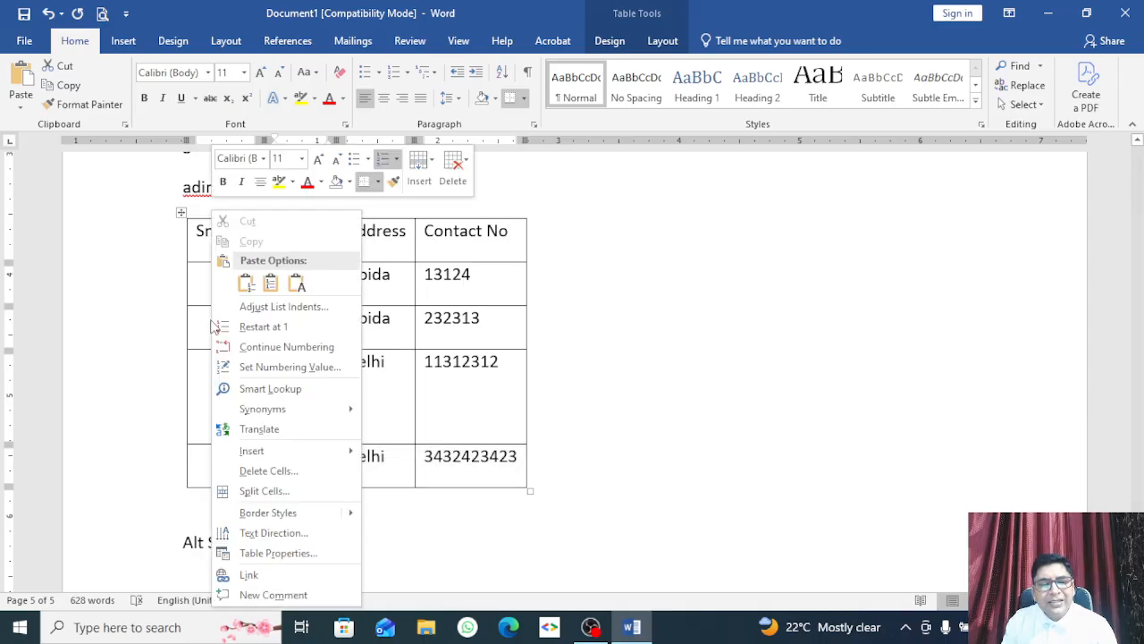
click(440, 386)
right_click(378, 343)
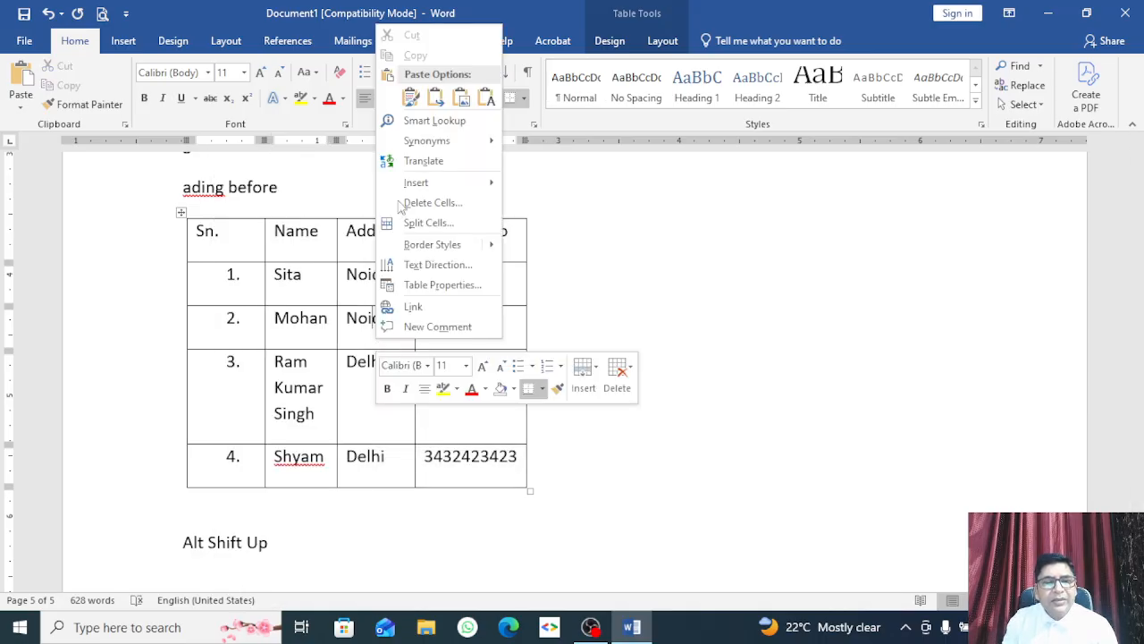
mouse_move(447, 184)
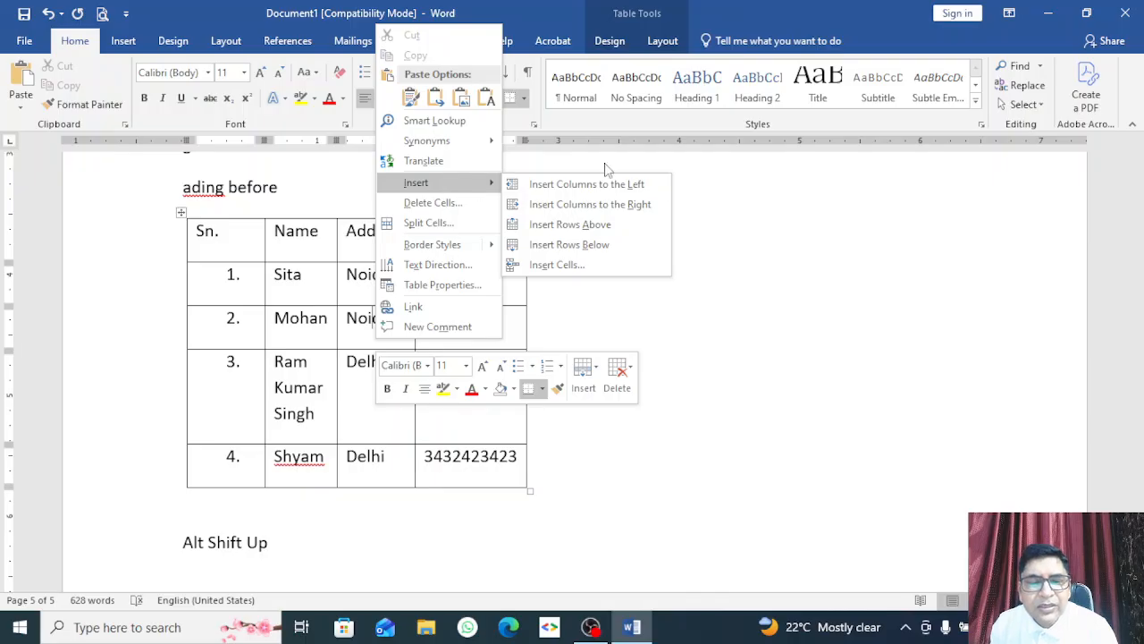
click(162, 463)
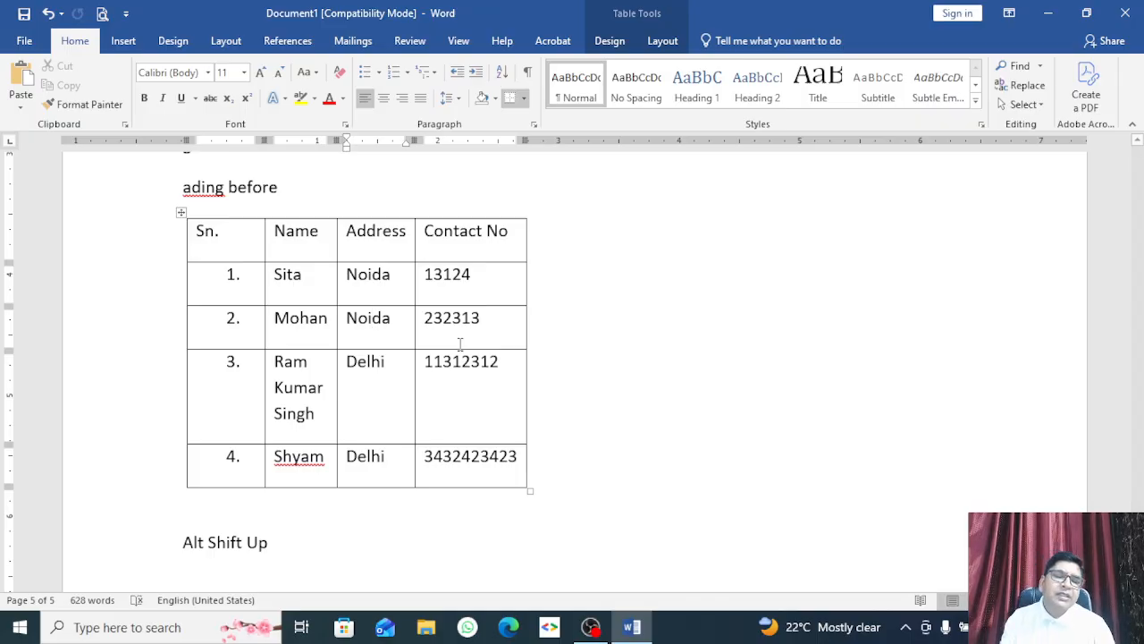
Step: Extend the note below the table to read 'Alt Shift Up Arrow Key'
scroll(238, 357, down, 4)
triple_click(253, 391)
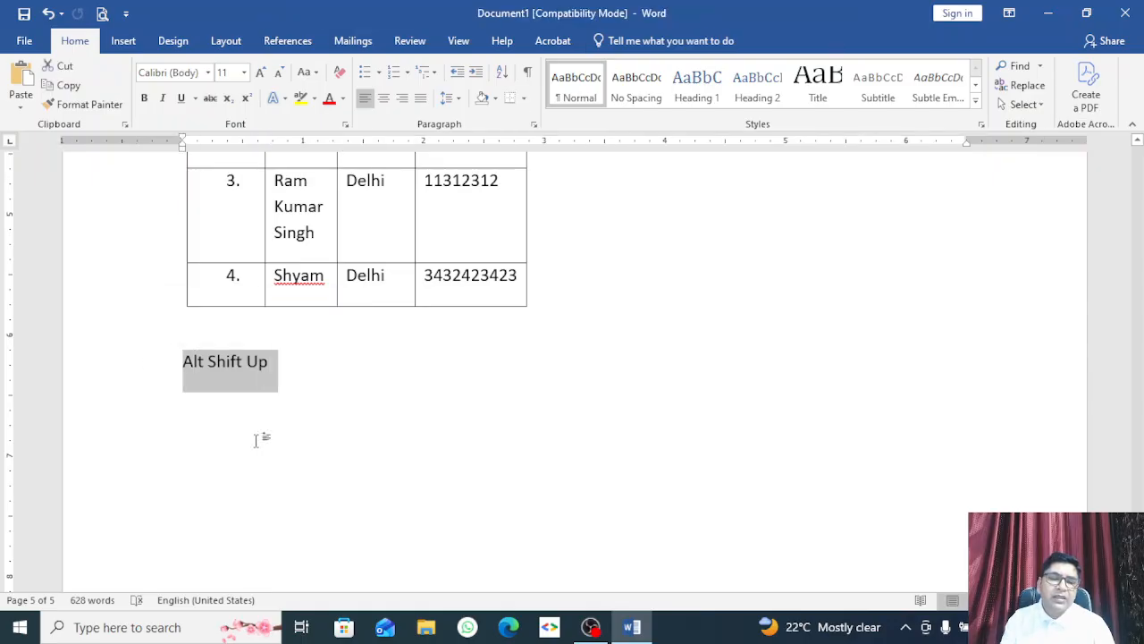
click(311, 367)
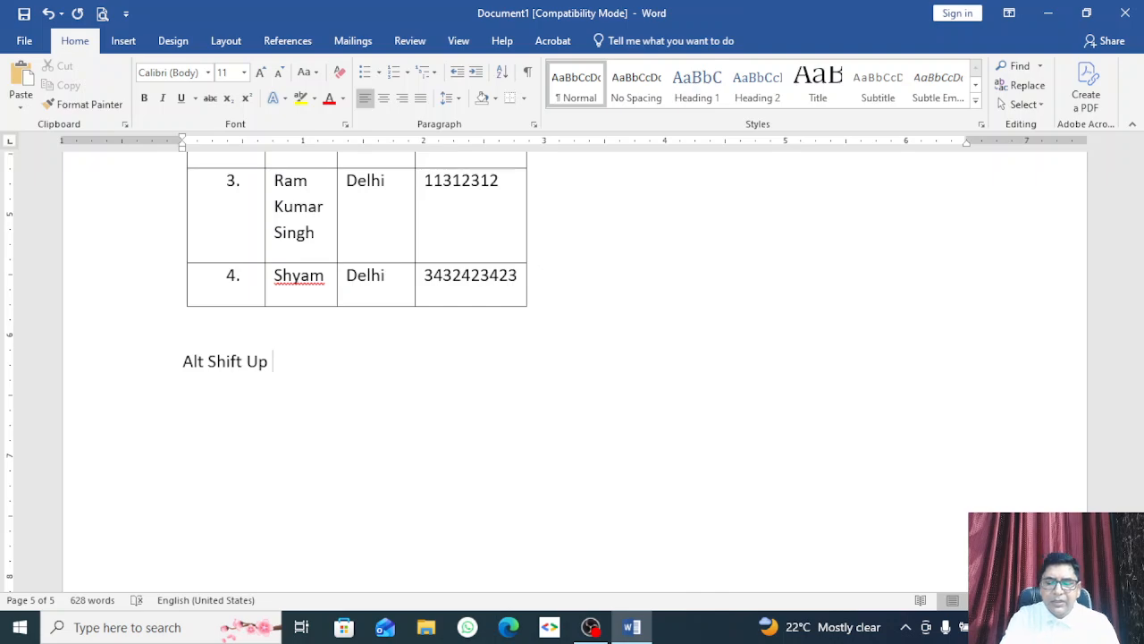
text(Arrow)
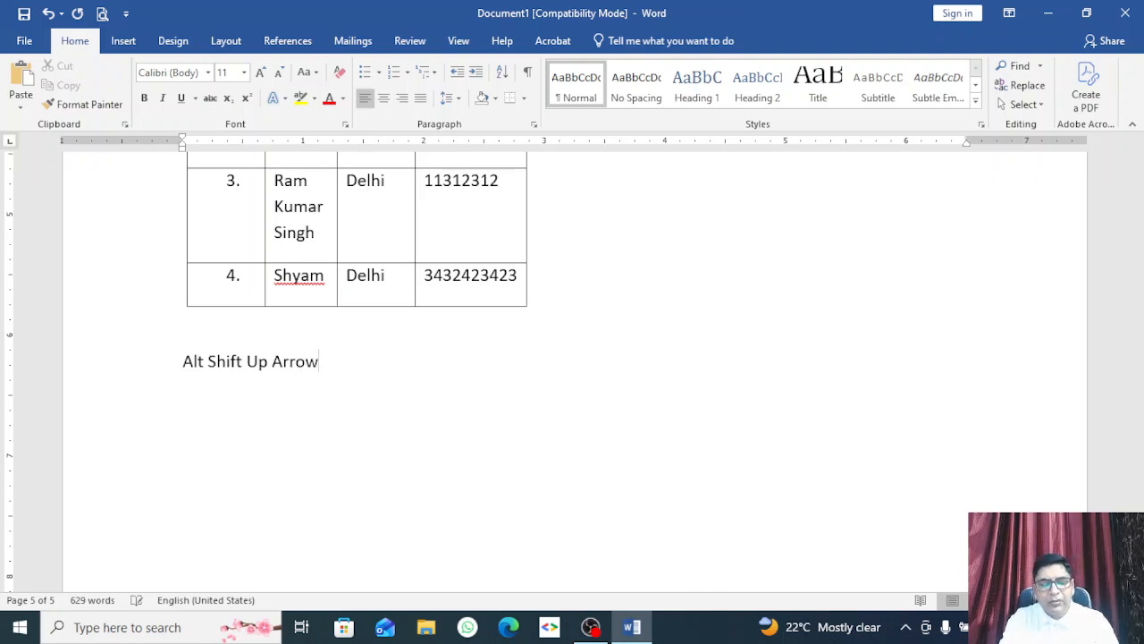
text( Key)
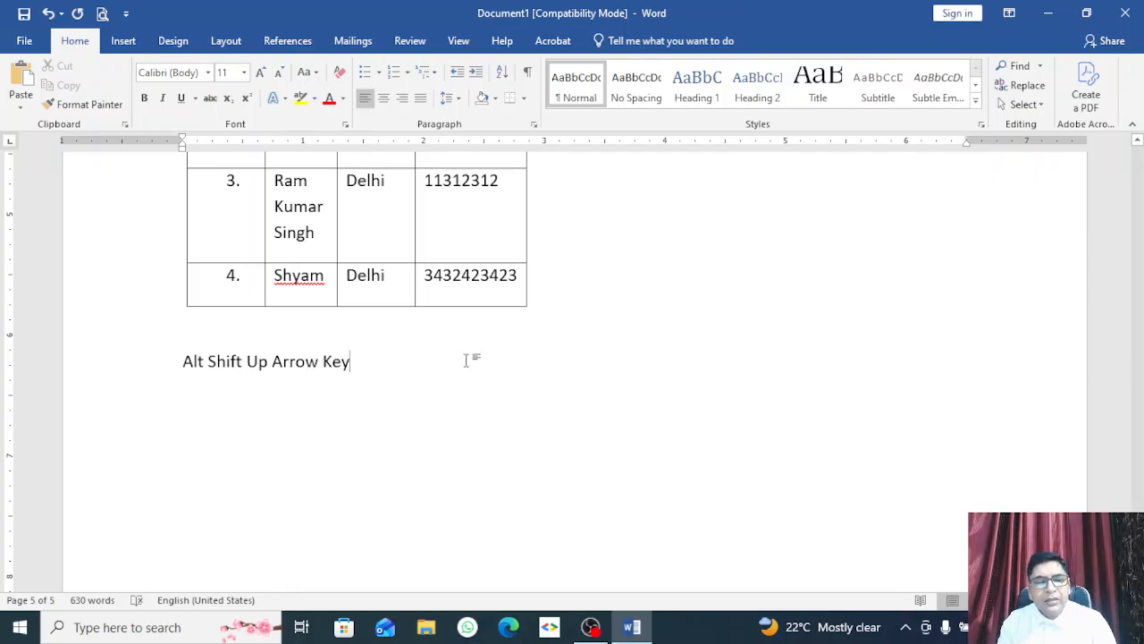
Step: Enlarge the note line to 23 pt text with Ctrl+]
click(169, 388)
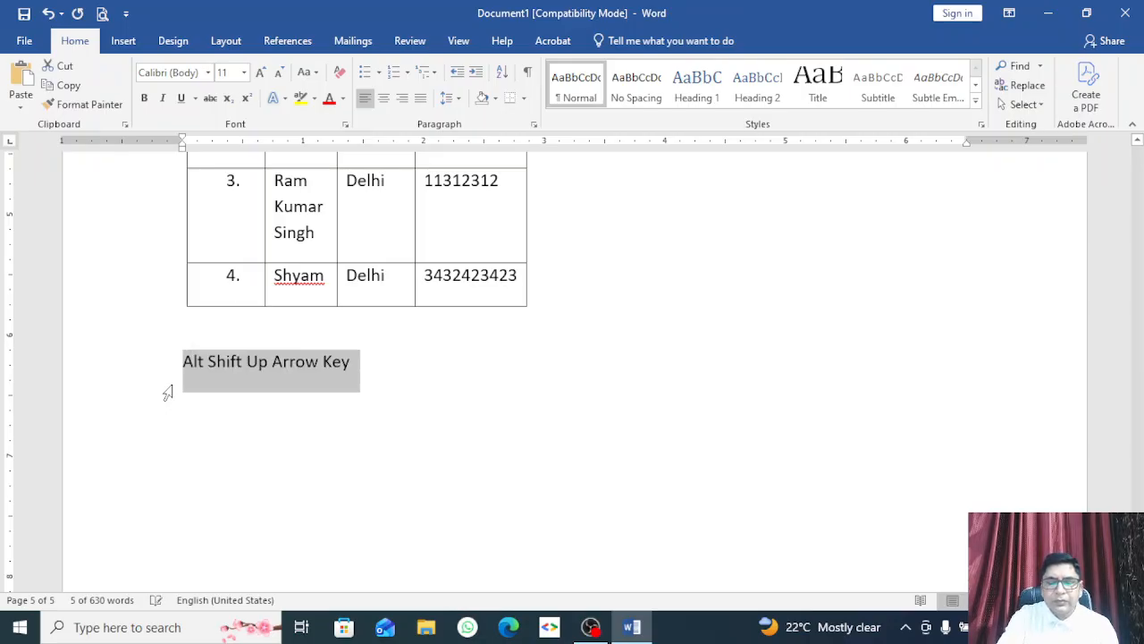
key(ctrl+bracketright)
key(ctrl+bracketright)
key(ctrl+bracketright)
key(ctrl+bracketright)
key(ctrl+bracketright)
key(ctrl+bracketright)
key(ctrl+bracketright)
key(ctrl+bracketright)
key(ctrl+bracketright)
key(ctrl+bracketright)
key(ctrl+bracketright)
key(ctrl+bracketright)
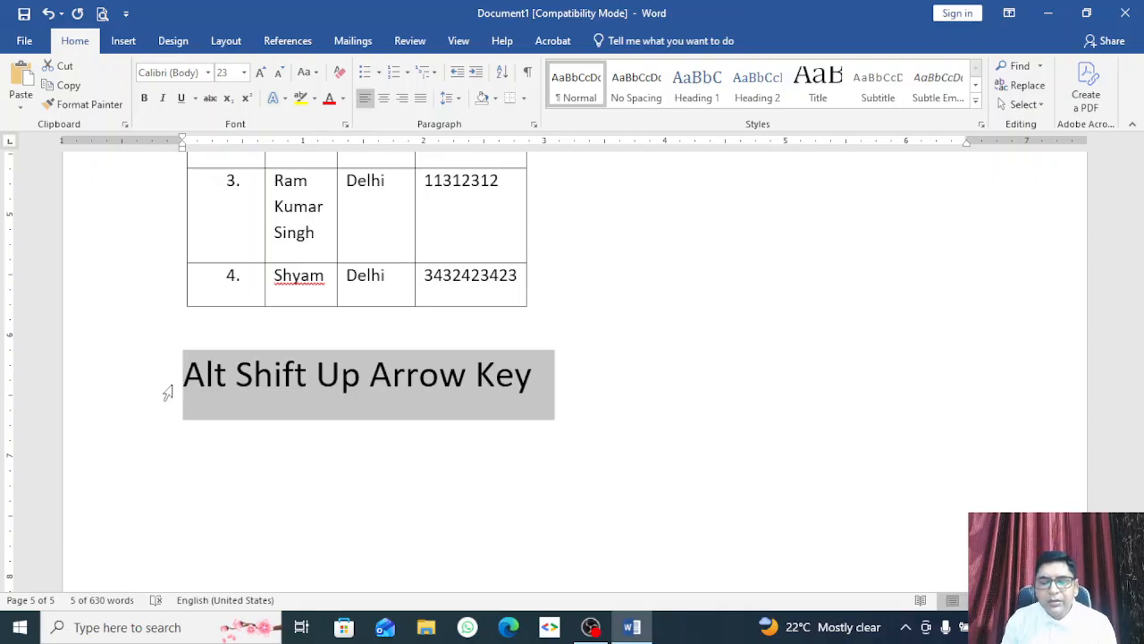
click(591, 382)
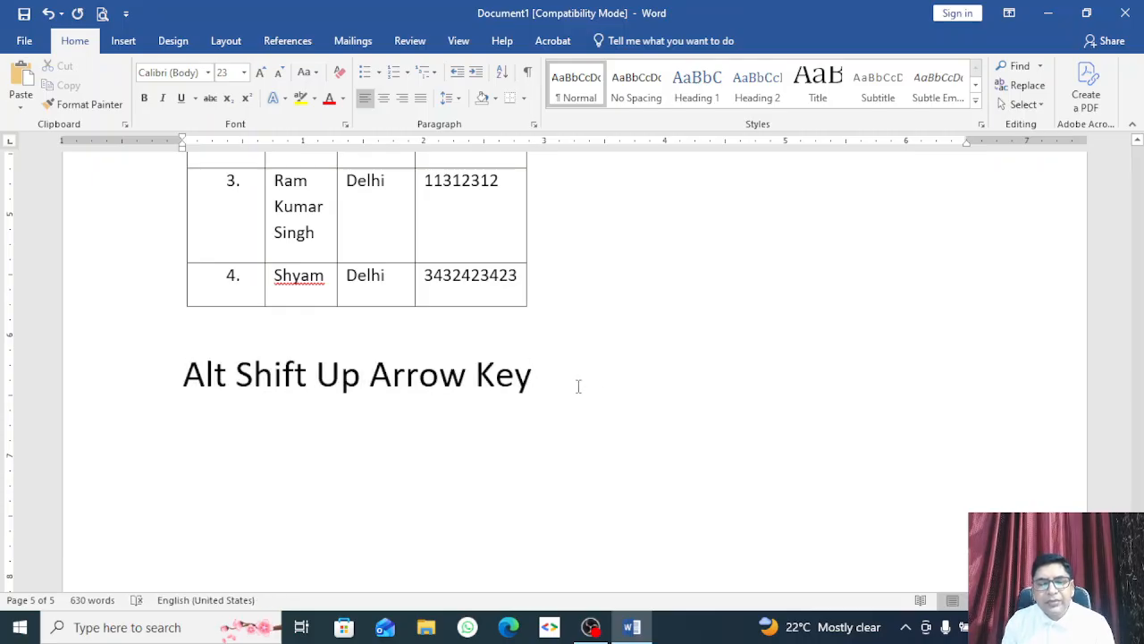
triple_click(579, 384)
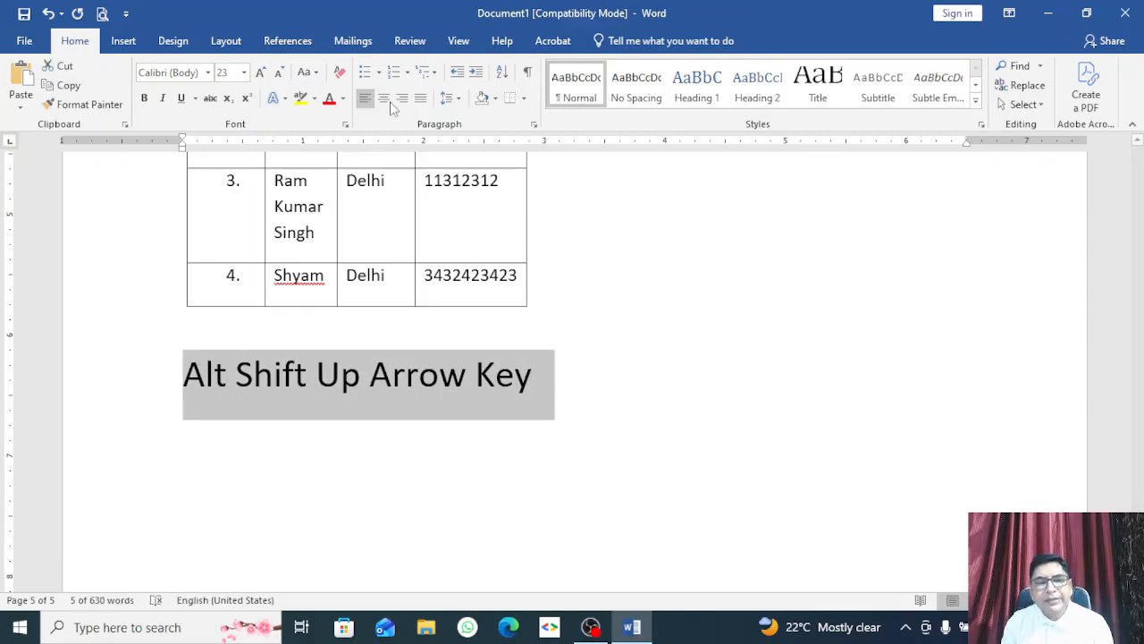
click(124, 41)
scroll(481, 357, up, 4)
scroll(481, 358, up, 3)
scroll(421, 365, down, 2)
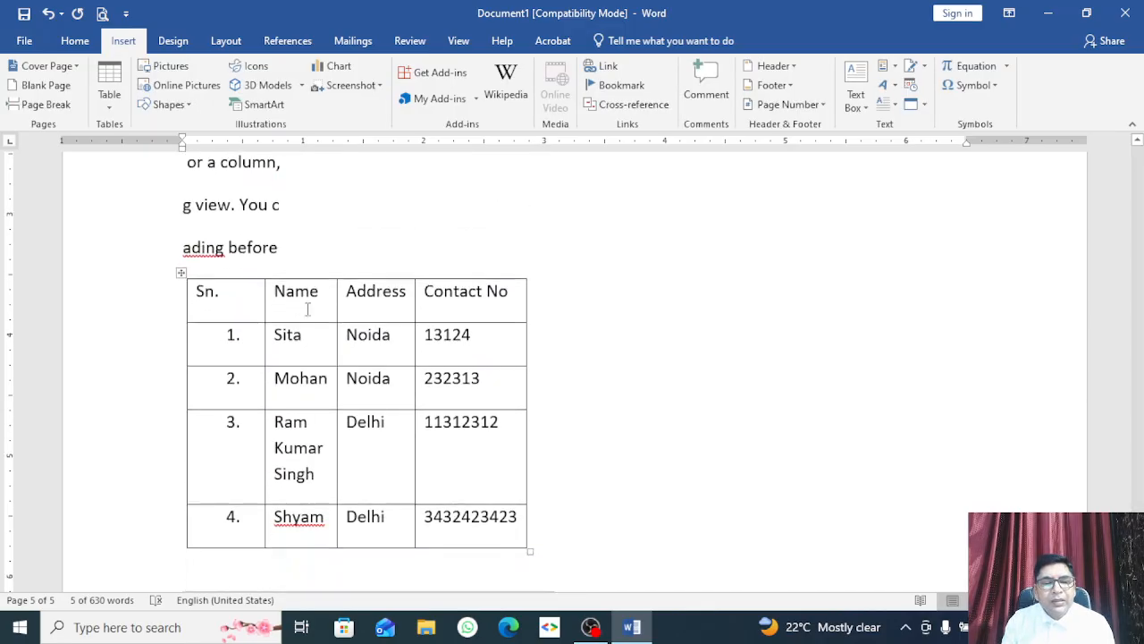
Step: Extend the table with empty numbered rows up to row 18
click(188, 299)
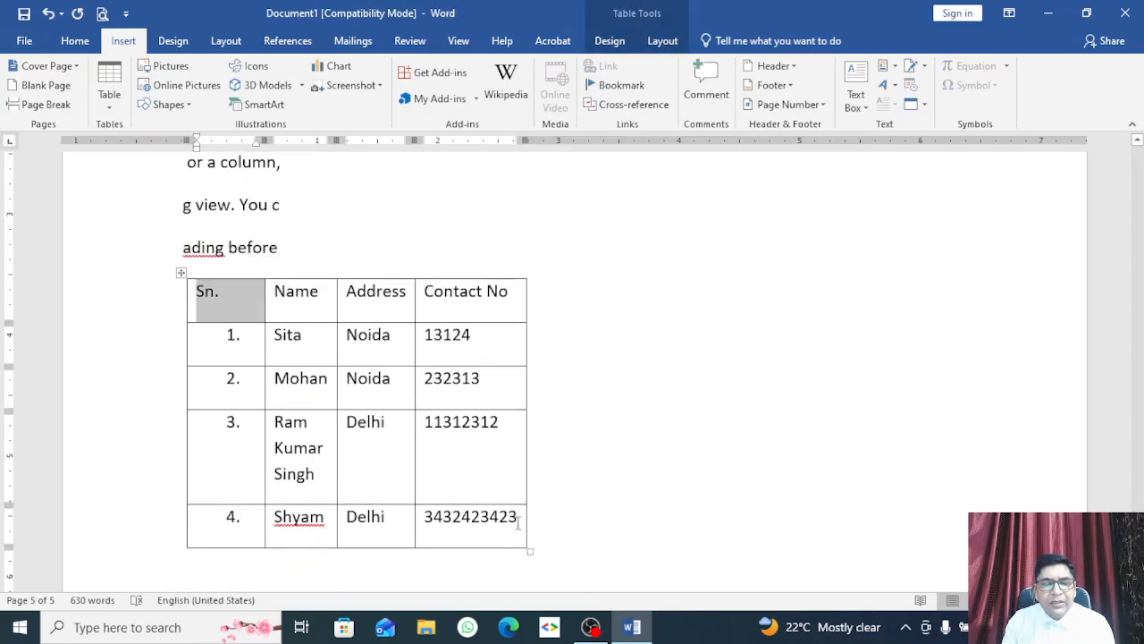
click(519, 523)
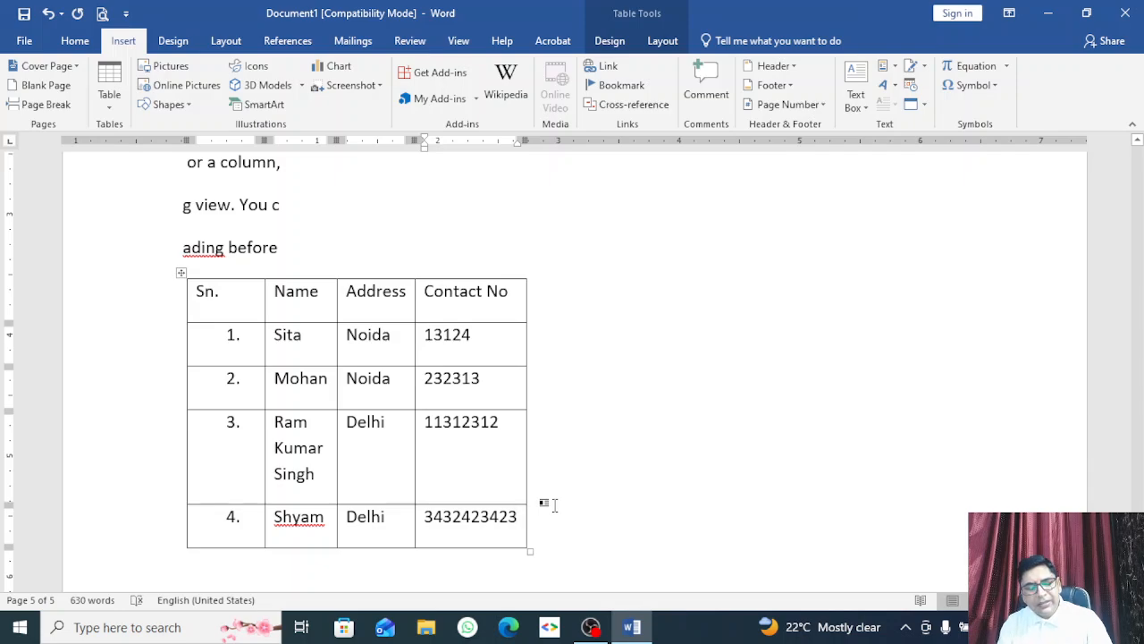
key(Tab)
key(Tab)
key(Tab)
key(Tab)
key(Tab)
key(Tab)
key(Tab)
key(Tab)
key(Tab)
key(Tab)
key(Tab)
key(Tab)
key(Tab)
key(Tab)
key(Tab)
key(Tab)
key(Tab)
key(Tab)
key(Tab)
key(Tab)
key(Tab)
key(Tab)
key(Tab)
key(Tab)
key(Tab)
key(Tab)
key(Tab)
key(Tab)
key(Tab)
key(Tab)
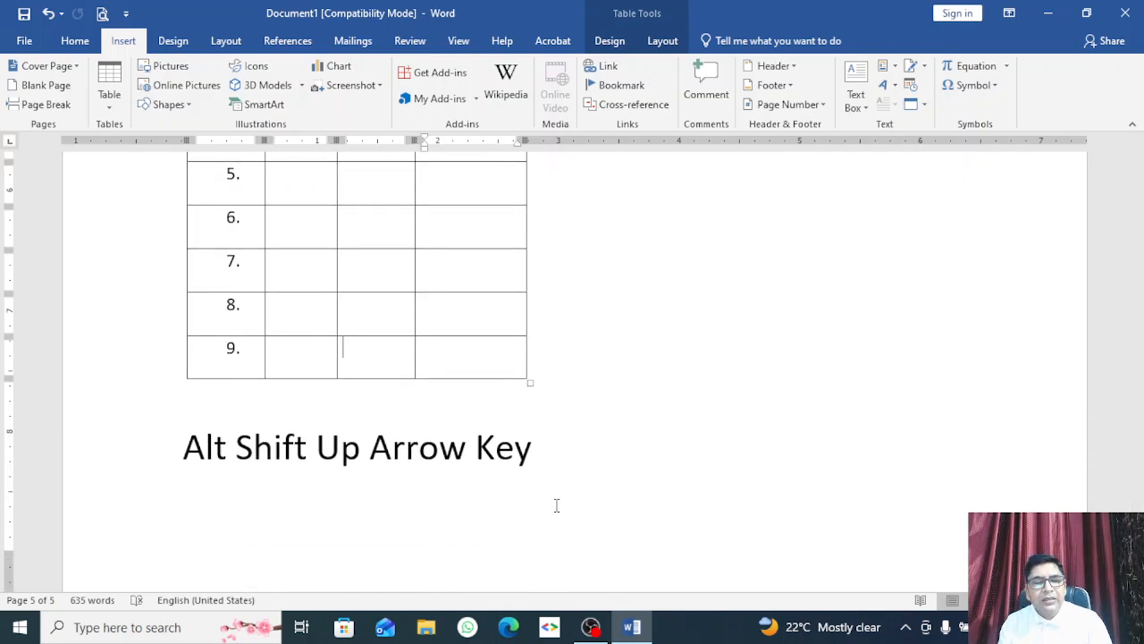
key(Tab)
key(Tab)
key(Tab)
key(Tab)
key(Tab)
key(Tab)
key(Tab)
key(Tab)
key(Tab)
key(Tab)
key(Tab)
key(Tab)
key(Tab)
key(Tab)
key(Tab)
key(Tab)
key(Tab)
key(Tab)
key(Tab)
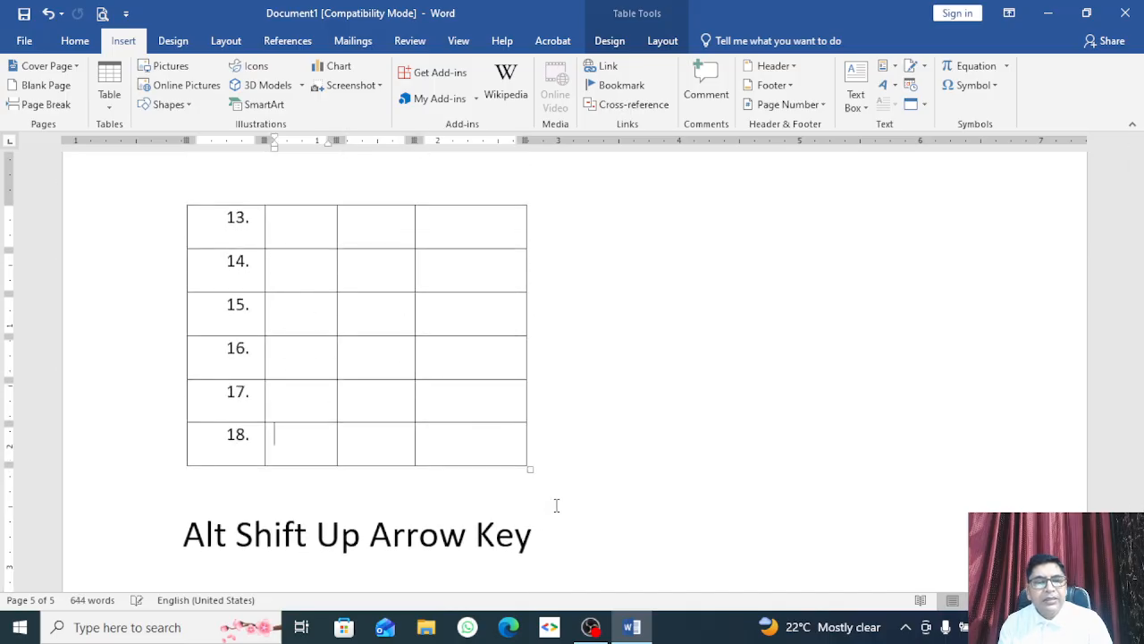
Step: Select row 13's three empty cells
scroll(441, 459, up, 3)
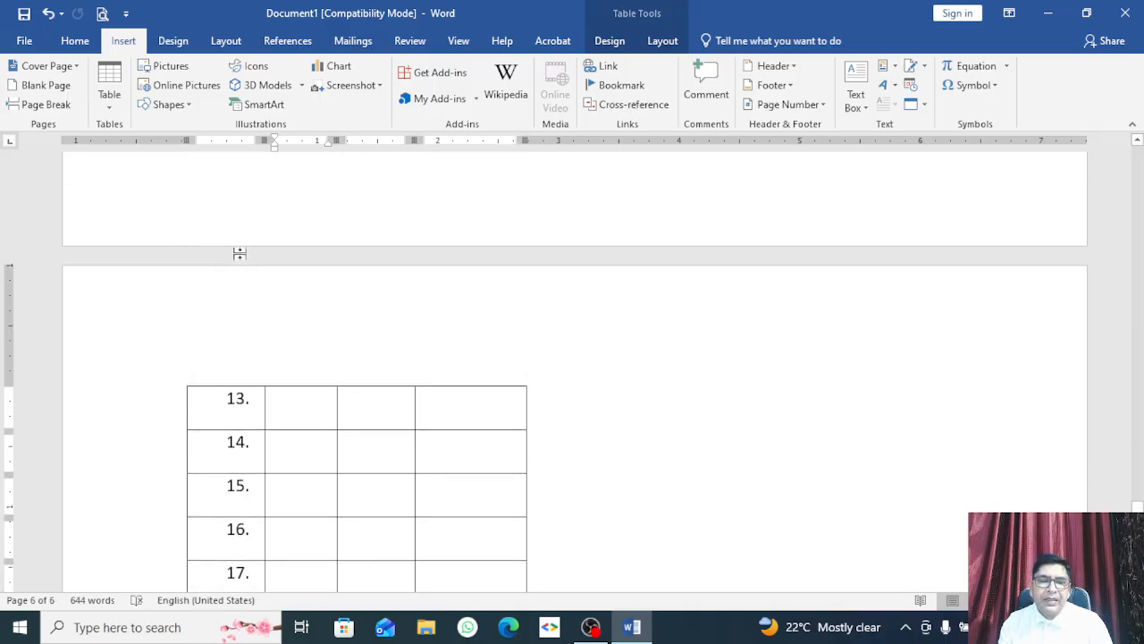
scroll(349, 383, down, 1)
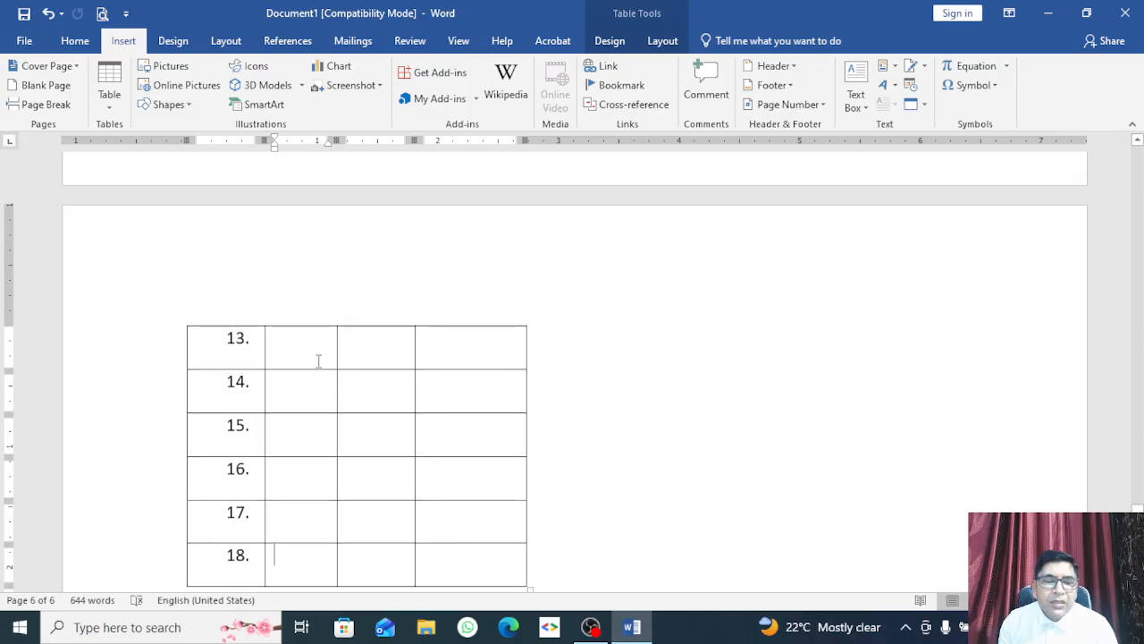
click(317, 351)
click(368, 349)
click(442, 353)
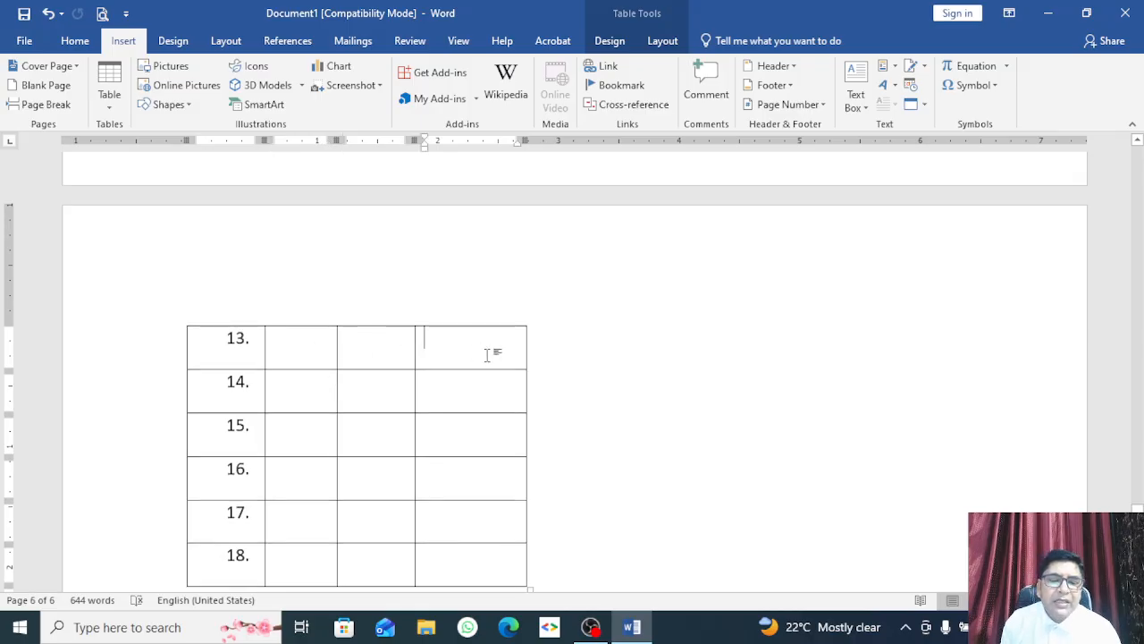
drag(387, 354, 295, 349)
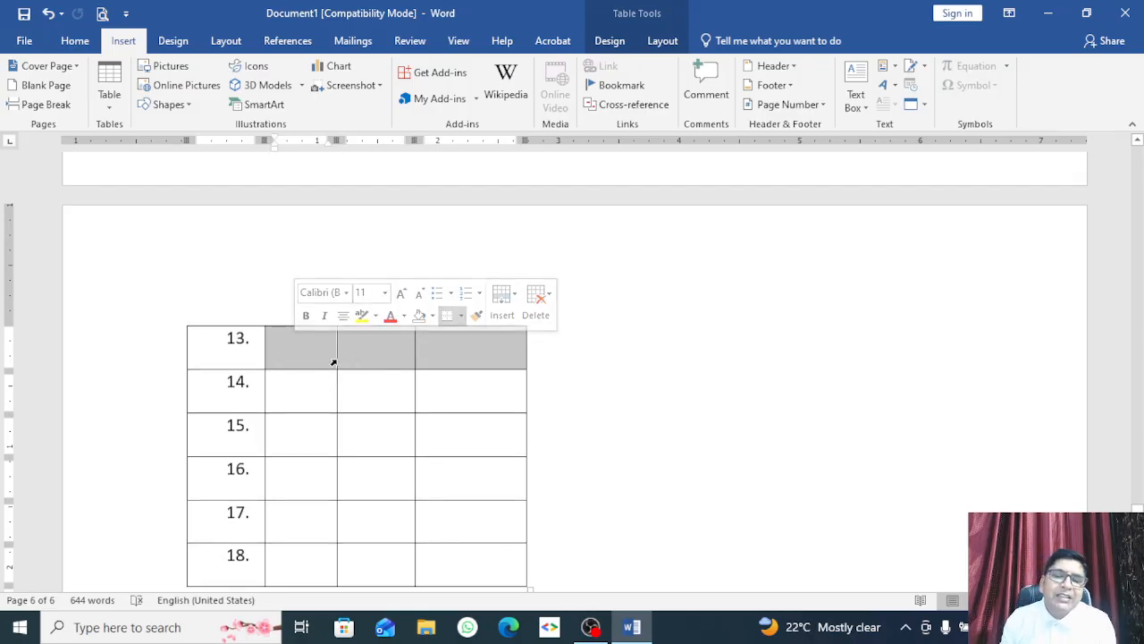
Step: Move between row 13's empty Name, Address and Contact No cells
click(352, 355)
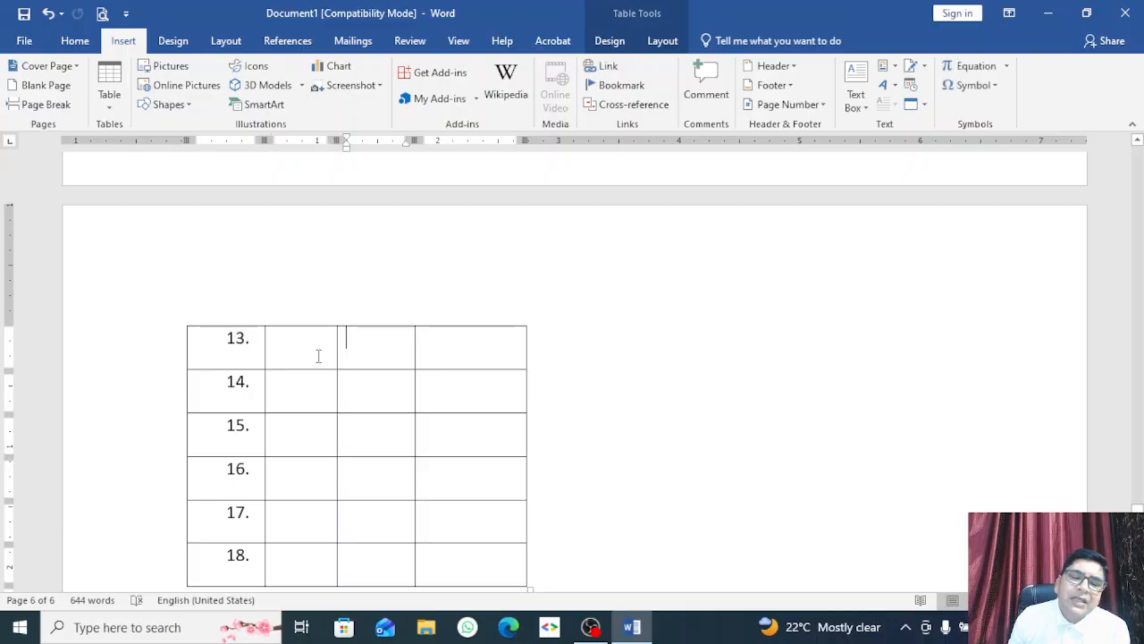
click(503, 344)
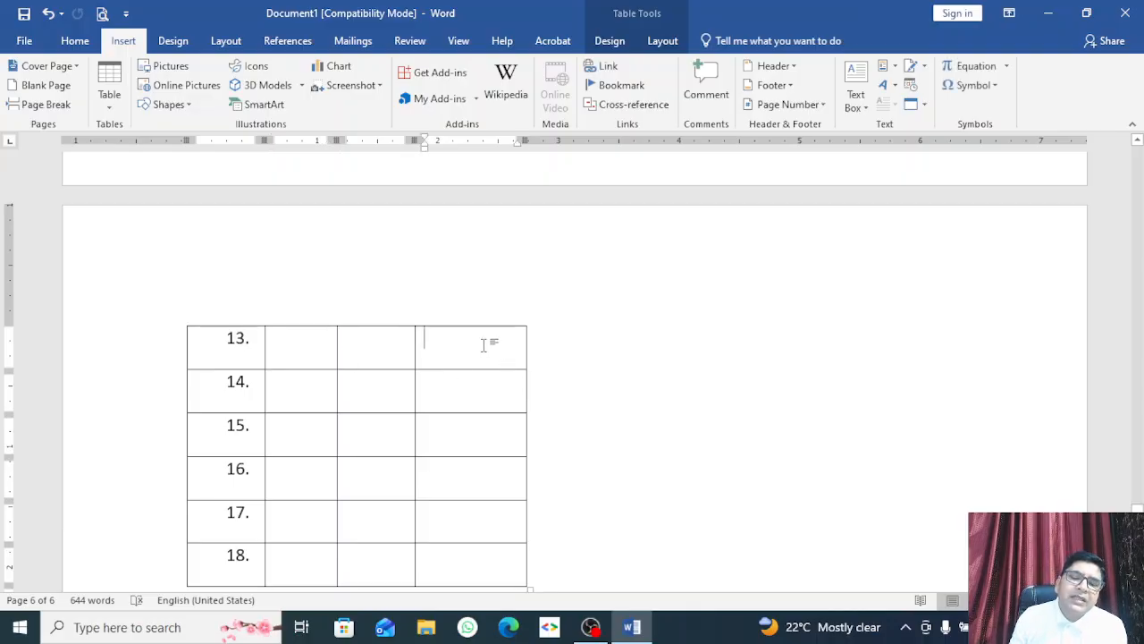
click(312, 356)
click(438, 355)
click(385, 355)
click(329, 352)
Step: Select the header row with Sn., Name, Address and Contact No
scroll(363, 375, up, 10)
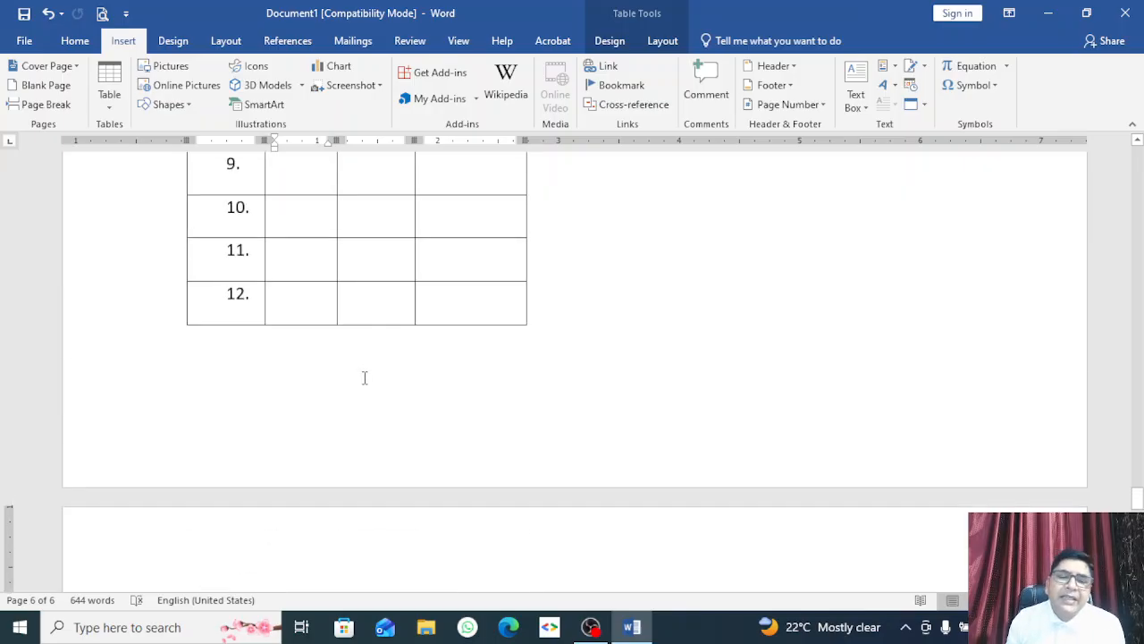
scroll(365, 379, up, 8)
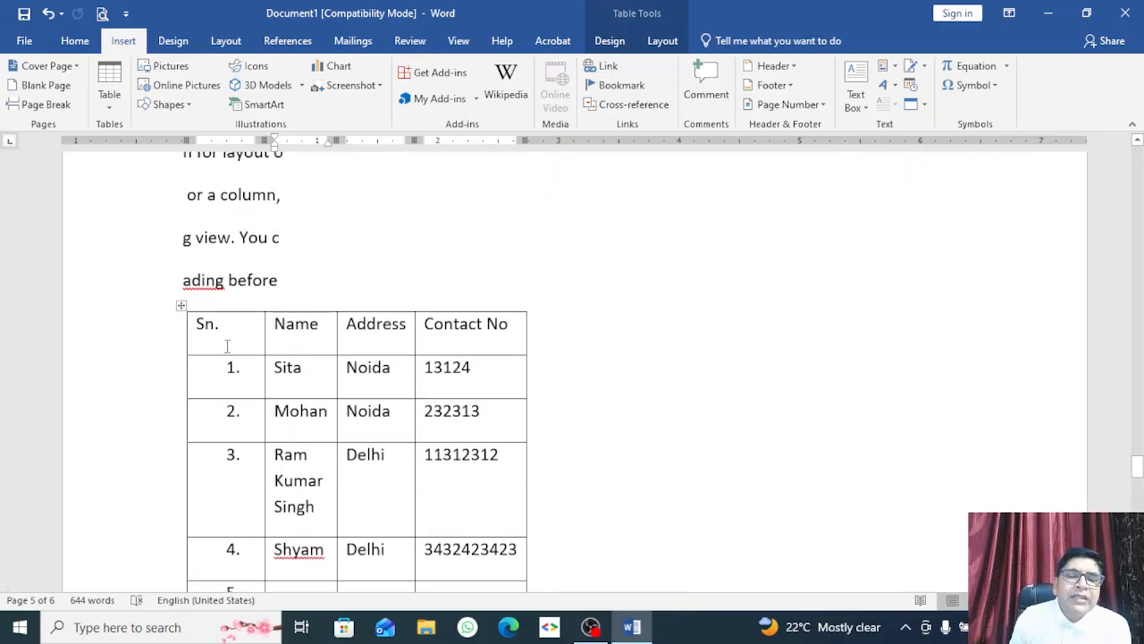
drag(199, 324, 469, 326)
scroll(468, 364, down, 18)
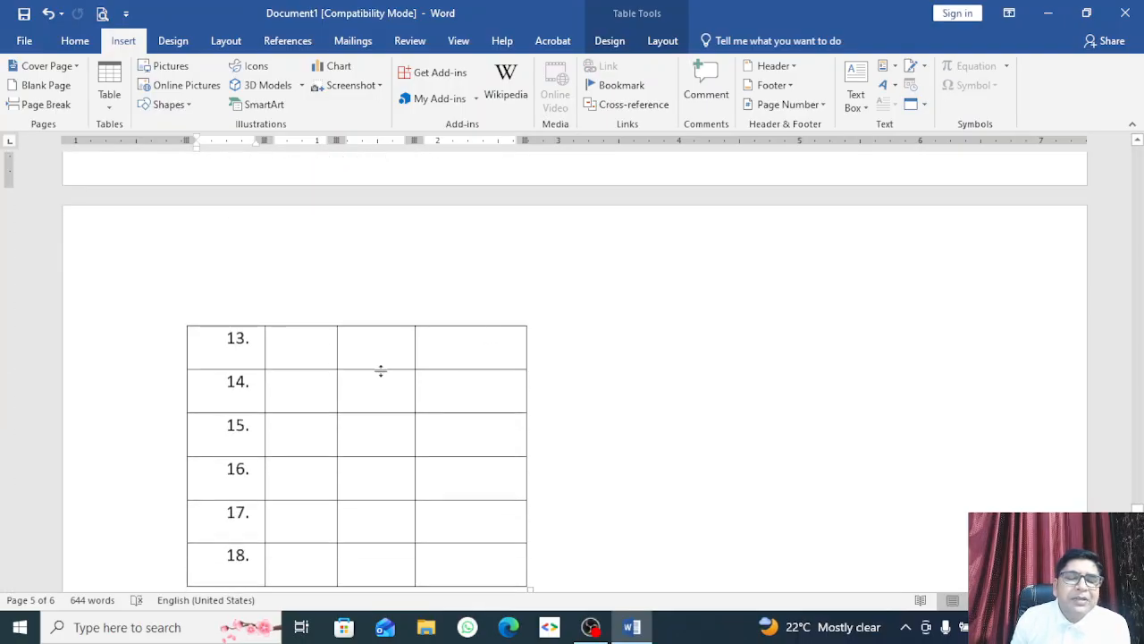
scroll(291, 363, up, 1)
scroll(290, 364, up, 17)
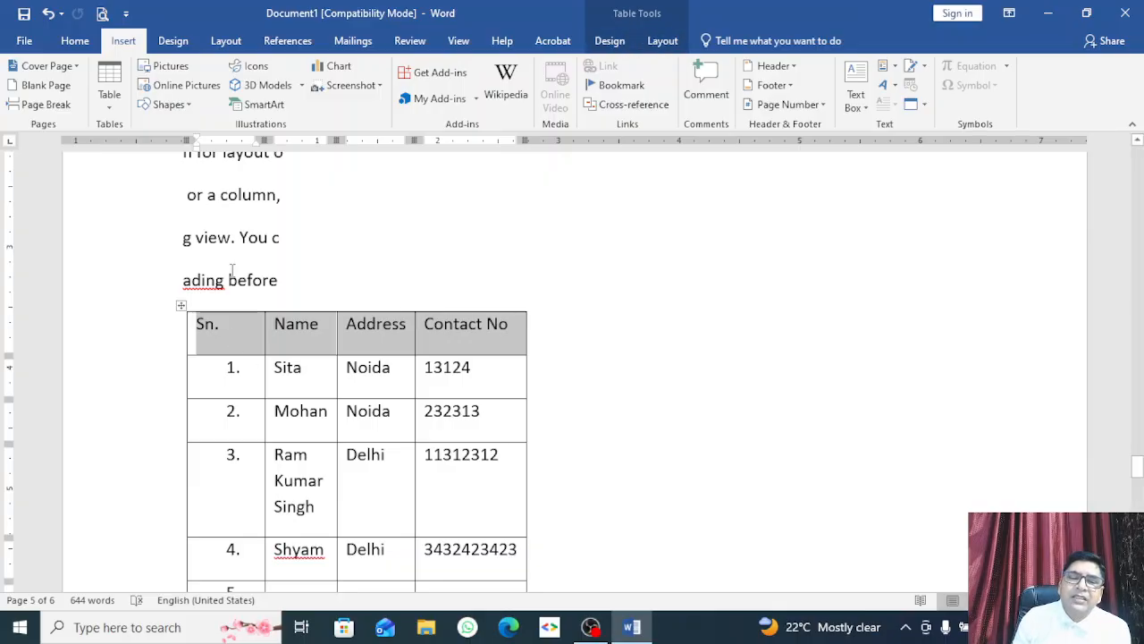
Step: Reselect the whole header row from Contact No back to Sn
click(230, 241)
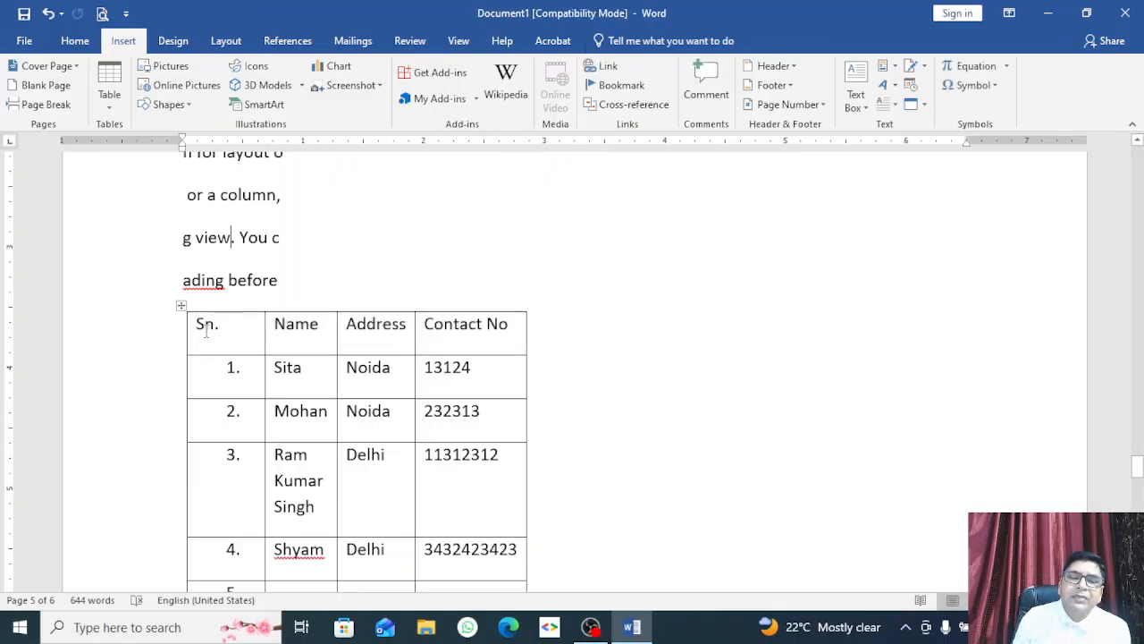
click(206, 330)
click(269, 327)
click(513, 327)
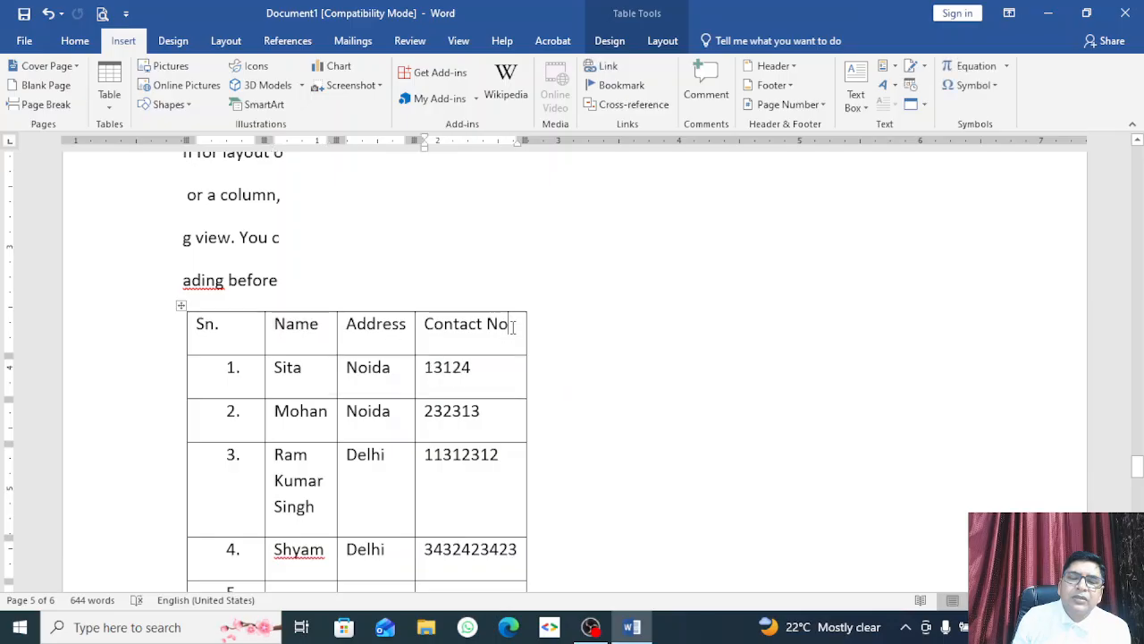
drag(513, 327, 205, 332)
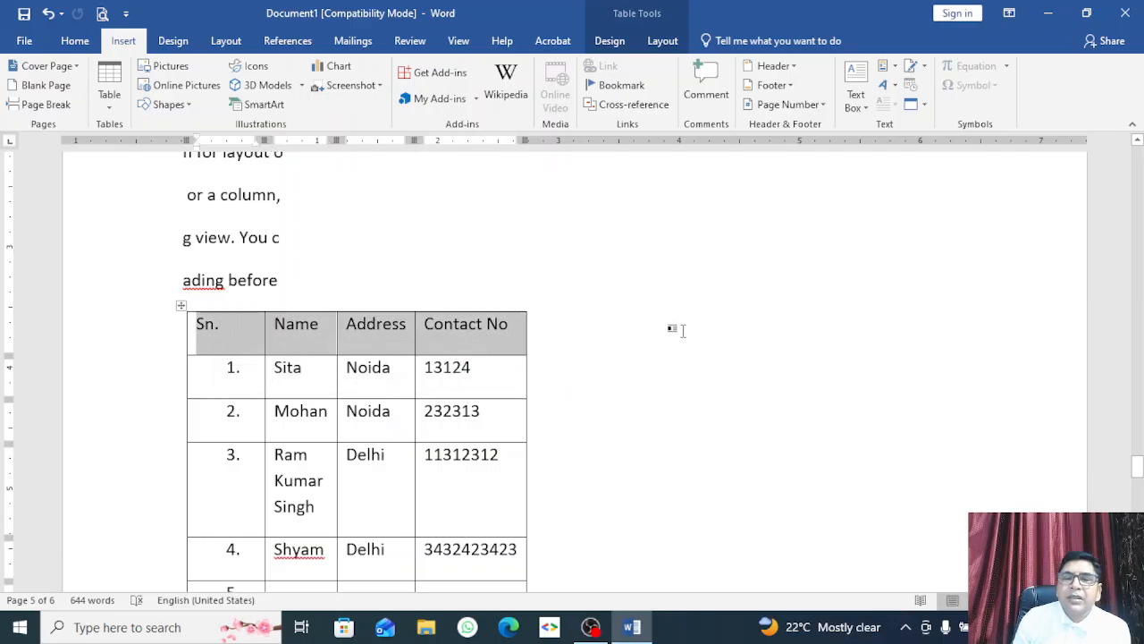
Step: Toggle Repeat Header Rows on and off several times, leaving it off
click(663, 41)
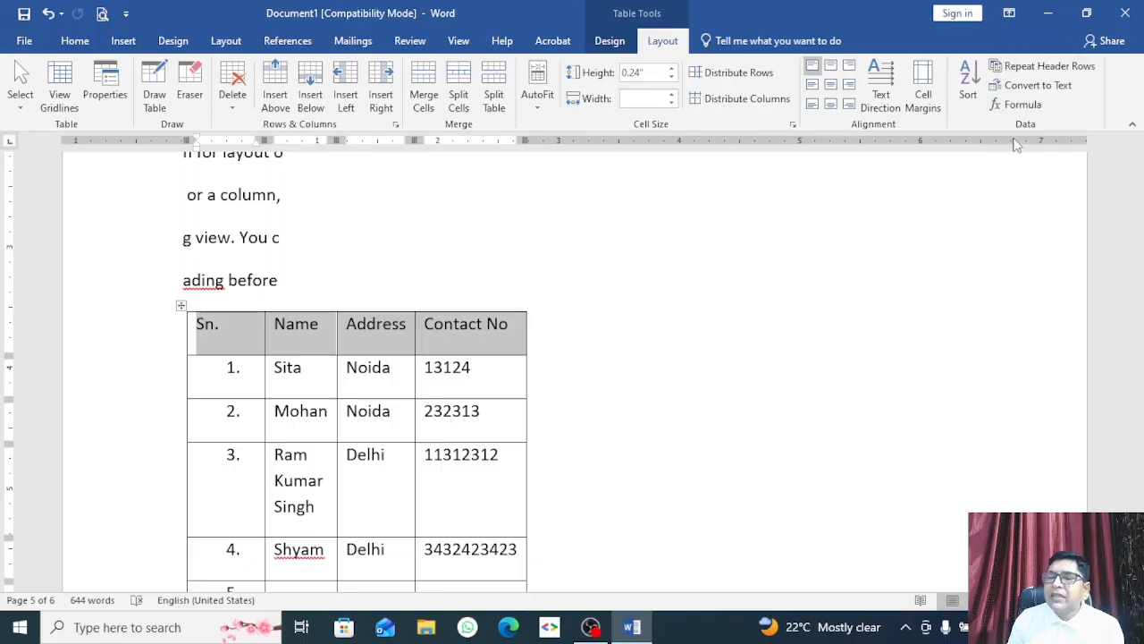
click(1066, 73)
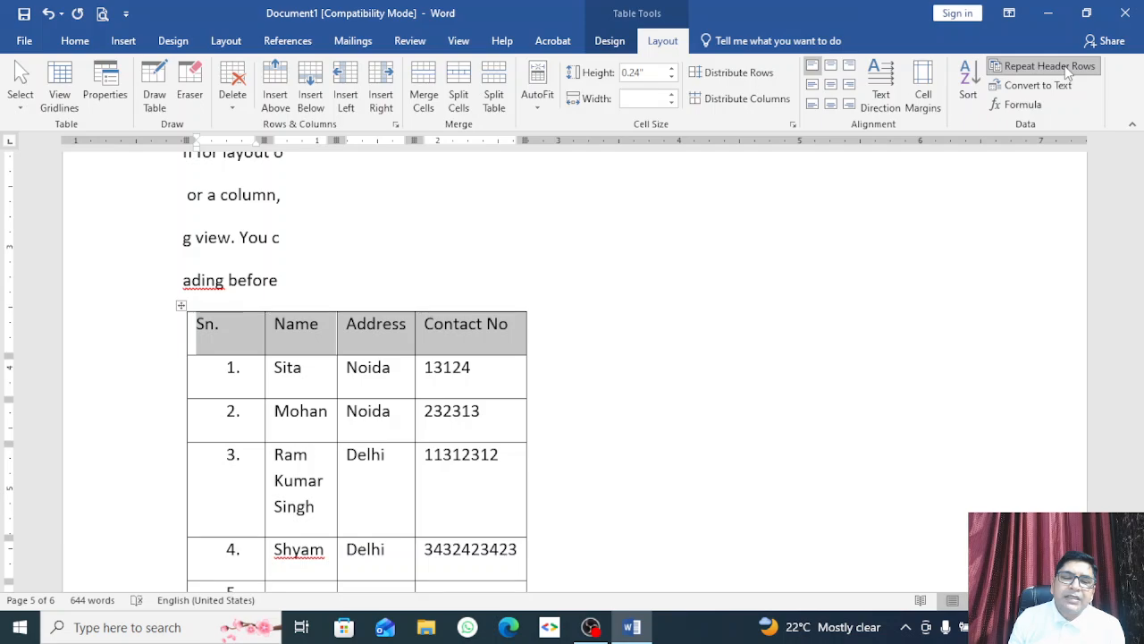
scroll(473, 394, down, 12)
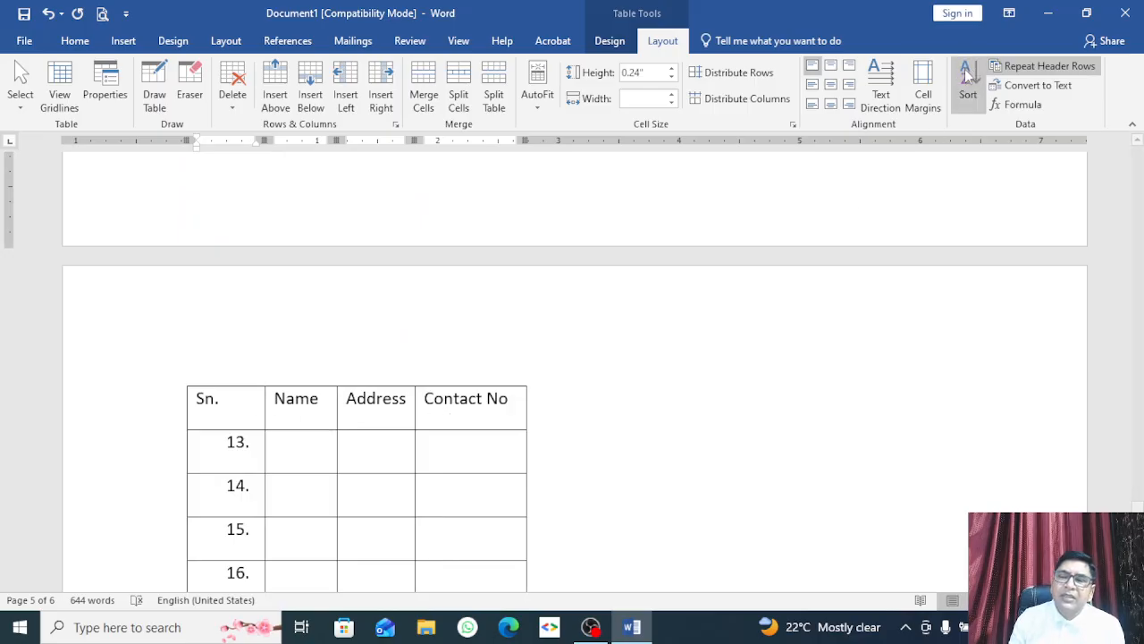
click(1014, 66)
click(1016, 67)
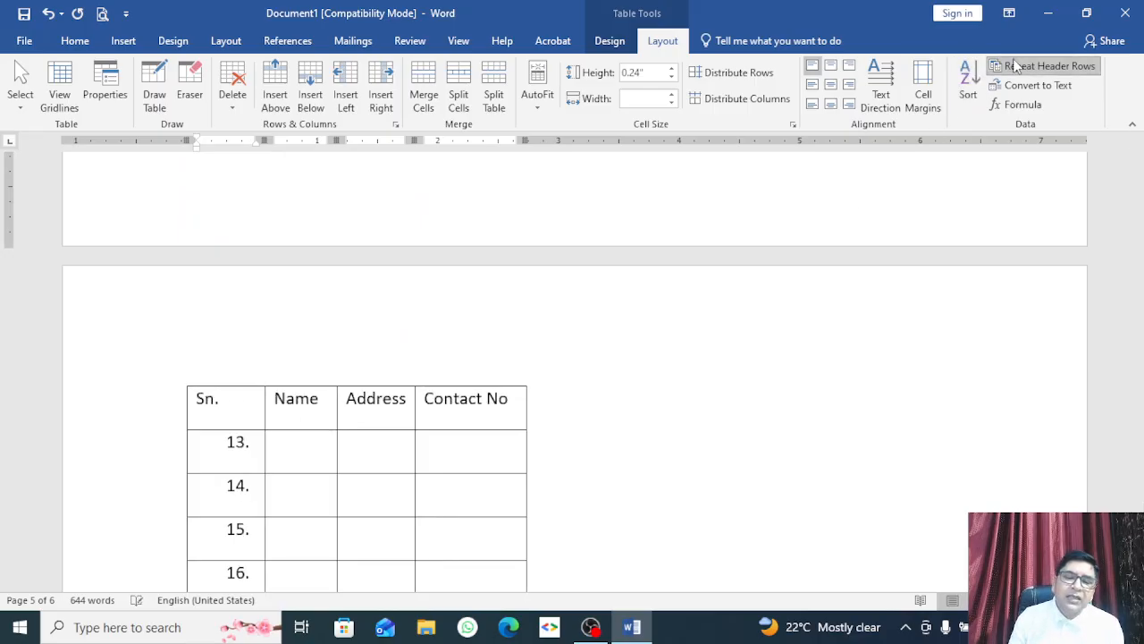
click(1015, 66)
click(1016, 66)
click(1016, 66)
click(1016, 66)
click(1015, 67)
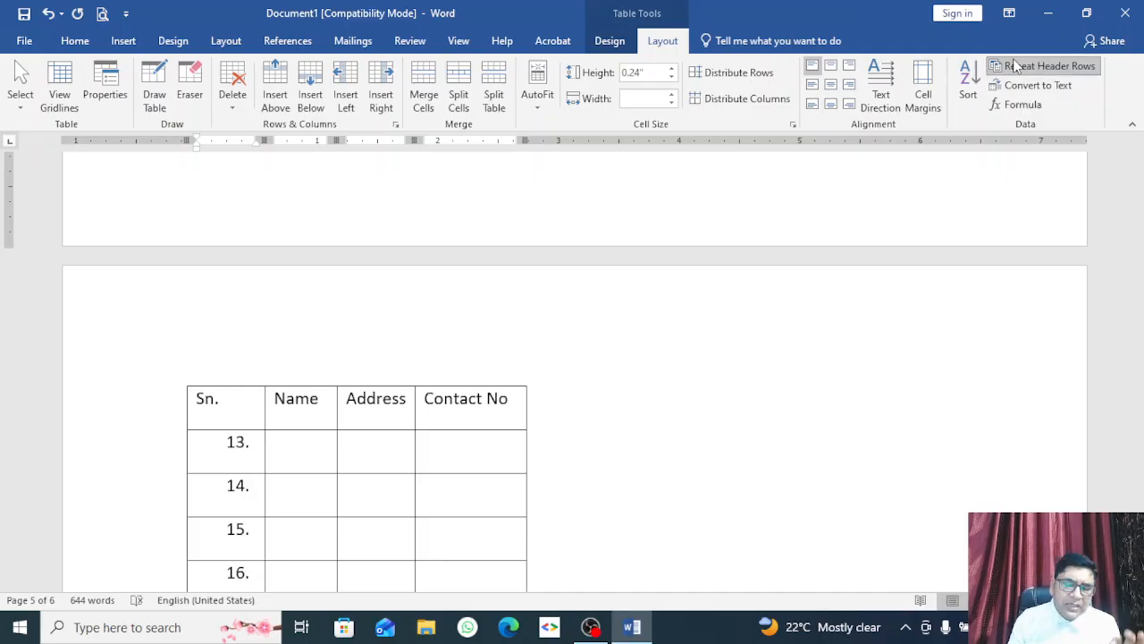
click(1016, 66)
scroll(485, 465, up, 5)
scroll(433, 484, up, 5)
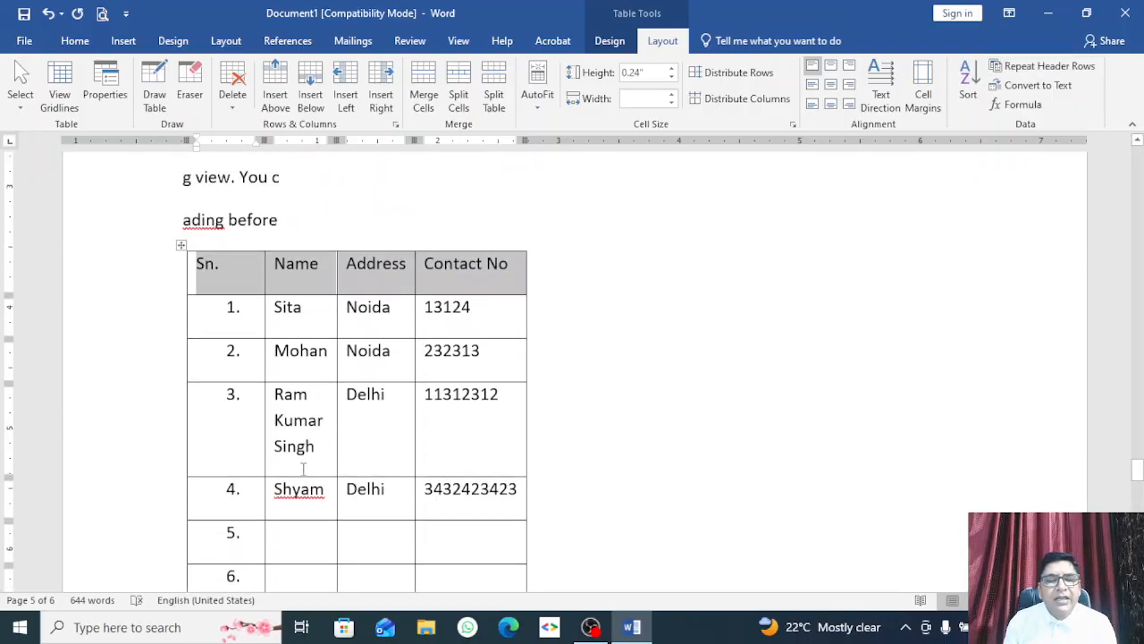
Step: Check 'Repeat as header row at the top of each page' in Table Properties
click(181, 243)
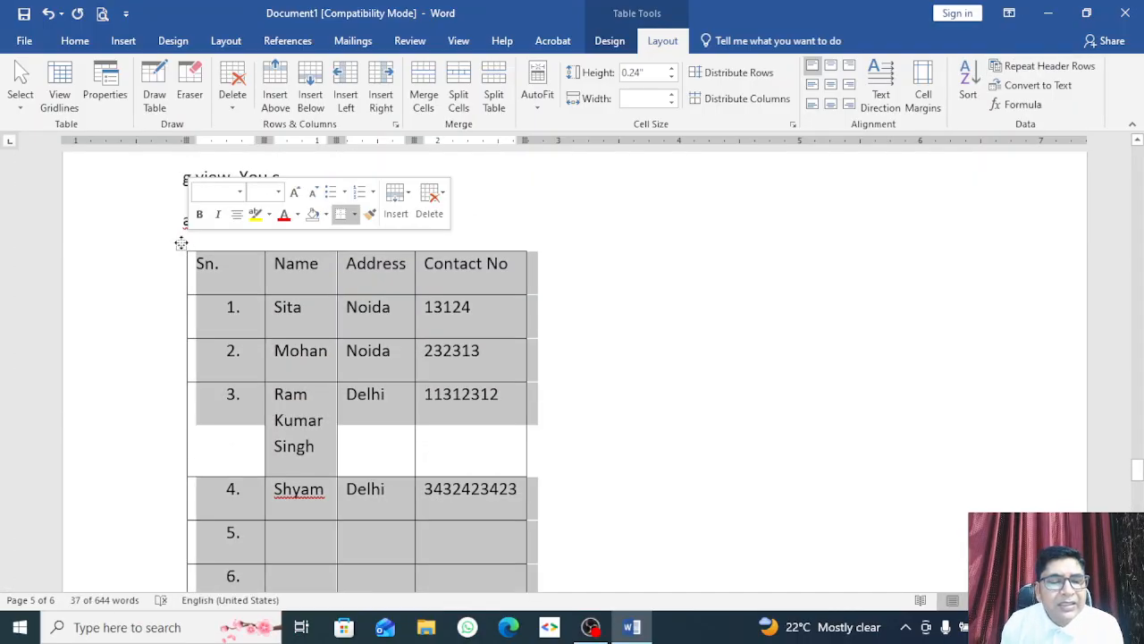
right_click(181, 243)
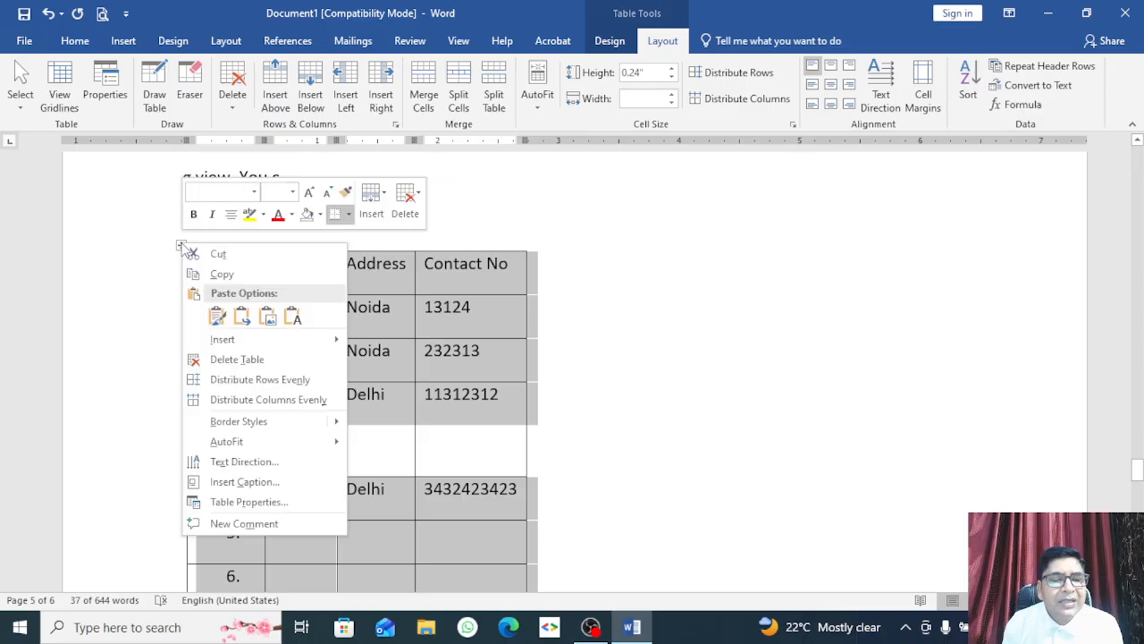
click(255, 502)
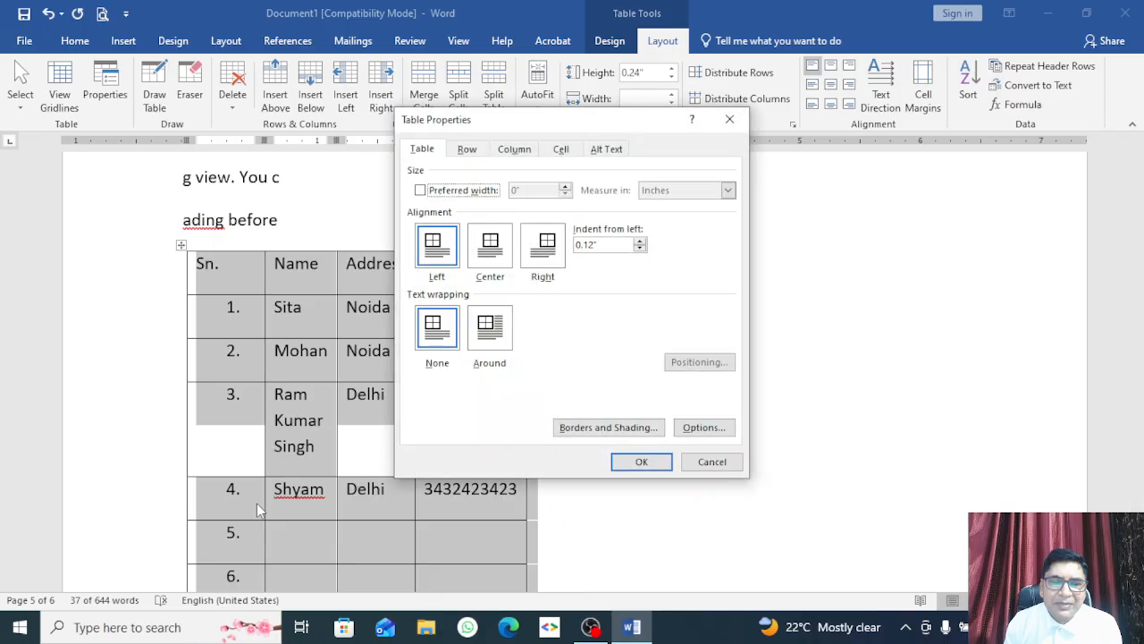
click(466, 149)
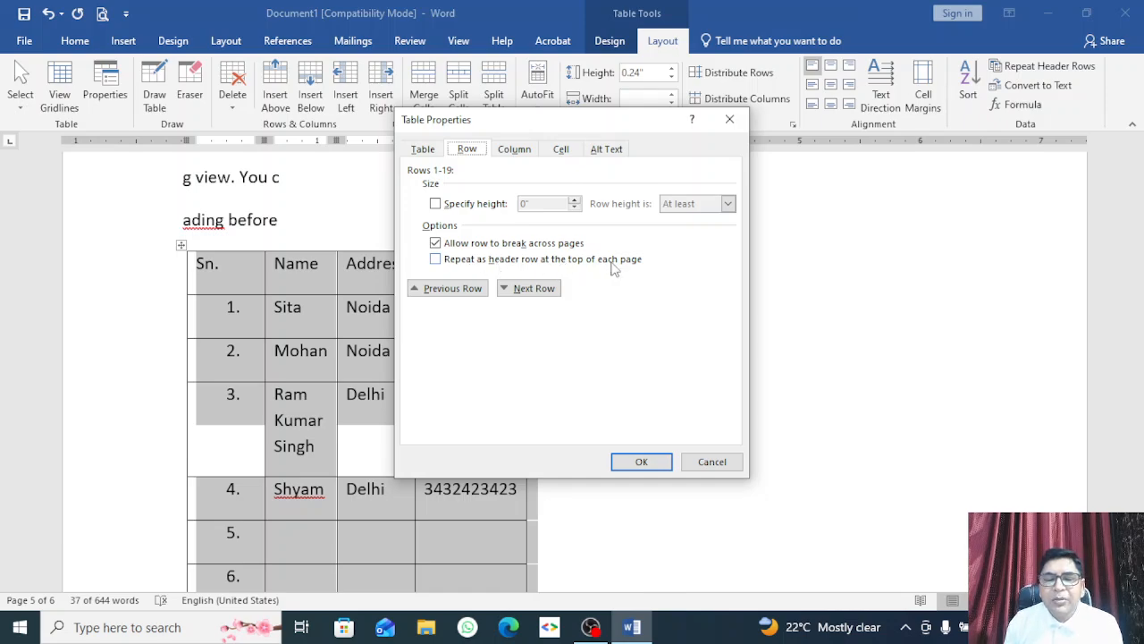
click(468, 260)
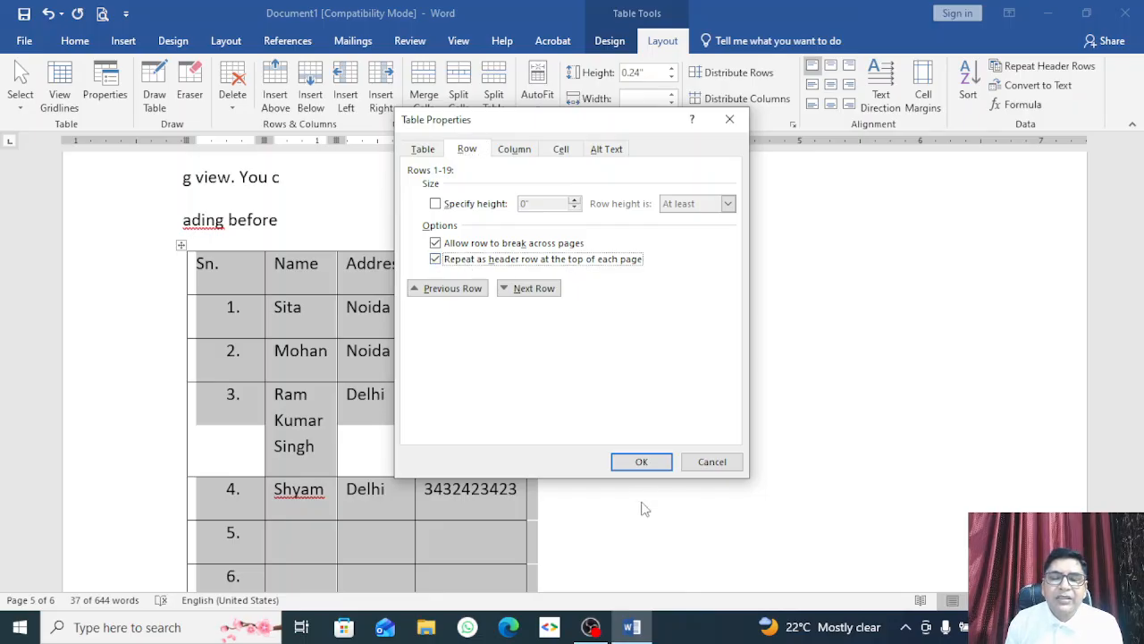
click(642, 462)
click(370, 403)
Step: Select the header row across Sn., Name, Address and Contact No
scroll(375, 407, down, 5)
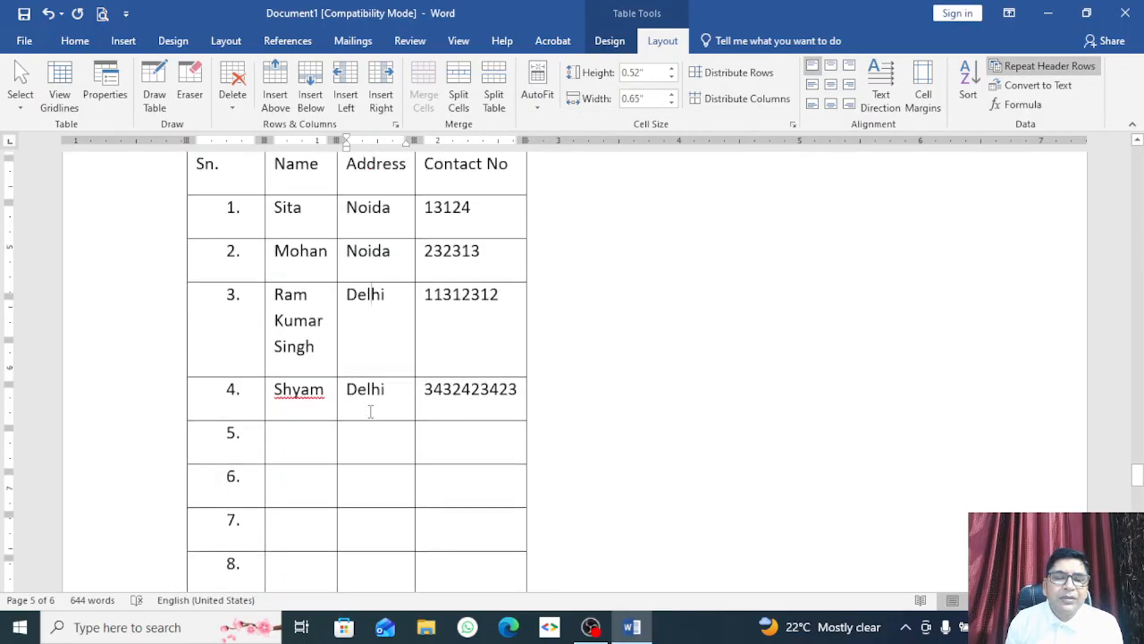
scroll(378, 412, down, 3)
scroll(378, 413, up, 8)
click(375, 413)
scroll(342, 386, up, 4)
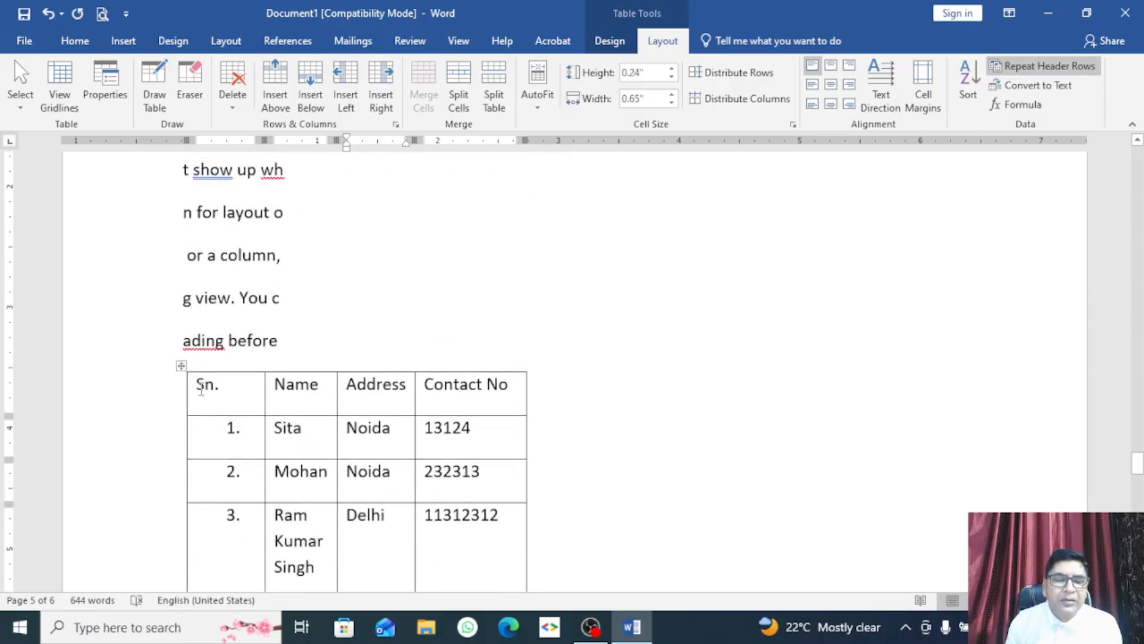
click(189, 390)
drag(503, 386, 199, 382)
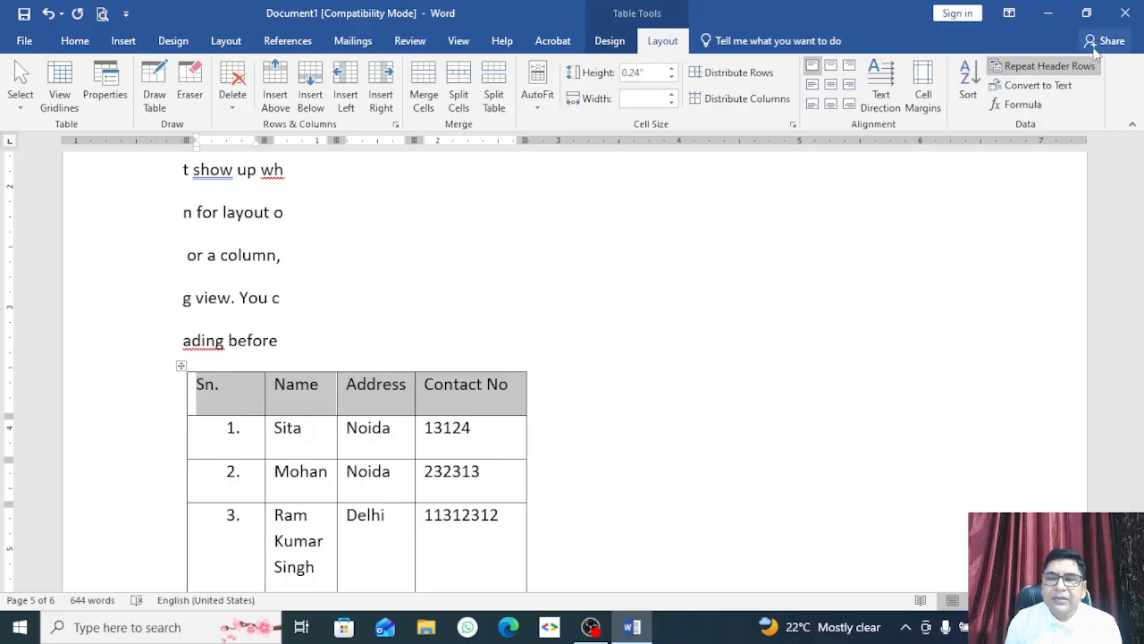
Step: Turn Repeat Header Rows on, then off again
click(1055, 70)
scroll(872, 255, down, 6)
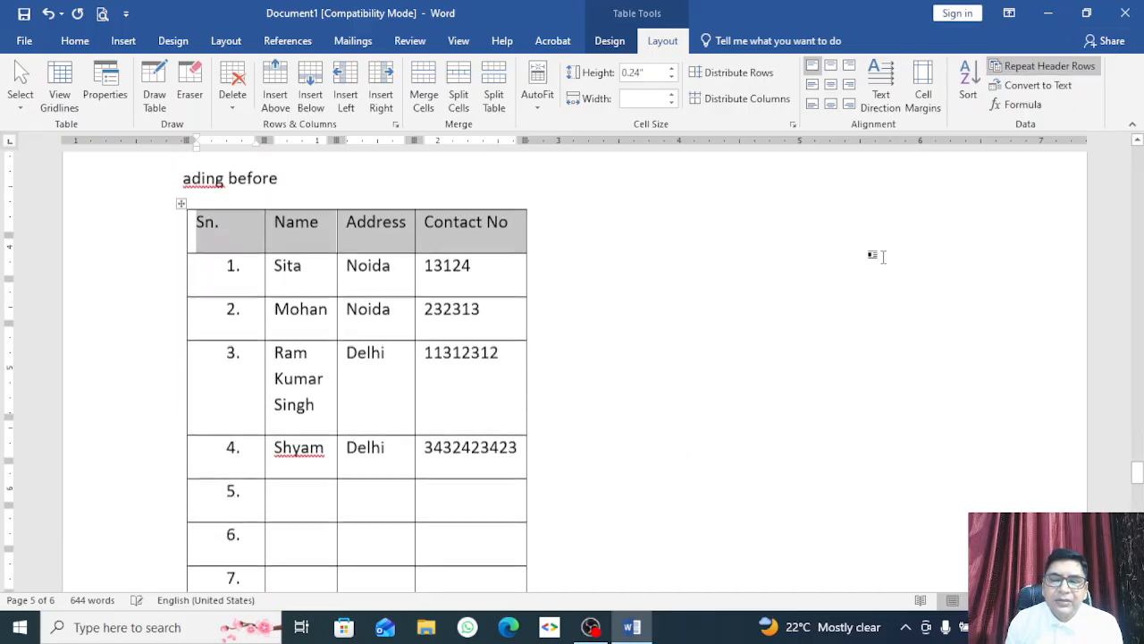
scroll(882, 256, down, 7)
scroll(915, 230, up, 3)
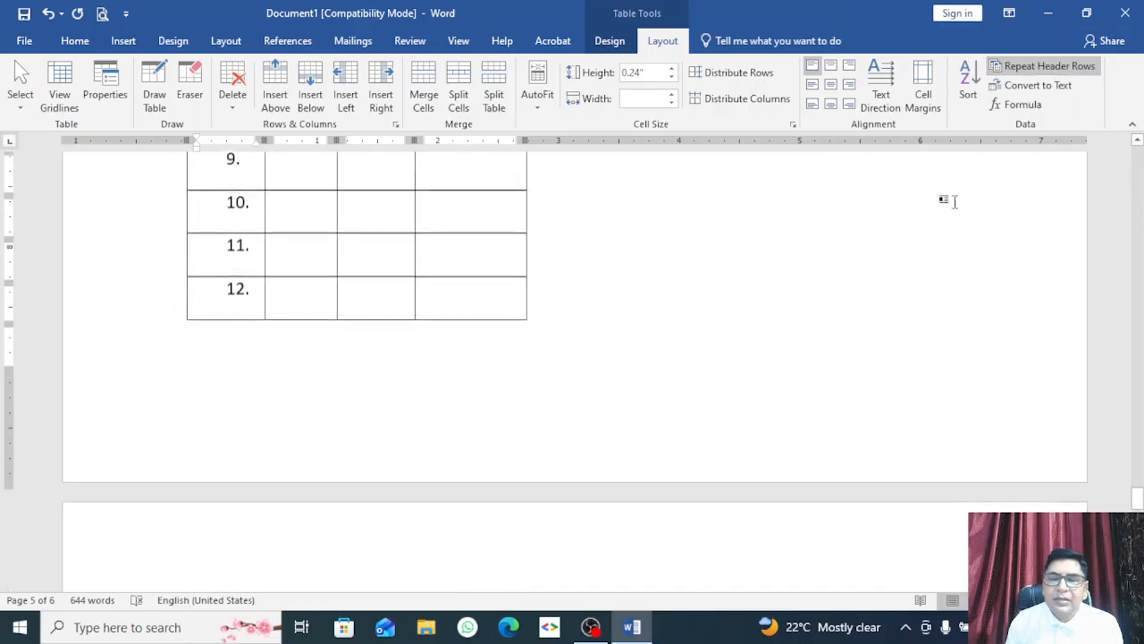
click(1068, 66)
scroll(904, 159, down, 3)
scroll(799, 153, up, 7)
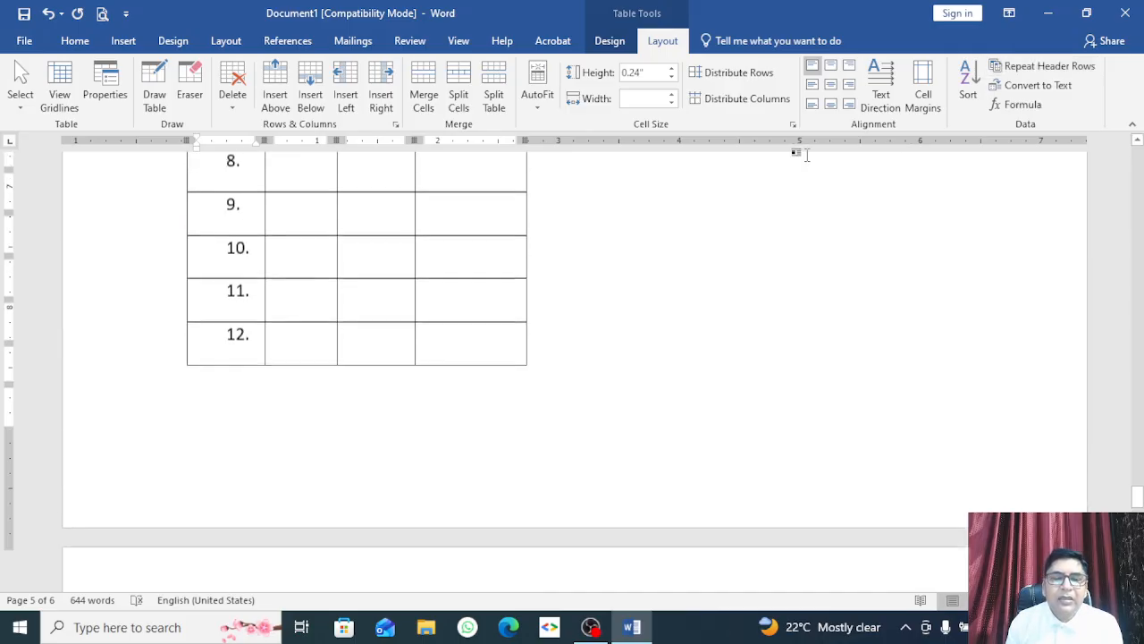
Step: Set the Sn., Name, Address, Contact No header row to repeat at the top of each page
click(459, 40)
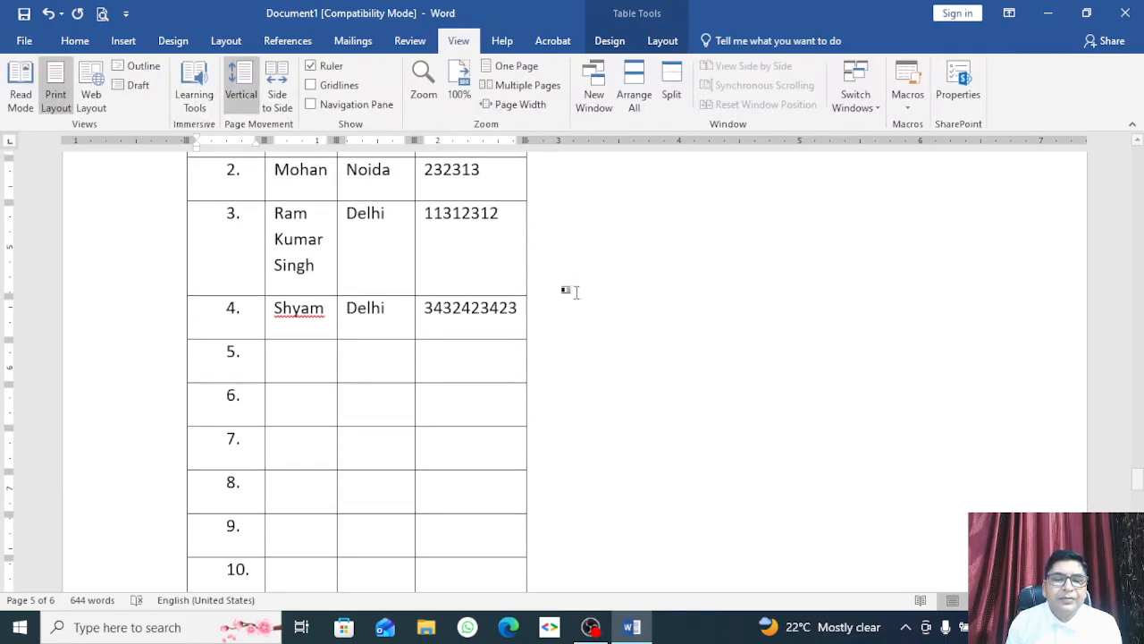
scroll(536, 286, up, 3)
right_click(286, 338)
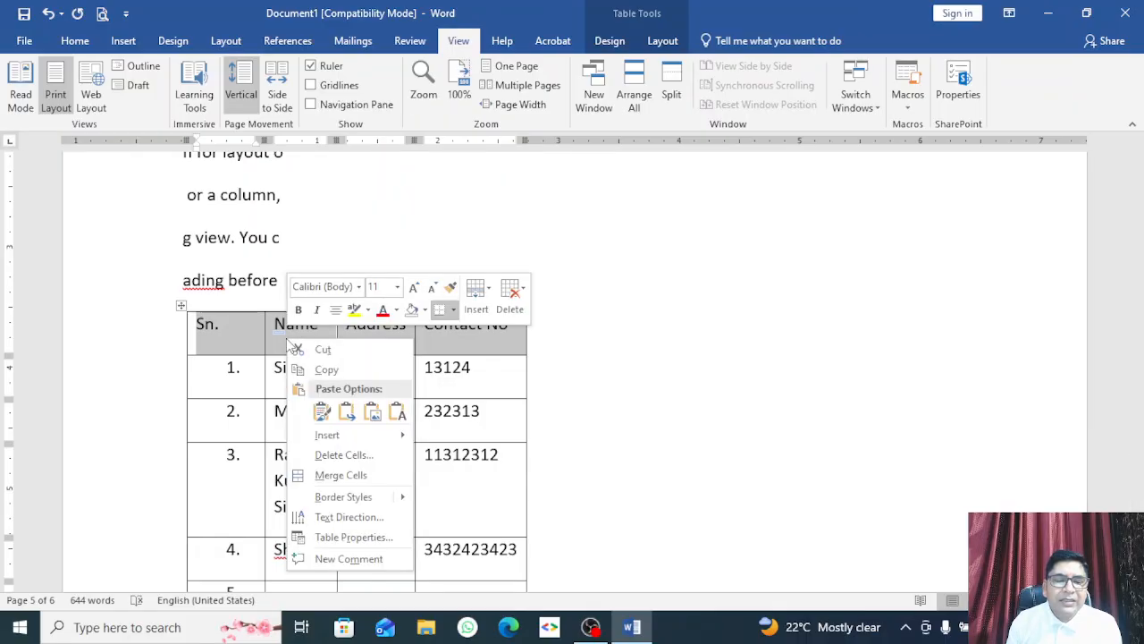
click(353, 534)
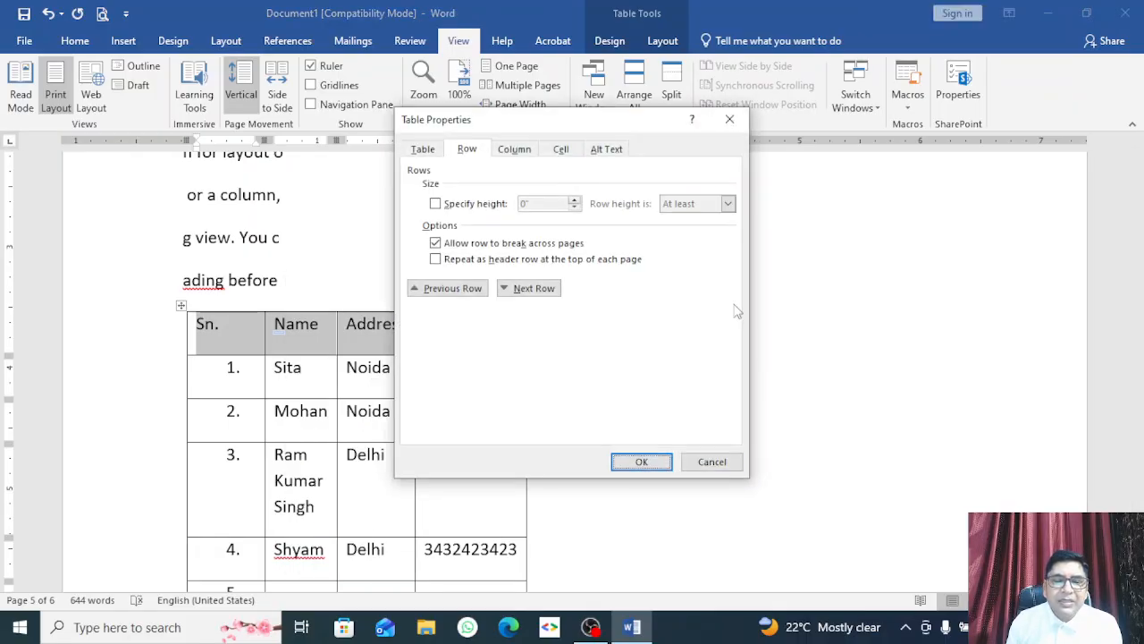
click(468, 261)
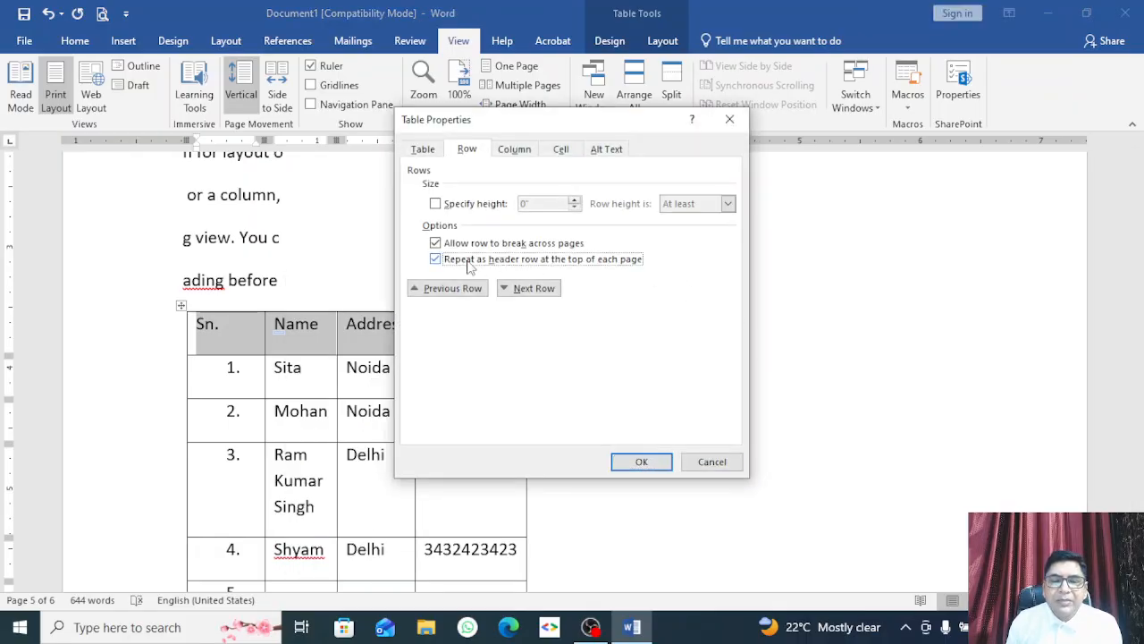
click(641, 461)
Step: Check that the header now repeats above rows 13–17, then place the caret in the Sn. cell
scroll(460, 409, down, 8)
scroll(460, 412, down, 1)
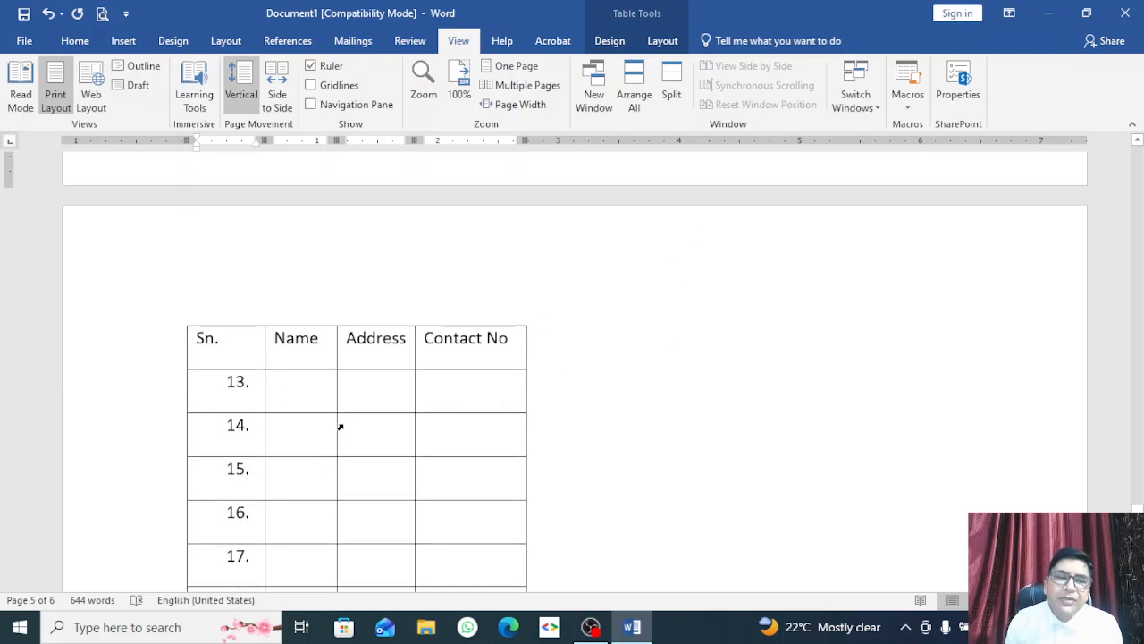
scroll(340, 427, up, 3)
scroll(339, 426, down, 3)
scroll(348, 423, up, 15)
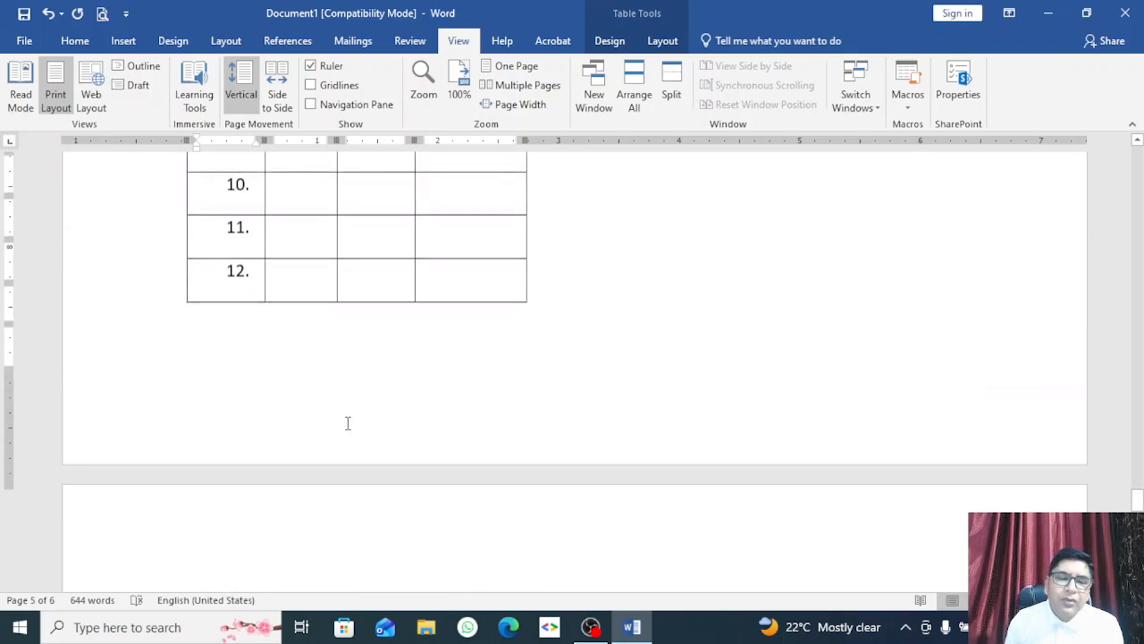
scroll(348, 424, up, 5)
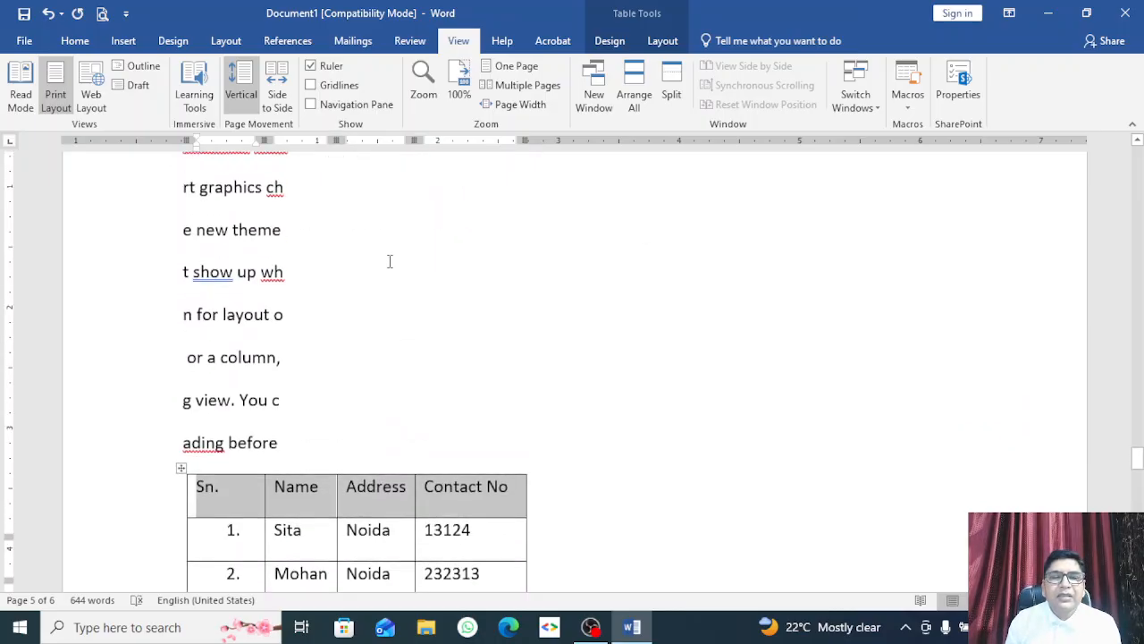
scroll(268, 406, up, 5)
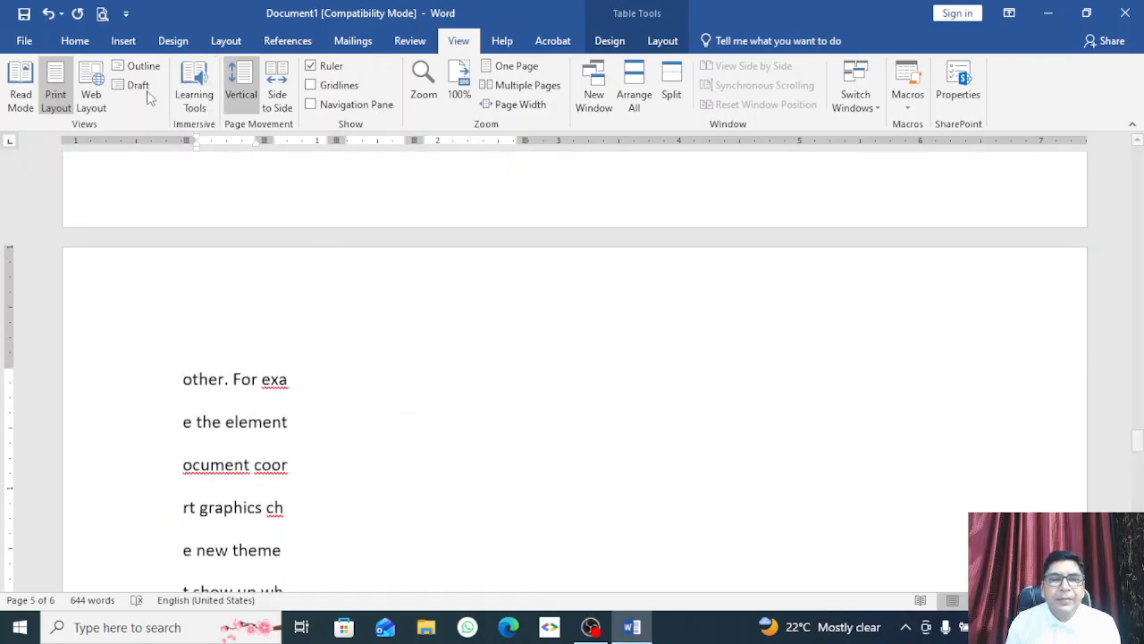
scroll(268, 409, down, 12)
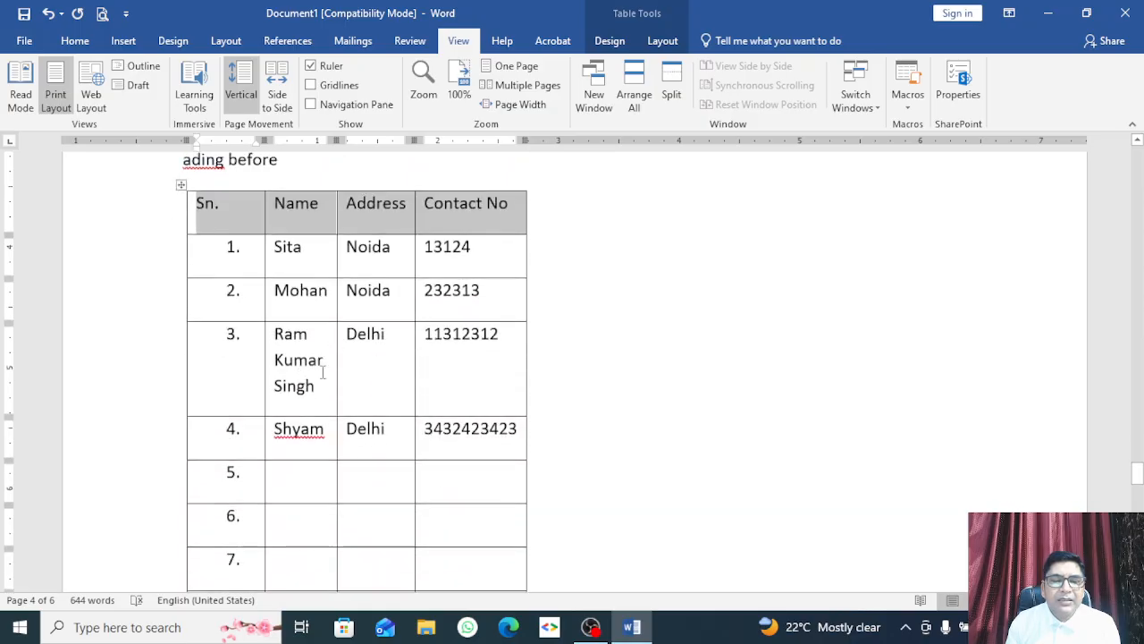
click(259, 227)
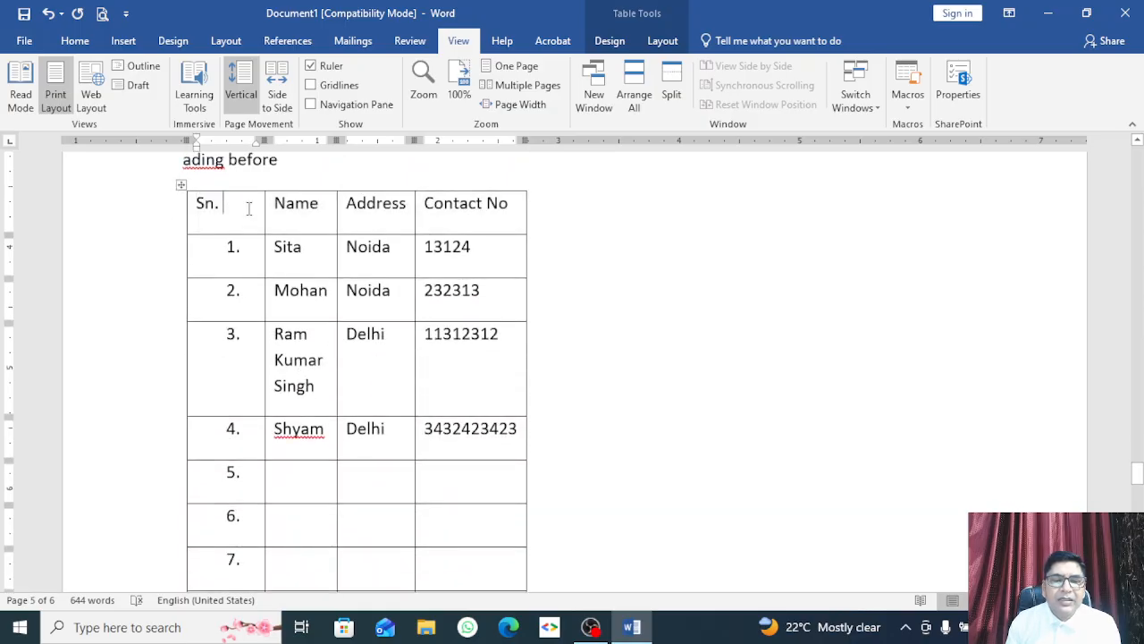
Step: Select data rows 1–4 of the table and undo the accidental row move
click(662, 41)
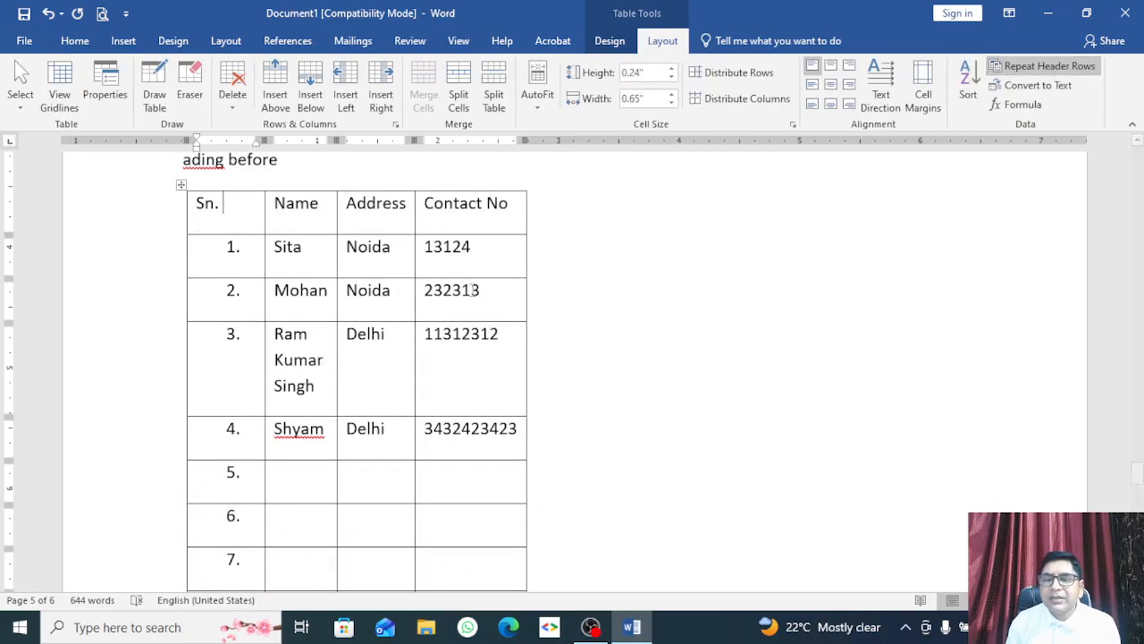
scroll(262, 330, down, 3)
scroll(262, 330, down, 3)
scroll(638, 409, up, 14)
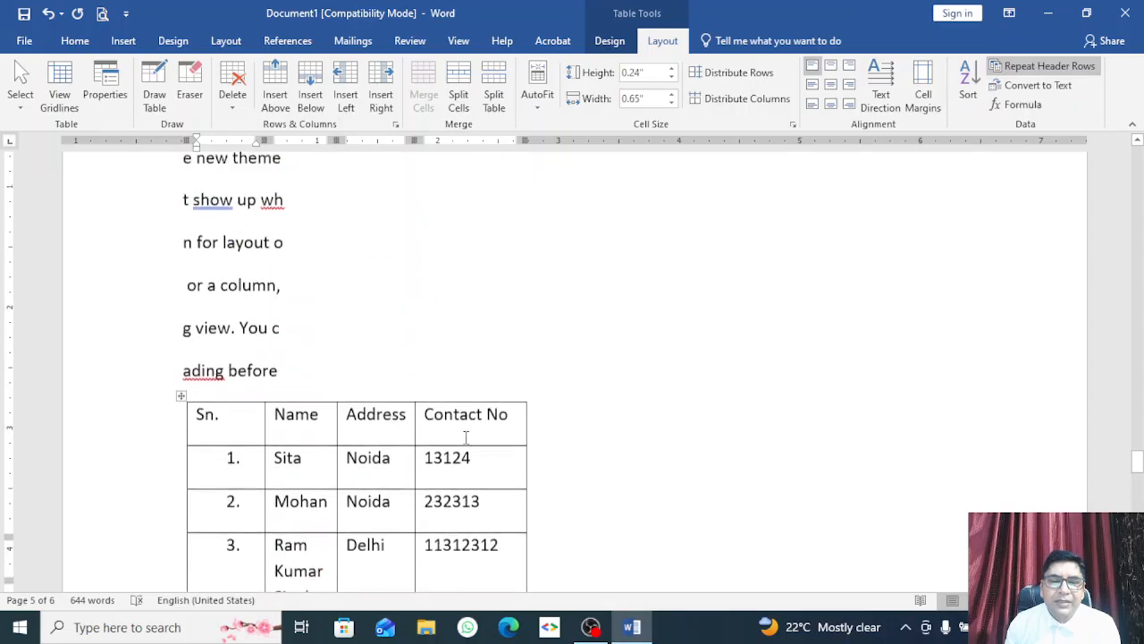
scroll(458, 437, down, 8)
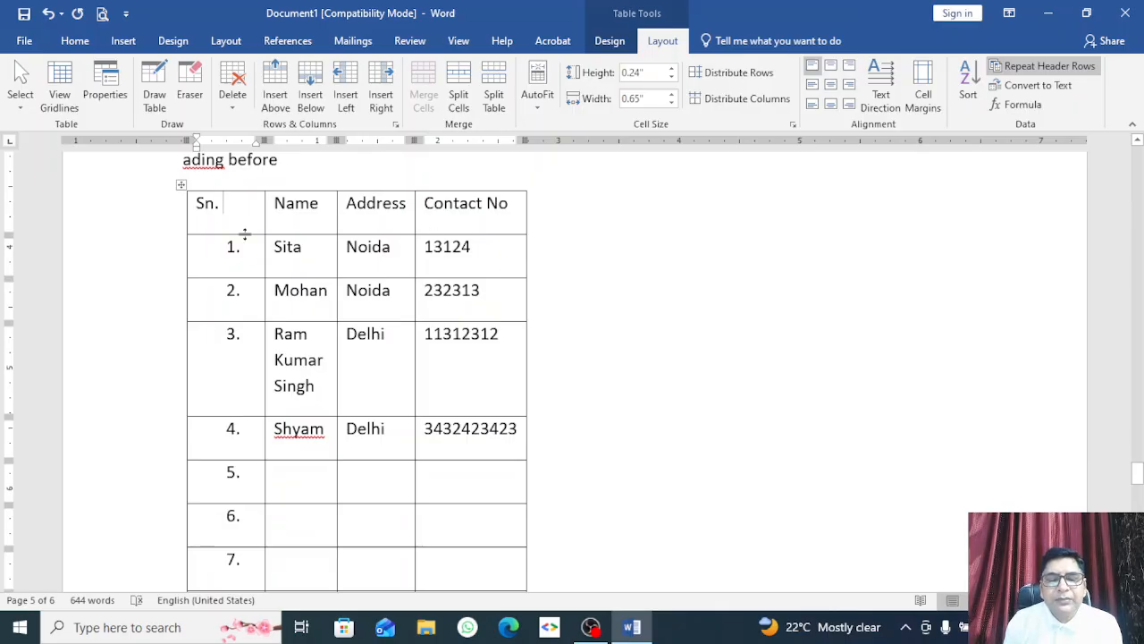
drag(517, 441, 215, 222)
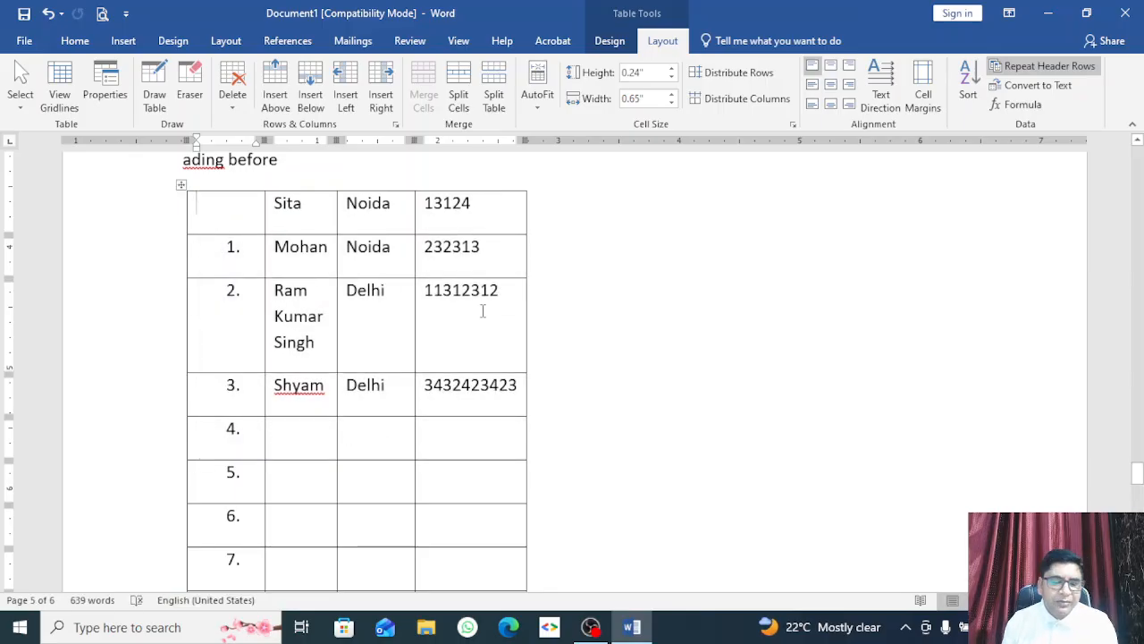
key(ctrl+z)
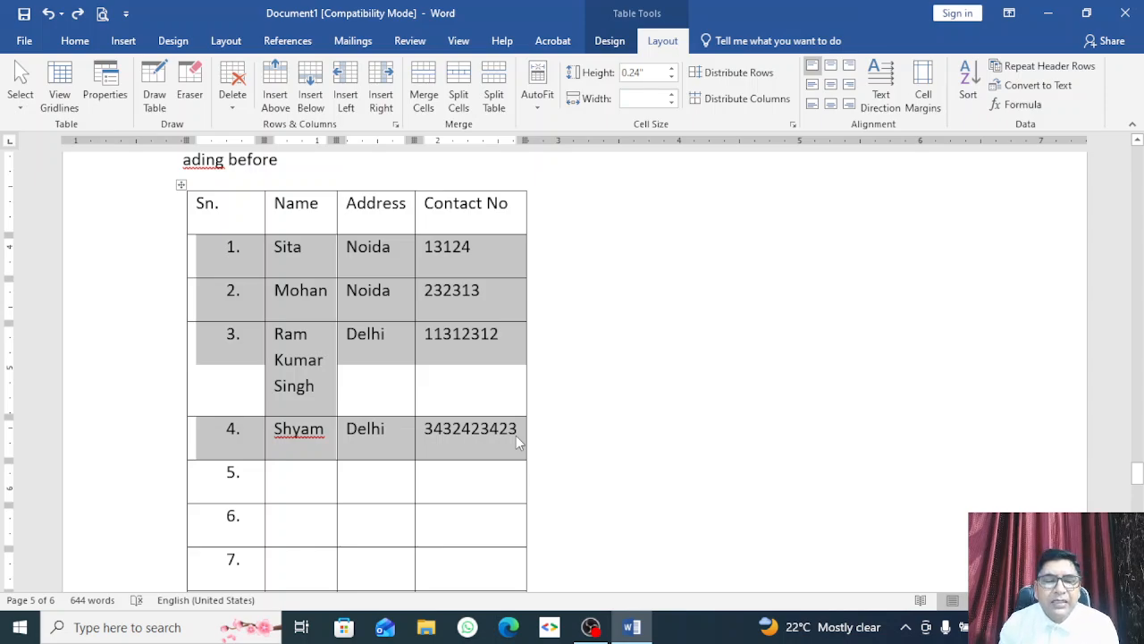
Step: Convert the four selected data rows to text separated by commas
click(1037, 86)
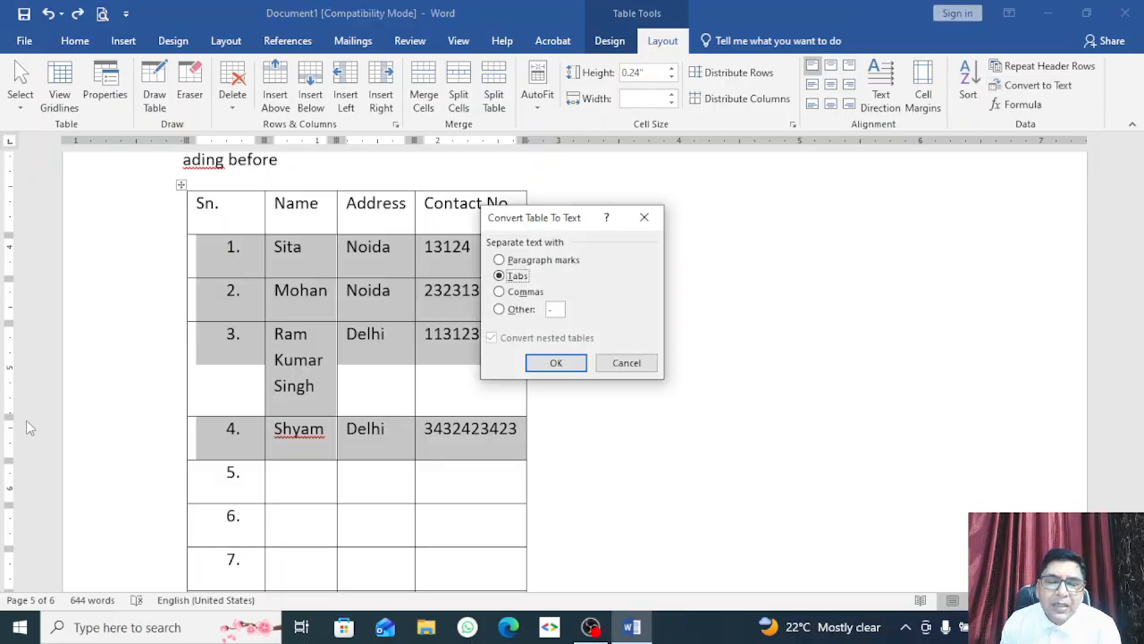
drag(565, 227, 704, 183)
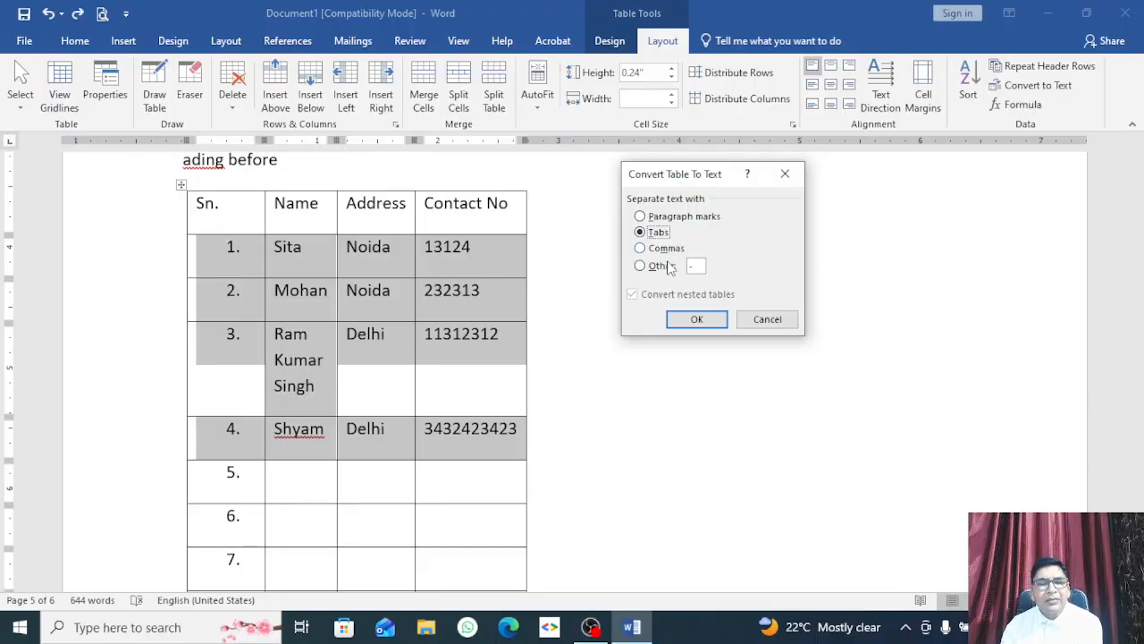
click(640, 267)
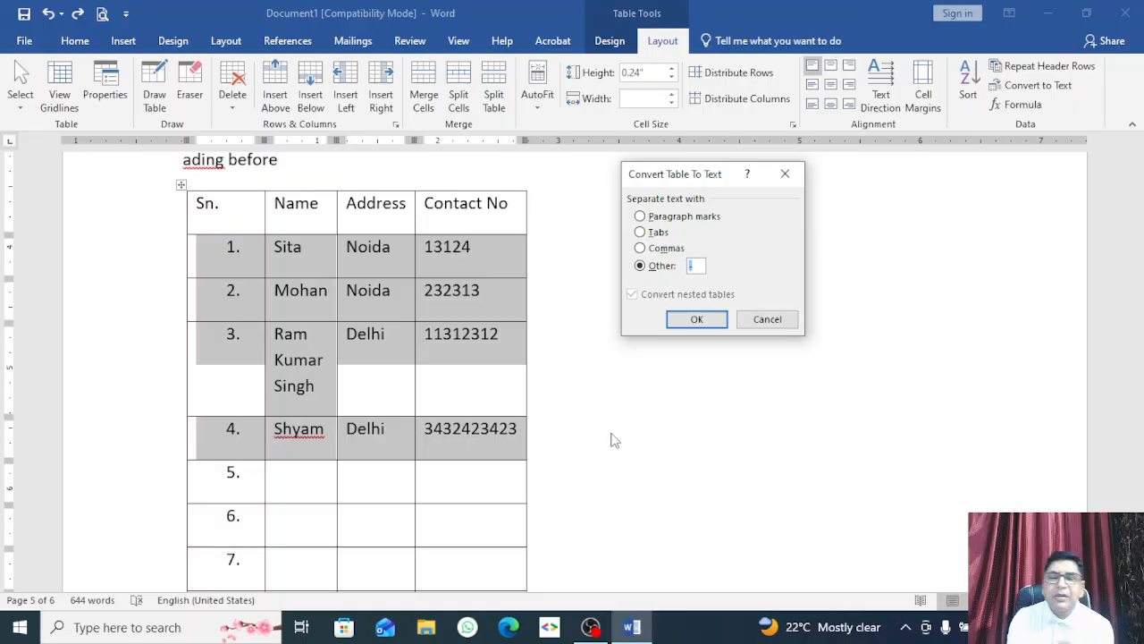
text(,)
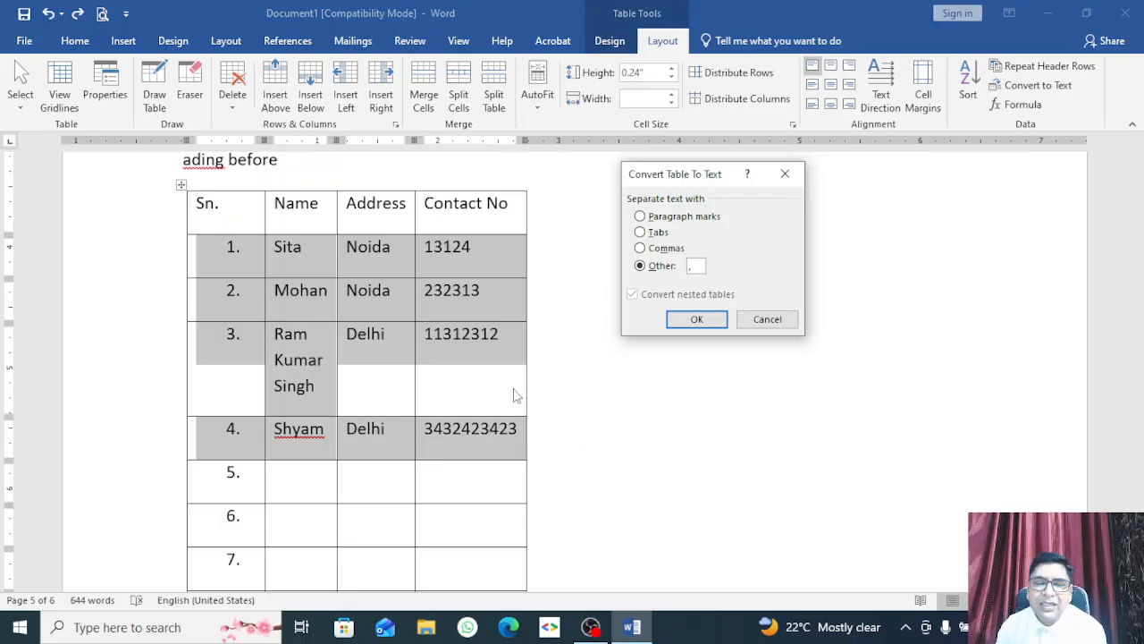
click(690, 320)
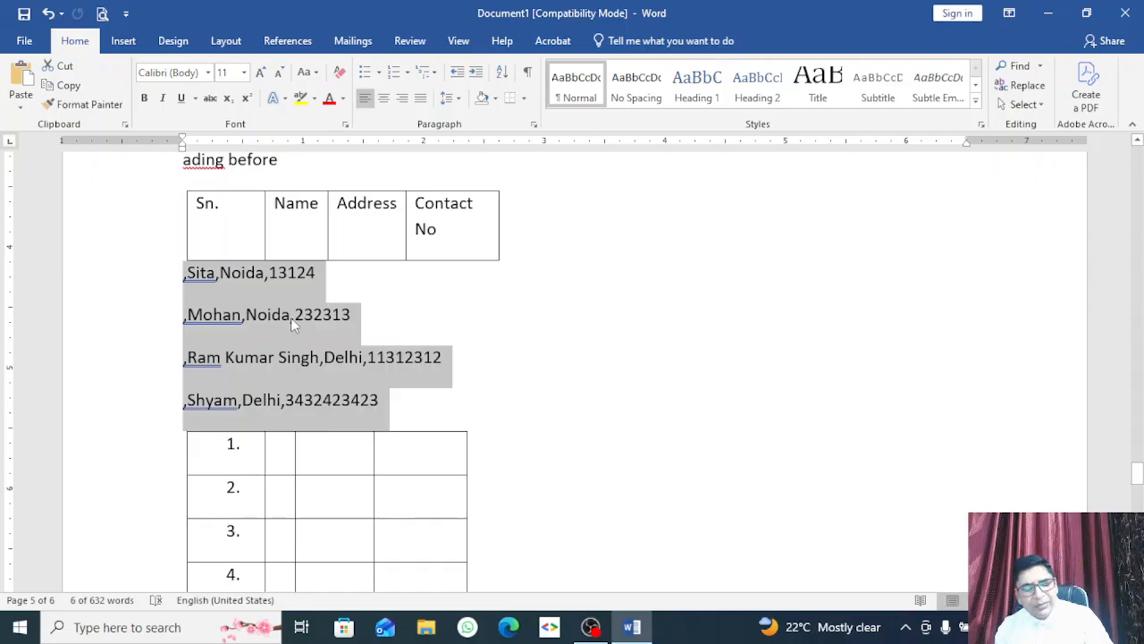
Step: Undo the conversion and redo it, keeping the comma-separated text lines
key(ctrl+z)
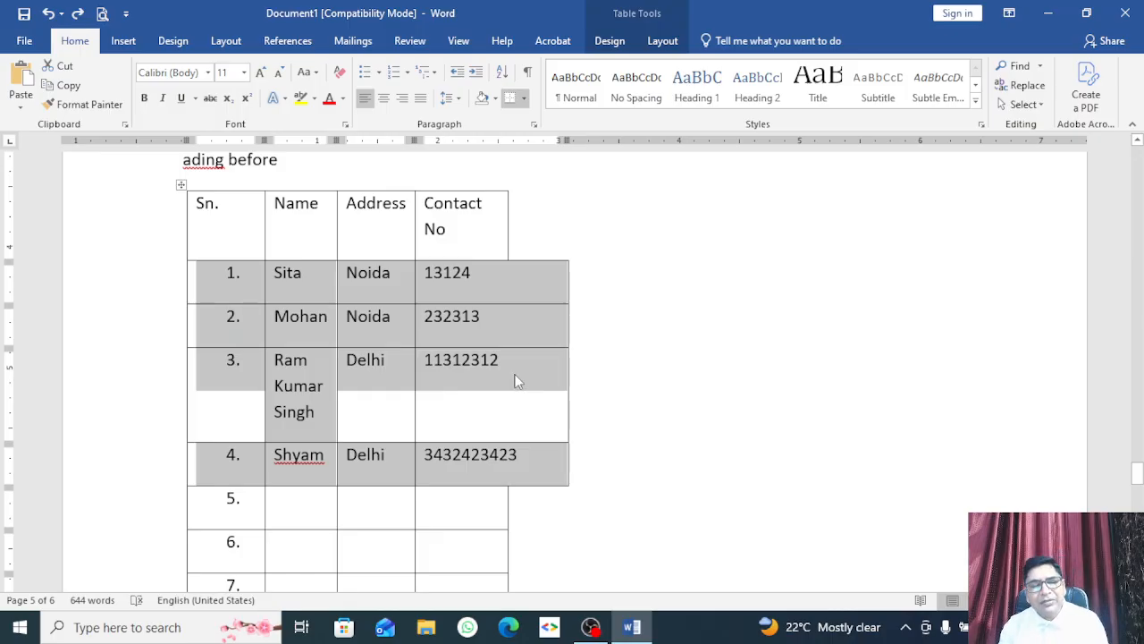
scroll(516, 382, up, 6)
scroll(519, 382, down, 4)
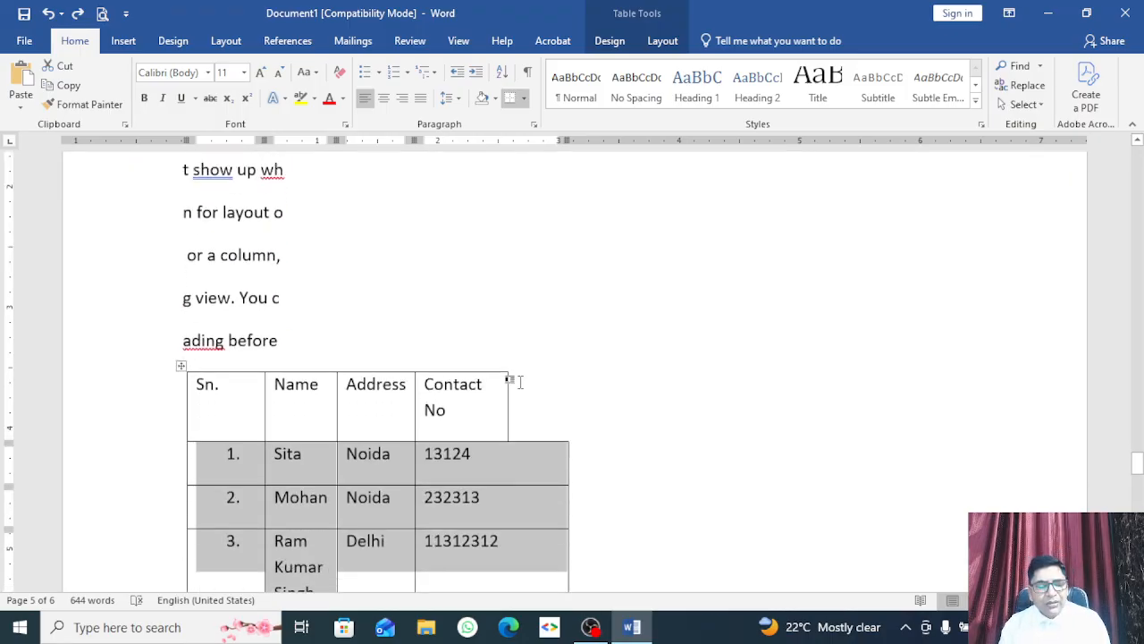
key(ctrl+y)
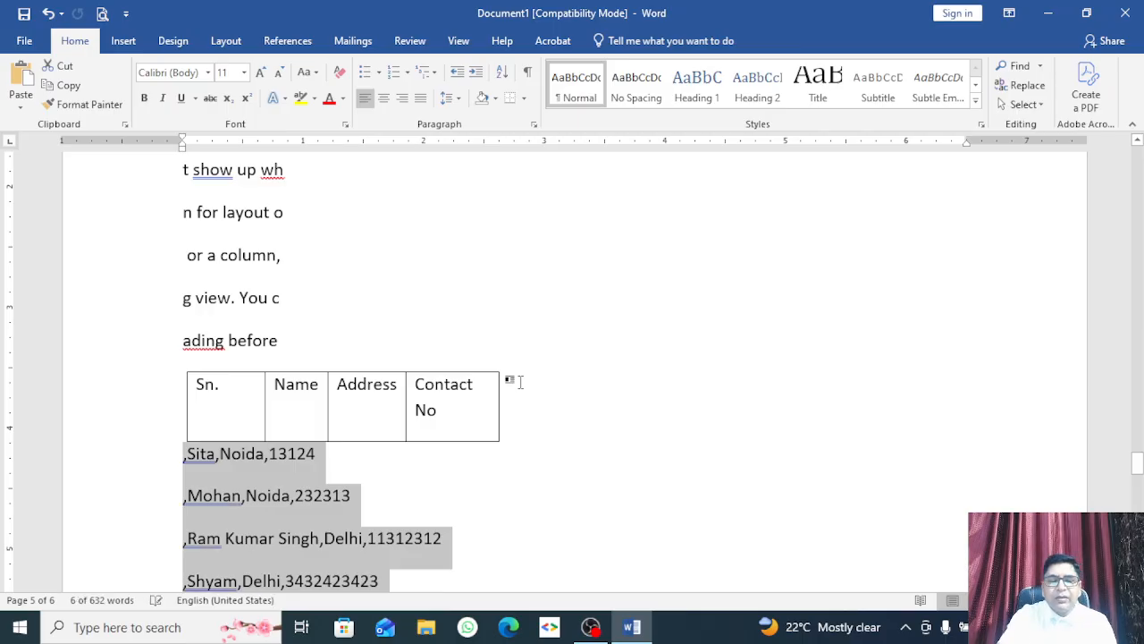
scroll(520, 381, down, 4)
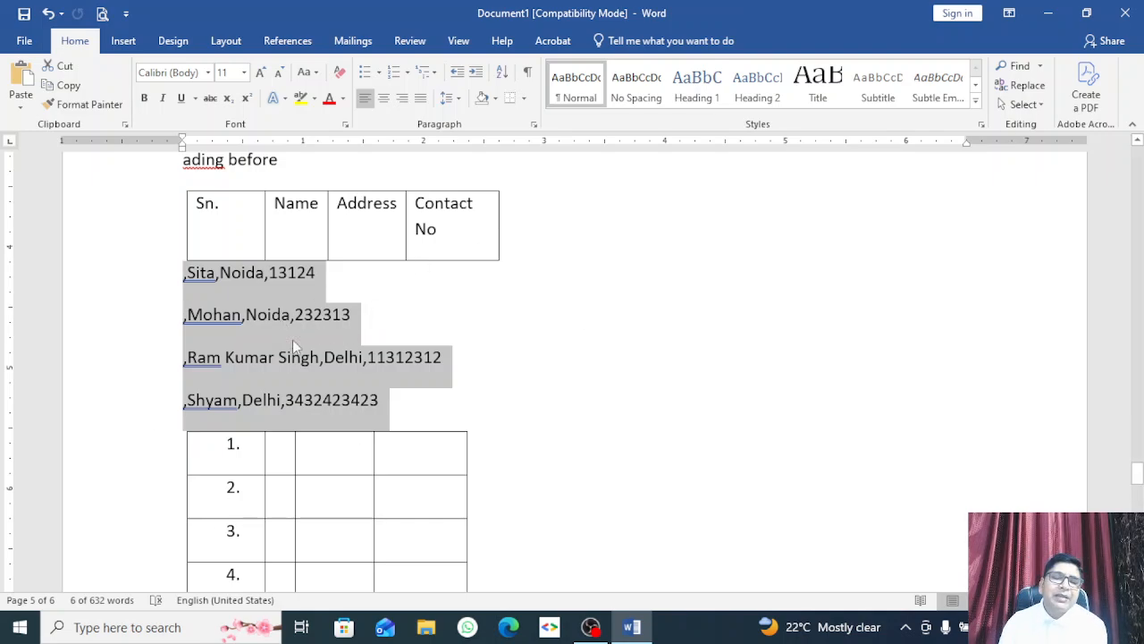
click(123, 41)
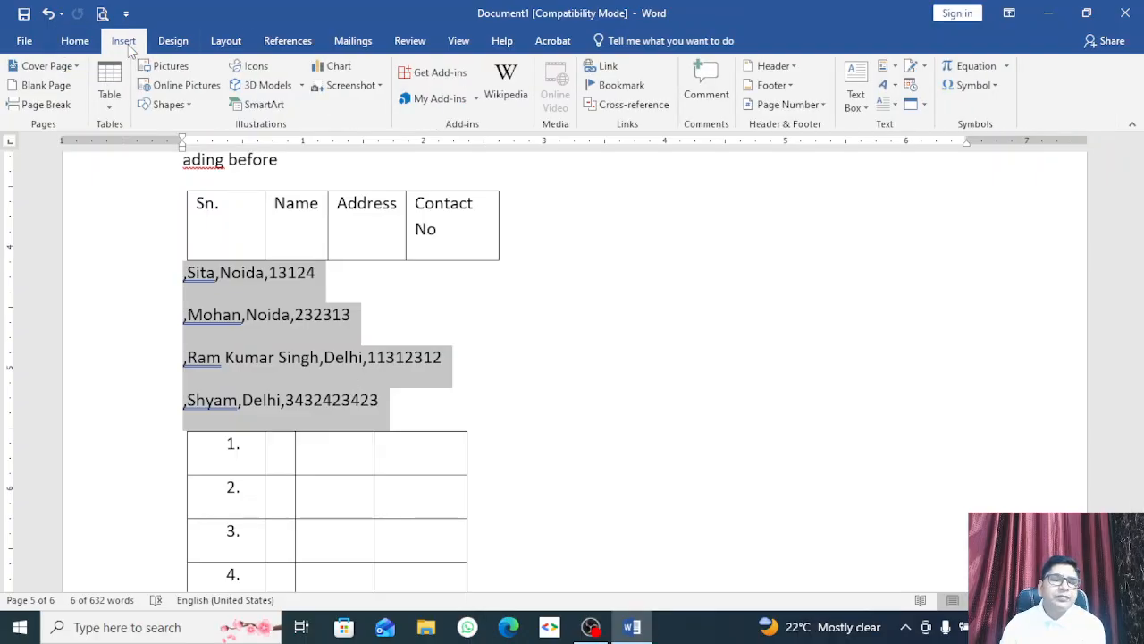
click(519, 333)
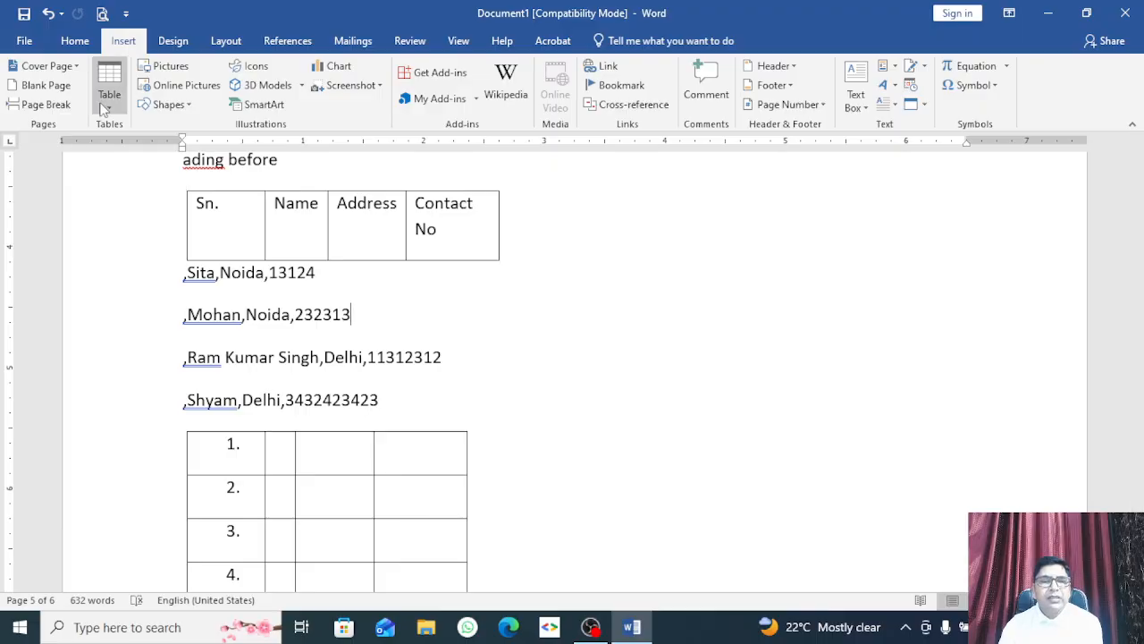
drag(379, 399, 186, 268)
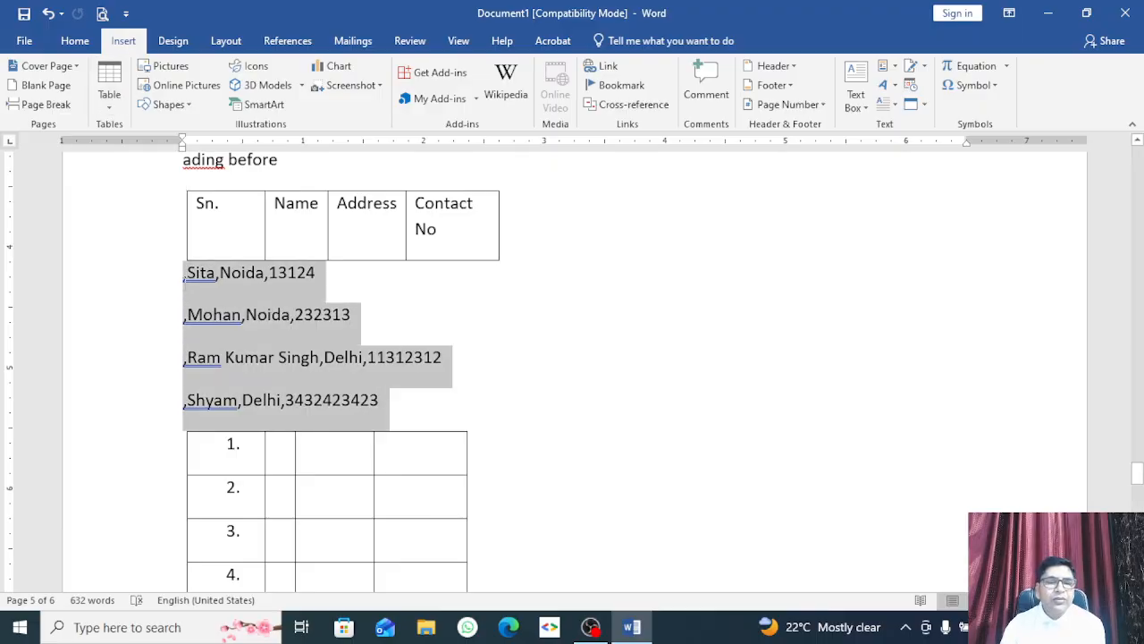
click(111, 109)
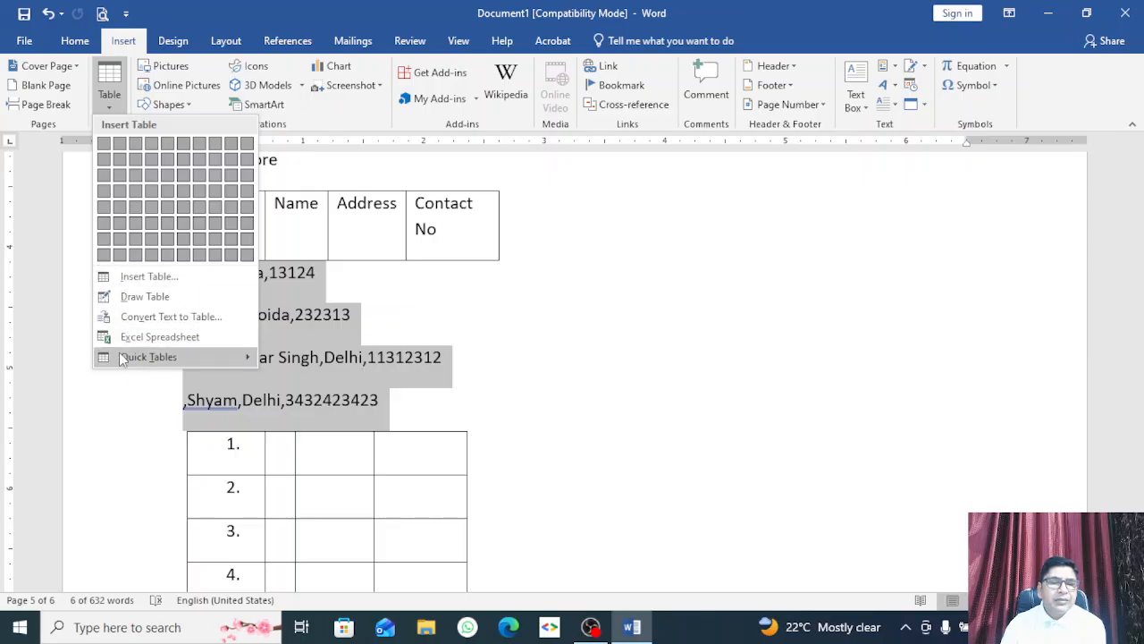
click(170, 317)
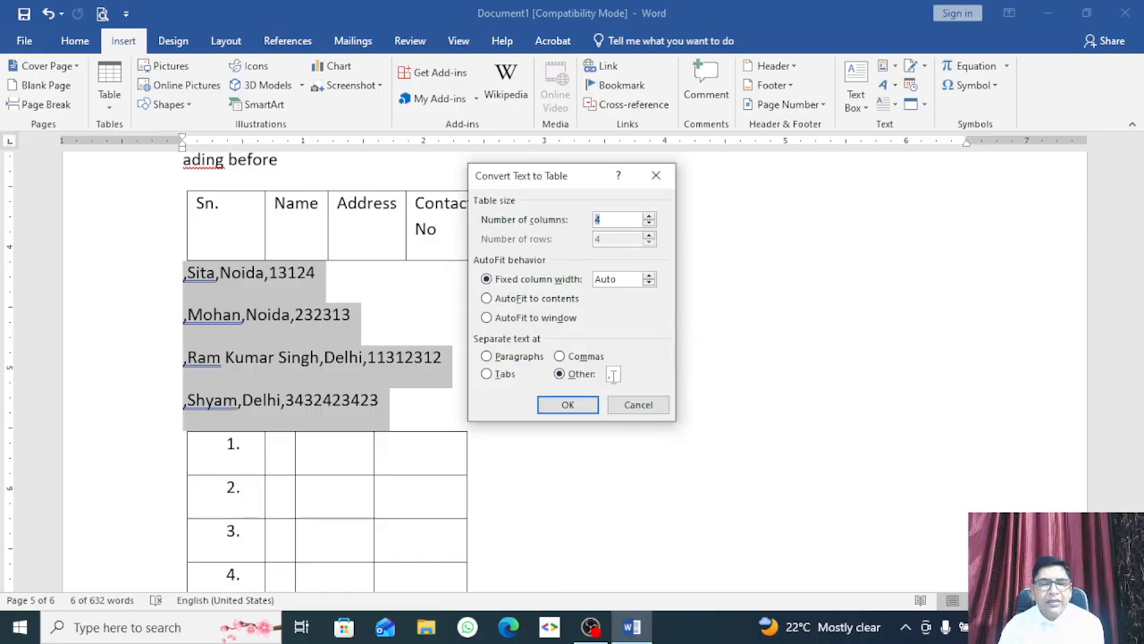
click(569, 405)
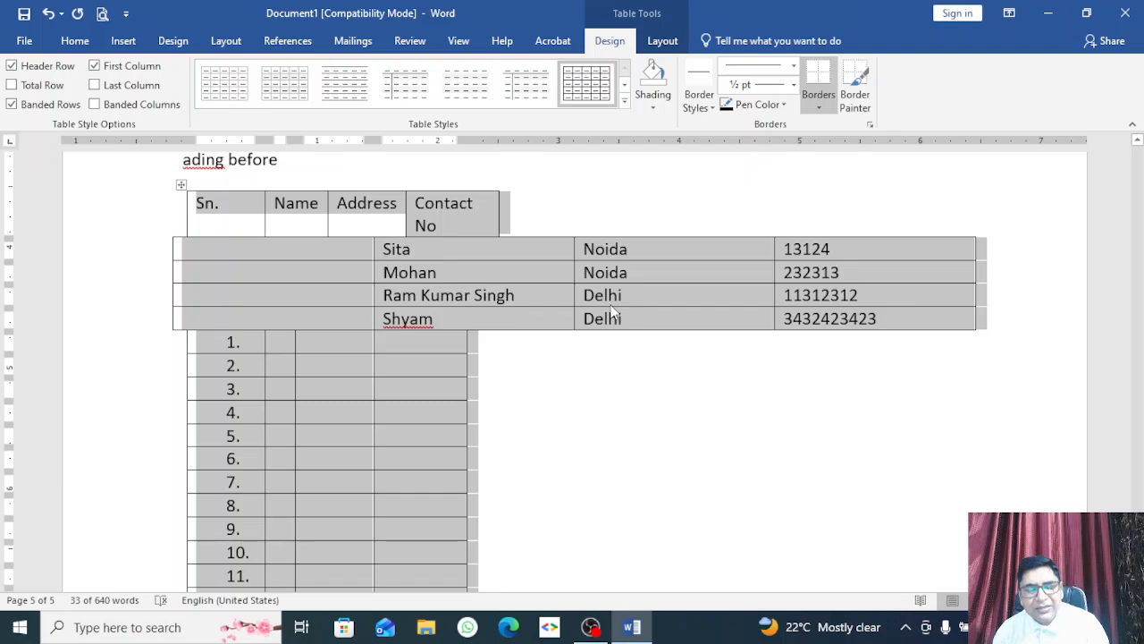
key(ctrl+z)
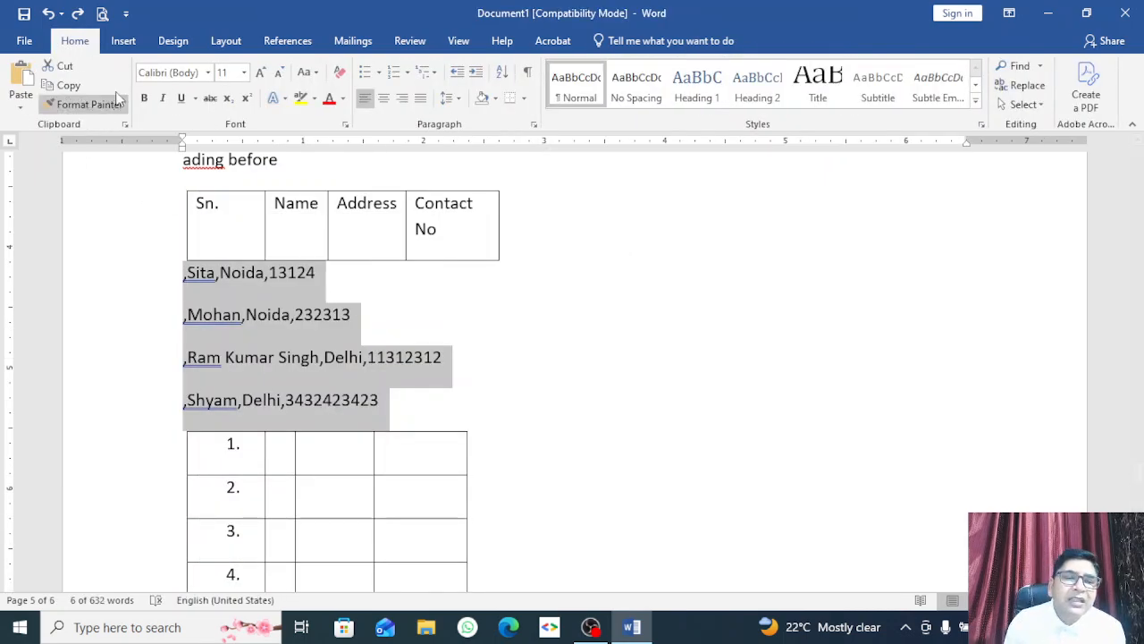
click(124, 41)
click(111, 106)
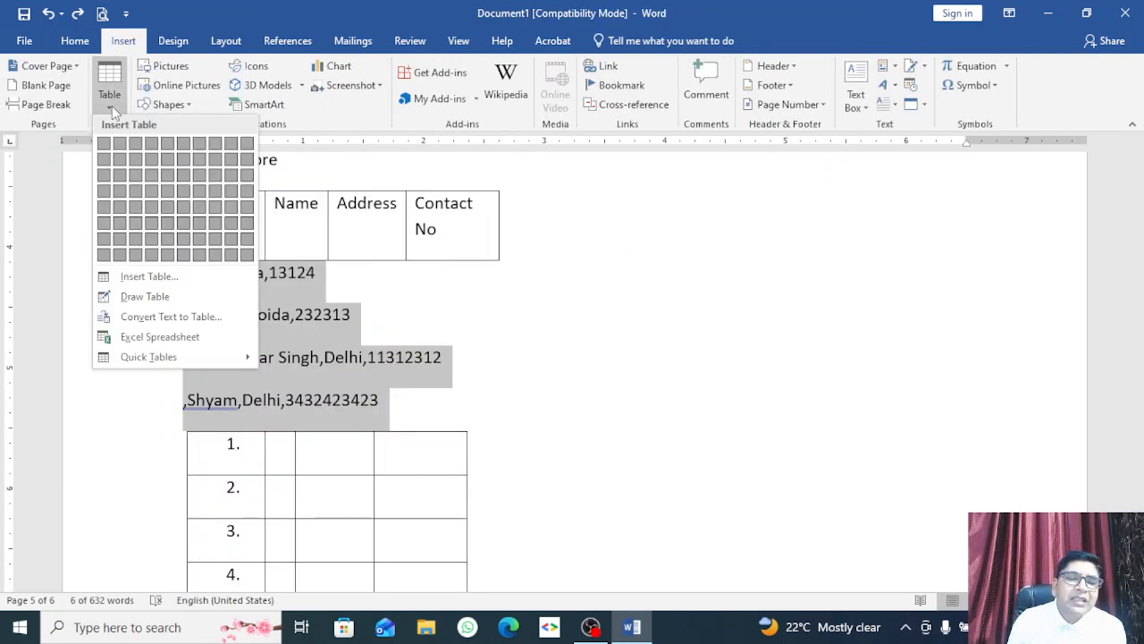
click(157, 317)
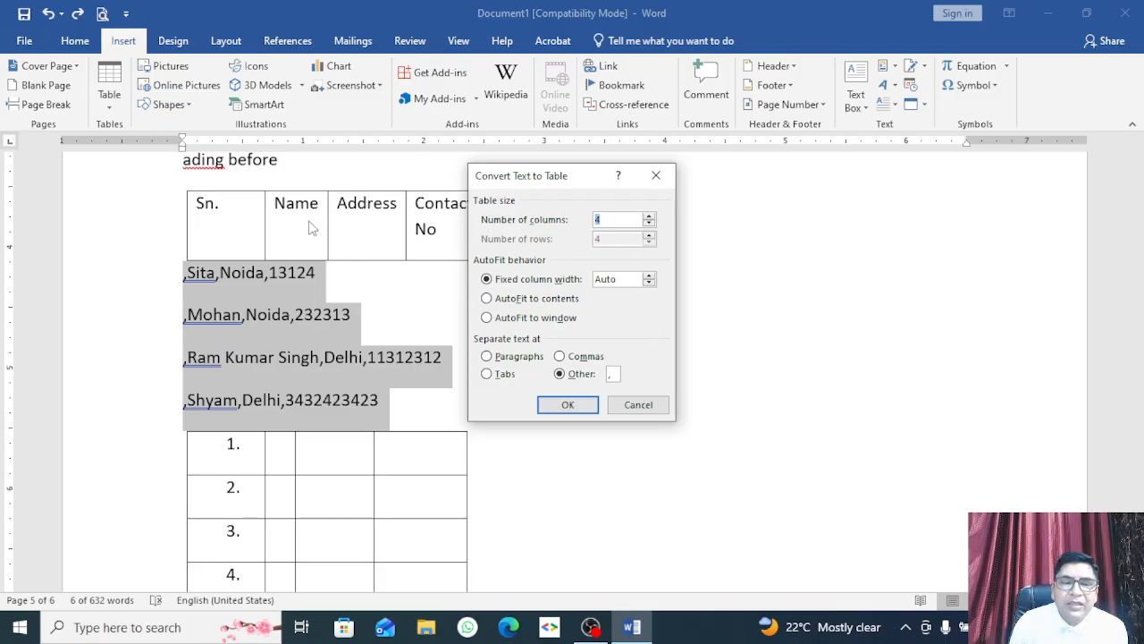
click(568, 407)
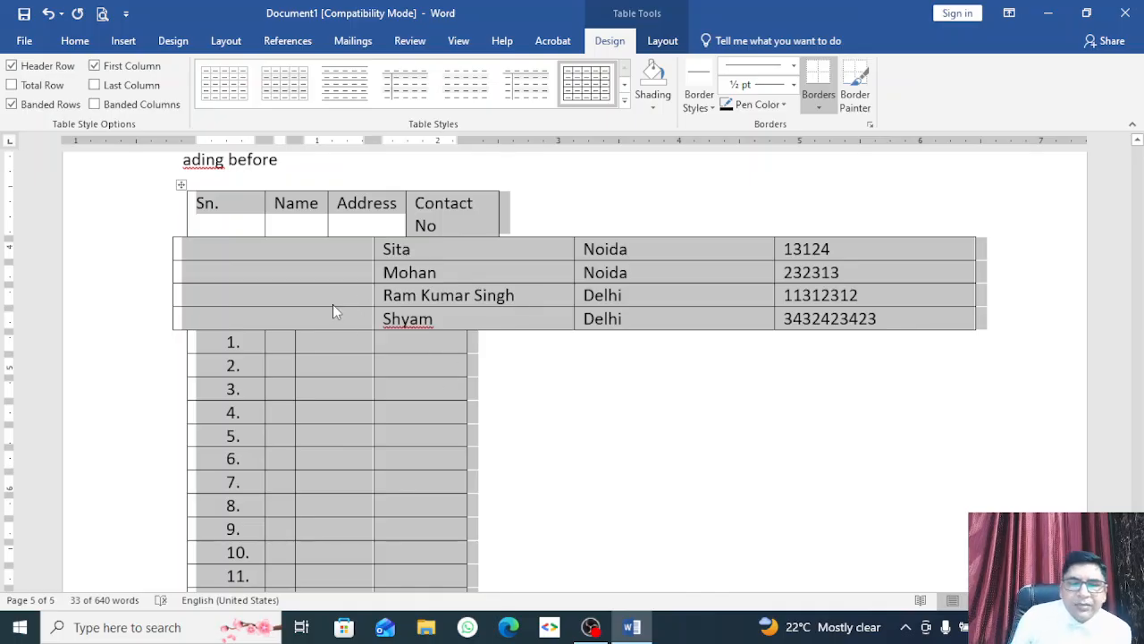
click(330, 268)
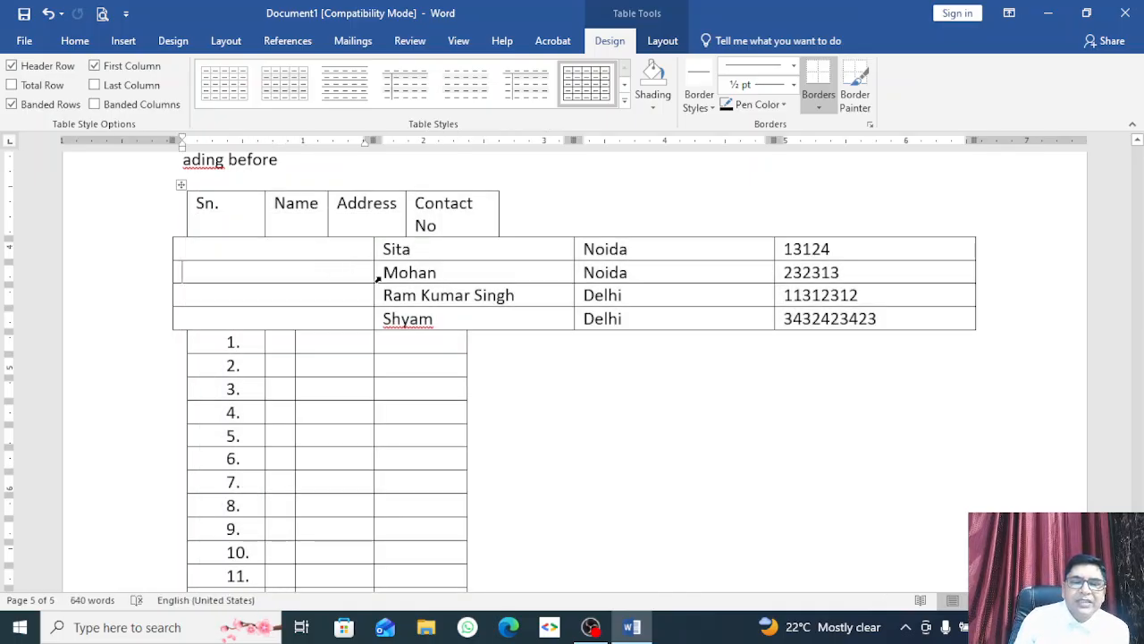
drag(374, 274, 265, 278)
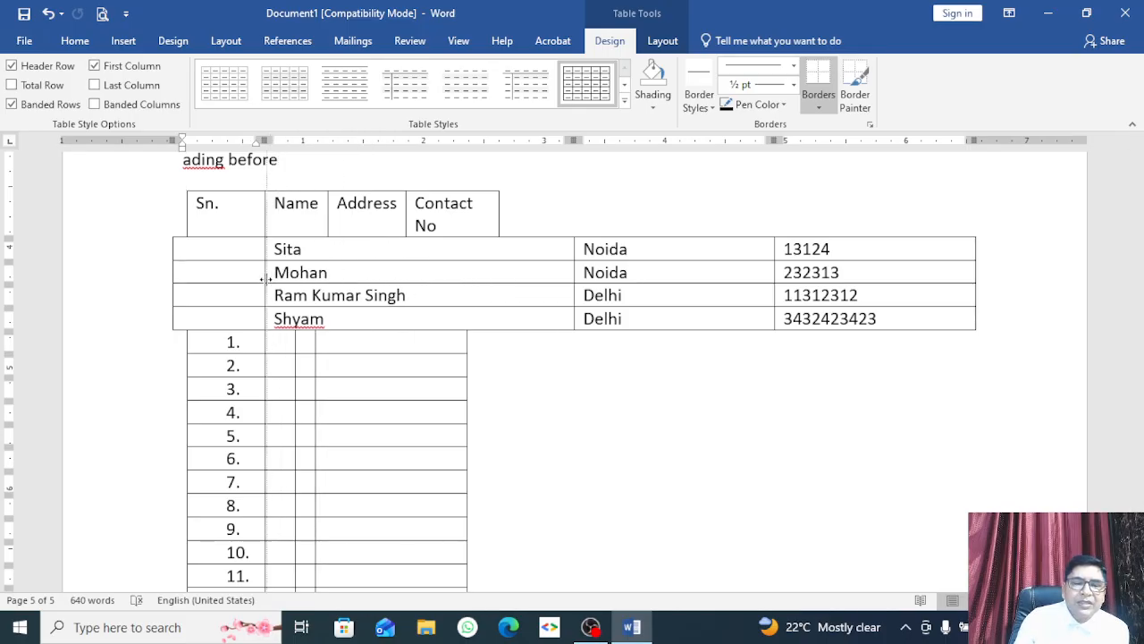
click(166, 276)
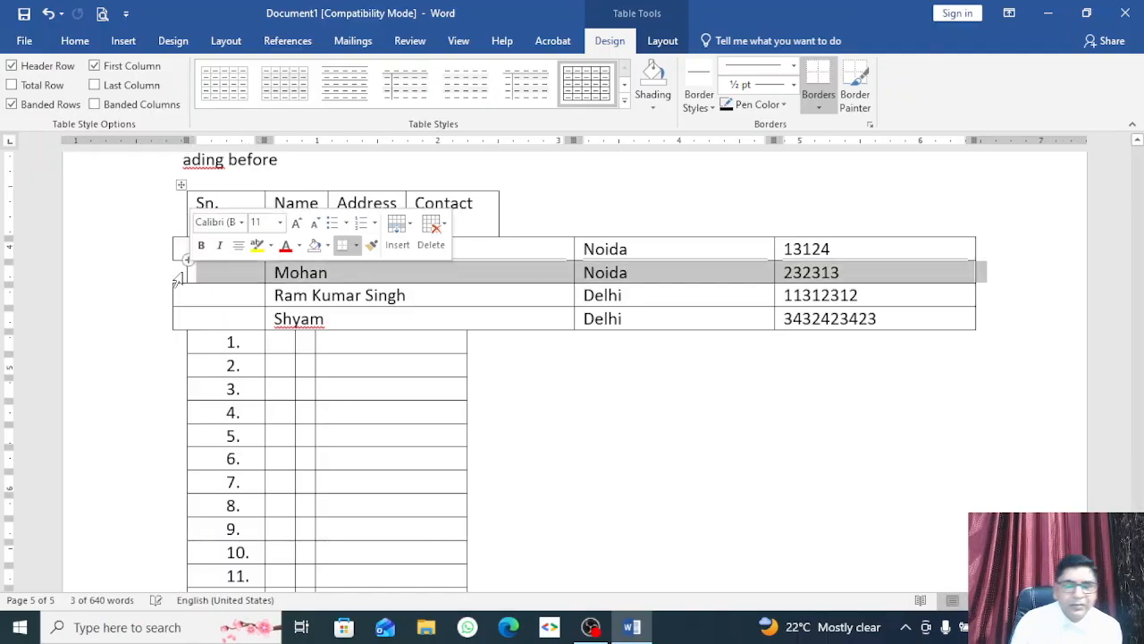
key(ctrl+z)
key(ctrl+z)
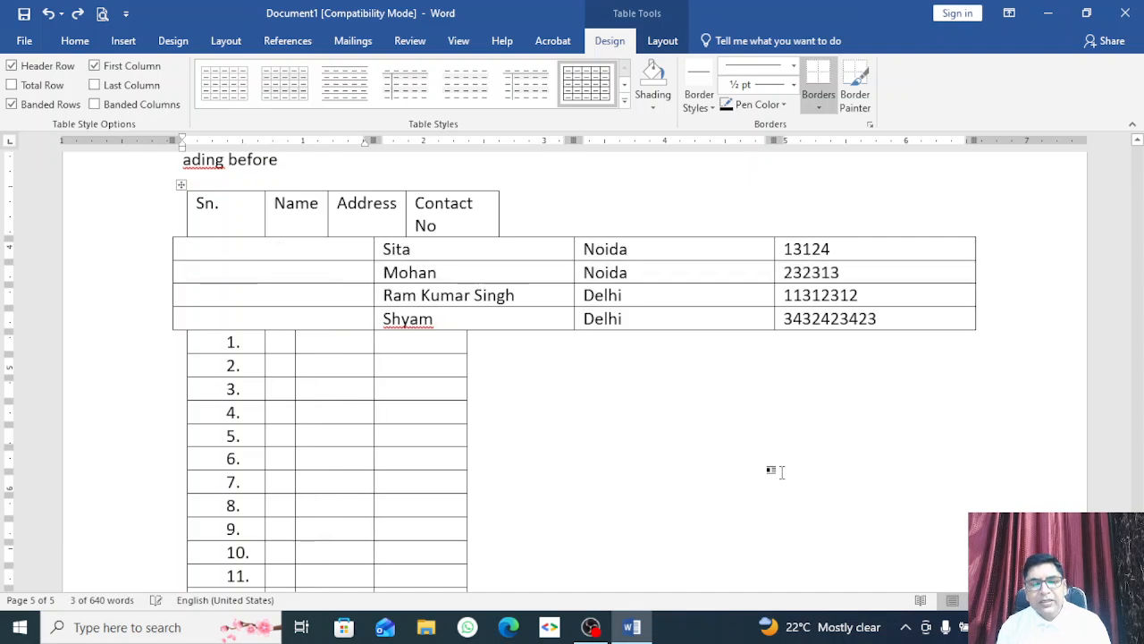
Step: Turn the comma-separated lines back into table rows with Ctrl+Y
scroll(605, 432, down, 7)
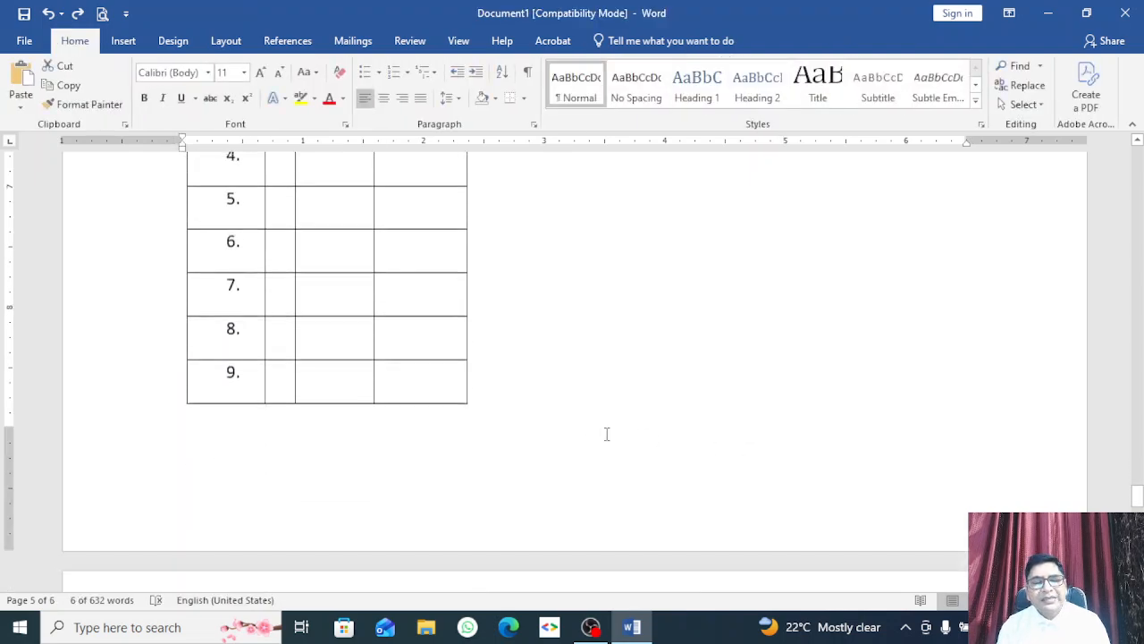
scroll(605, 431, up, 5)
key(ctrl+y)
key(ctrl+y)
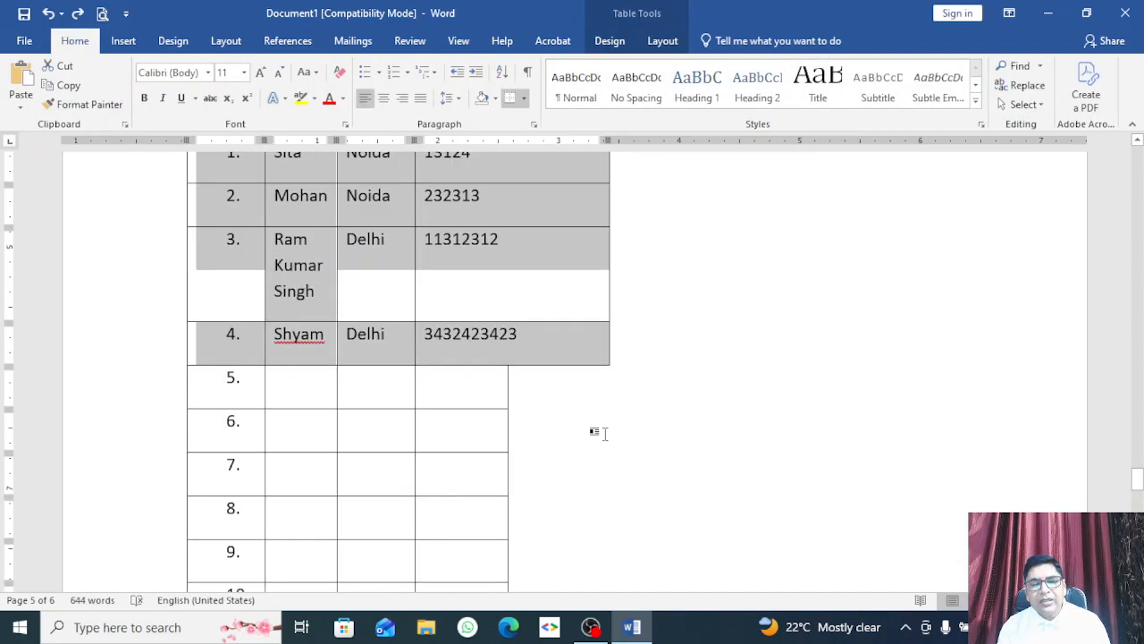
scroll(605, 431, up, 2)
scroll(599, 430, up, 2)
scroll(419, 375, down, 5)
scroll(437, 367, up, 9)
scroll(438, 369, down, 3)
scroll(437, 368, down, 6)
scroll(406, 363, up, 4)
scroll(247, 399, down, 10)
scroll(295, 393, down, 3)
scroll(629, 349, up, 12)
scroll(626, 349, up, 10)
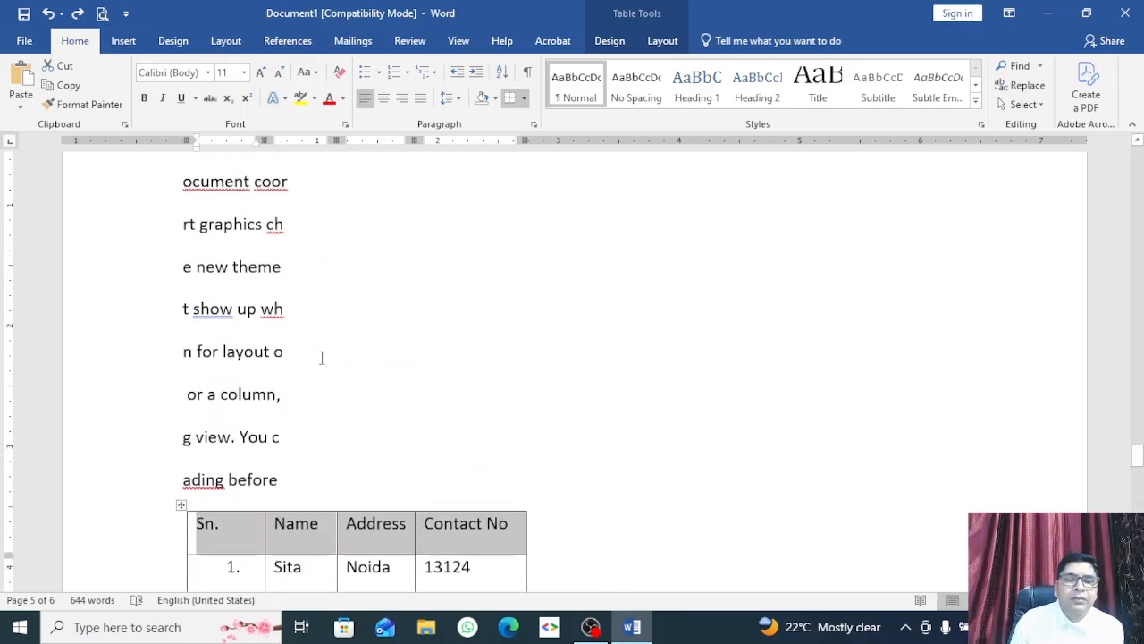
scroll(322, 345, down, 8)
scroll(317, 374, down, 7)
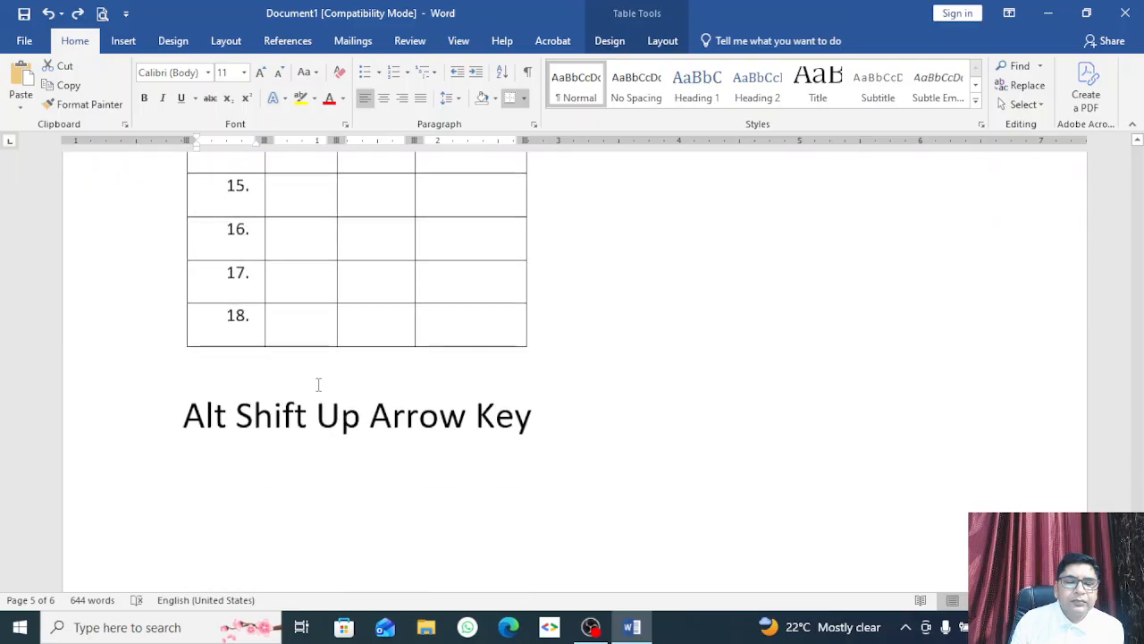
Step: Place the caret after 'Key' at the end of the Alt Shift Up Arrow Key heading, with Insert tools showing
click(340, 454)
scroll(349, 458, down, 5)
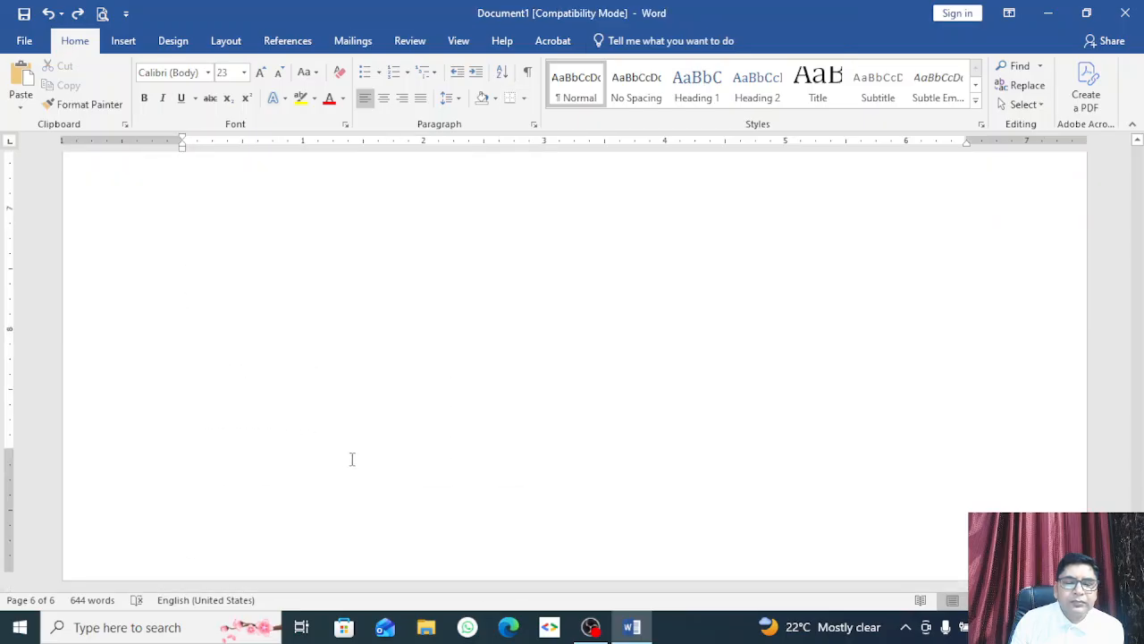
scroll(346, 358, up, 5)
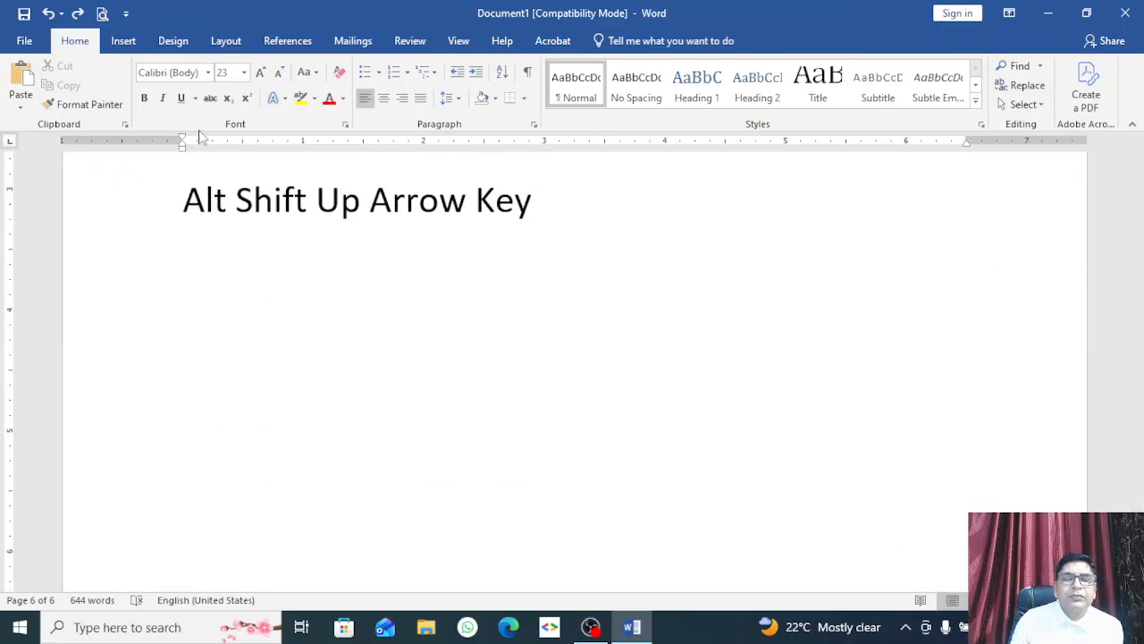
click(123, 42)
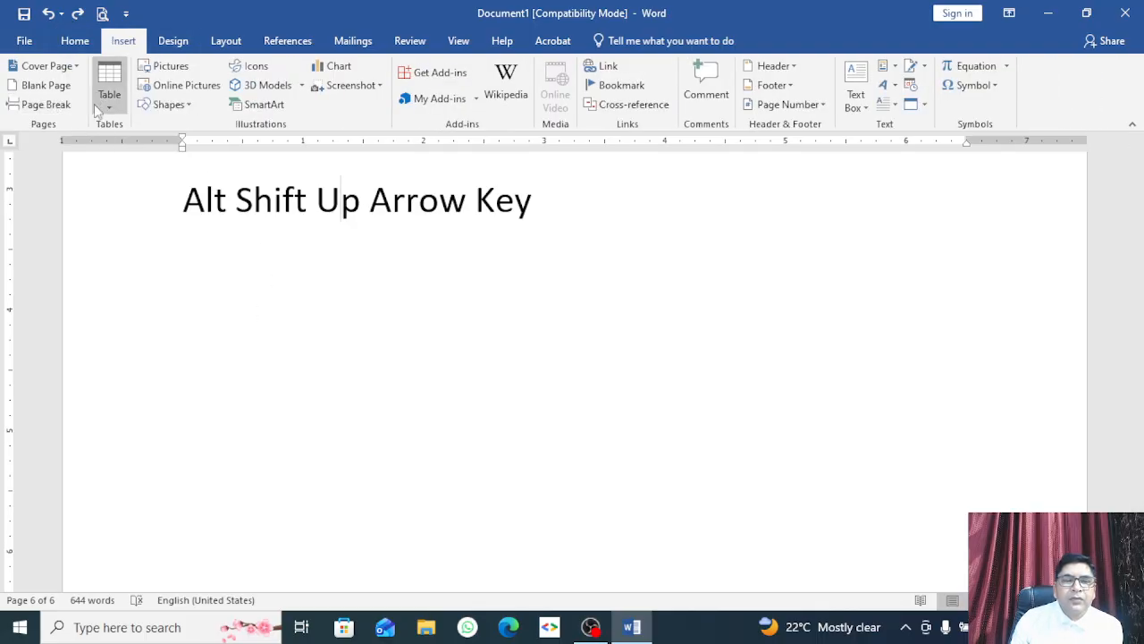
click(274, 270)
scroll(311, 320, up, 1)
scroll(311, 320, up, 4)
scroll(304, 323, down, 5)
click(706, 220)
Step: Below the heading, type the first line: 1, a person's name, Director
key(Return)
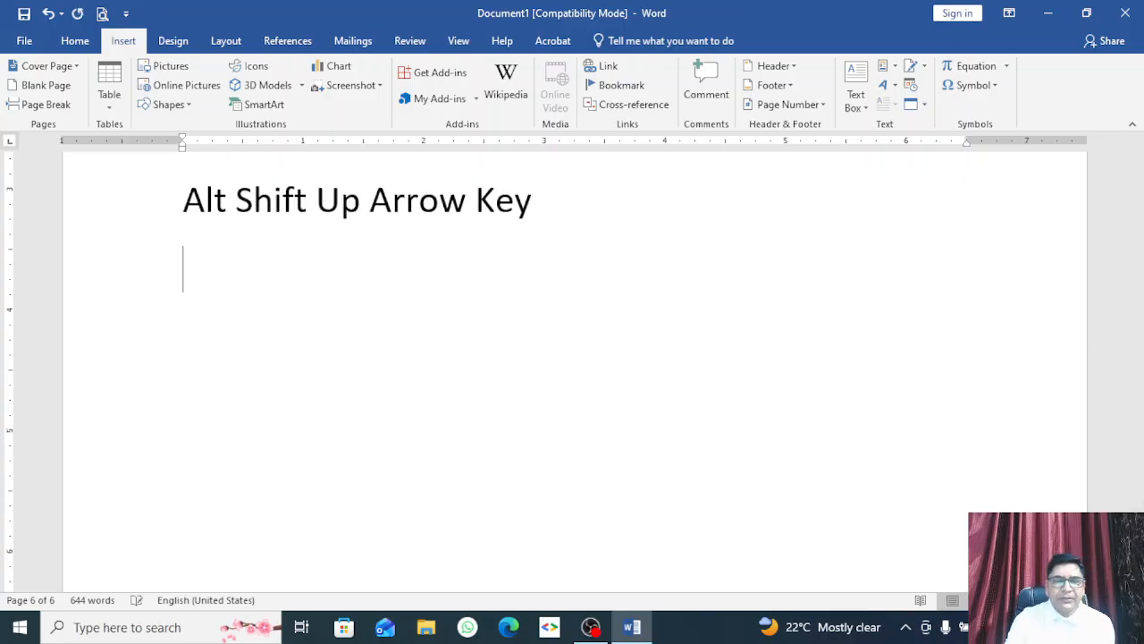
text(R)
key(BackSpace)
text(2)
key(BackSpace)
text(1)
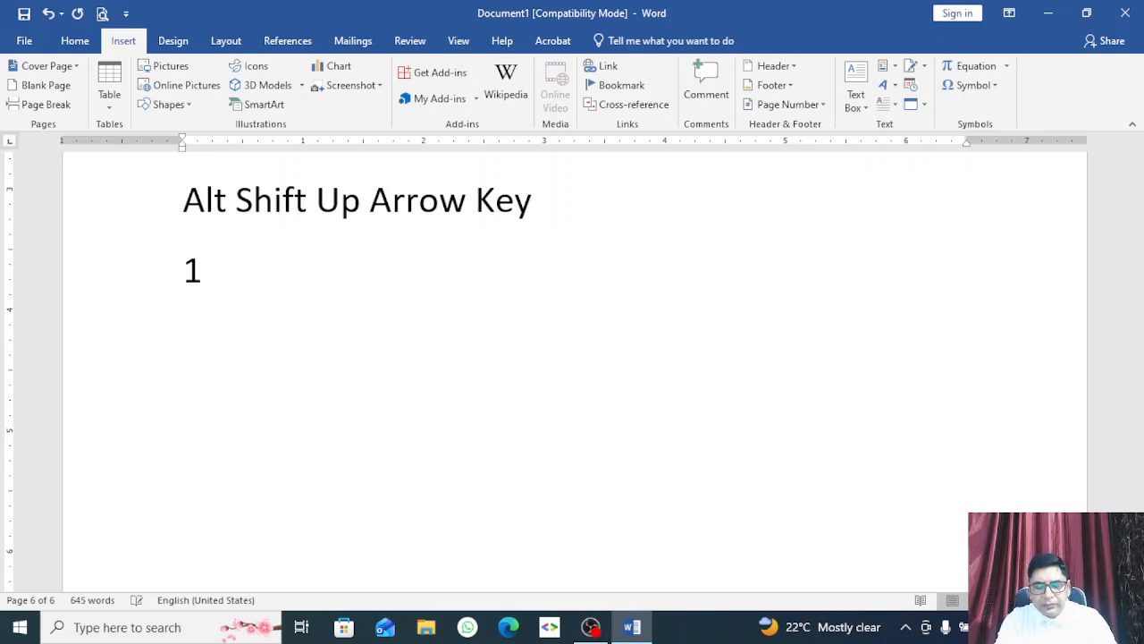
text(, )
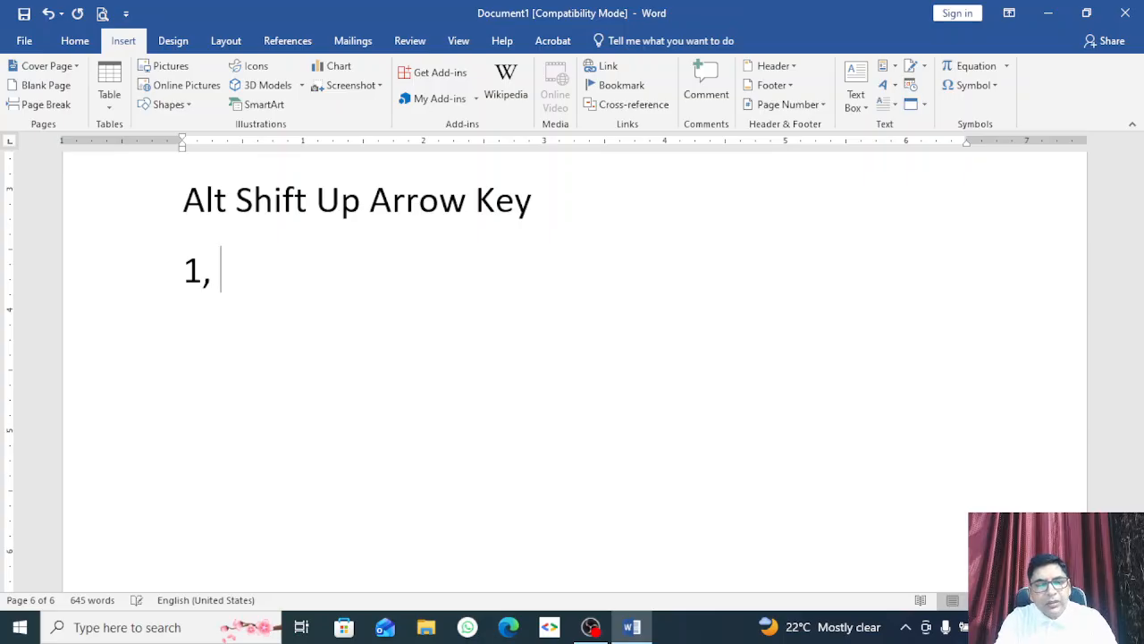
text(rama)
key(BackSpace)
key(BackSpace)
key(BackSpace)
key(BackSpace)
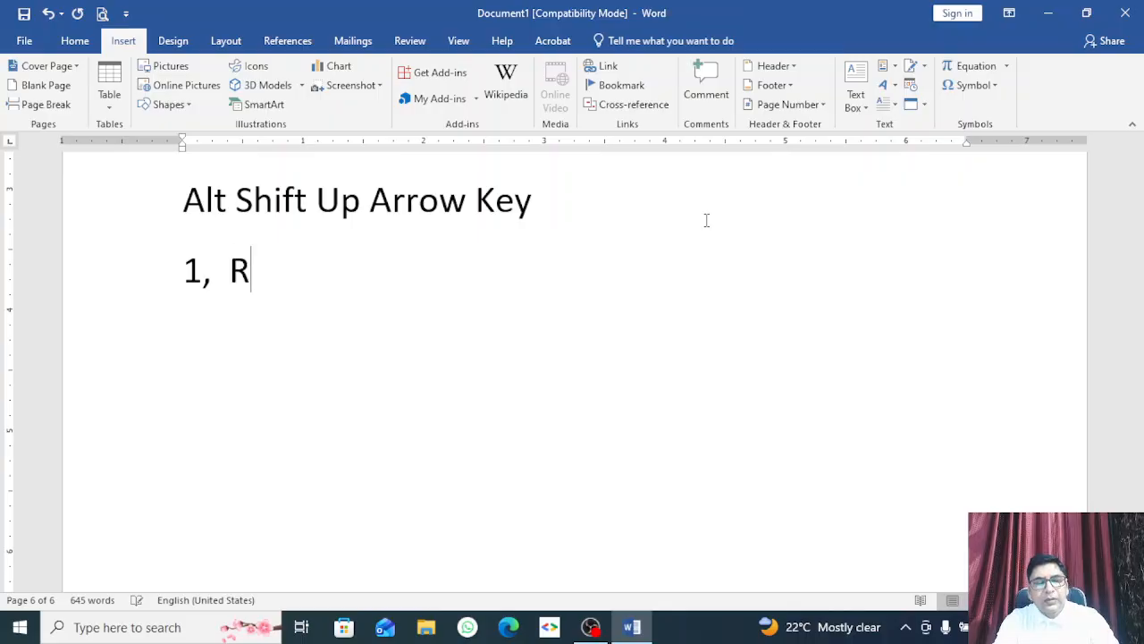
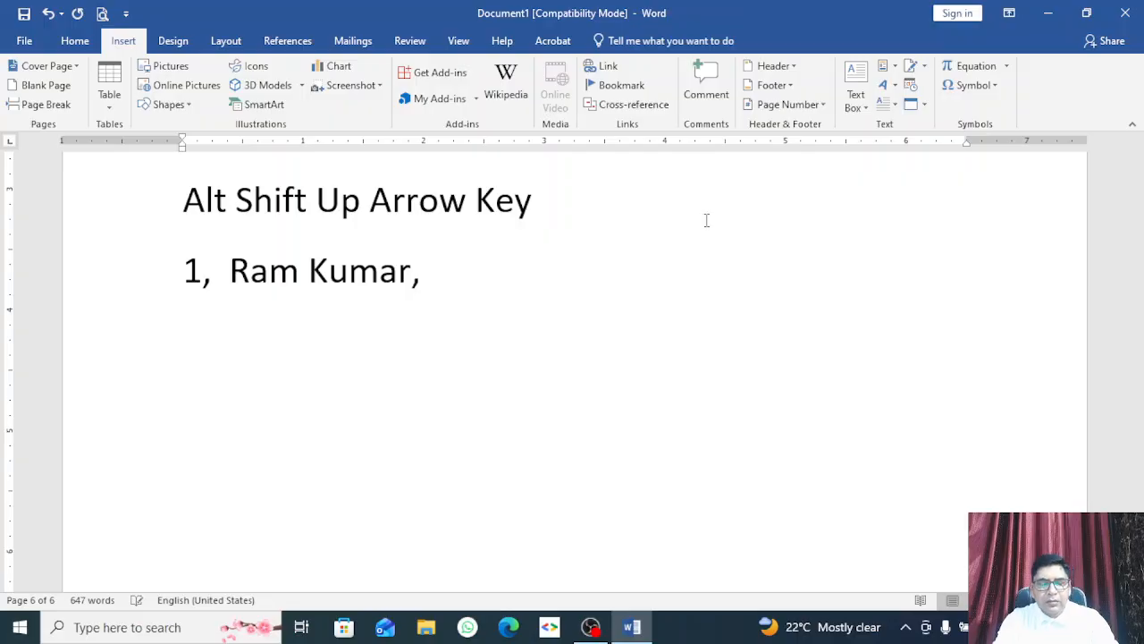
text(, Directro)
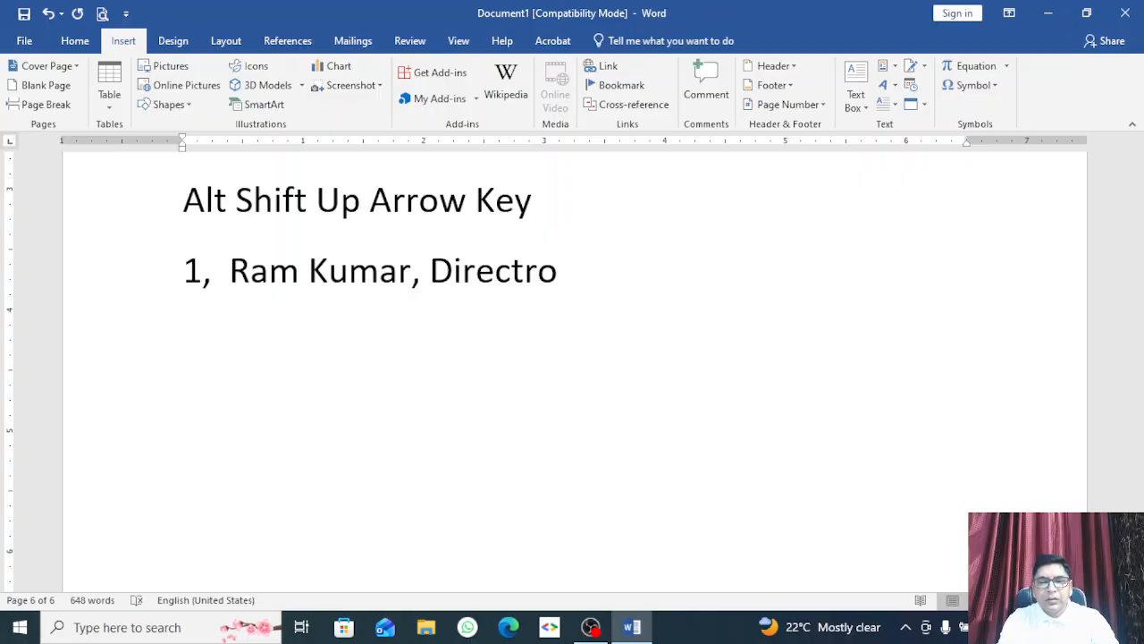
key(BackSpace)
key(BackSpace)
text(or)
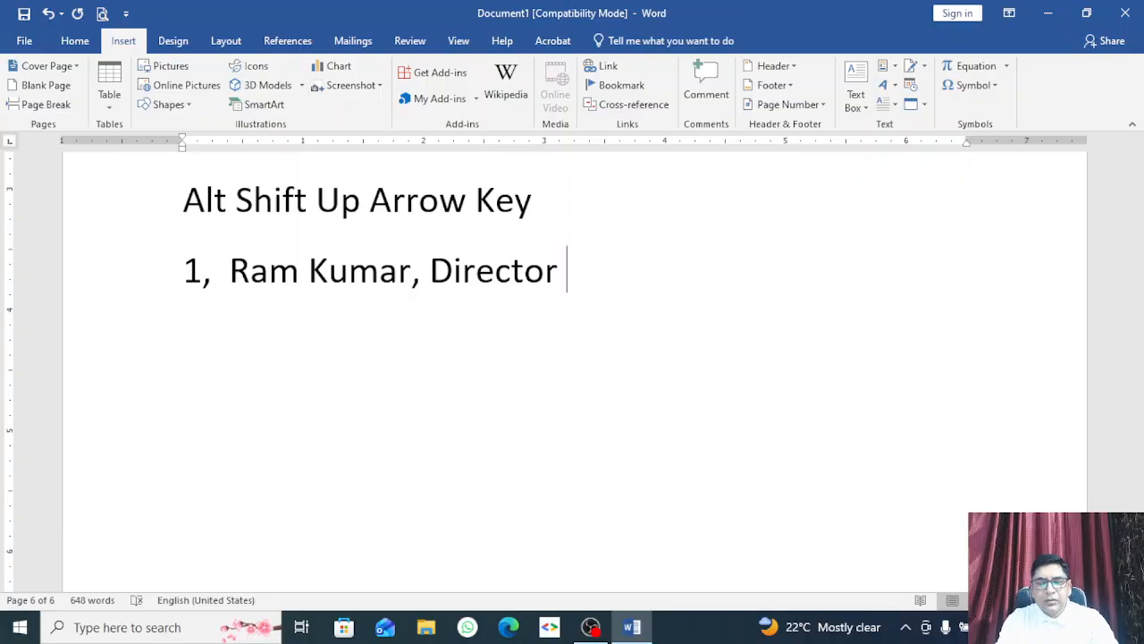
Step: Add lines 2 and 3, each with a number, a person's name, and the titles SA and DEO
key(Return)
text(22)
key(BackSpace)
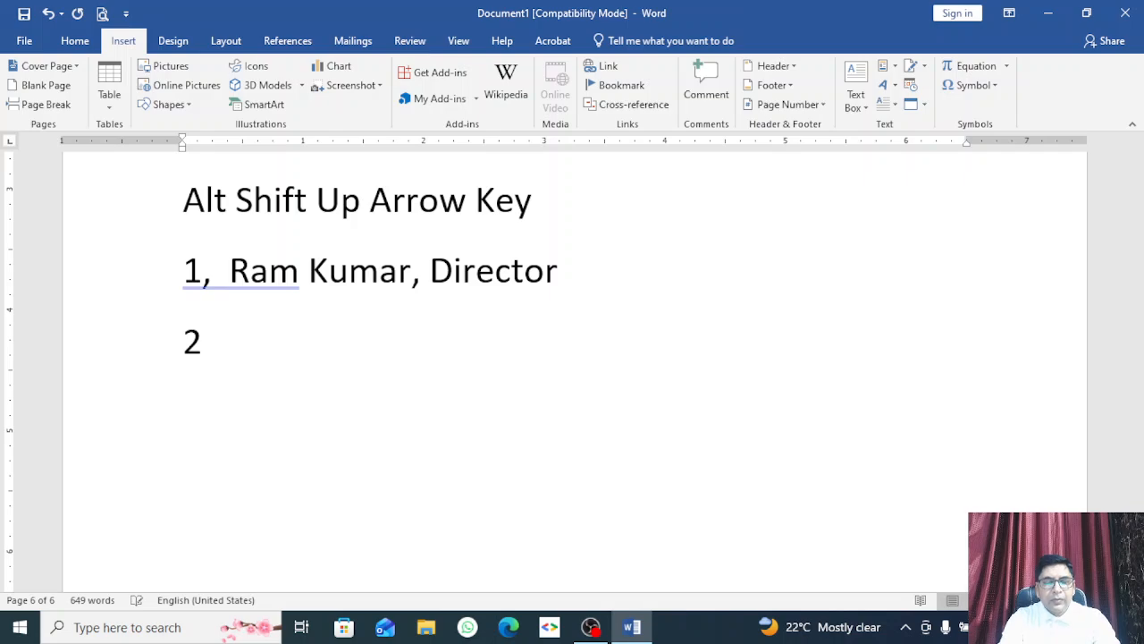
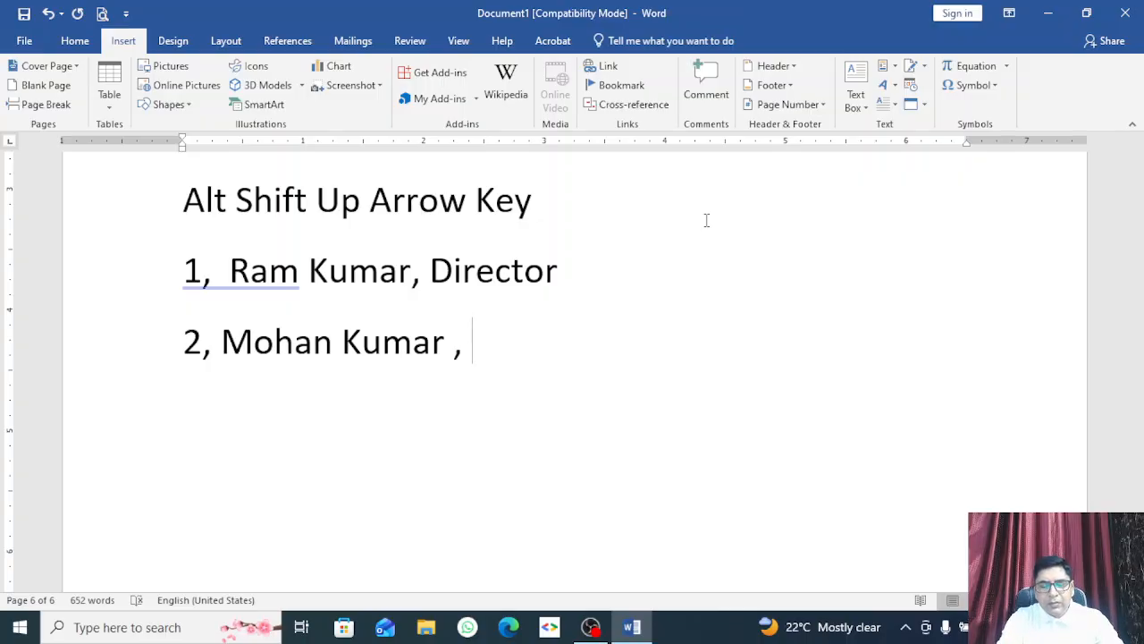
text(Sr.)
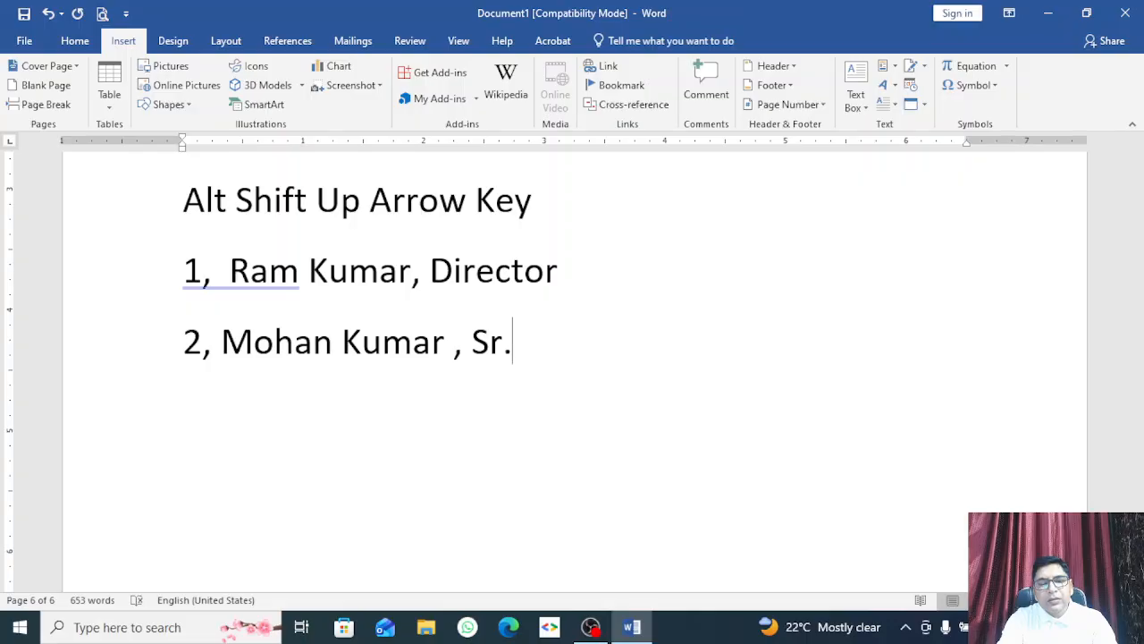
key(BackSpace)
key(BackSpace)
text(A)
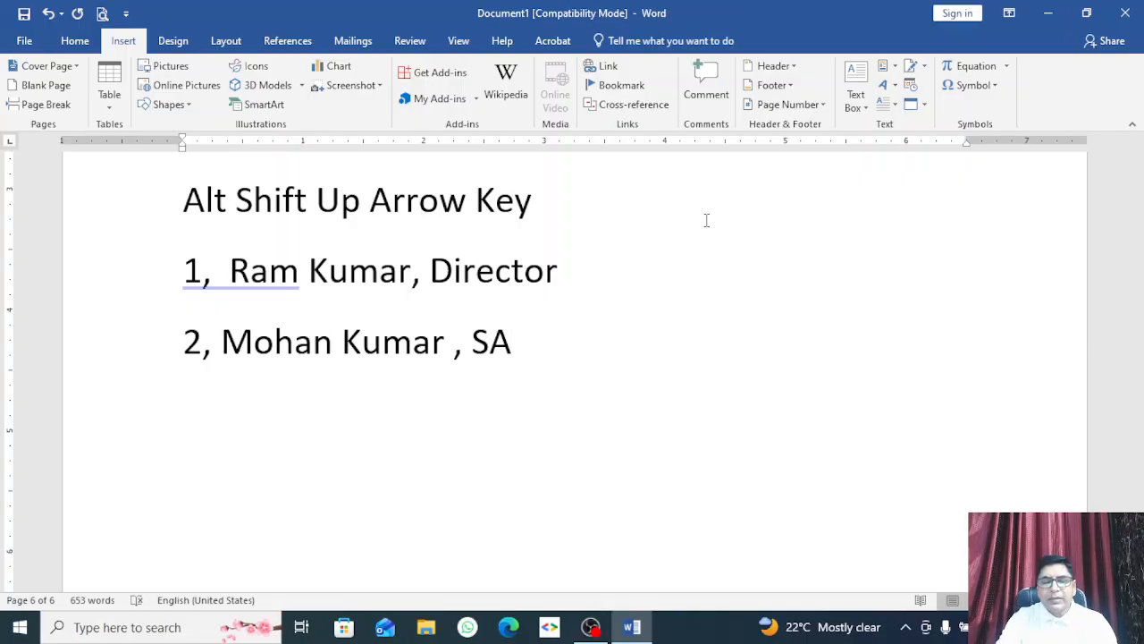
key(Return)
text(3, )
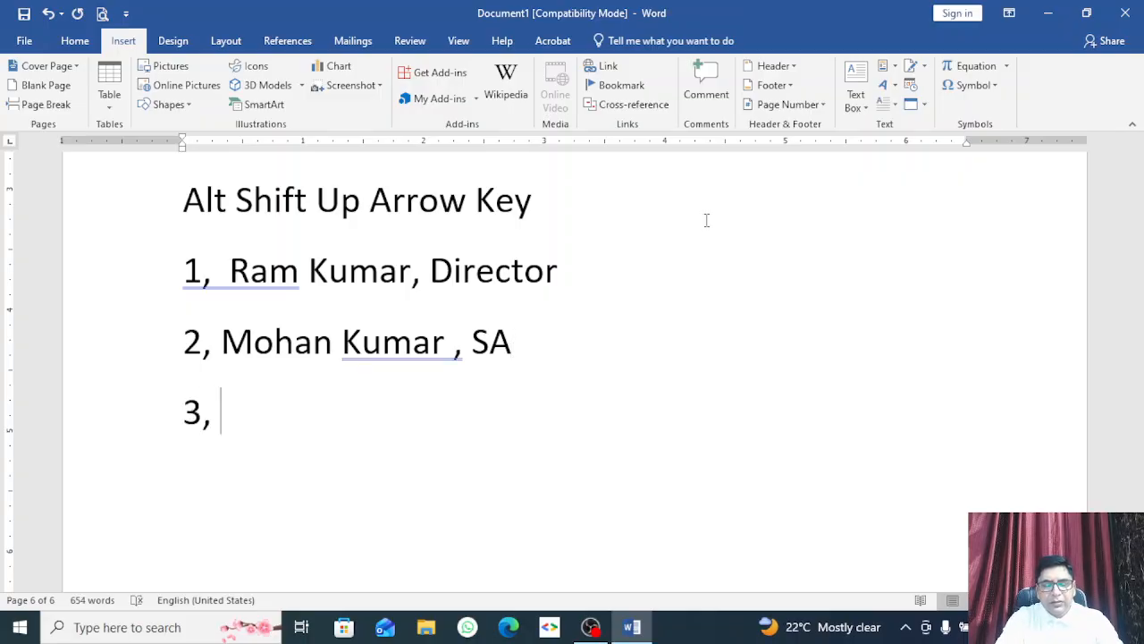
text(Shyam)
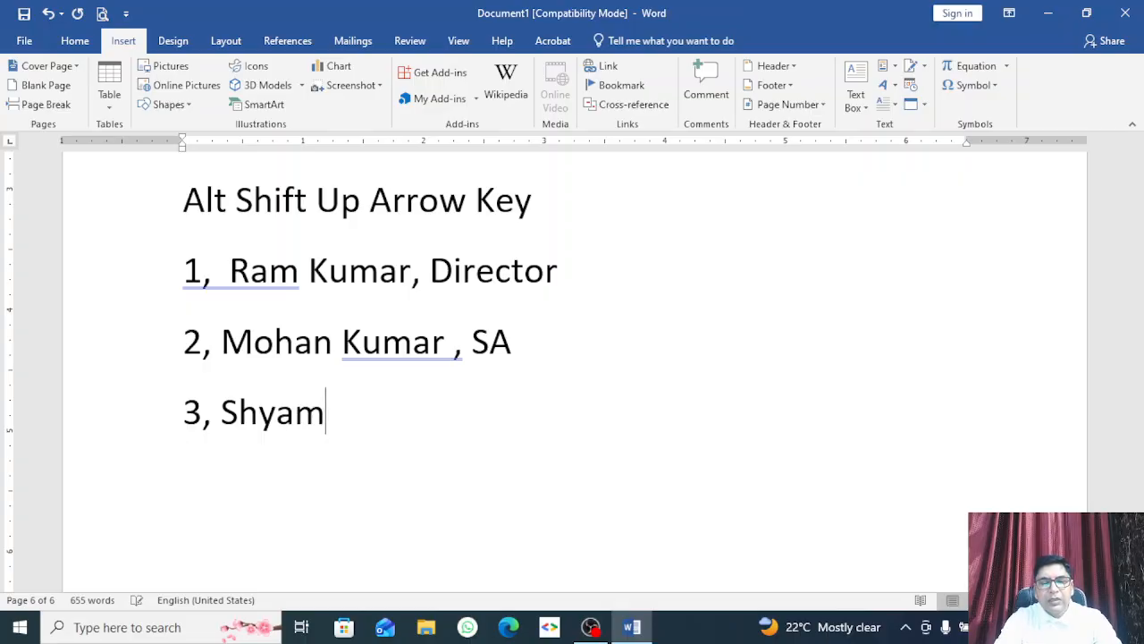
text(, )
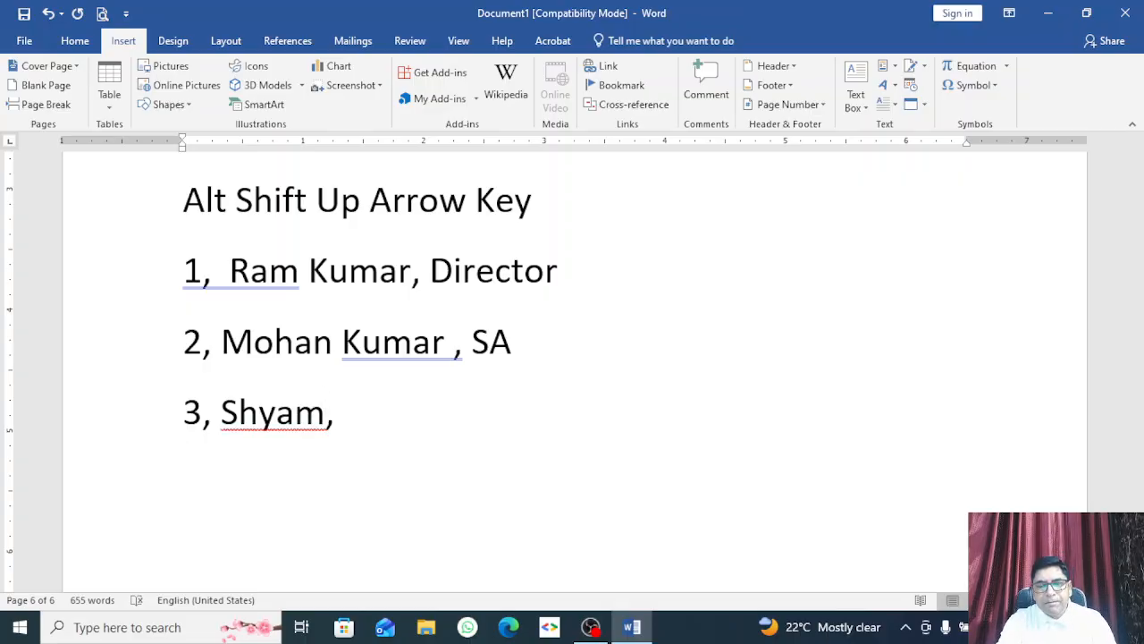
text(D)
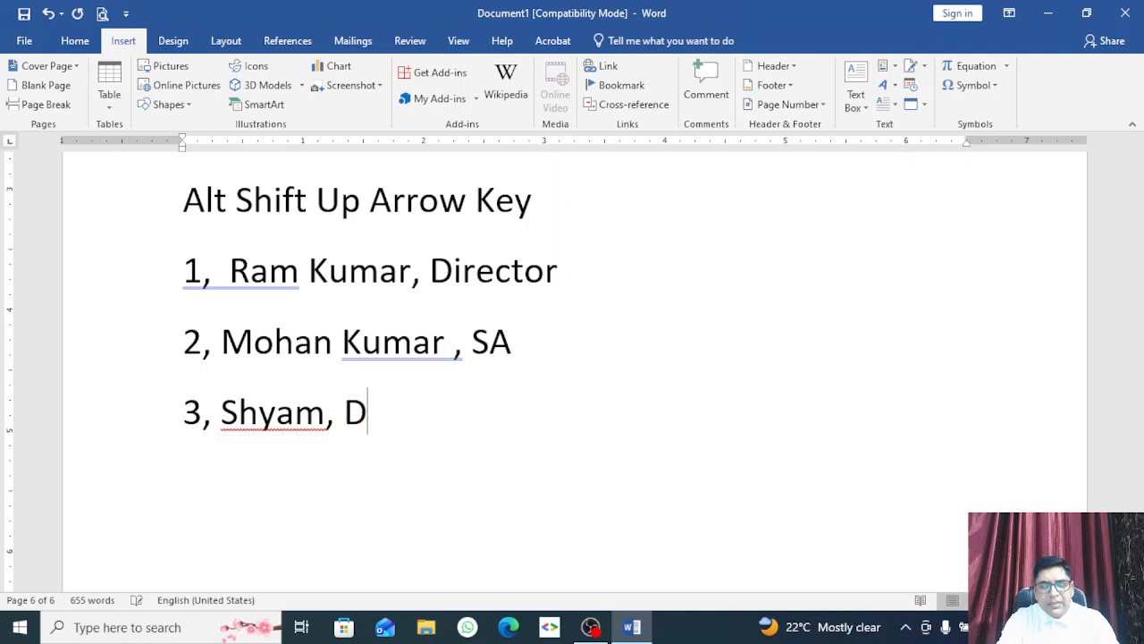
text(EO)
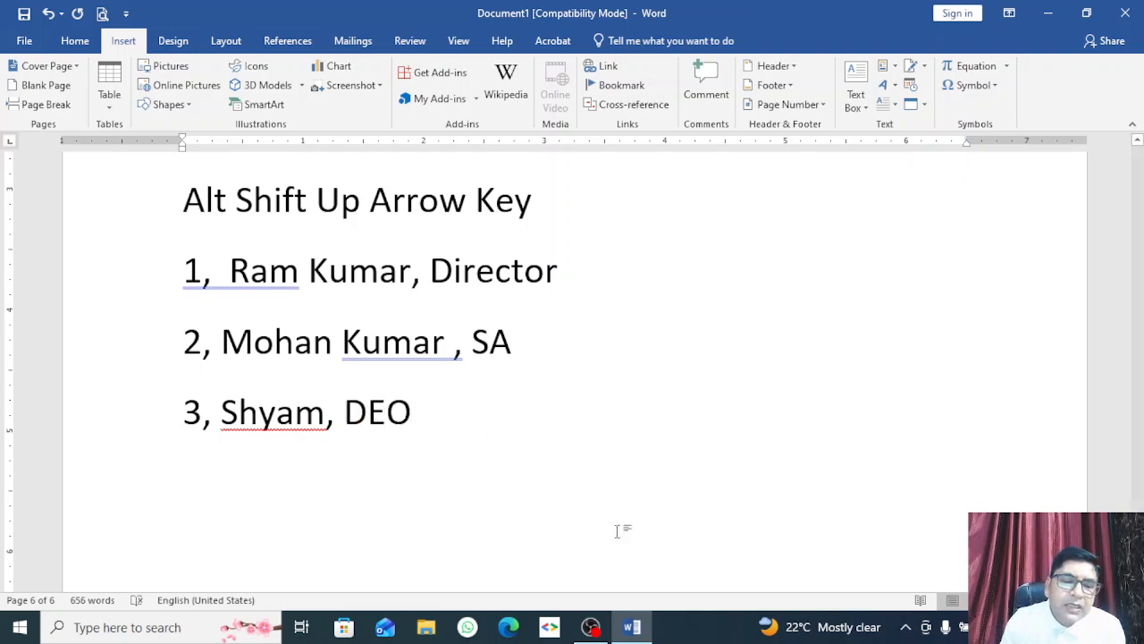
Step: Convert the three comma-separated lines into a 3-column, 3-row table
drag(464, 436, 192, 298)
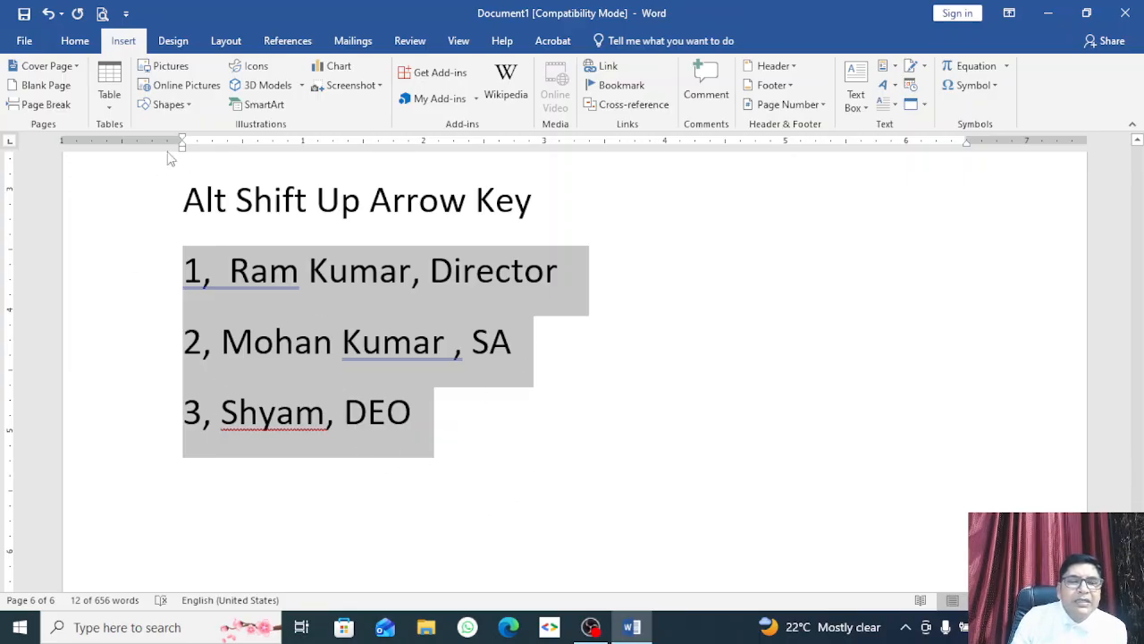
click(111, 100)
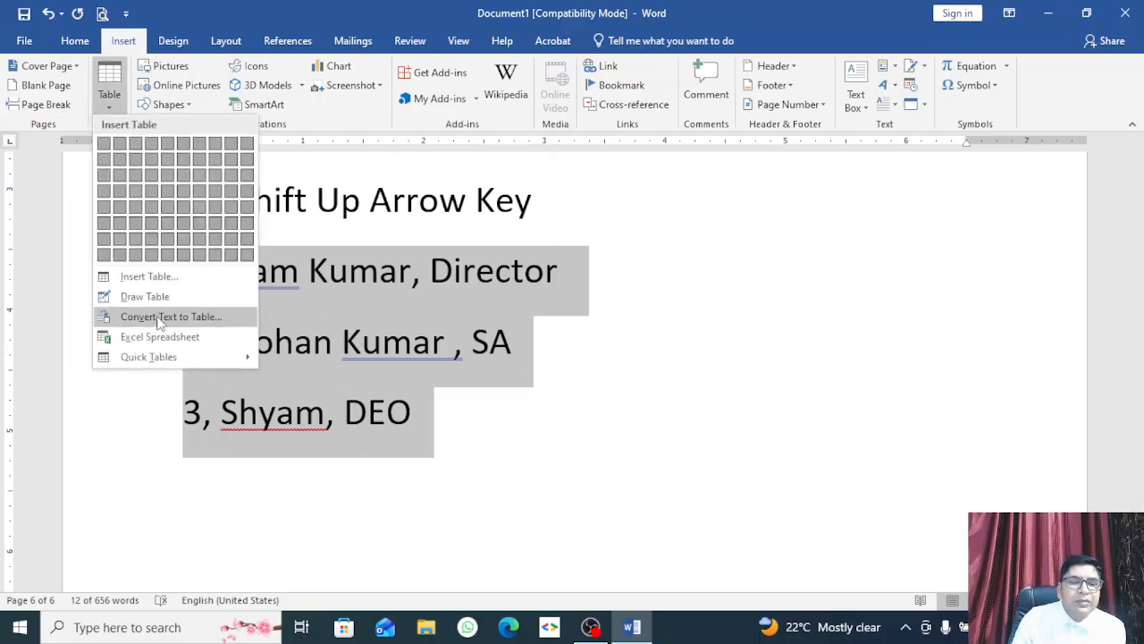
click(160, 318)
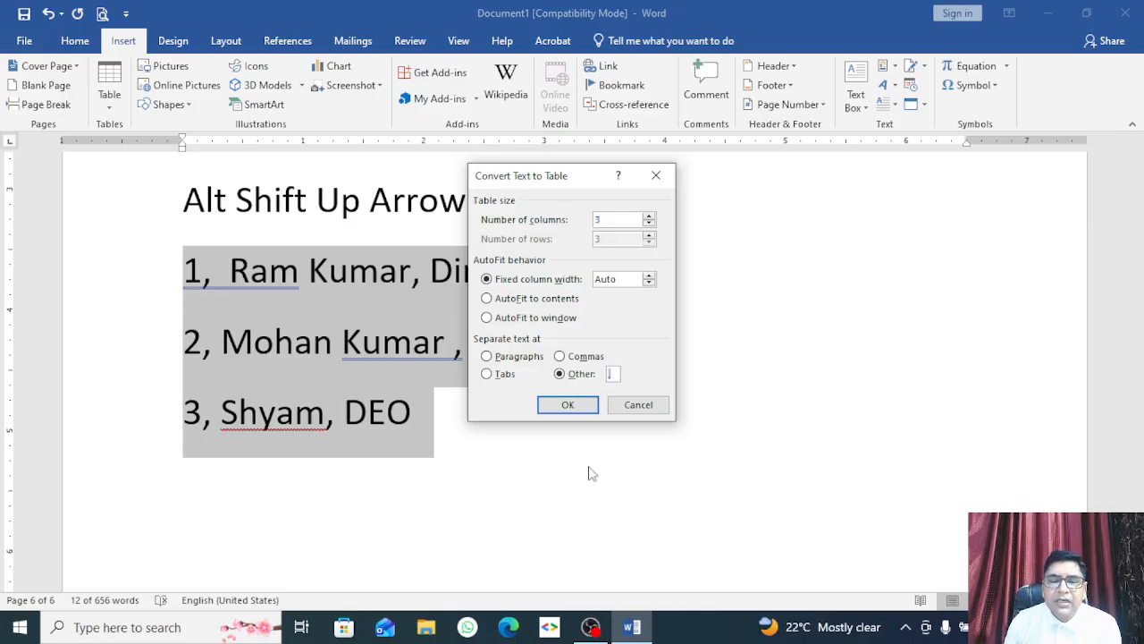
click(547, 404)
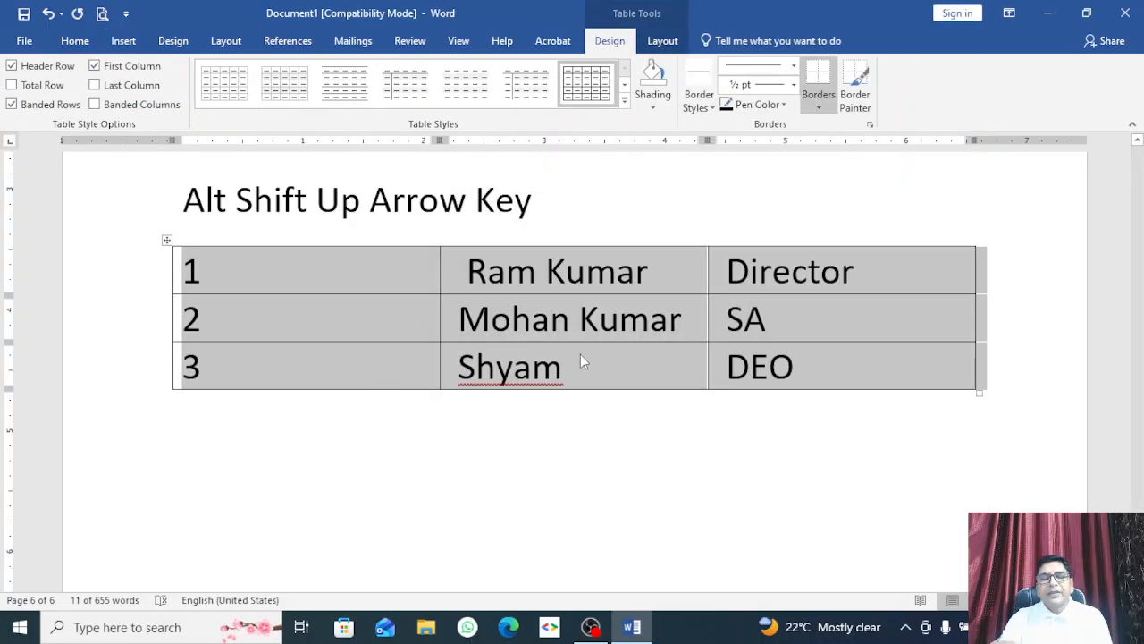
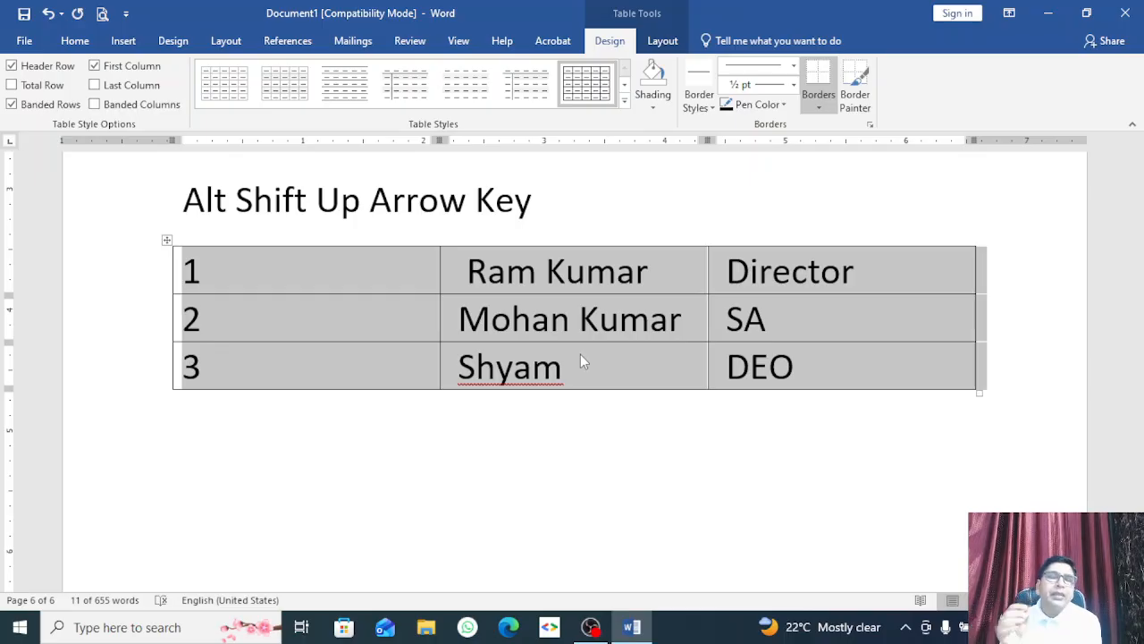
Step: Look over the table's Table Design, Layout and Insert ribbon options
click(662, 41)
click(606, 45)
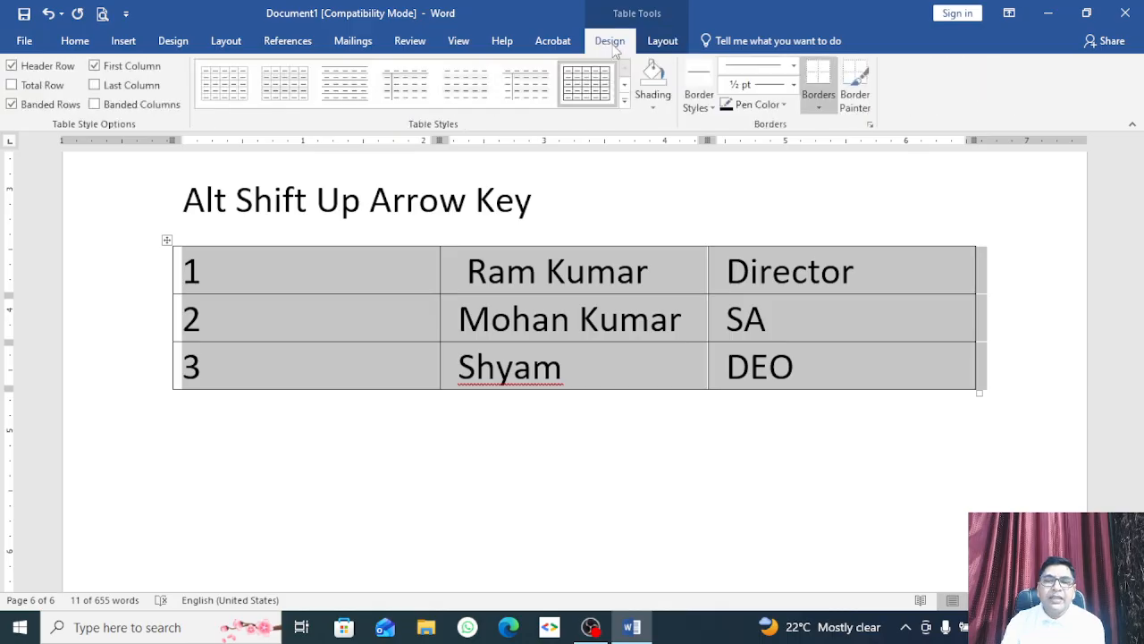
click(645, 46)
click(621, 45)
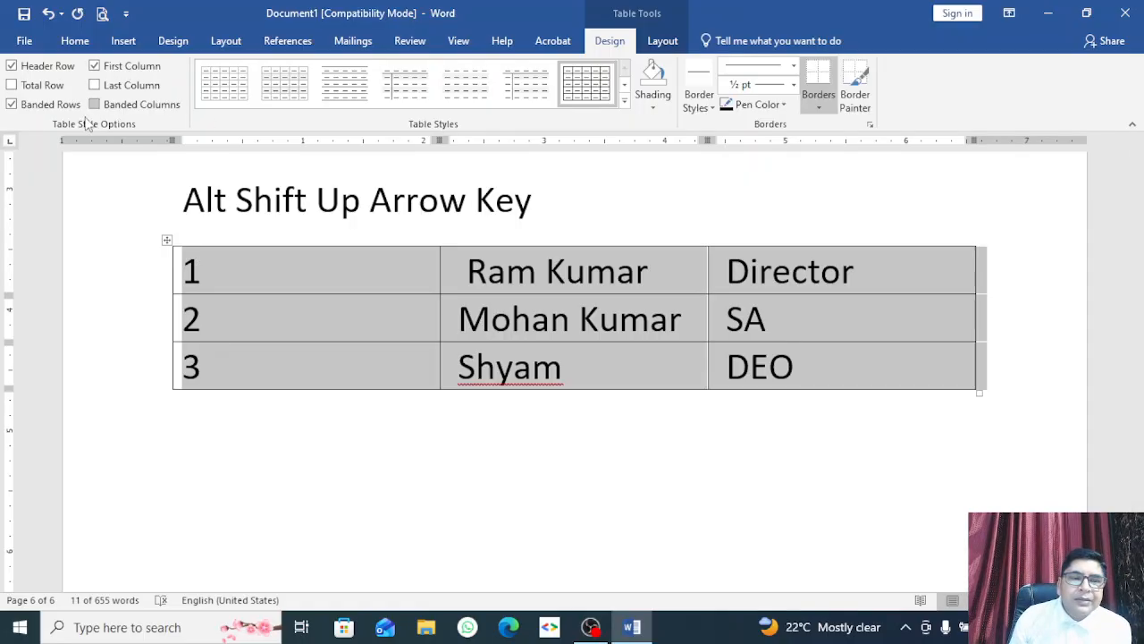
click(123, 40)
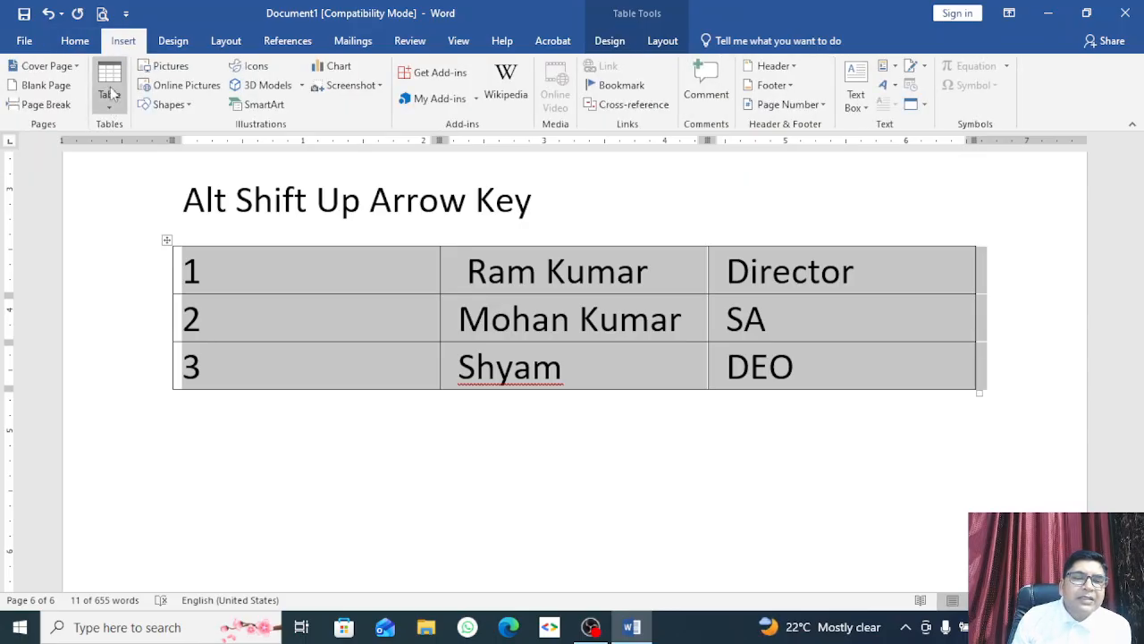
click(616, 41)
click(661, 42)
click(611, 41)
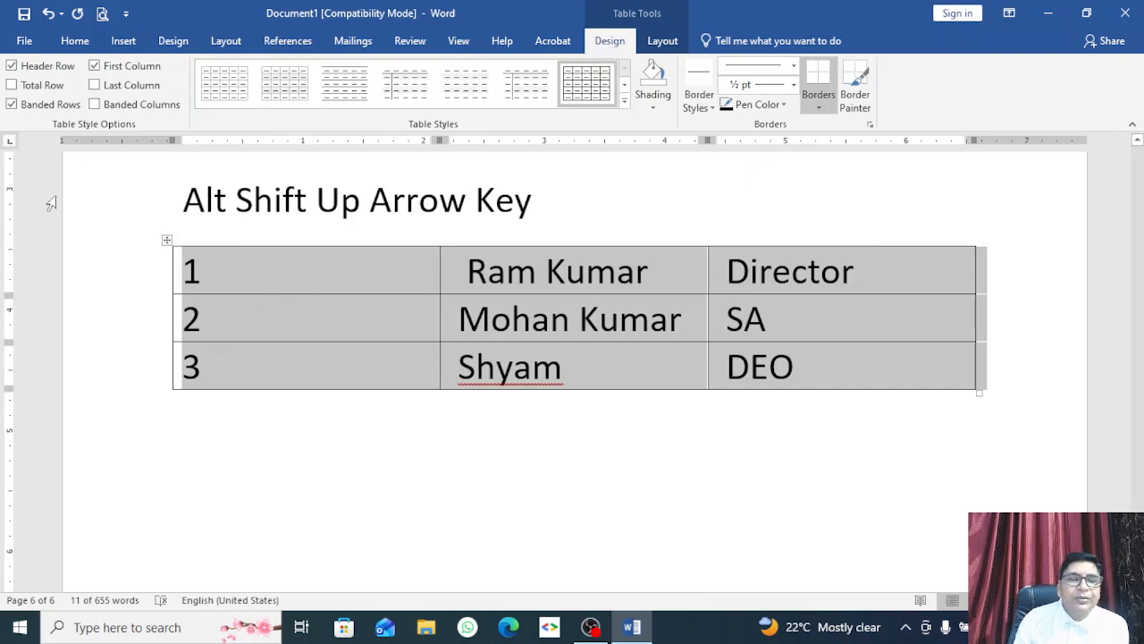
Step: Turn off Total Row and Banded Rows, leaving Banded Columns and Last Column off
click(23, 88)
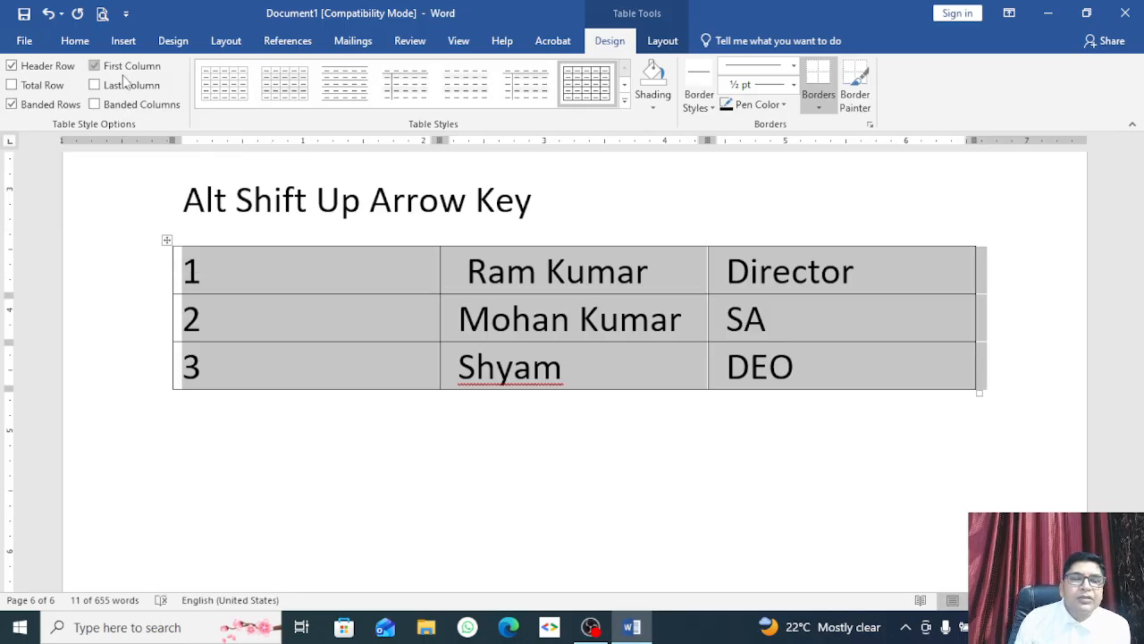
click(120, 107)
click(96, 85)
click(95, 104)
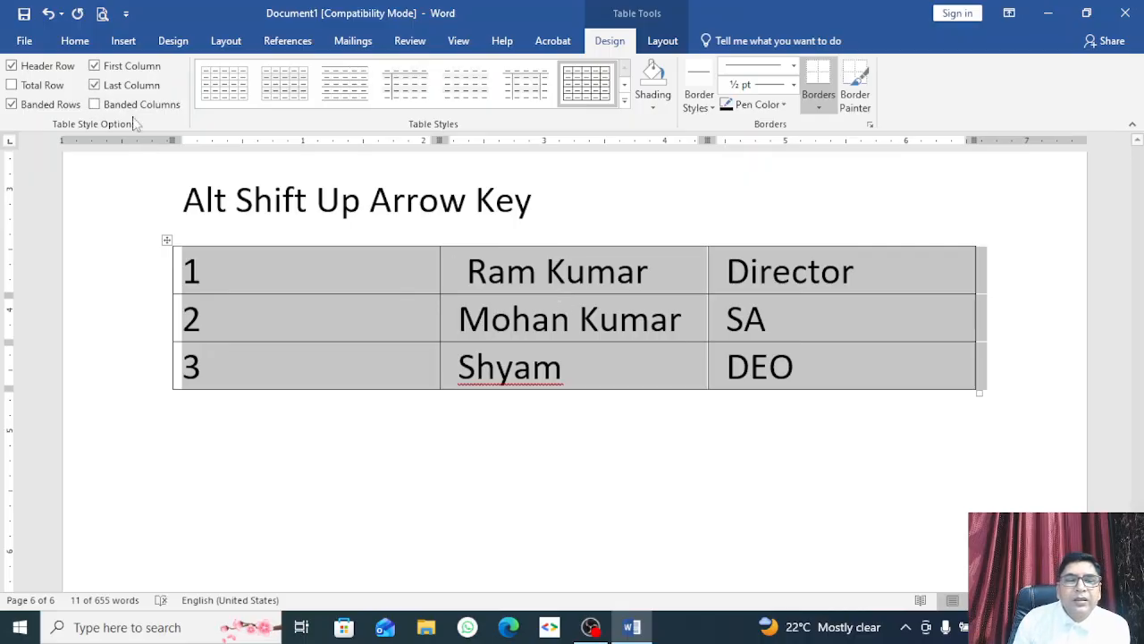
click(94, 85)
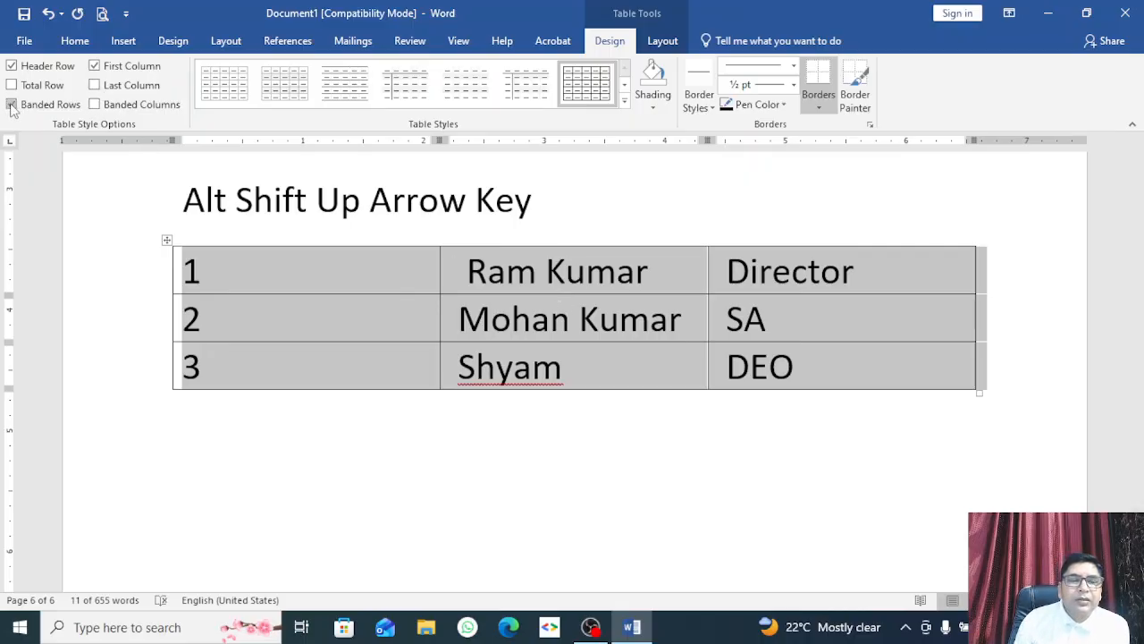
click(12, 105)
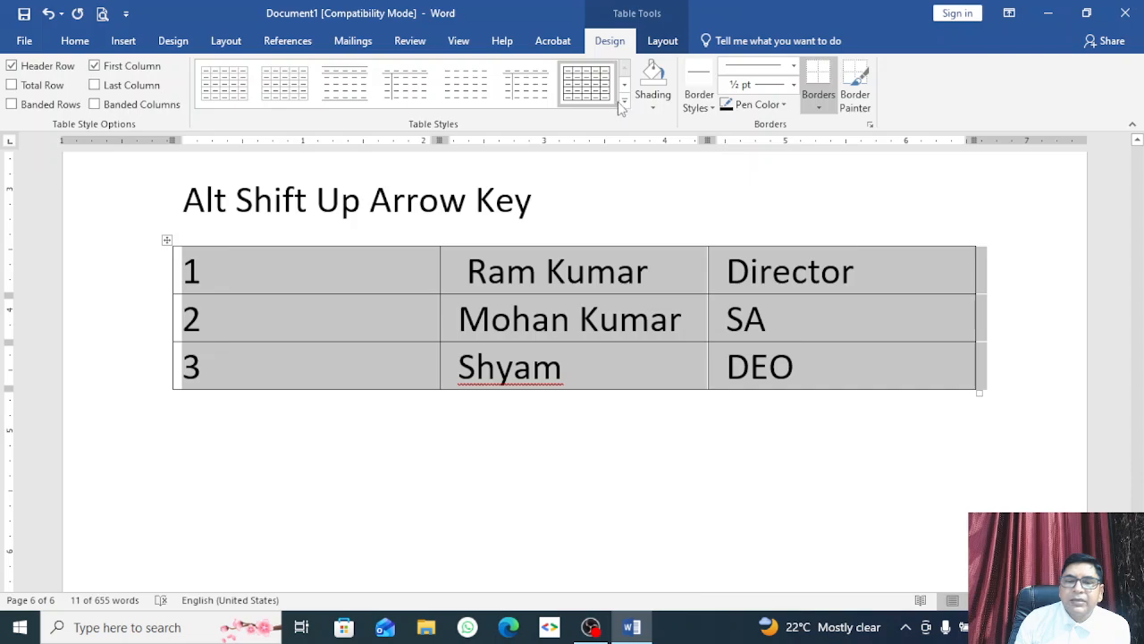
Step: Apply the purple Grid Table style from the Table Styles gallery
click(624, 102)
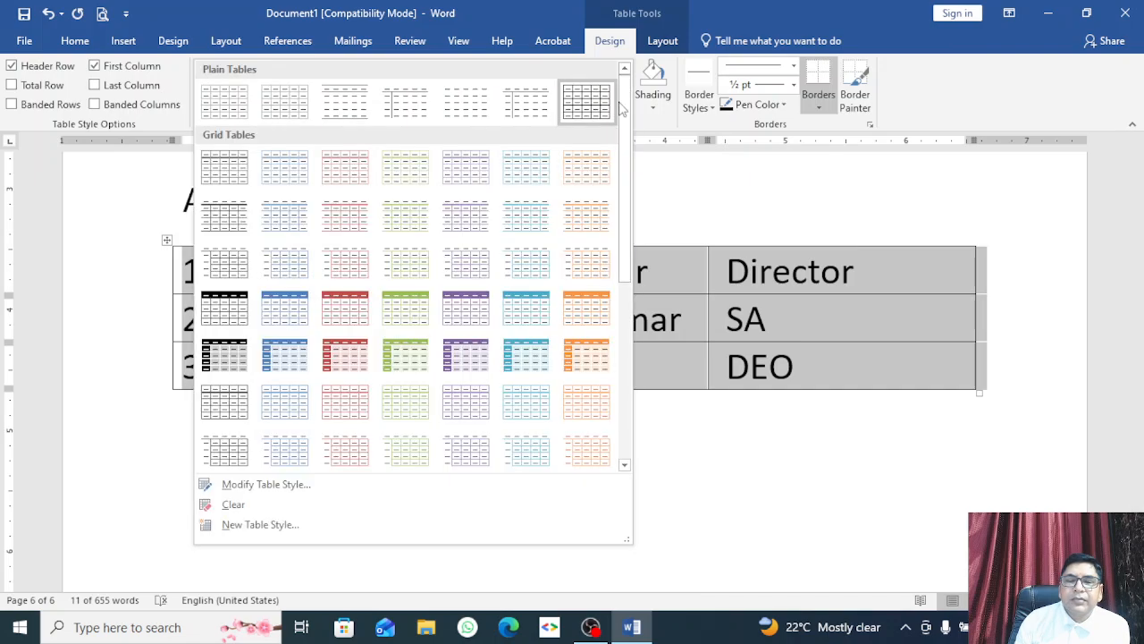
click(468, 320)
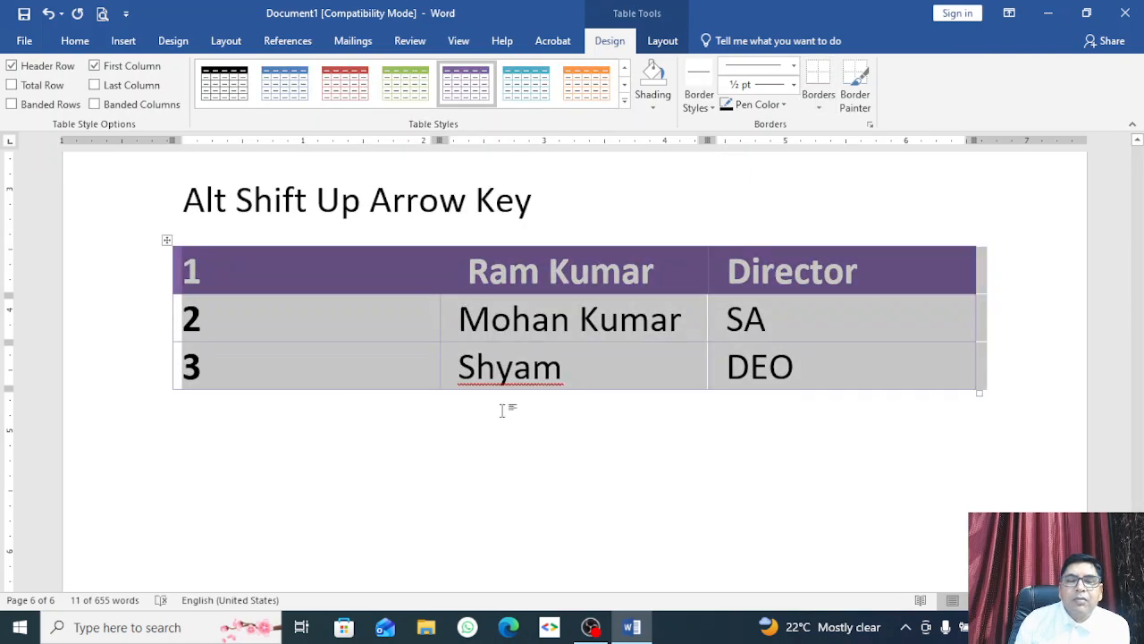
click(480, 455)
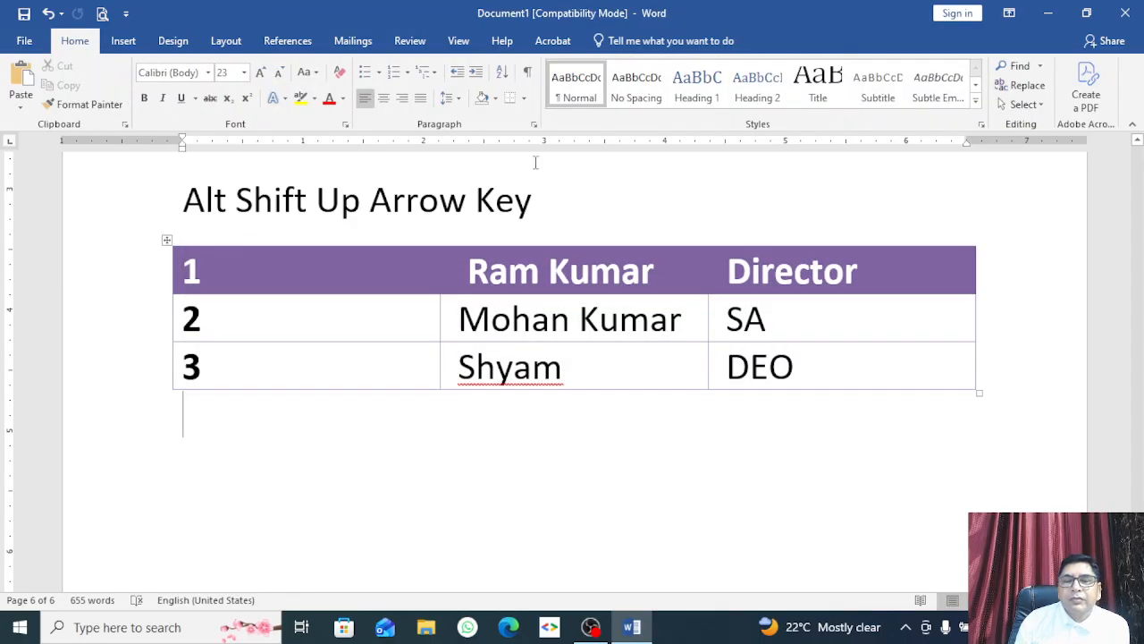
click(393, 313)
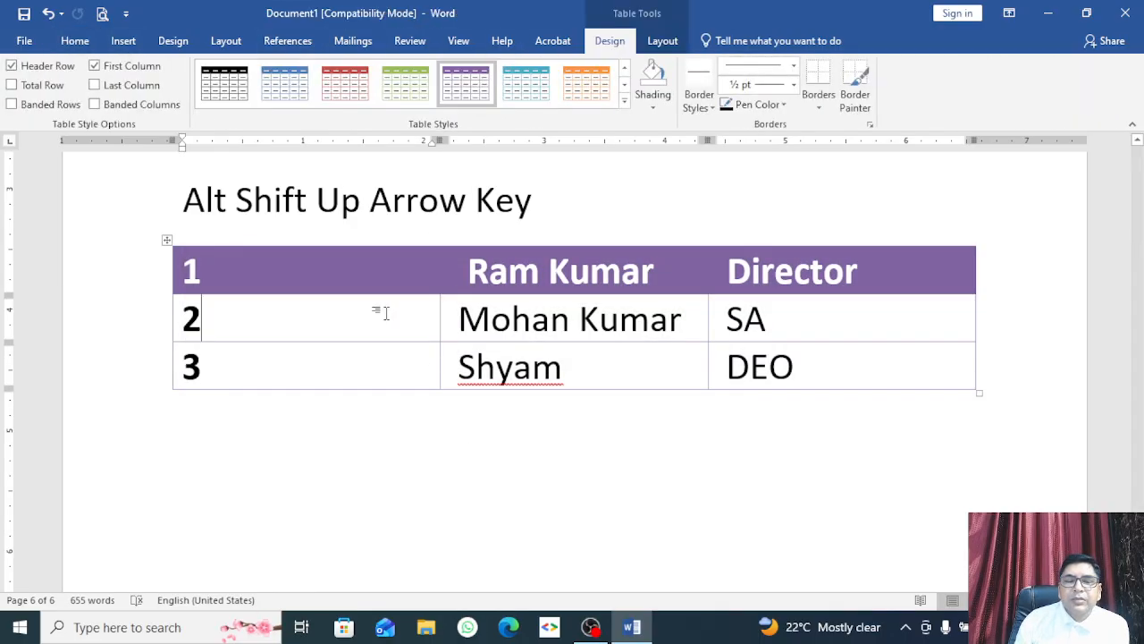
Step: Select the whole table and browse the Shading palette without applying a colour
click(651, 108)
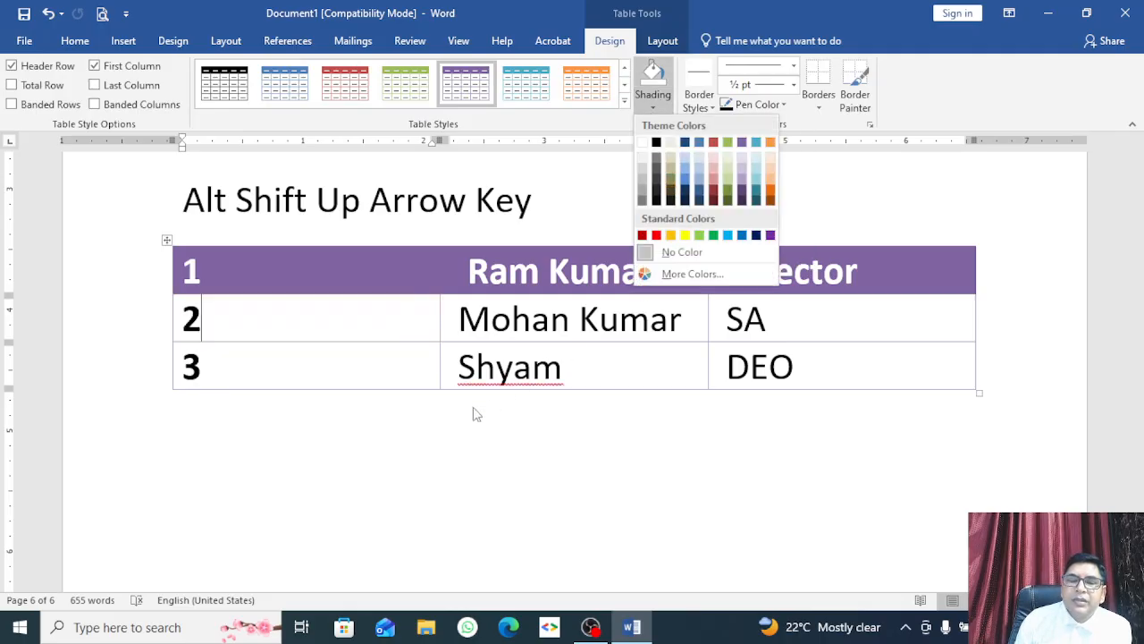
click(113, 409)
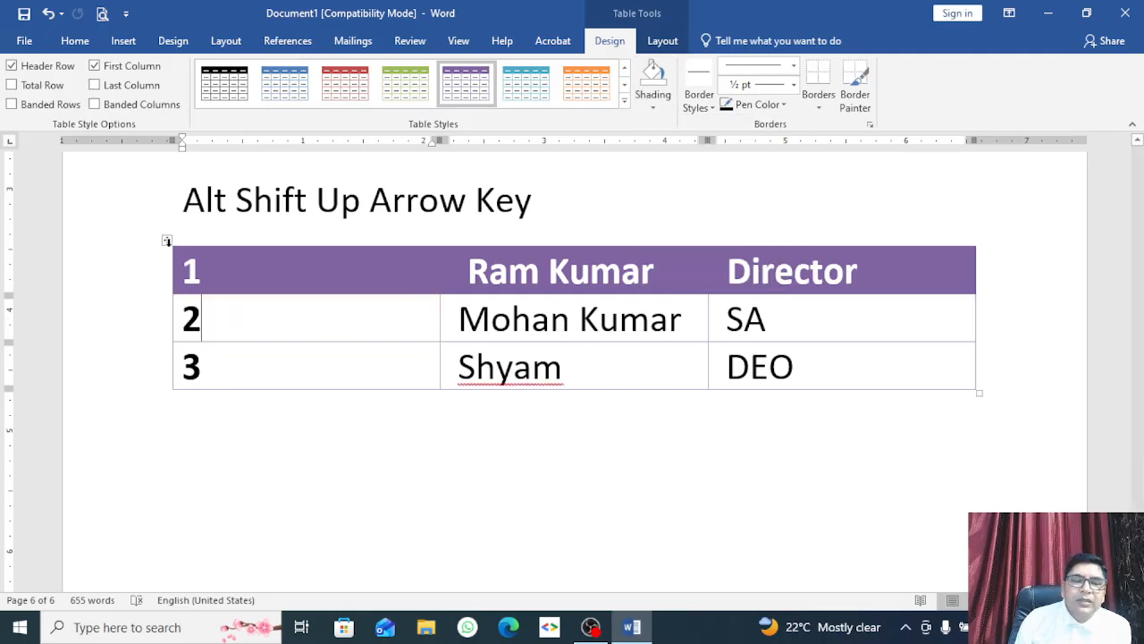
click(168, 242)
click(505, 380)
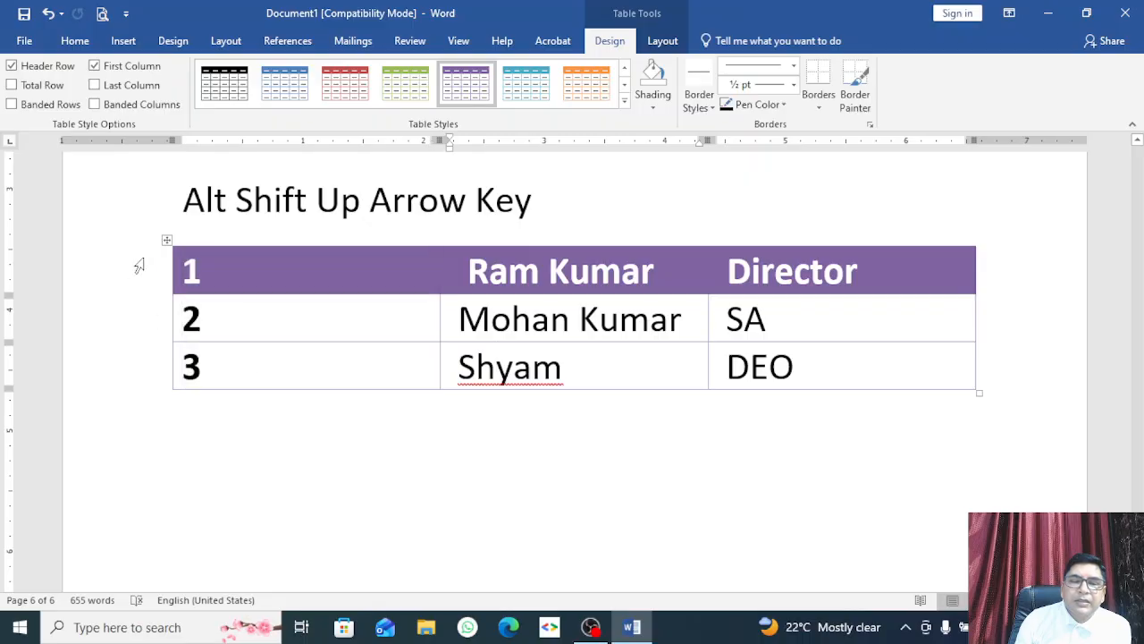
click(166, 240)
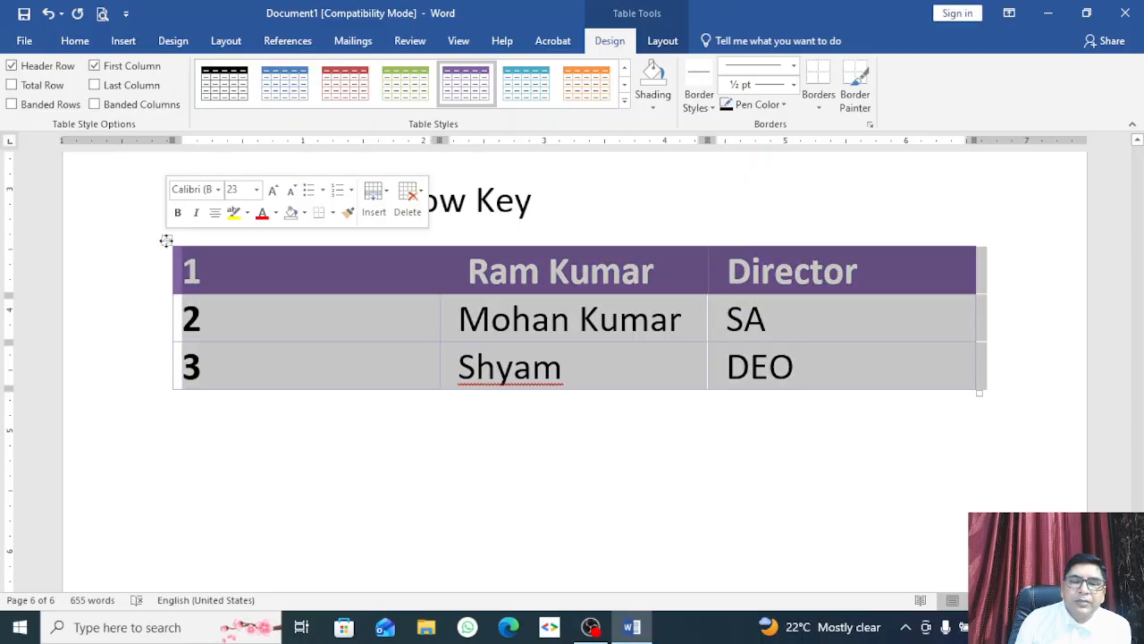
click(653, 105)
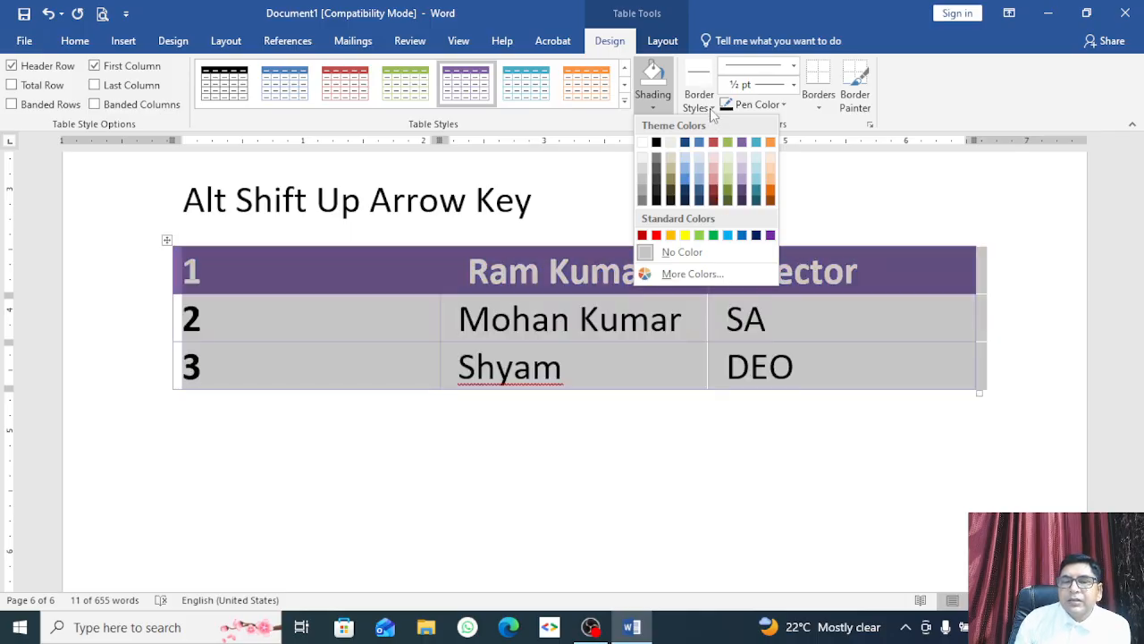
click(692, 87)
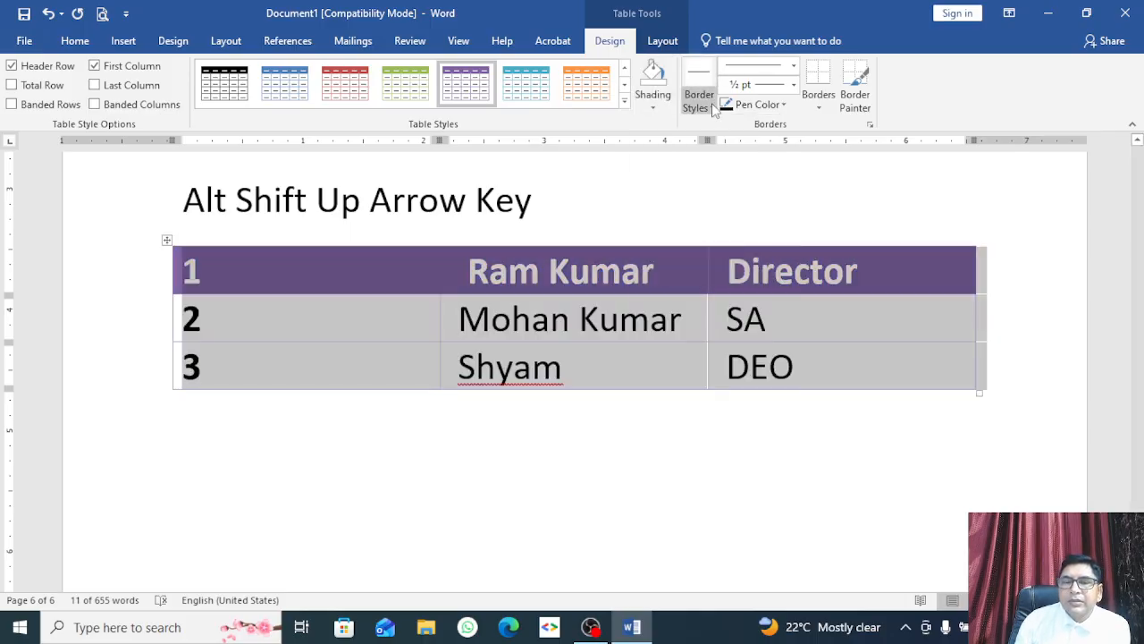
Step: Paint a theme border under the header row, between body rows, and along cell 2's left edge
click(711, 103)
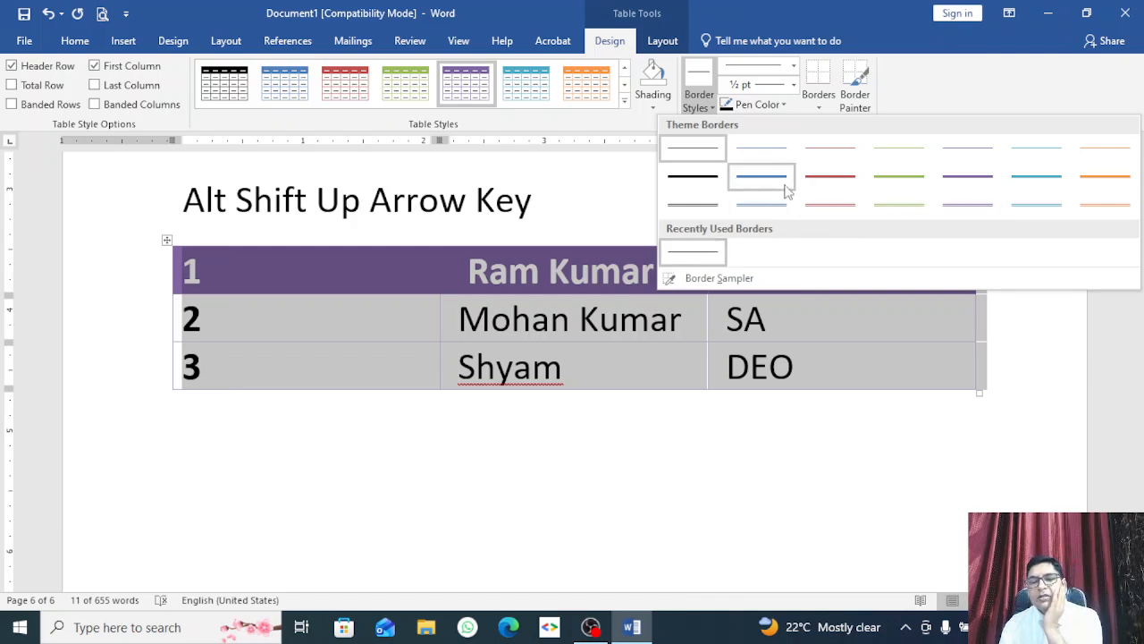
click(702, 204)
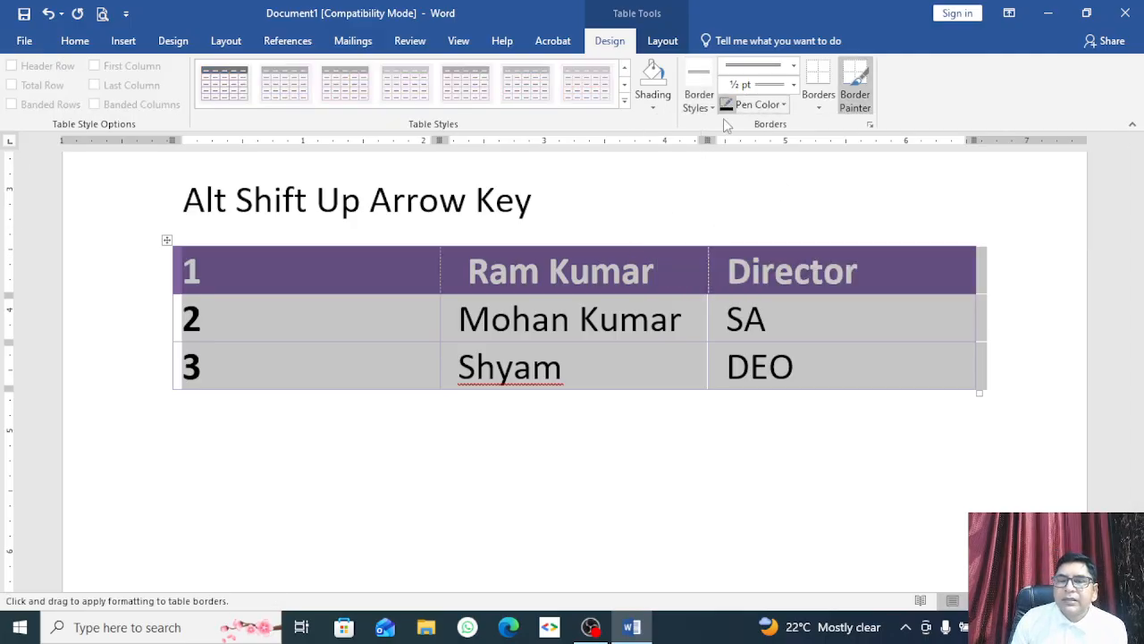
click(617, 245)
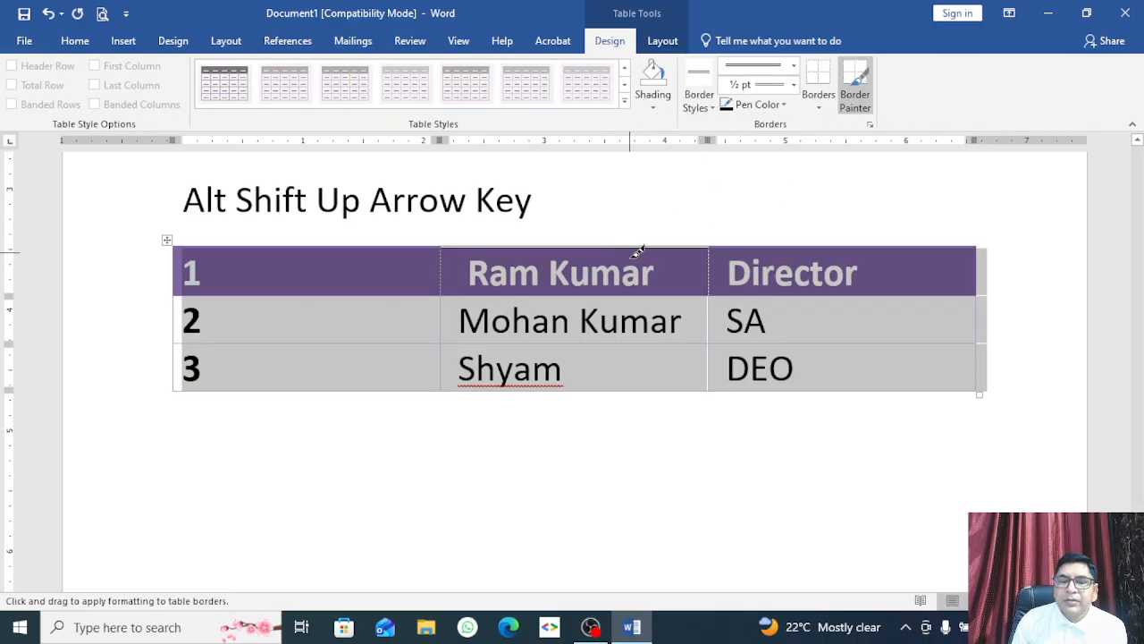
click(404, 295)
click(377, 244)
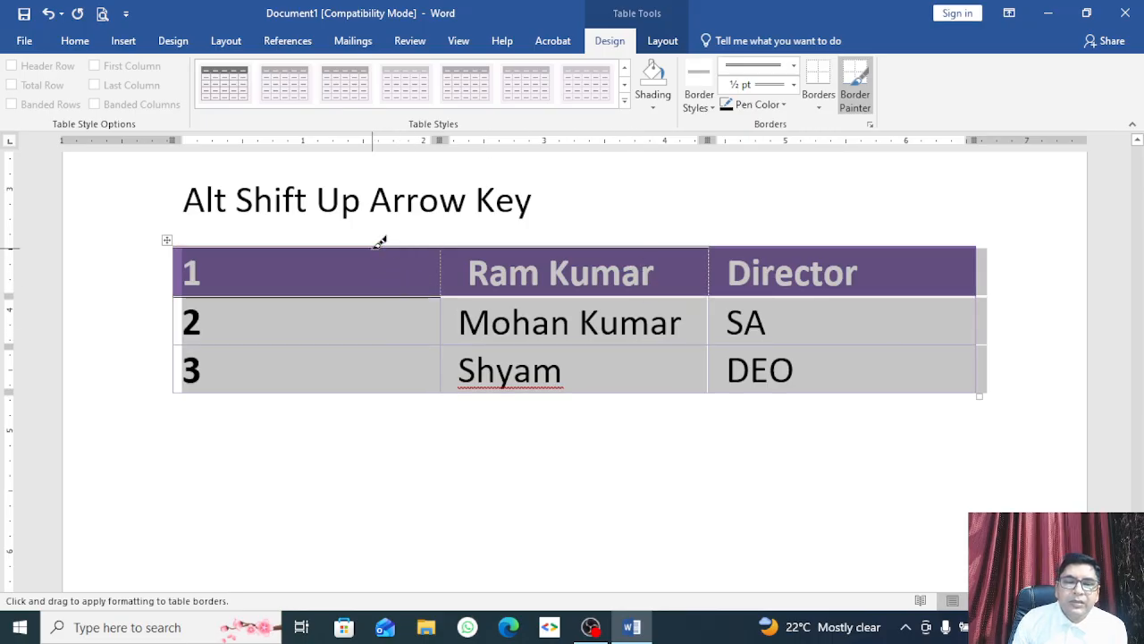
click(639, 345)
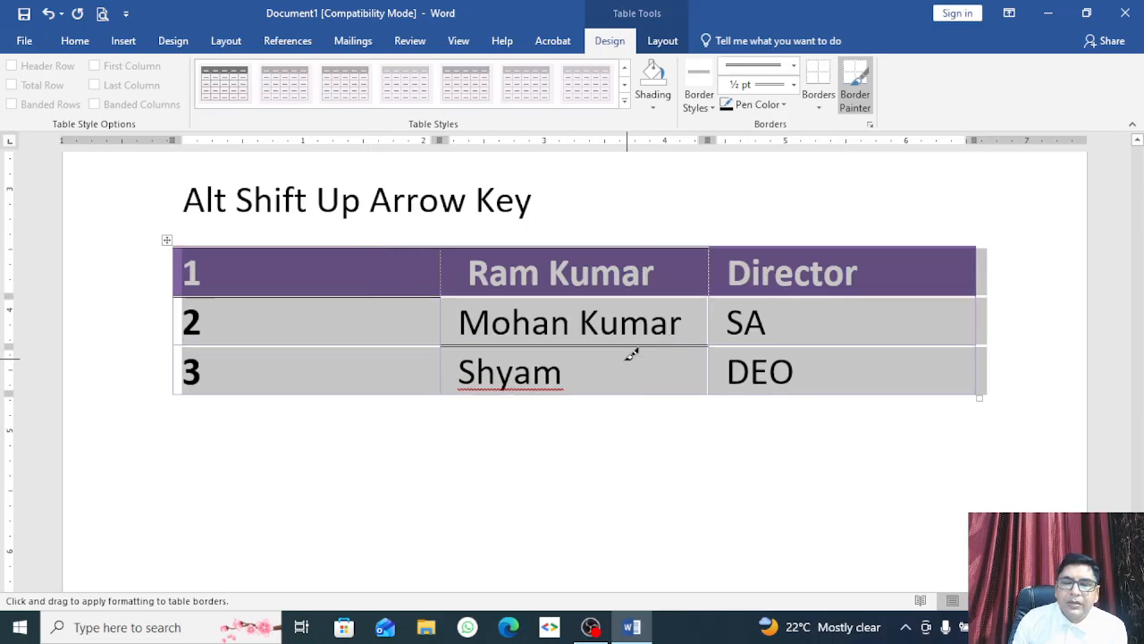
click(604, 392)
click(345, 345)
click(323, 393)
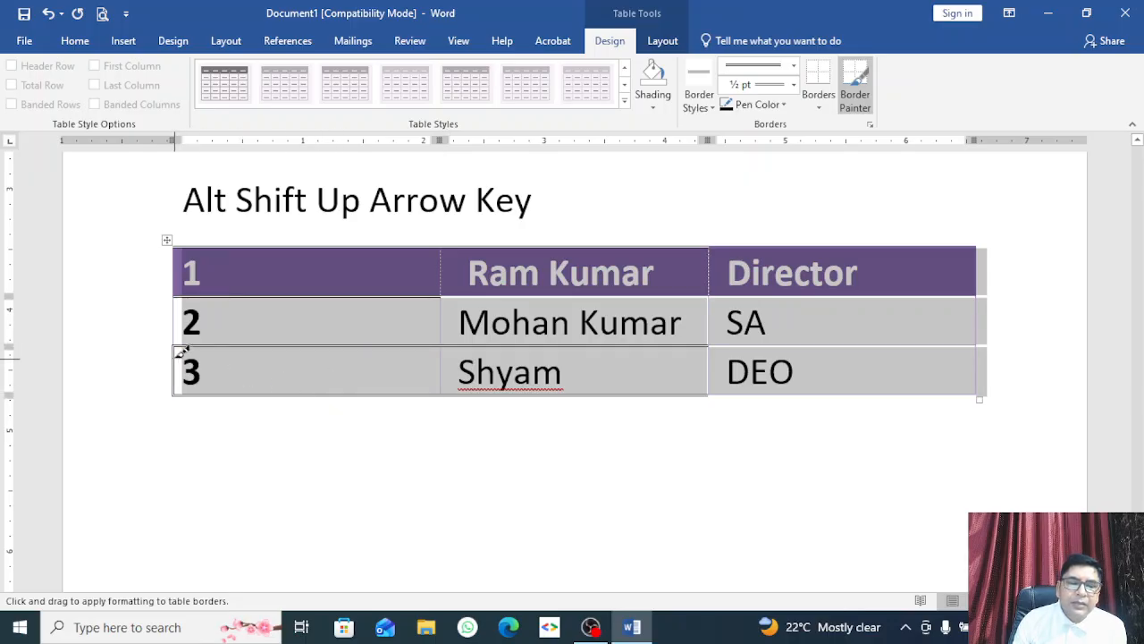
click(174, 319)
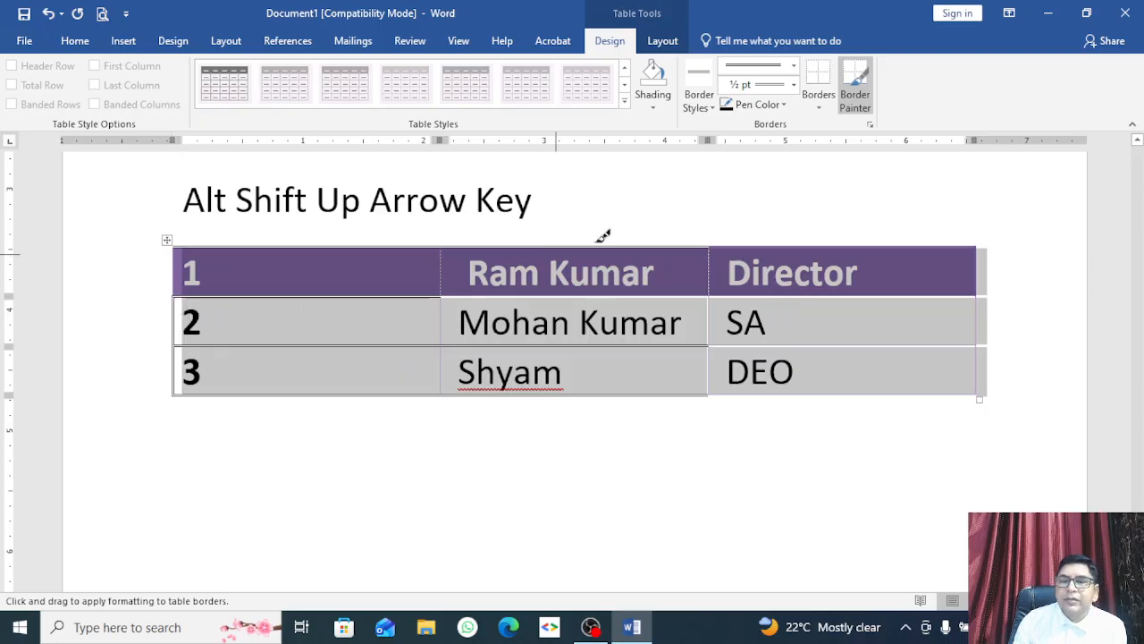
click(793, 85)
click(773, 215)
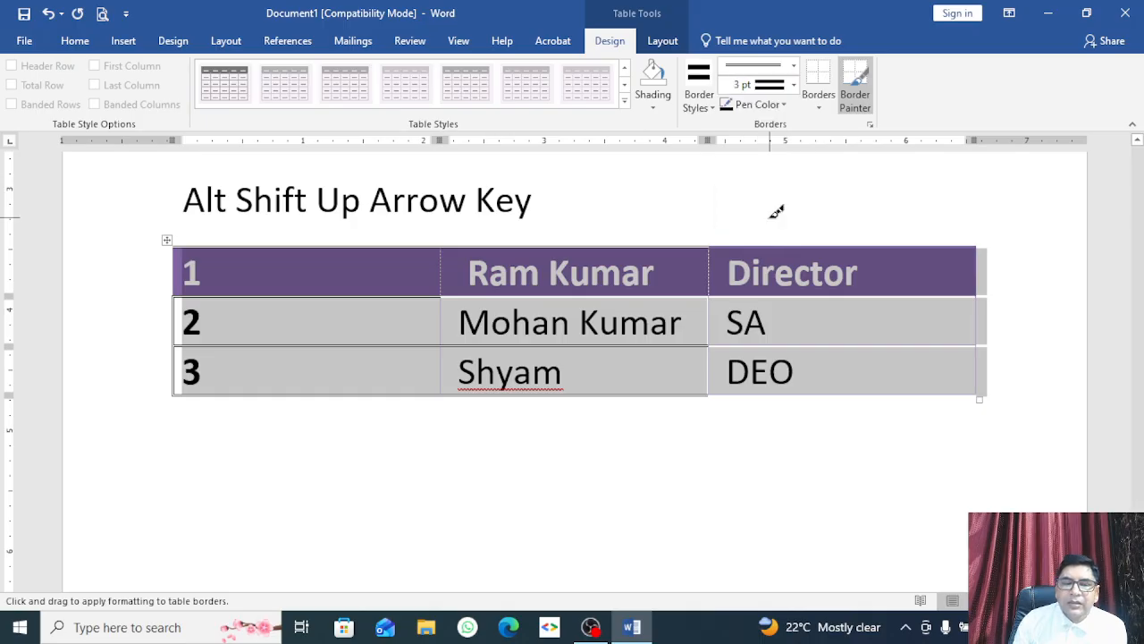
click(981, 318)
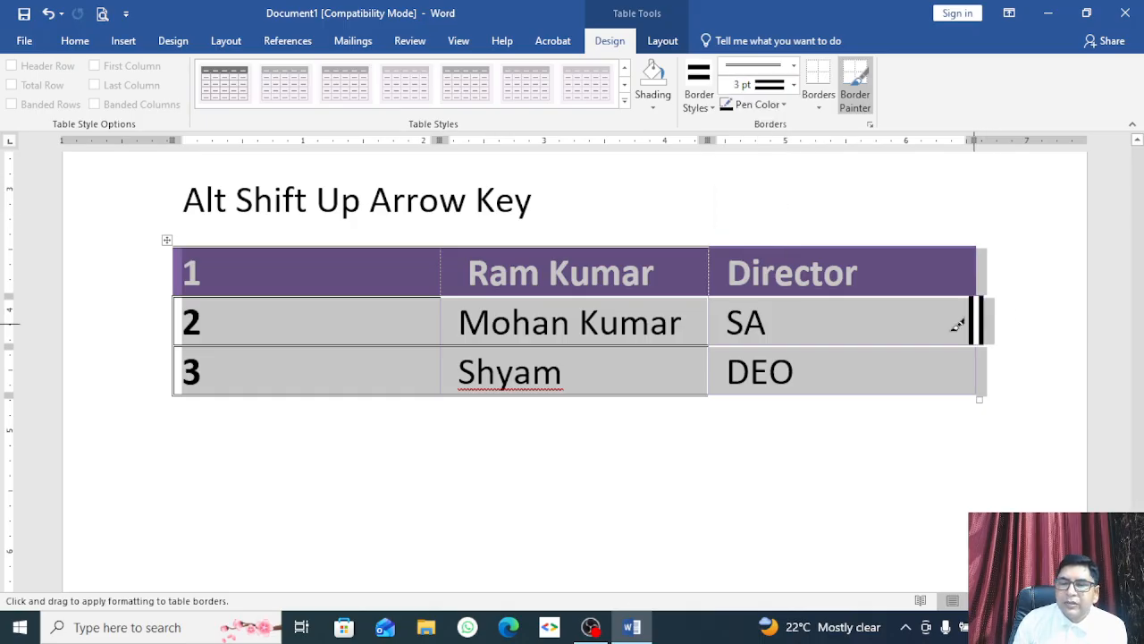
click(710, 315)
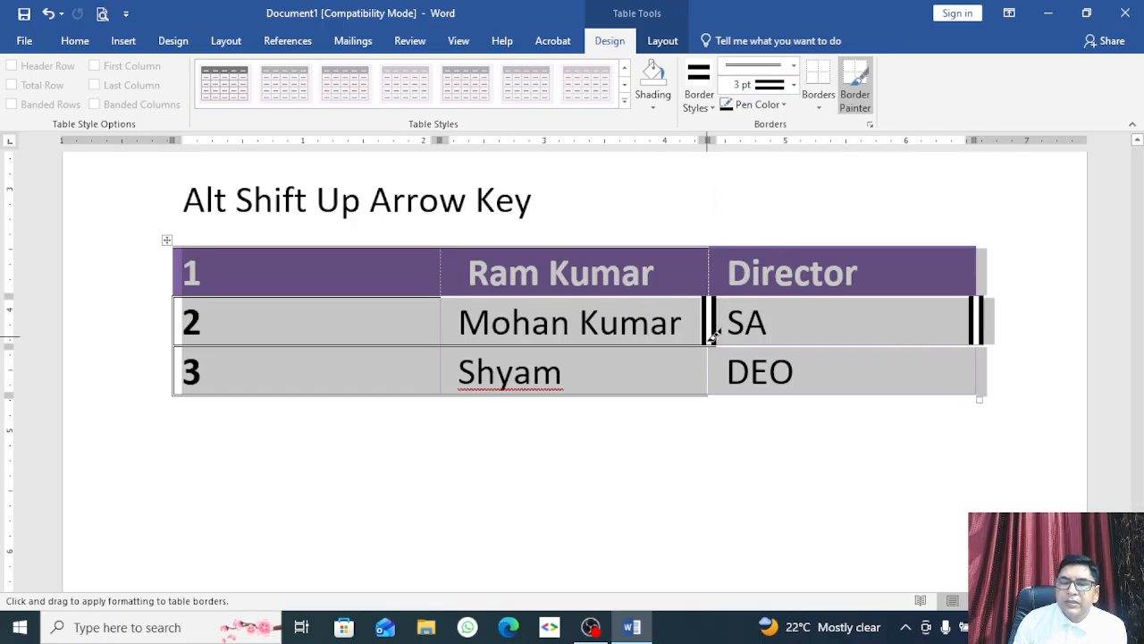
click(443, 319)
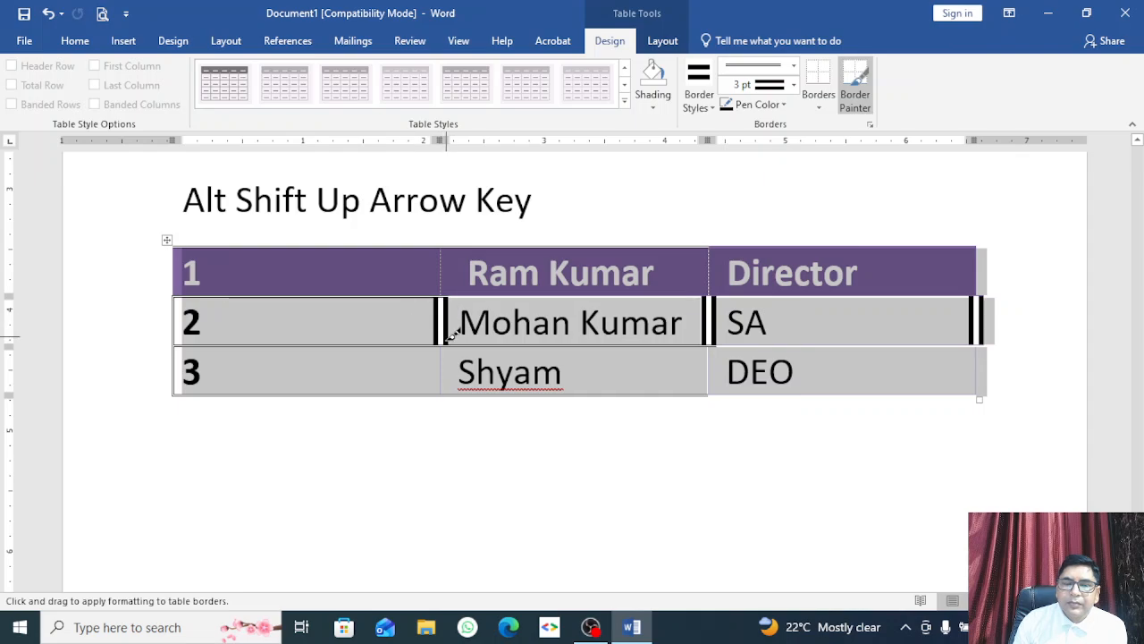
click(710, 367)
click(981, 362)
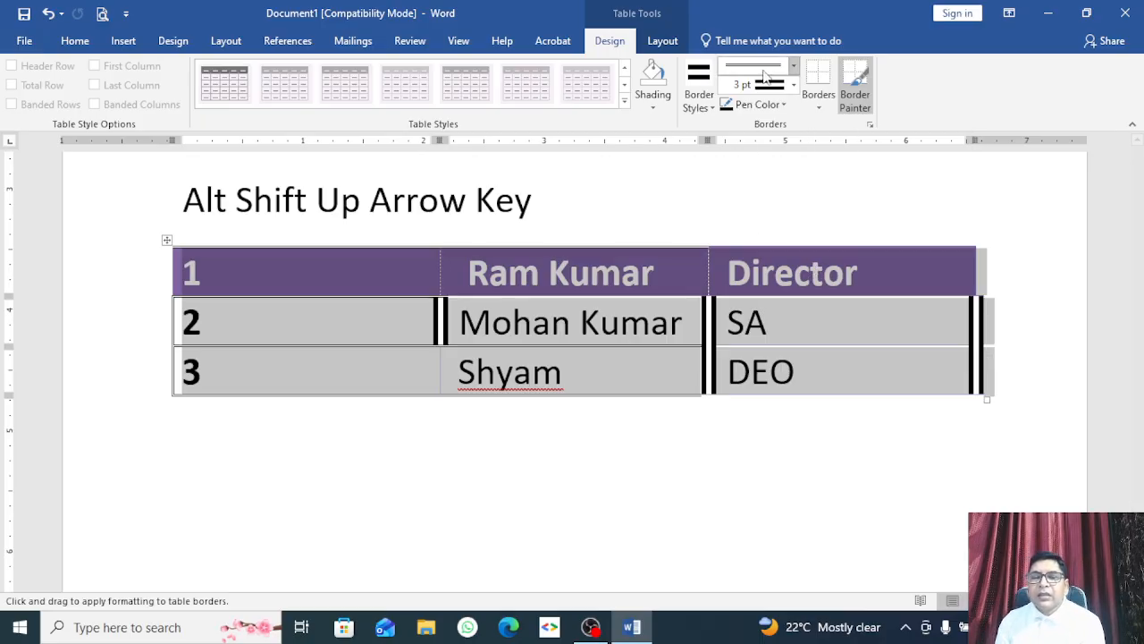
Step: Make the Director cell's top border a wavy line
click(793, 65)
scroll(757, 283, down, 3)
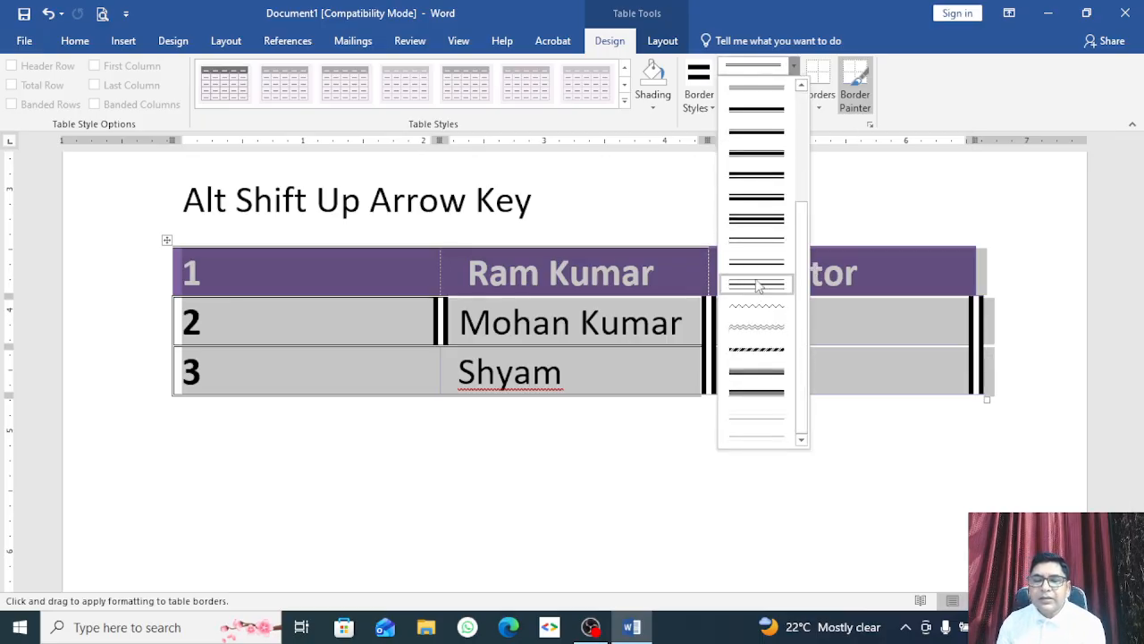
click(774, 309)
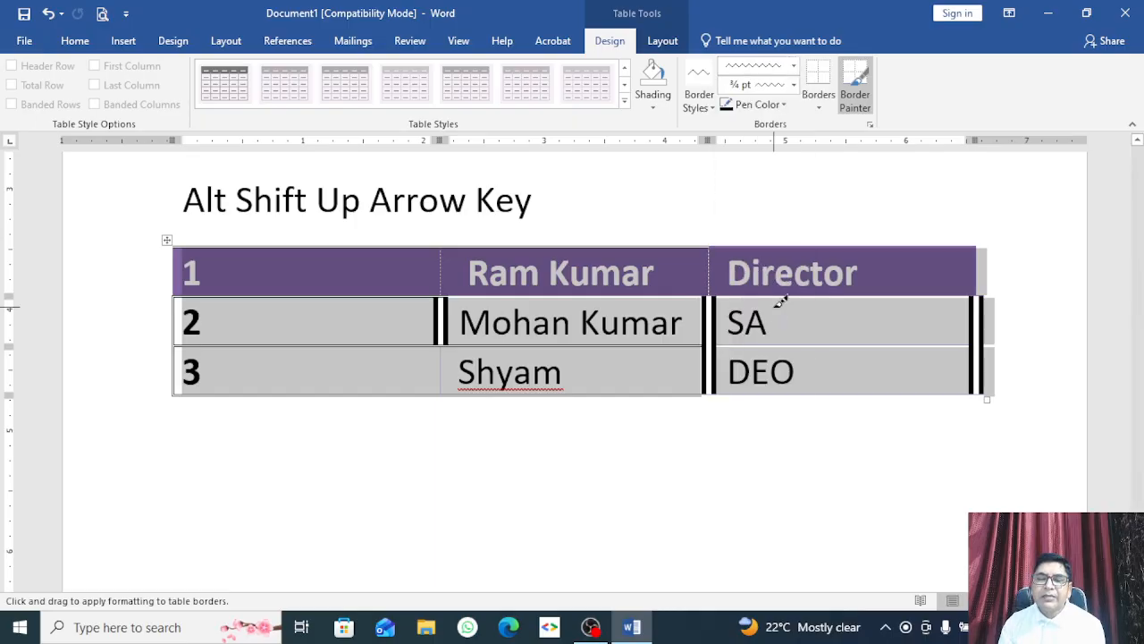
click(824, 246)
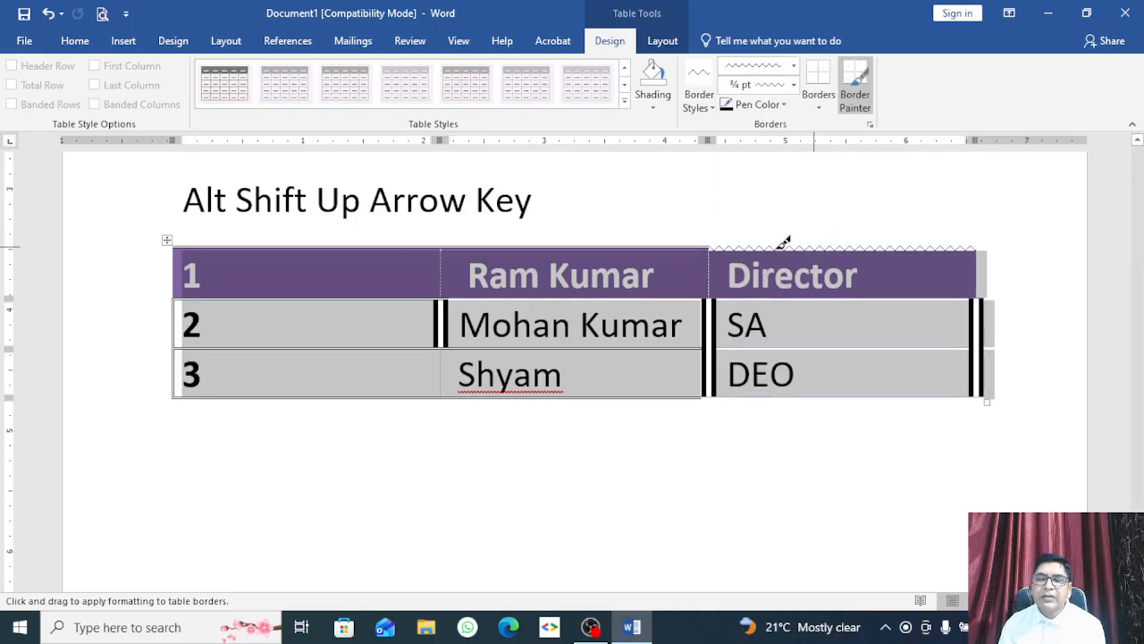
key(Escape)
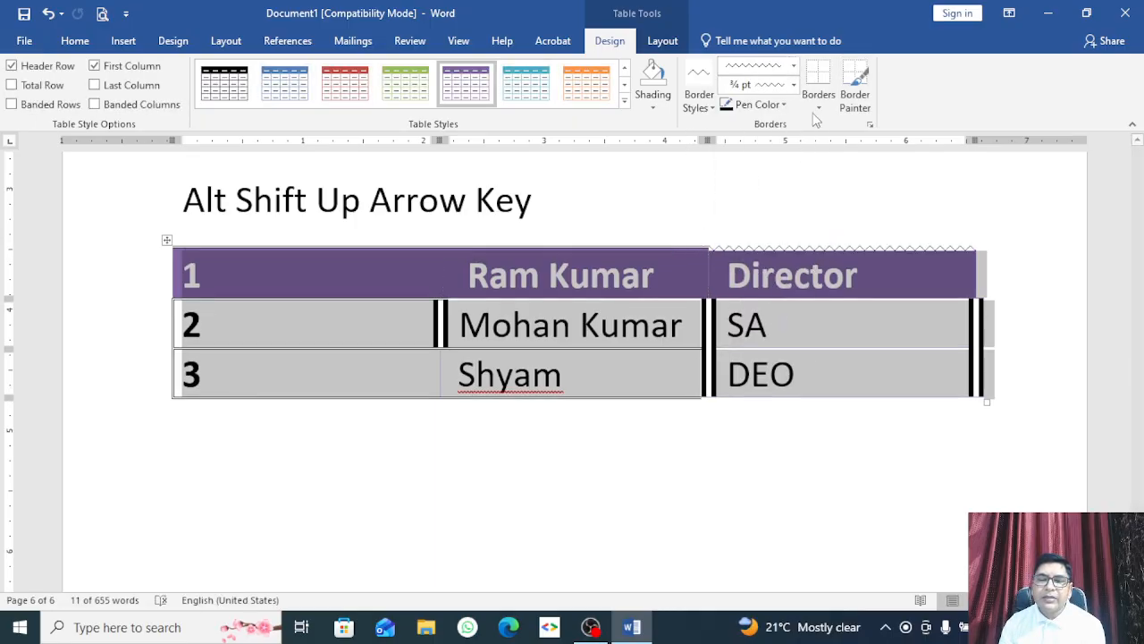
click(702, 77)
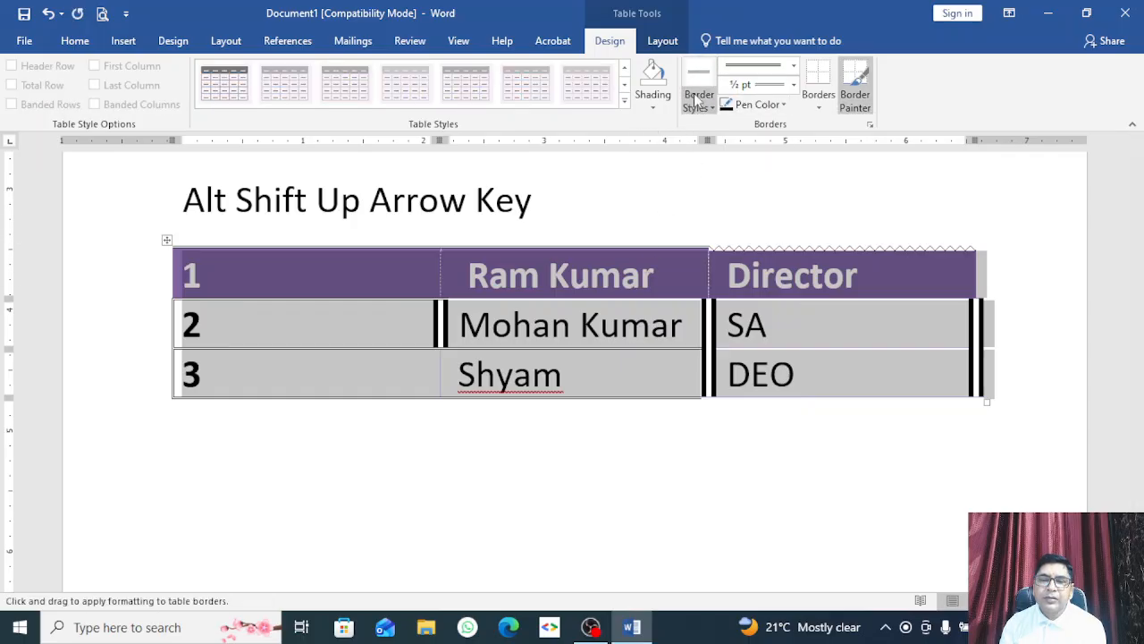
click(793, 66)
scroll(742, 323, down, 2)
scroll(742, 323, down, 1)
click(758, 284)
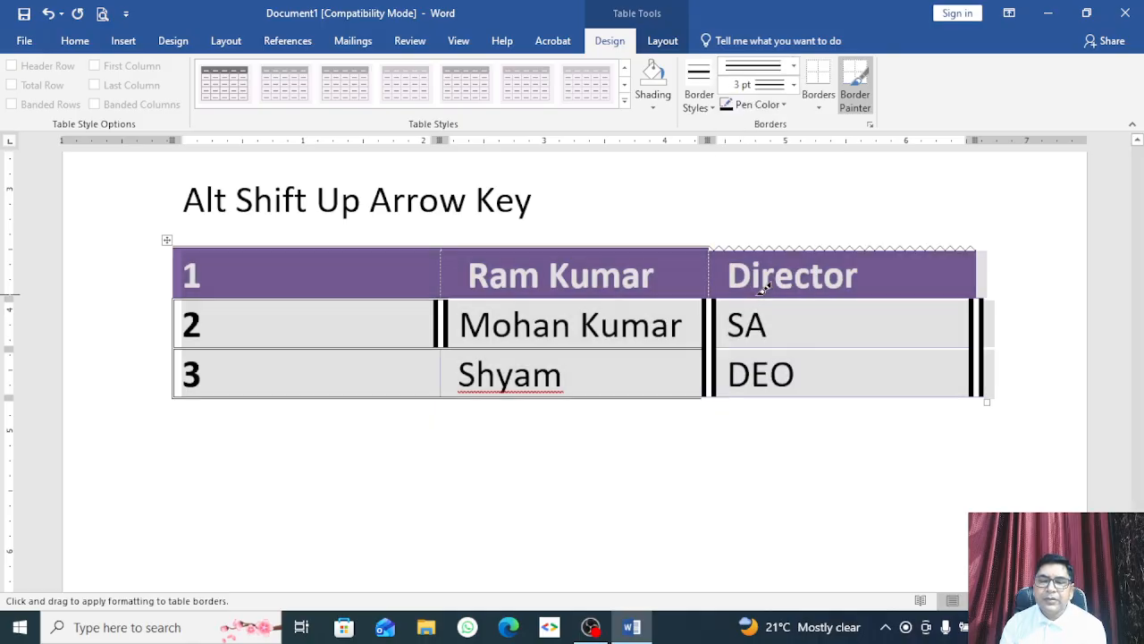
click(792, 67)
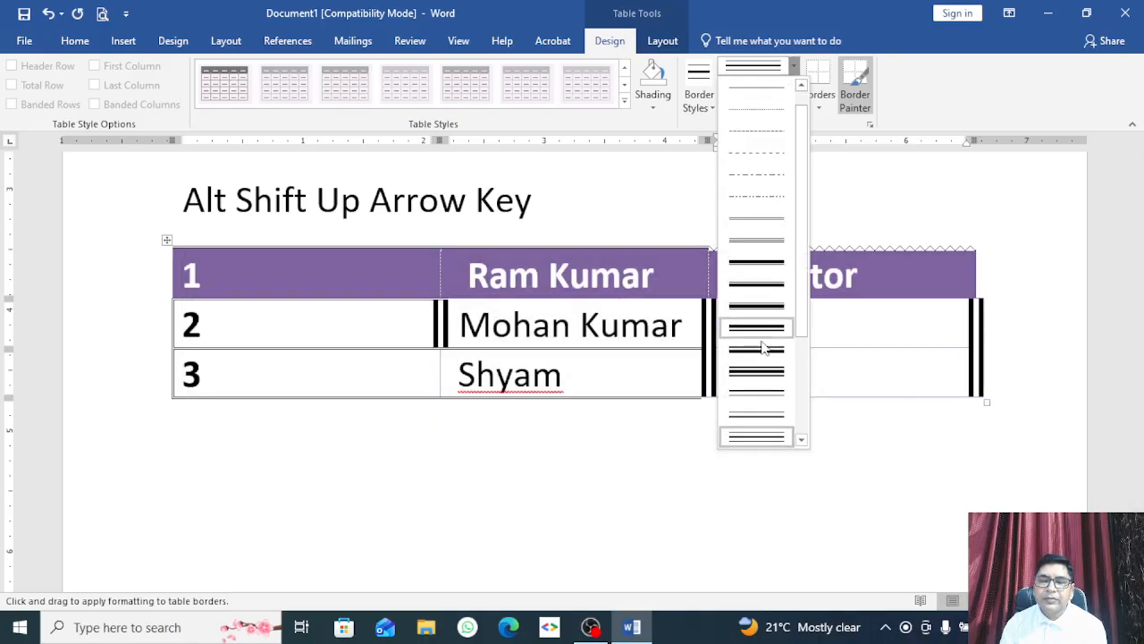
scroll(754, 268, down, 3)
click(755, 307)
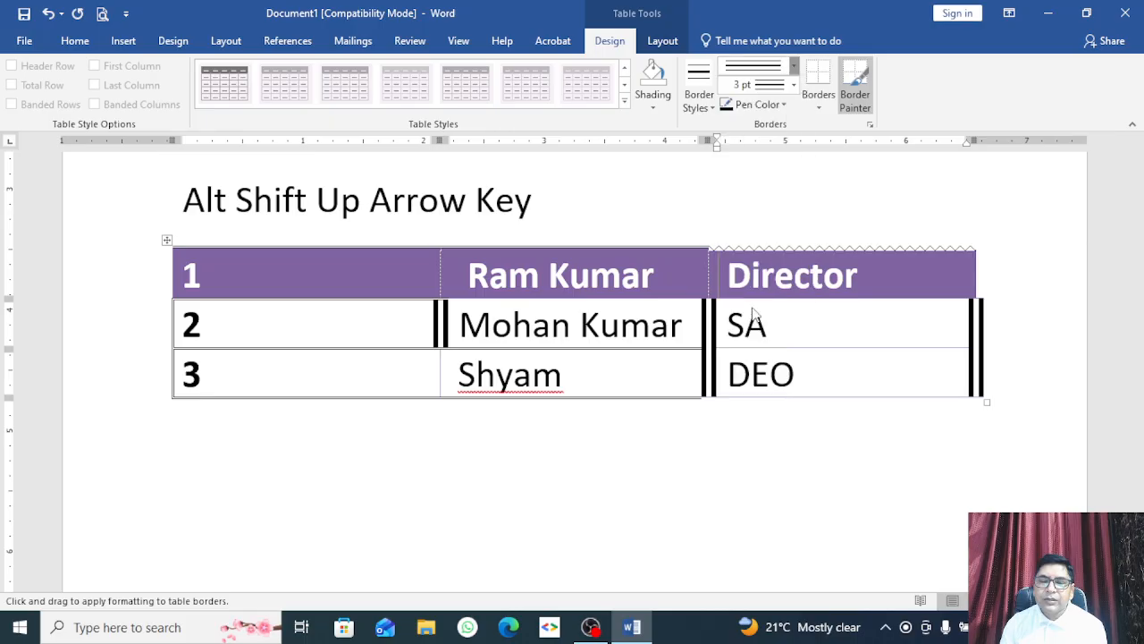
click(497, 247)
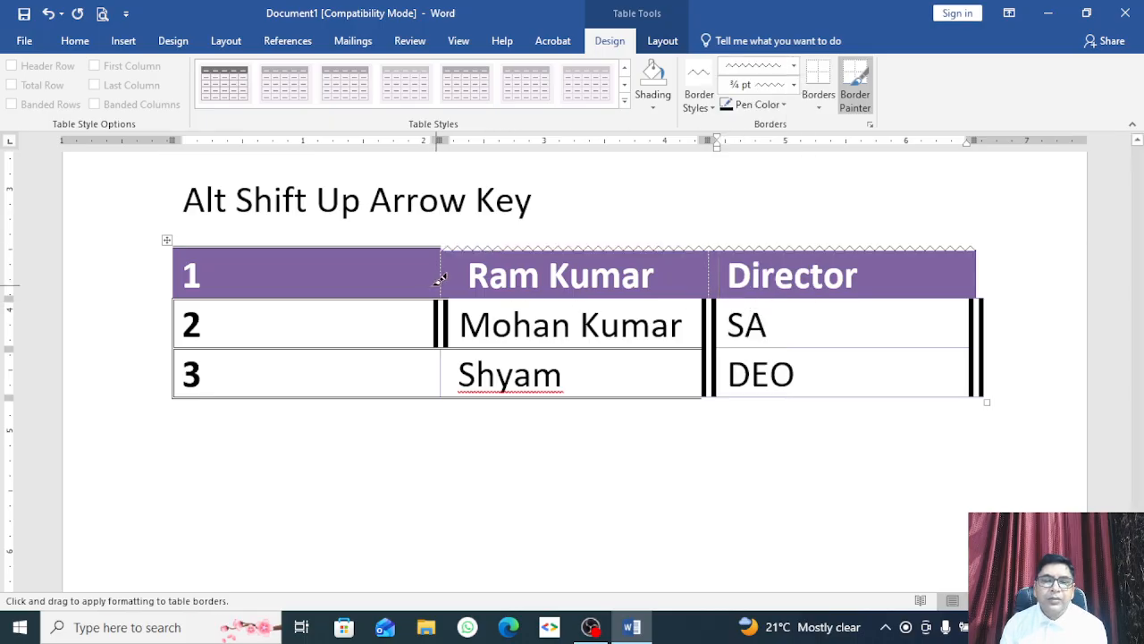
click(414, 290)
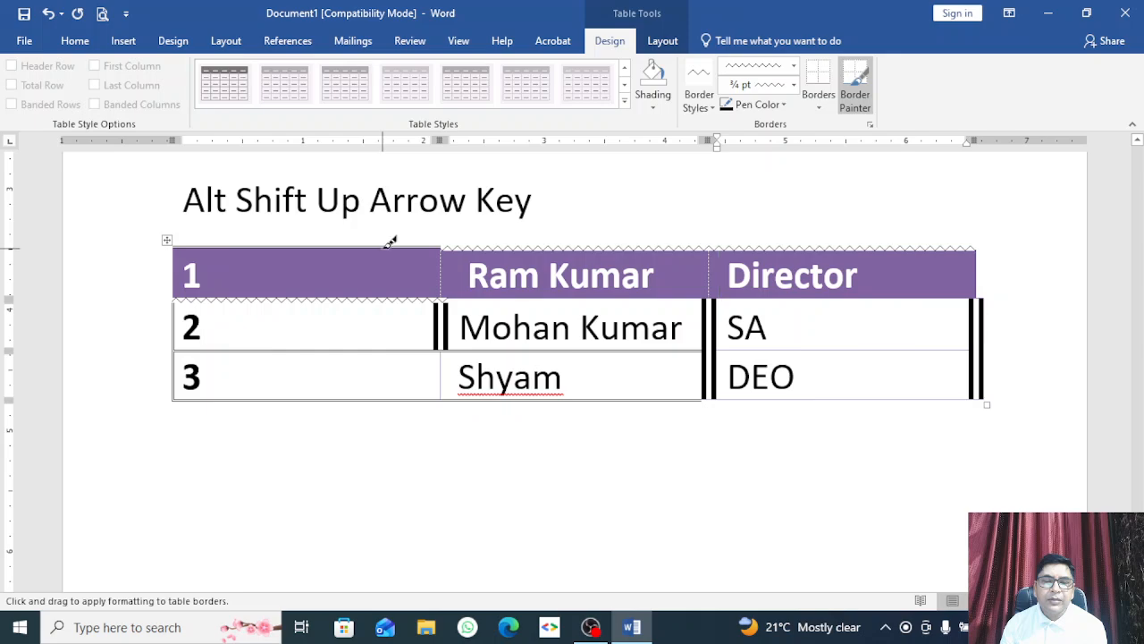
click(391, 245)
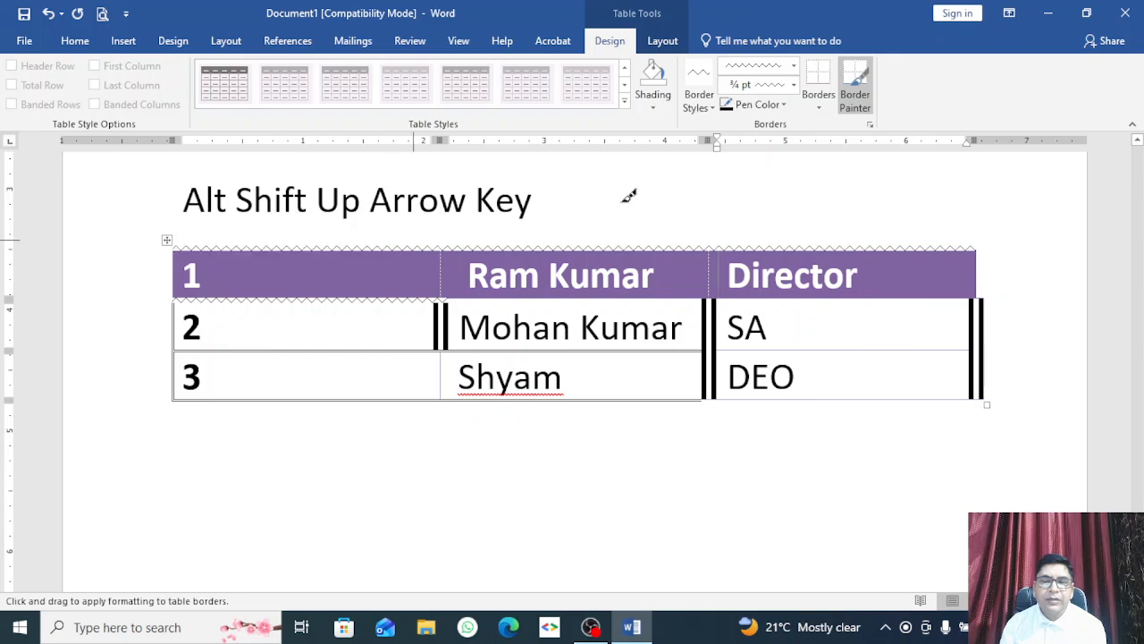
Step: Apply All Borders in the wavy line style to the entire table
click(819, 105)
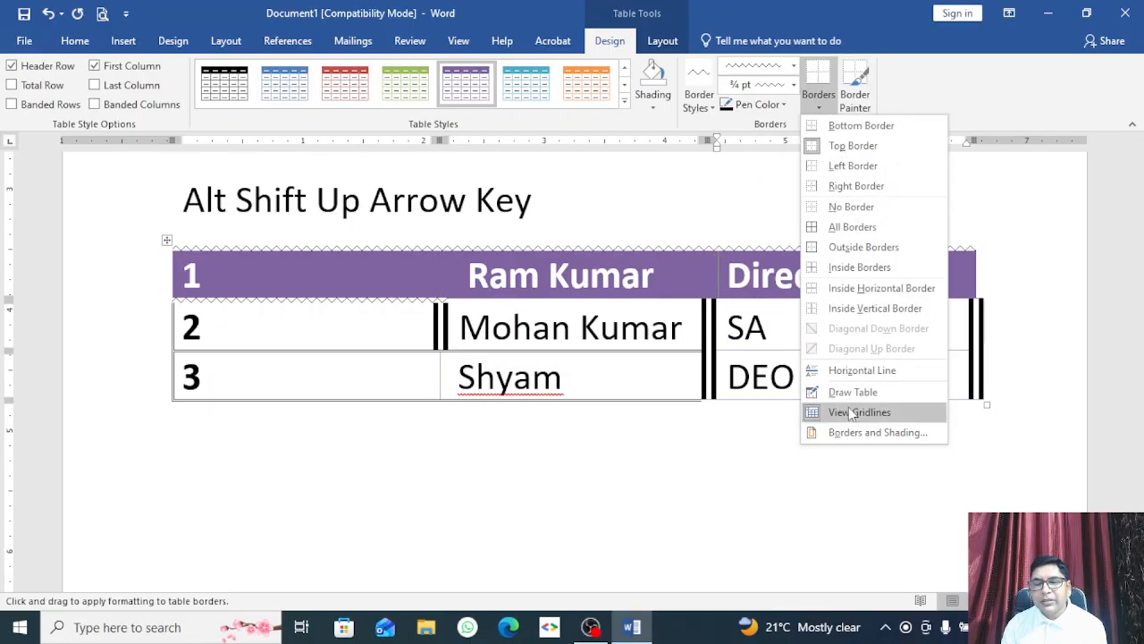
click(851, 227)
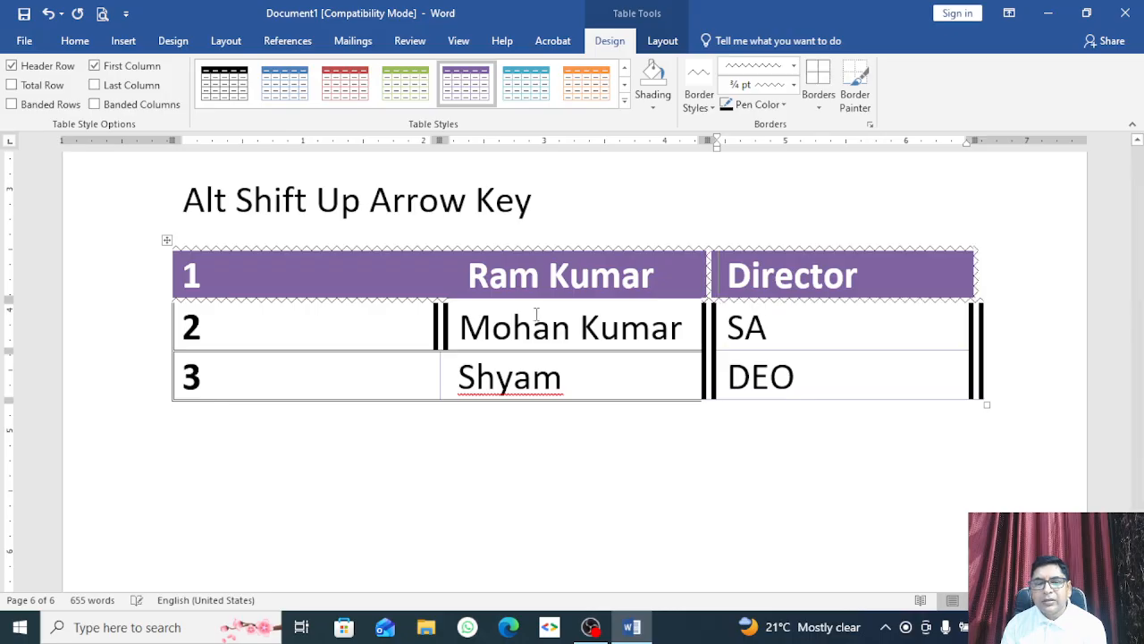
click(165, 240)
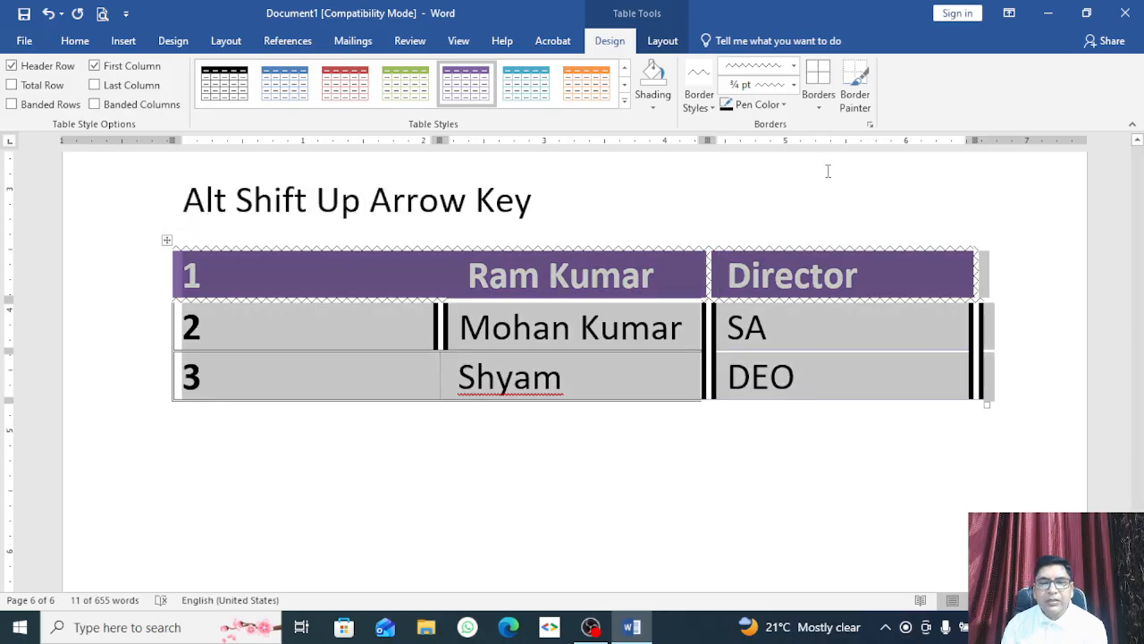
click(818, 81)
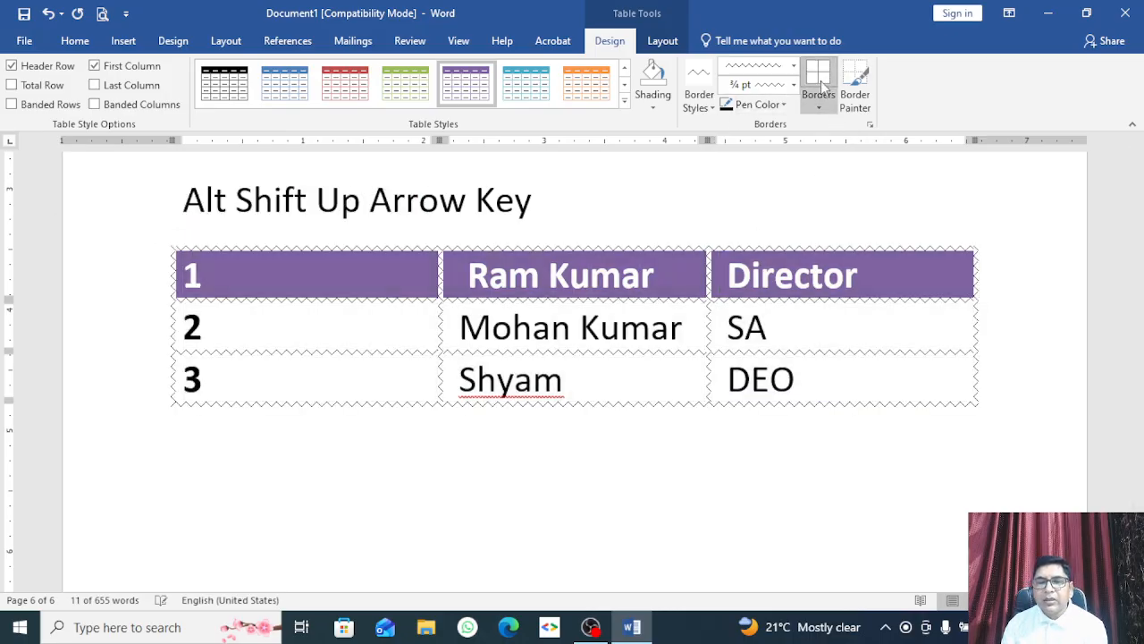
click(456, 437)
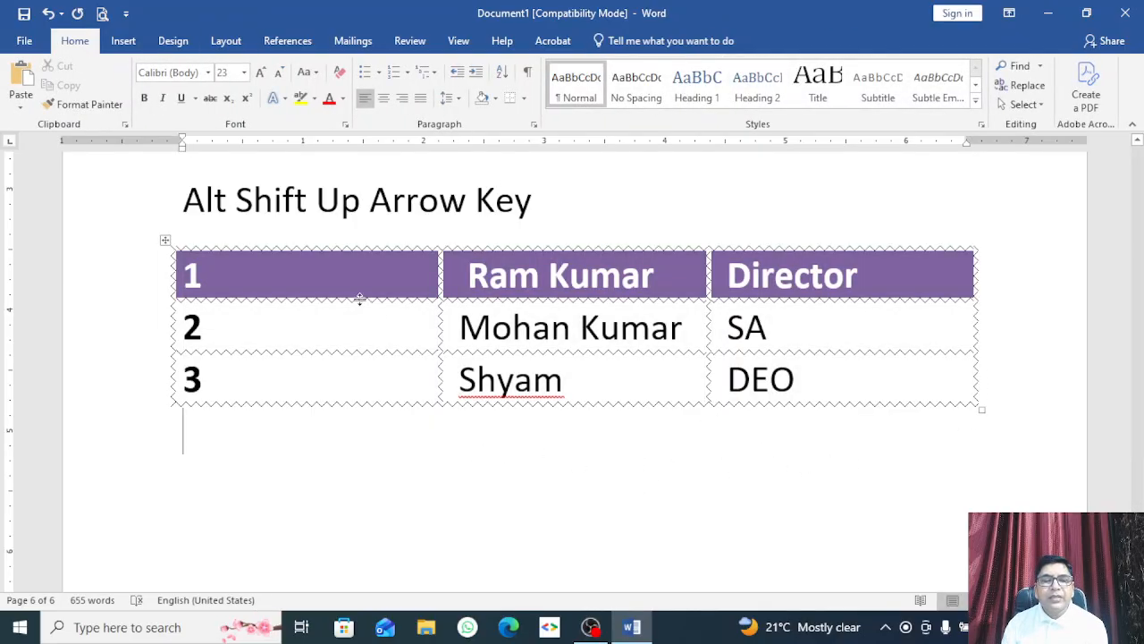
click(165, 240)
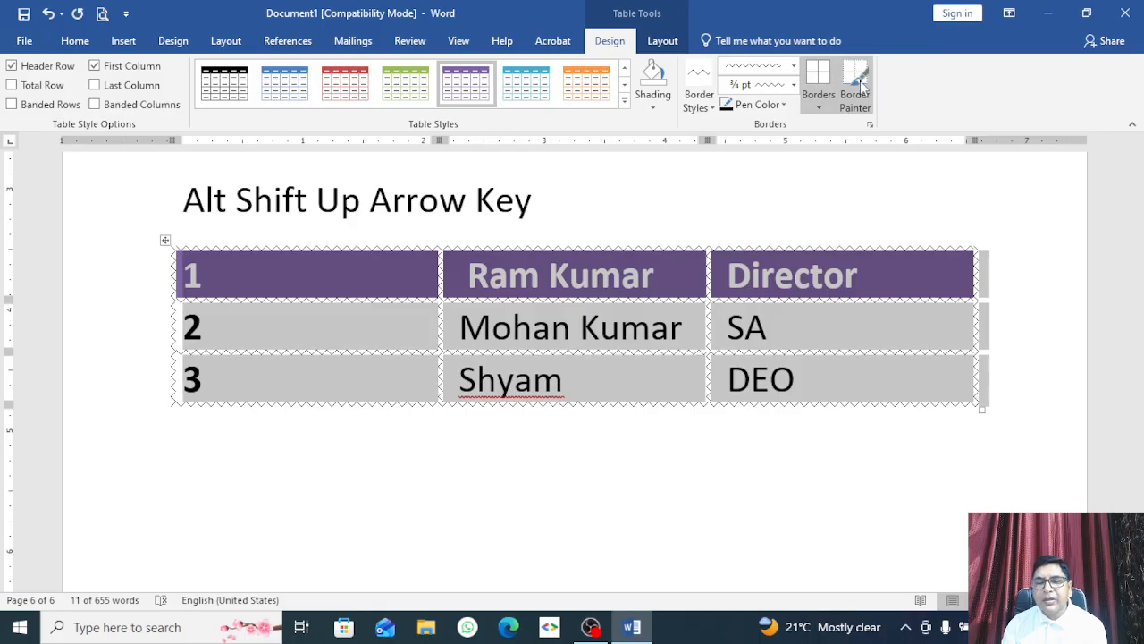
Step: Paint the header cells' top borders in a light theme colour
click(859, 80)
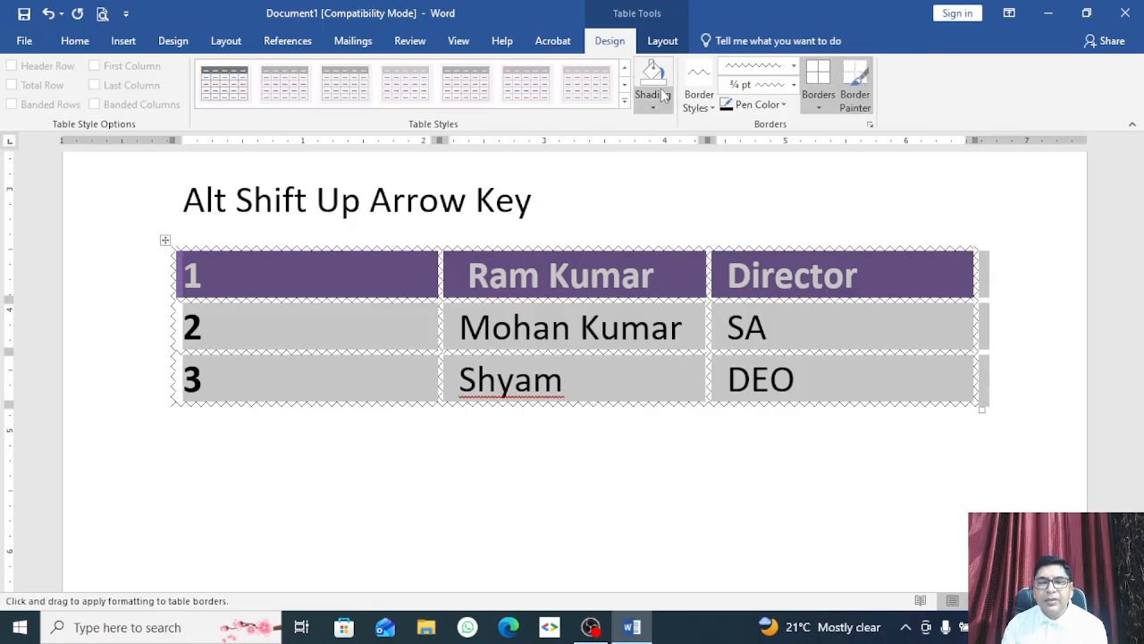
click(783, 106)
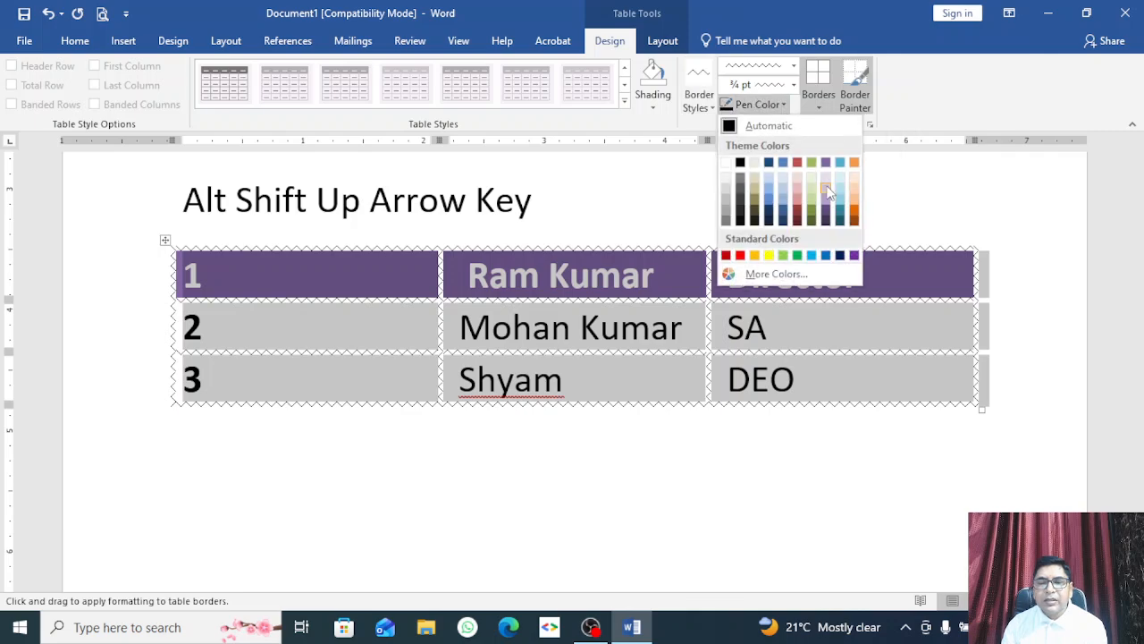
click(854, 190)
drag(929, 241, 509, 241)
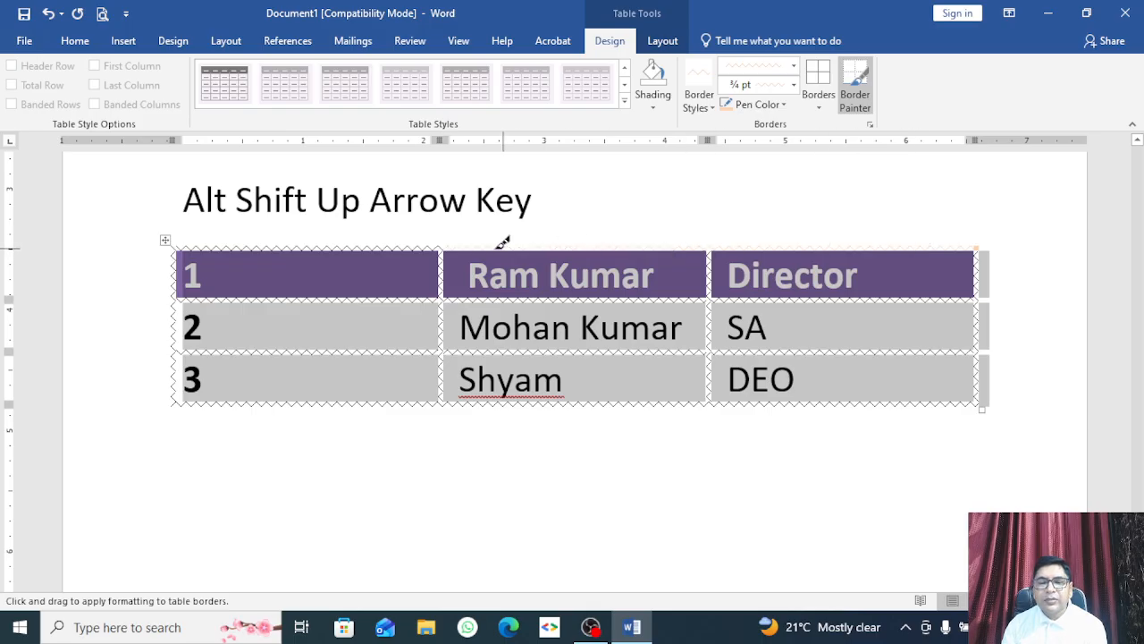
Step: Repaint the header's top border and the row 2/3 divider in red
click(728, 106)
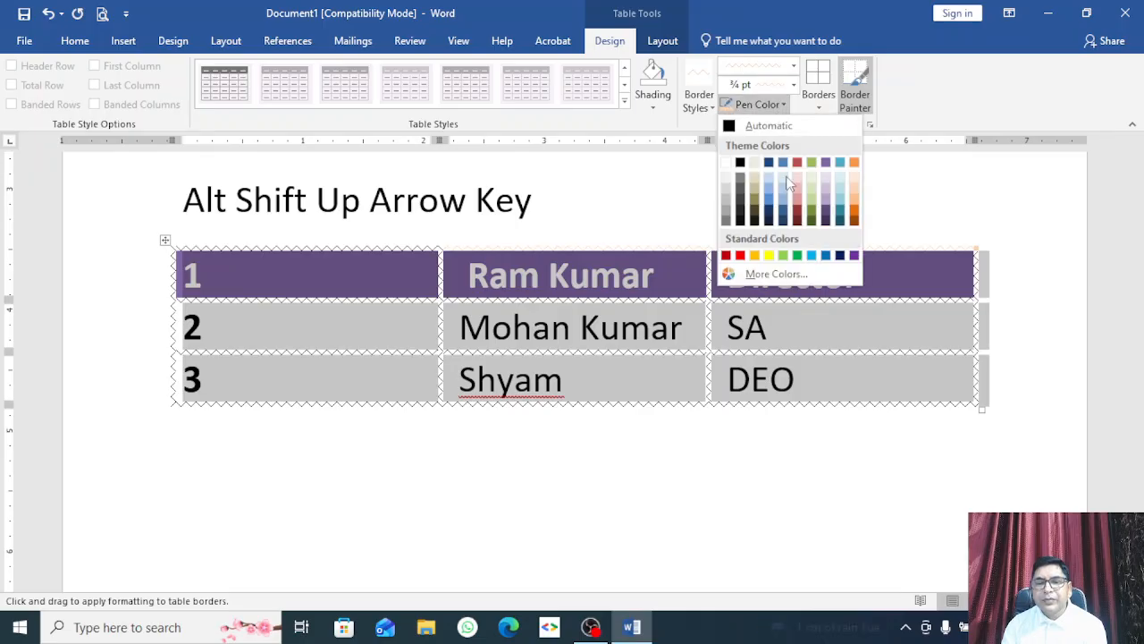
click(738, 256)
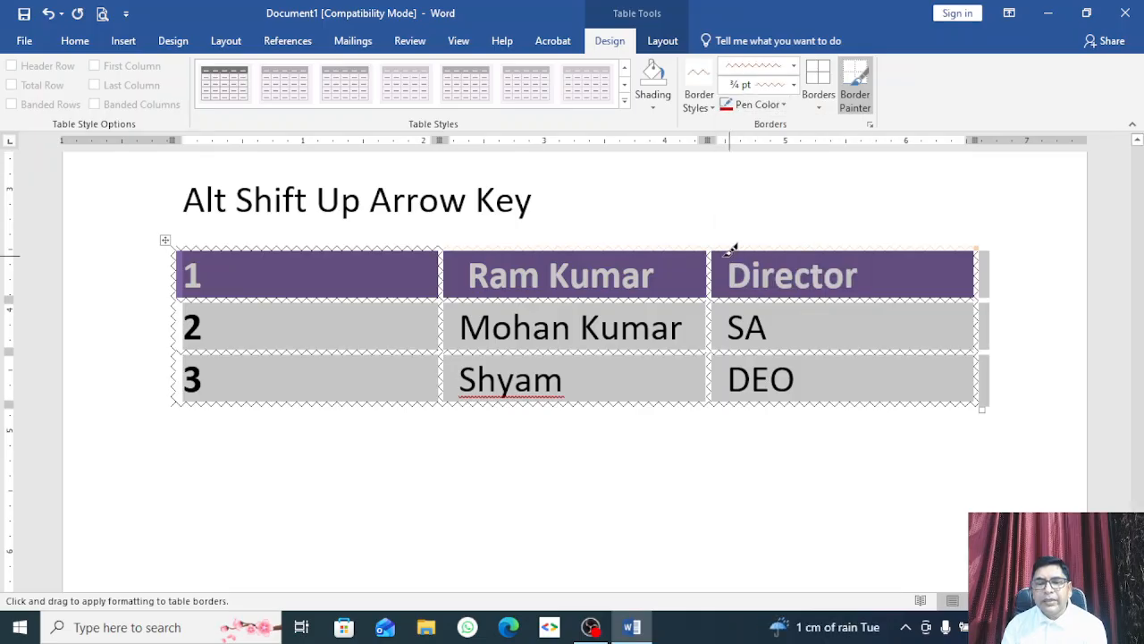
click(652, 248)
click(397, 246)
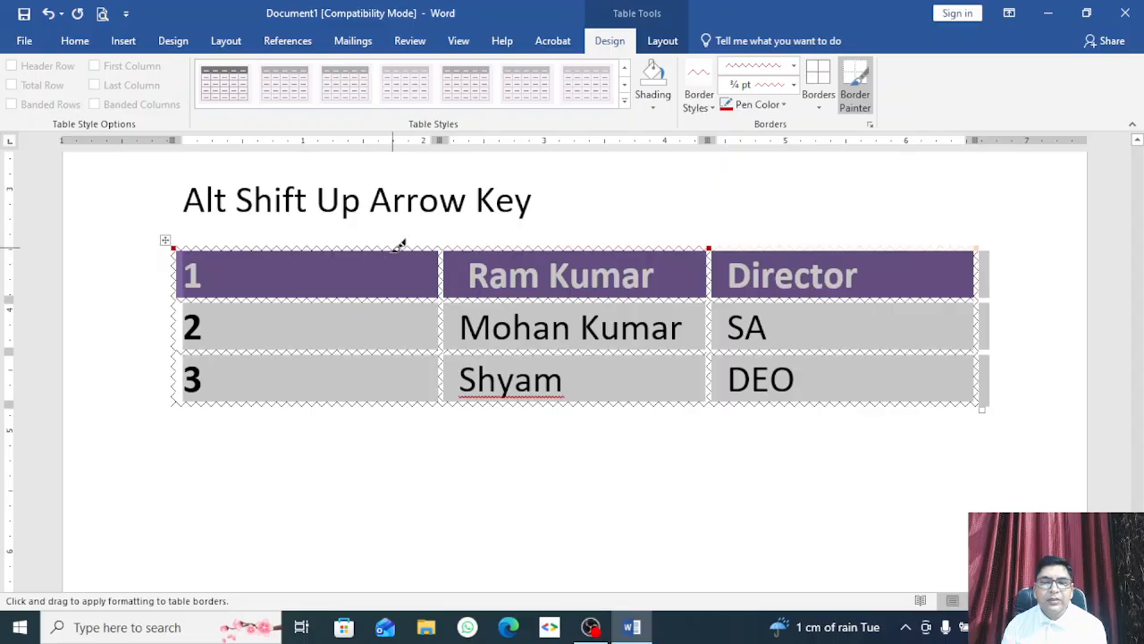
click(345, 351)
drag(356, 349, 909, 341)
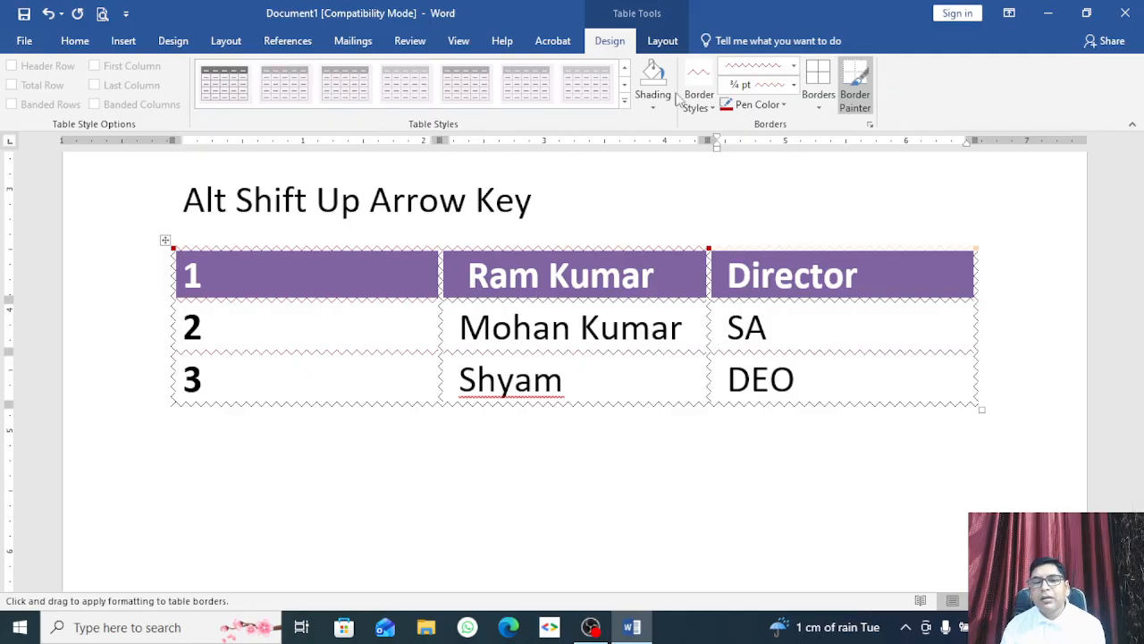
key(Escape)
Step: Reselect the whole table and bring up the Layout options
click(168, 249)
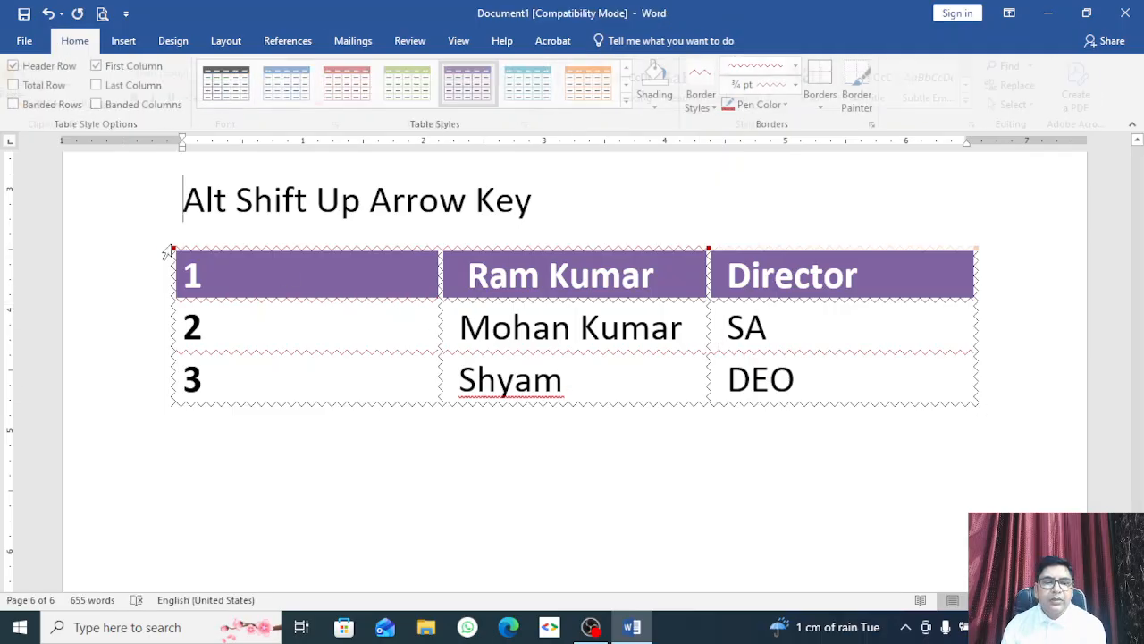
click(175, 268)
click(165, 240)
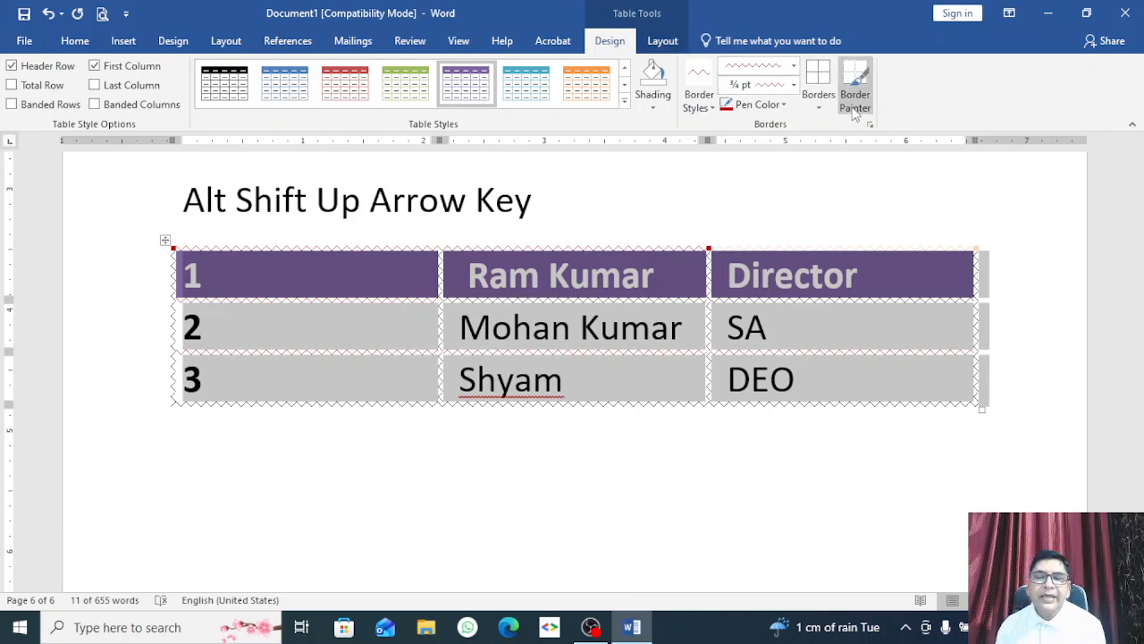
click(662, 43)
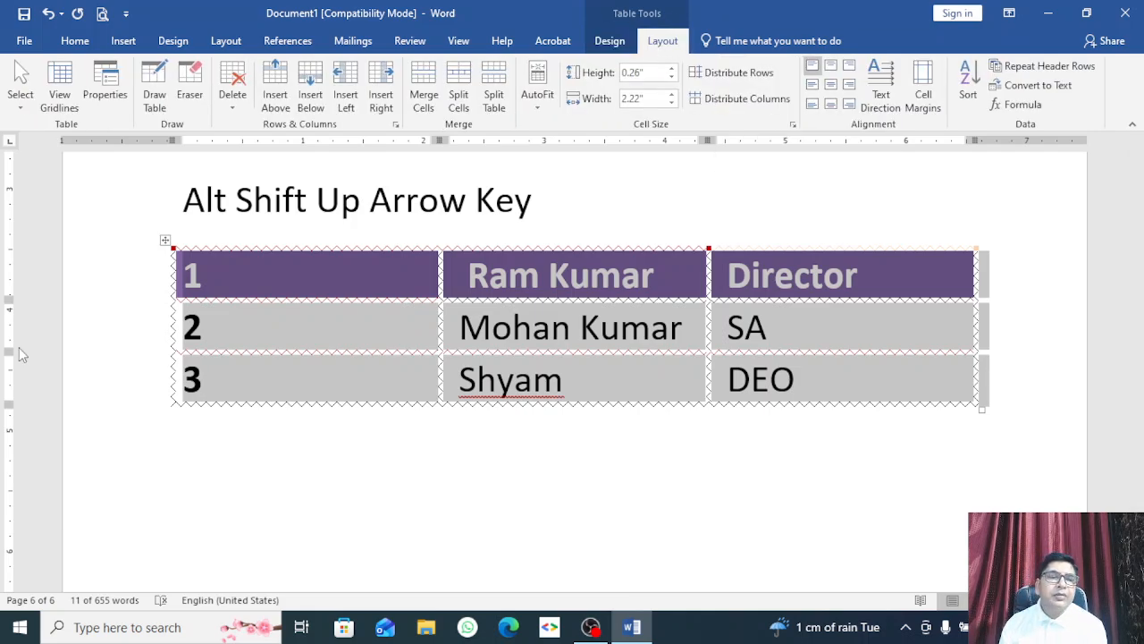
Step: Open Table Properties for the whole table from the Layout ribbon
click(20, 74)
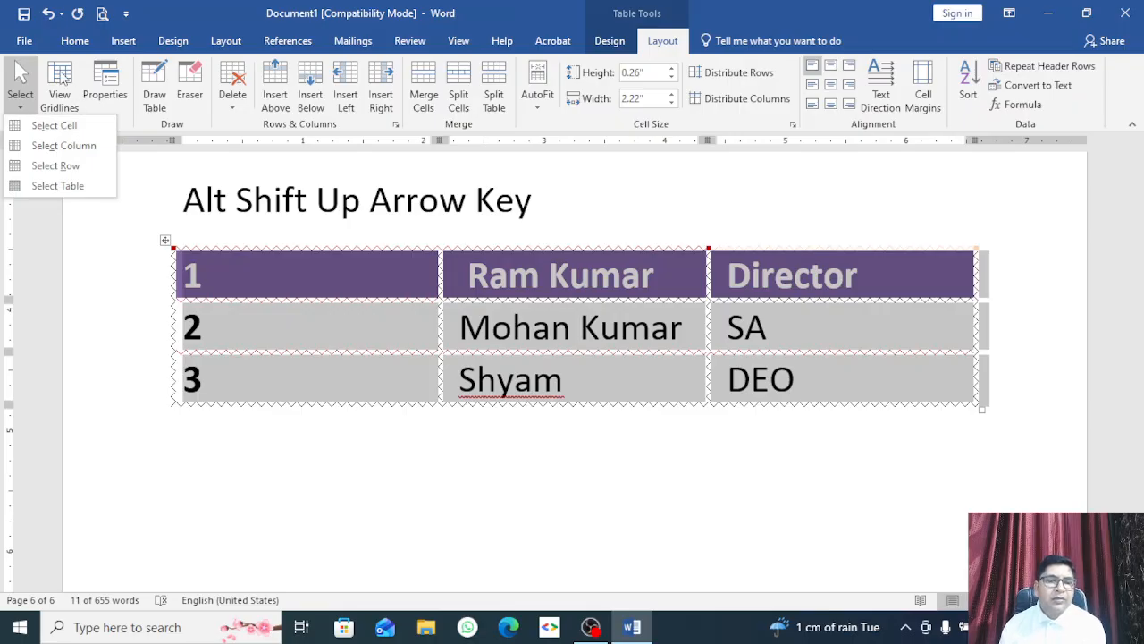
click(62, 79)
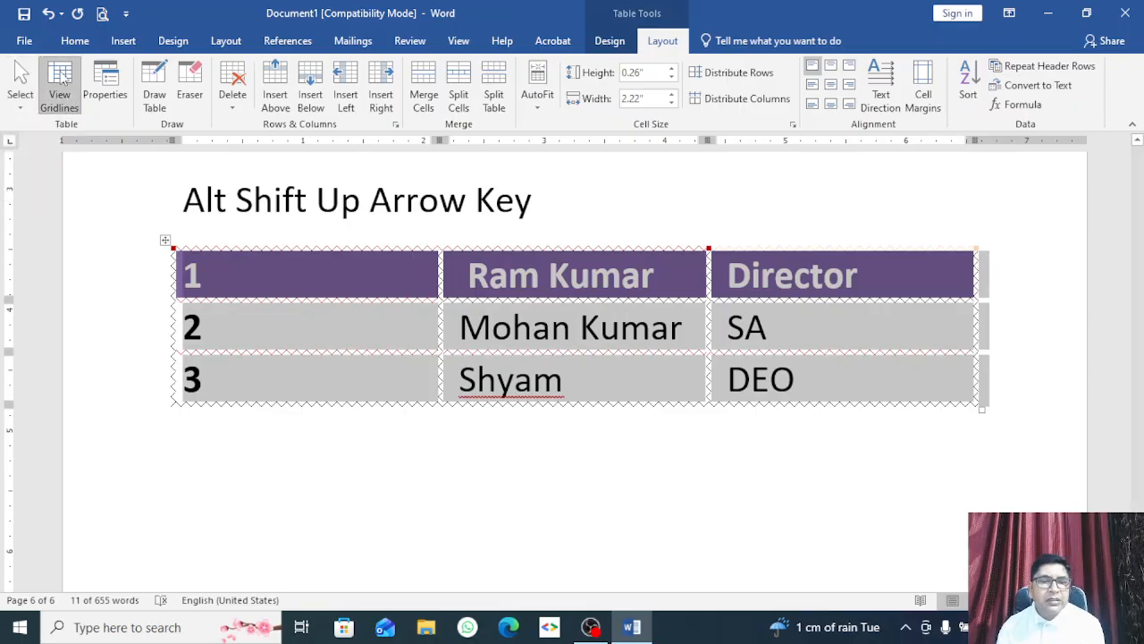
click(167, 243)
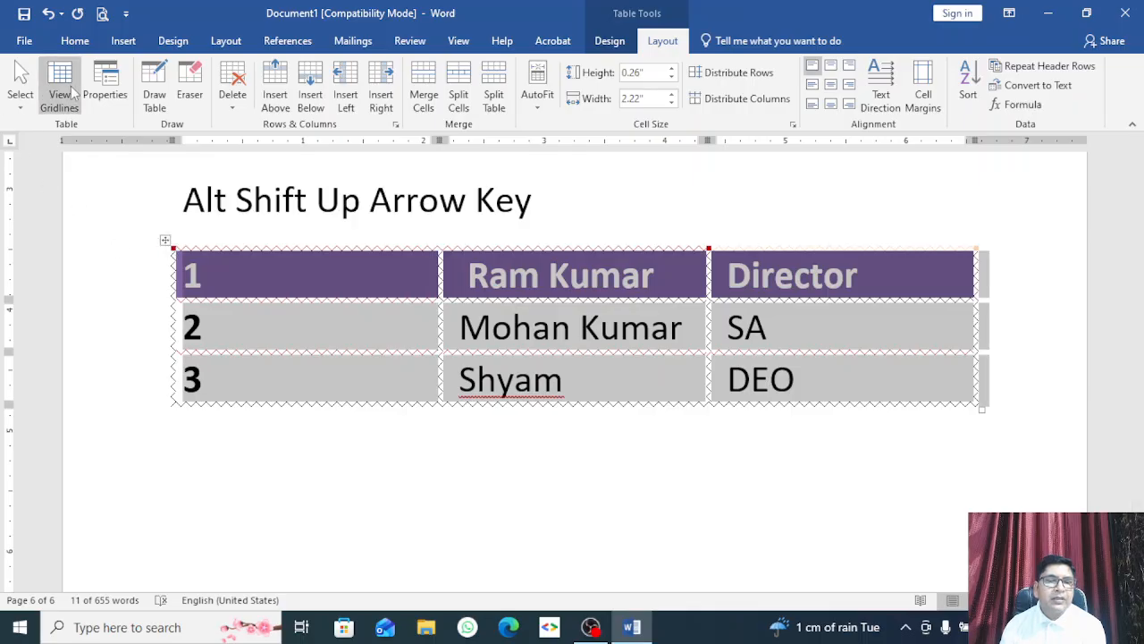
click(103, 94)
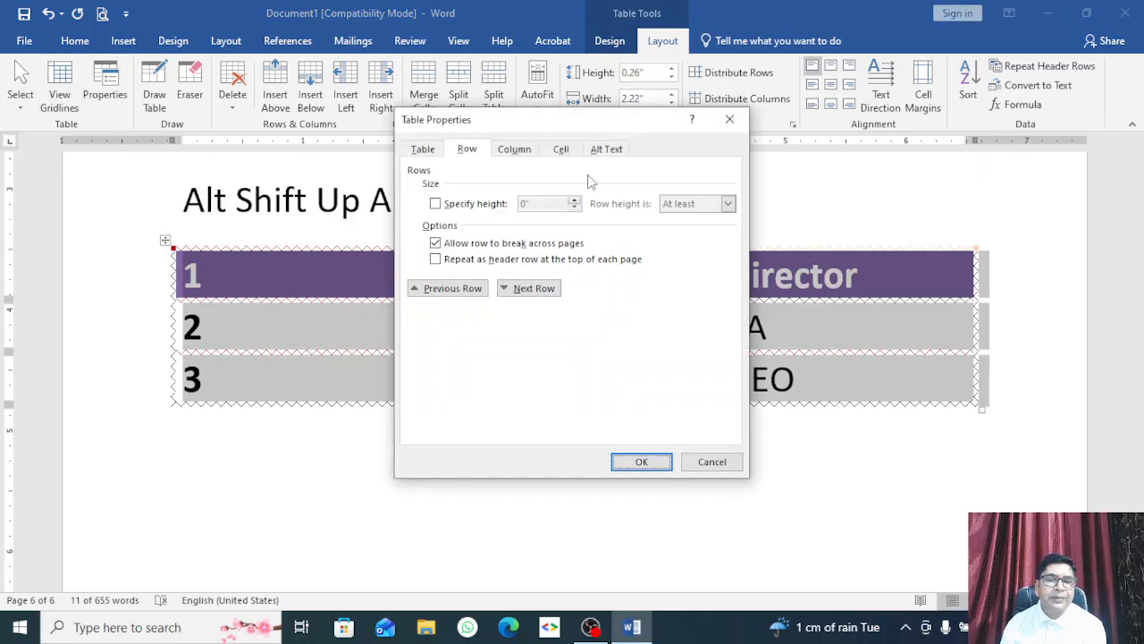
Step: Review the Table, Row, Column, Cell and Alt Text tabs, then close Table Properties unchanged
click(422, 150)
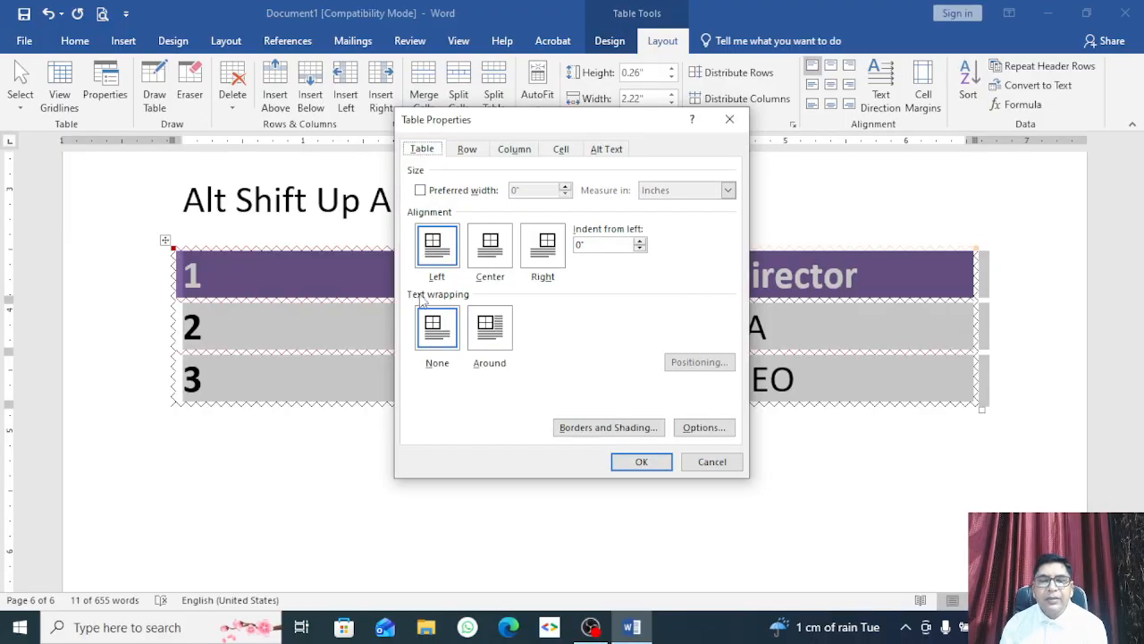
click(466, 151)
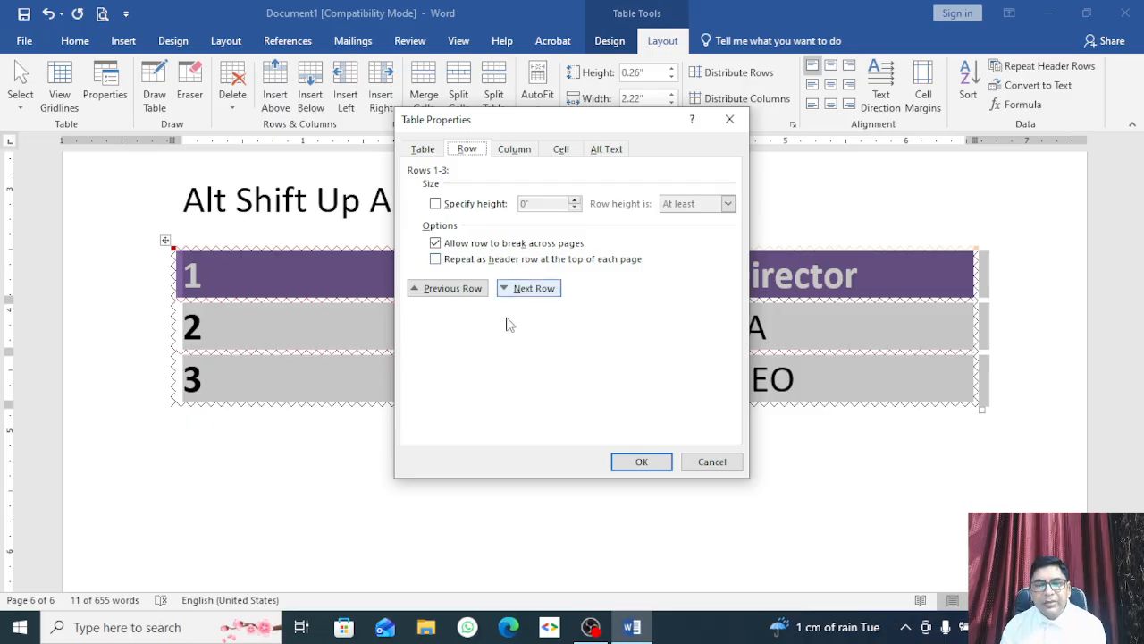
click(515, 149)
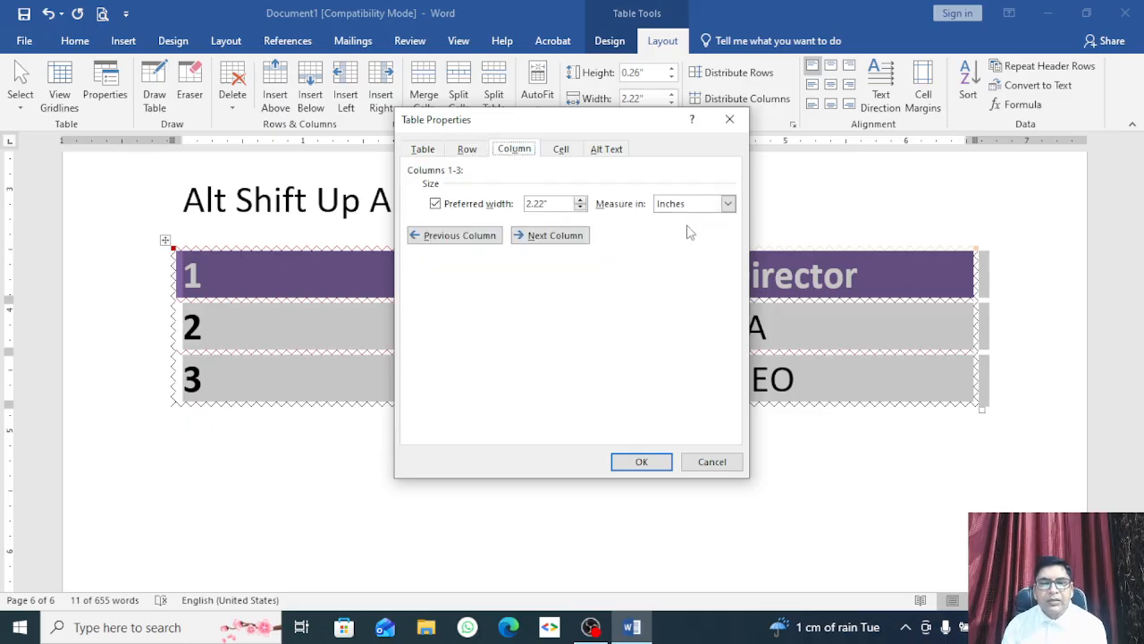
click(560, 150)
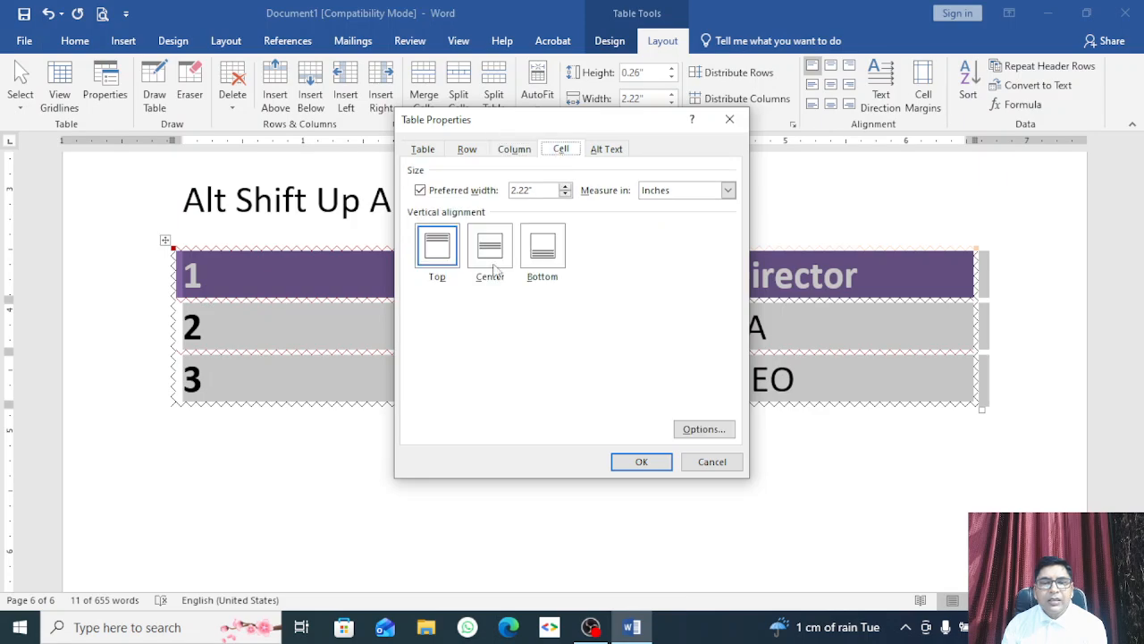
click(604, 151)
click(538, 191)
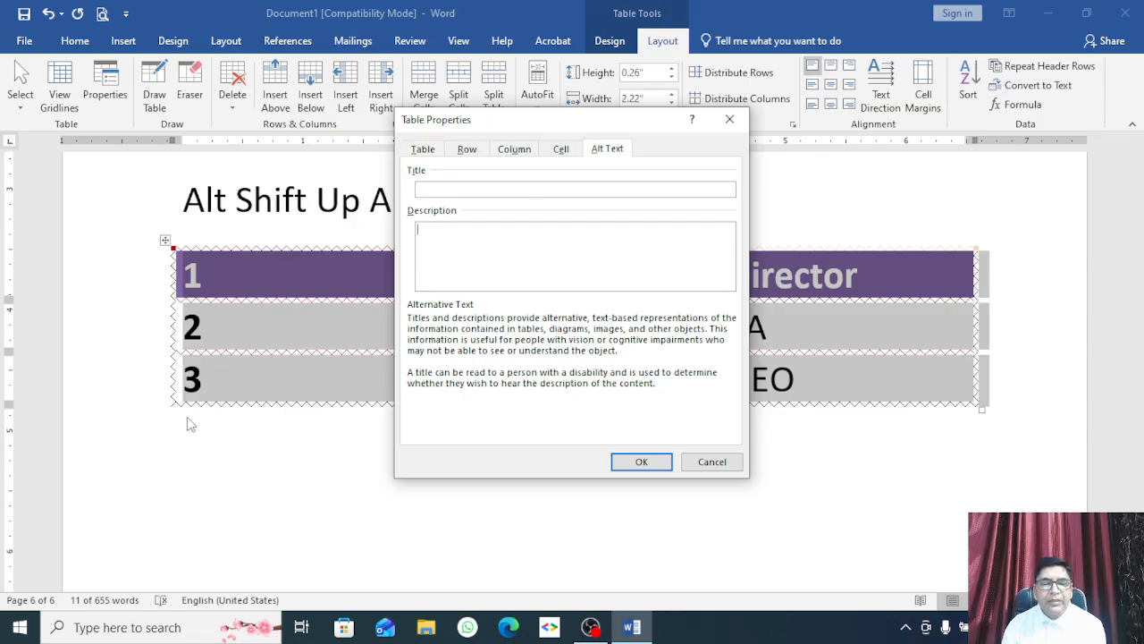
click(721, 130)
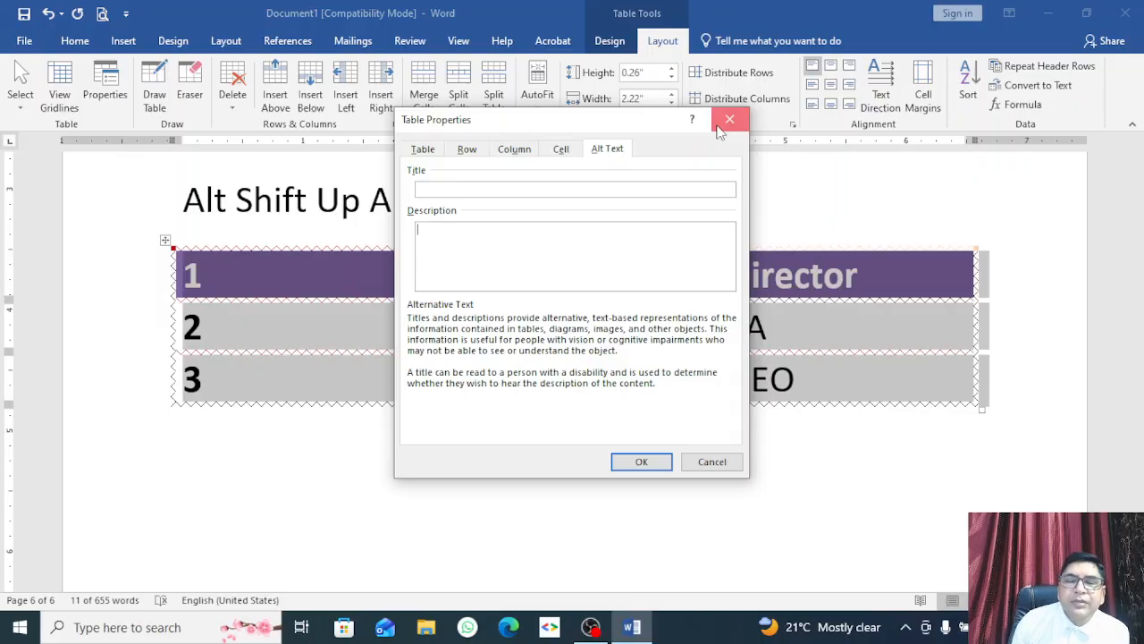
click(730, 120)
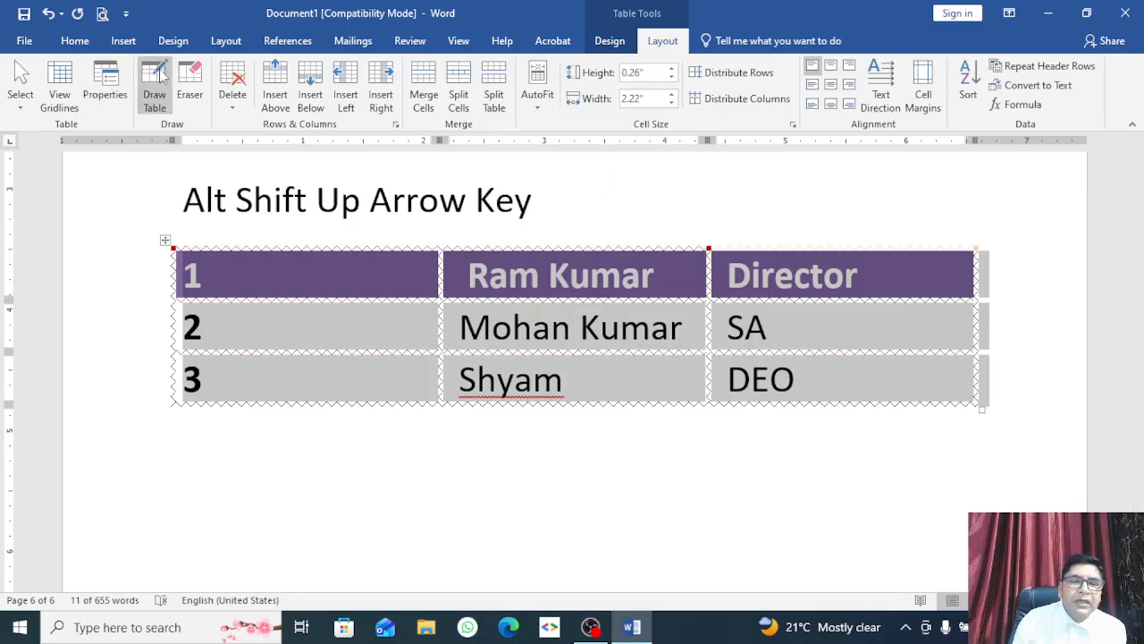
Step: Draw a vertical divider down the first column, then erase it from rows 2 and 3
click(165, 101)
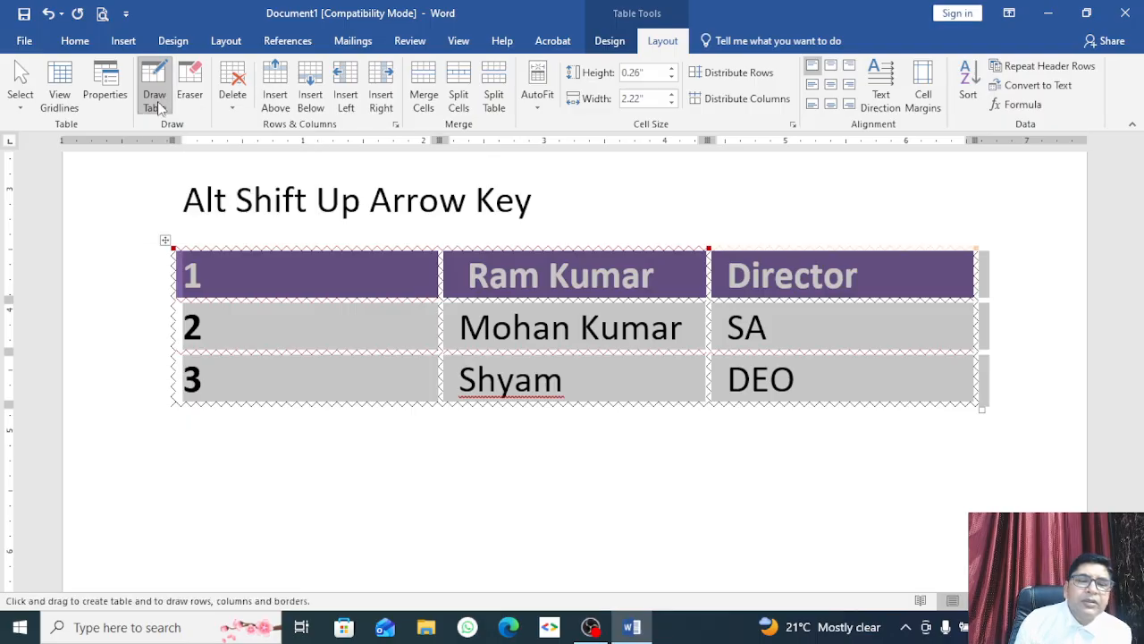
drag(304, 248, 311, 401)
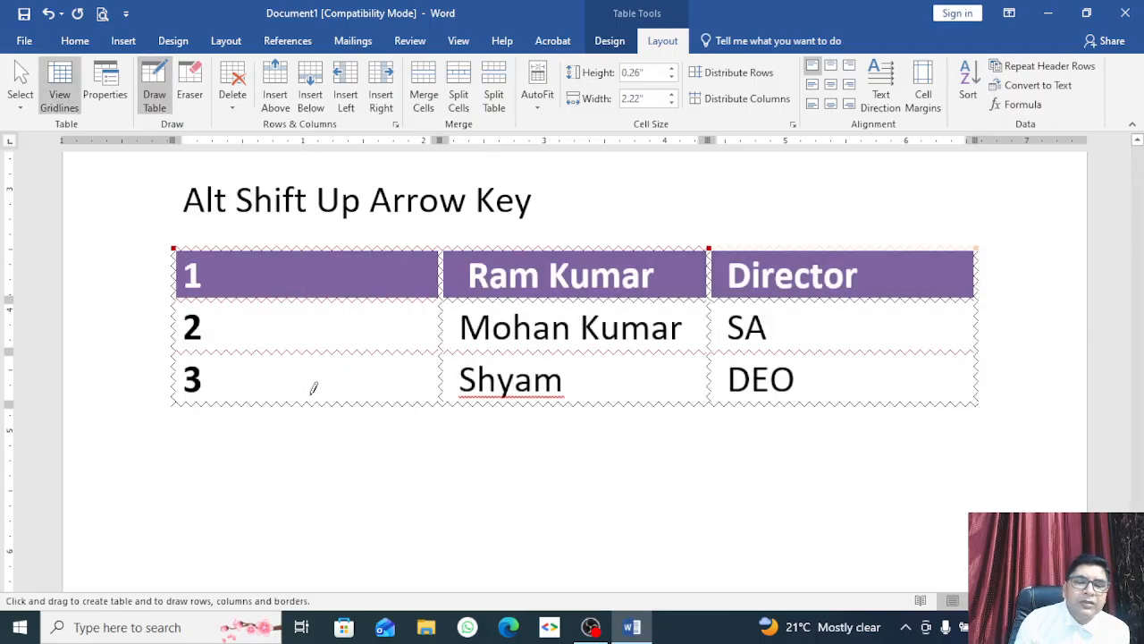
click(190, 90)
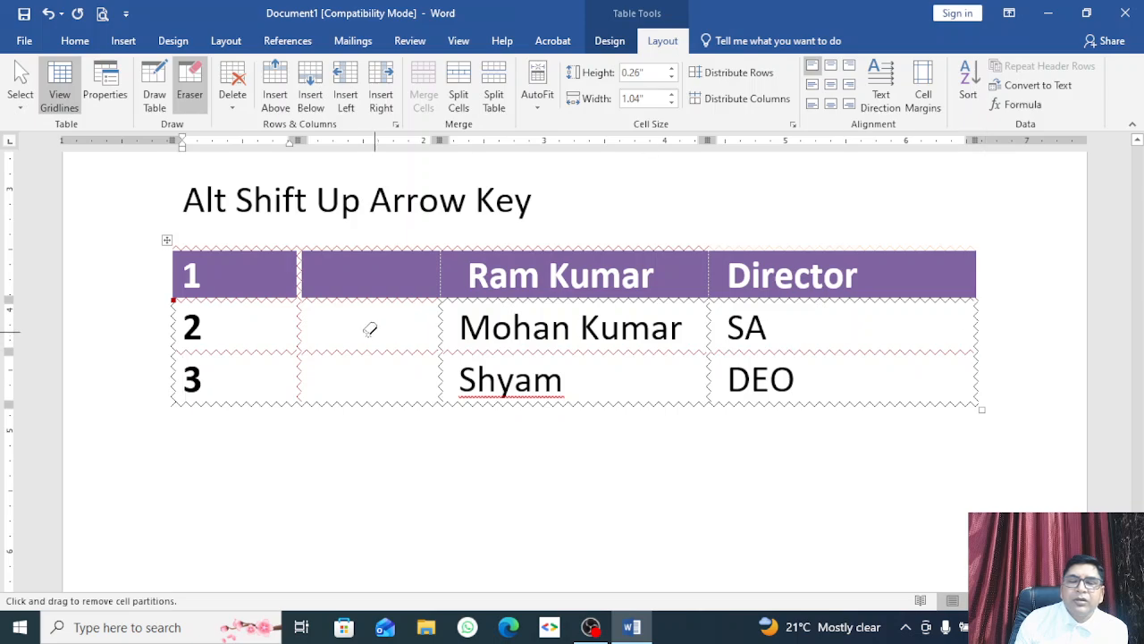
click(301, 325)
click(296, 372)
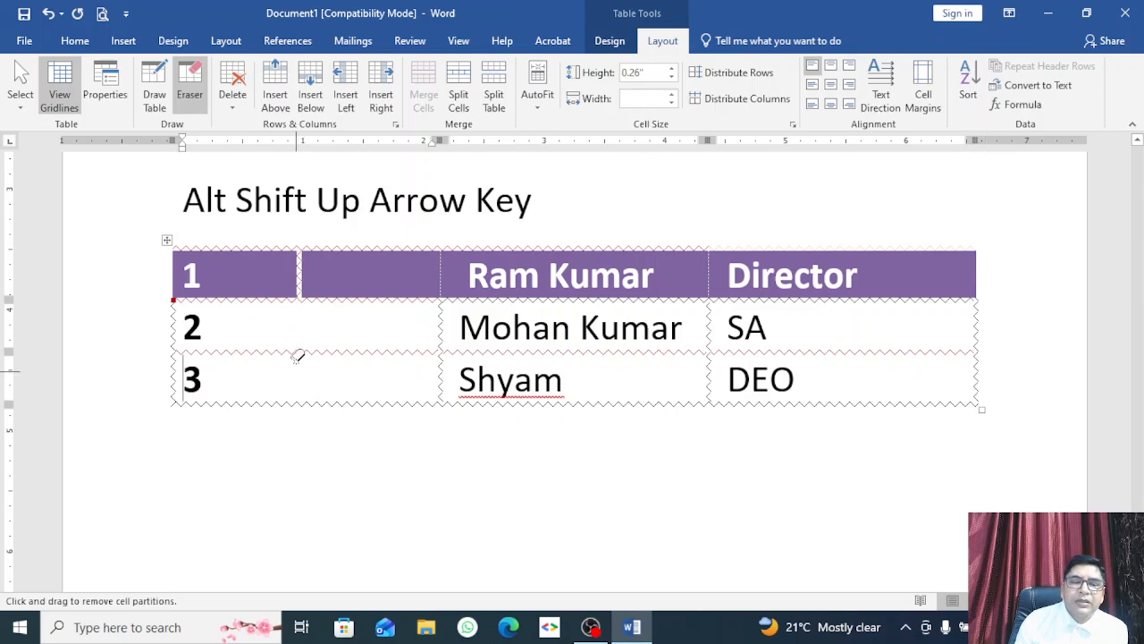
click(239, 82)
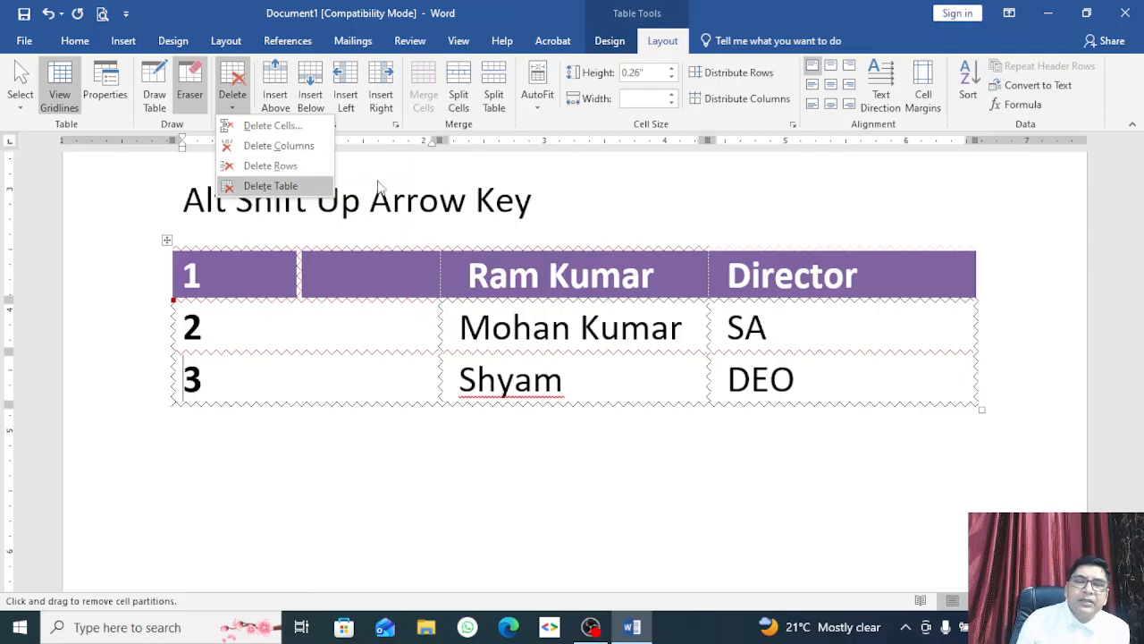
click(405, 177)
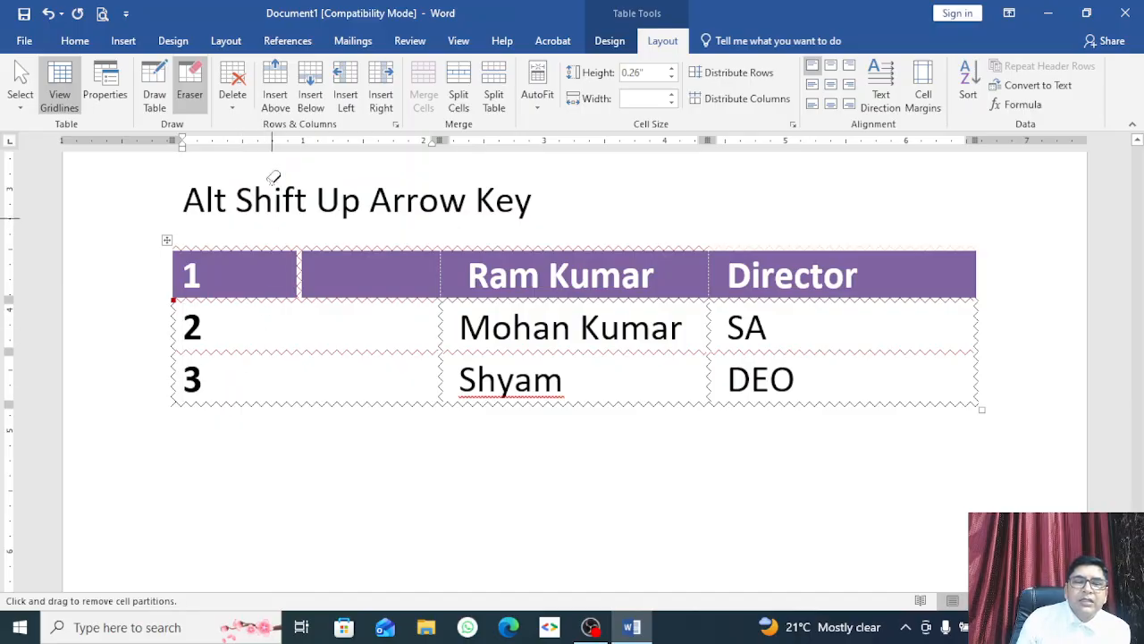
Step: Insert blank rows below rows 2 and 3
click(277, 89)
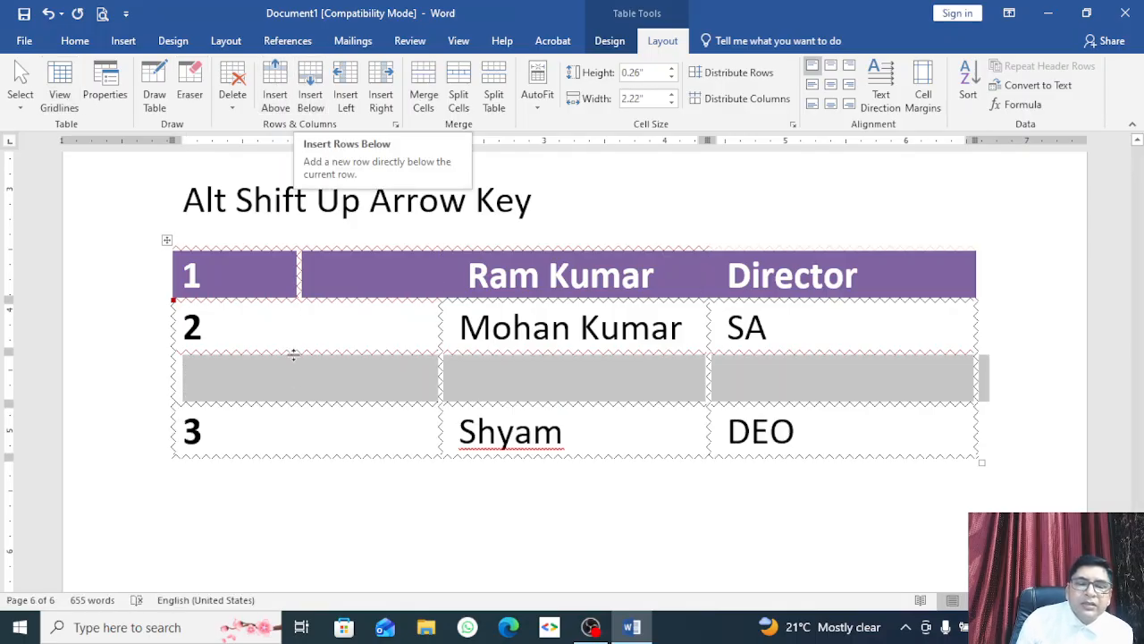
click(270, 432)
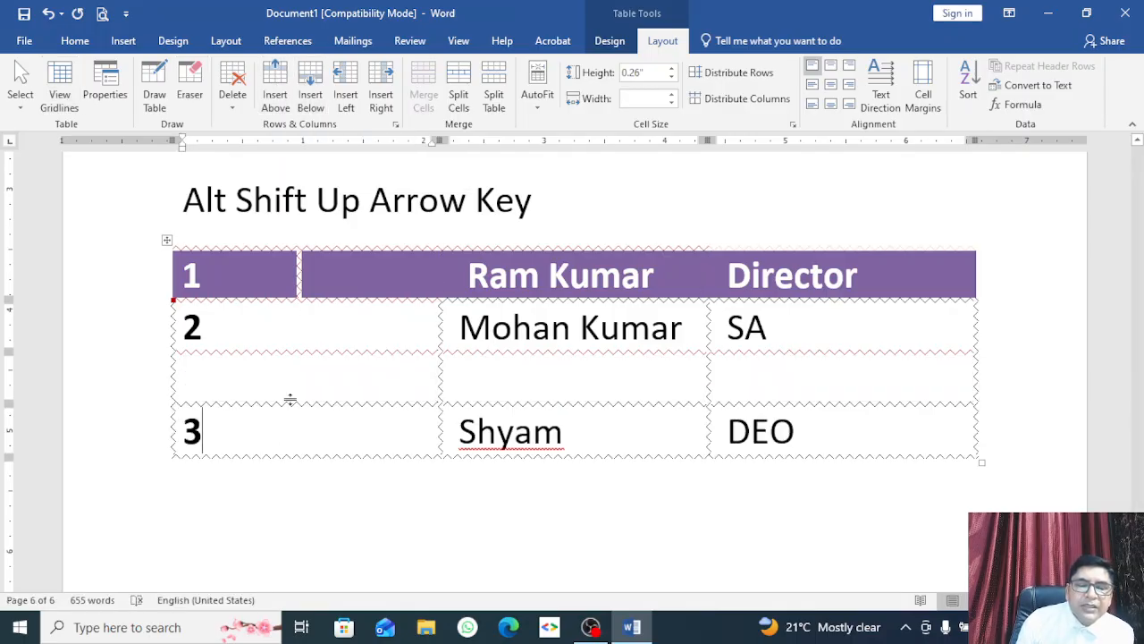
click(313, 94)
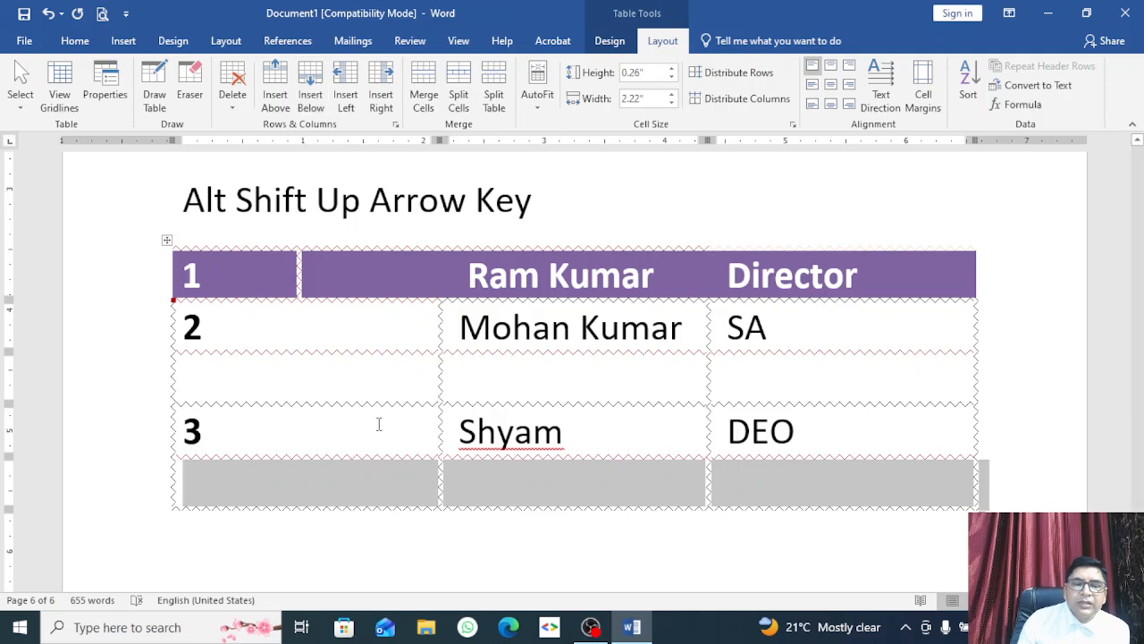
click(321, 435)
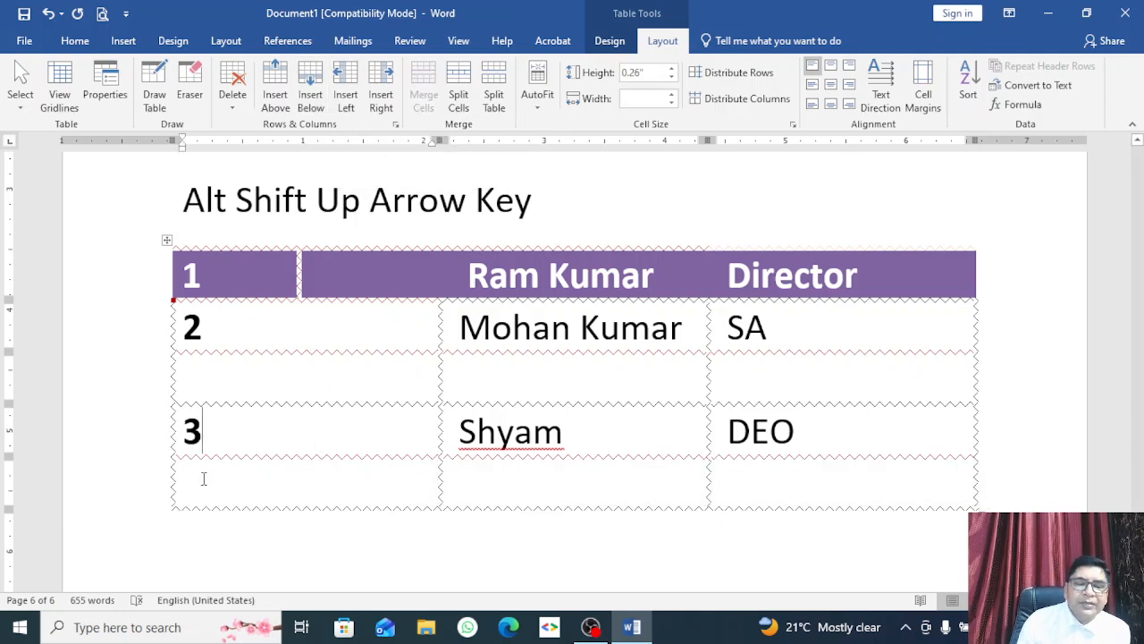
Step: Add two columns at the left and merge the blank row's first three cells
click(343, 87)
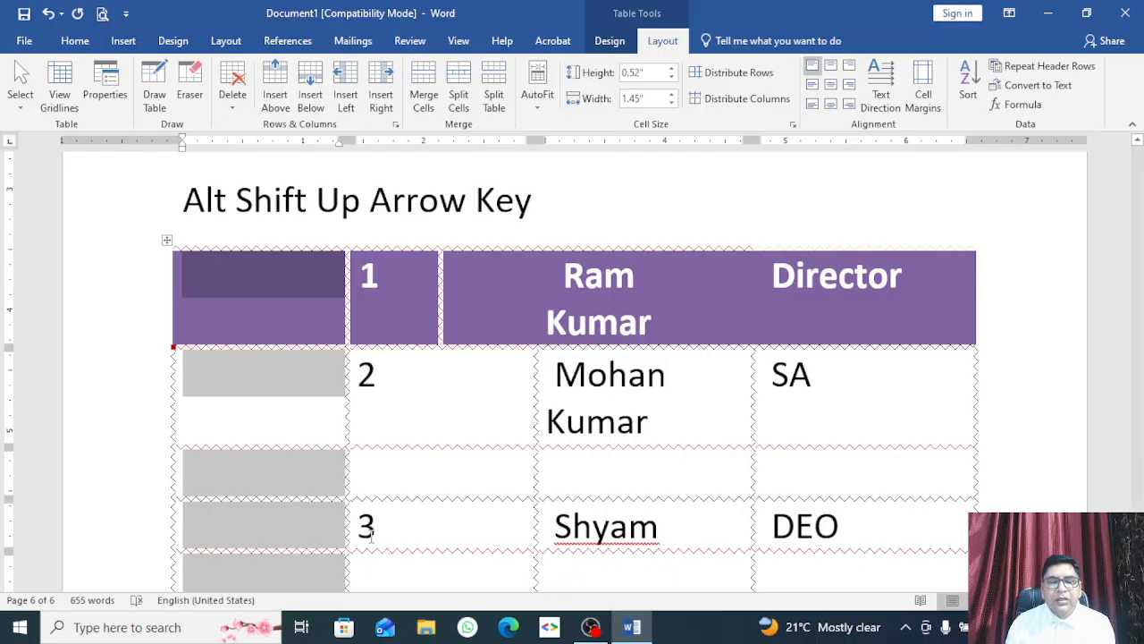
scroll(400, 492, down, 3)
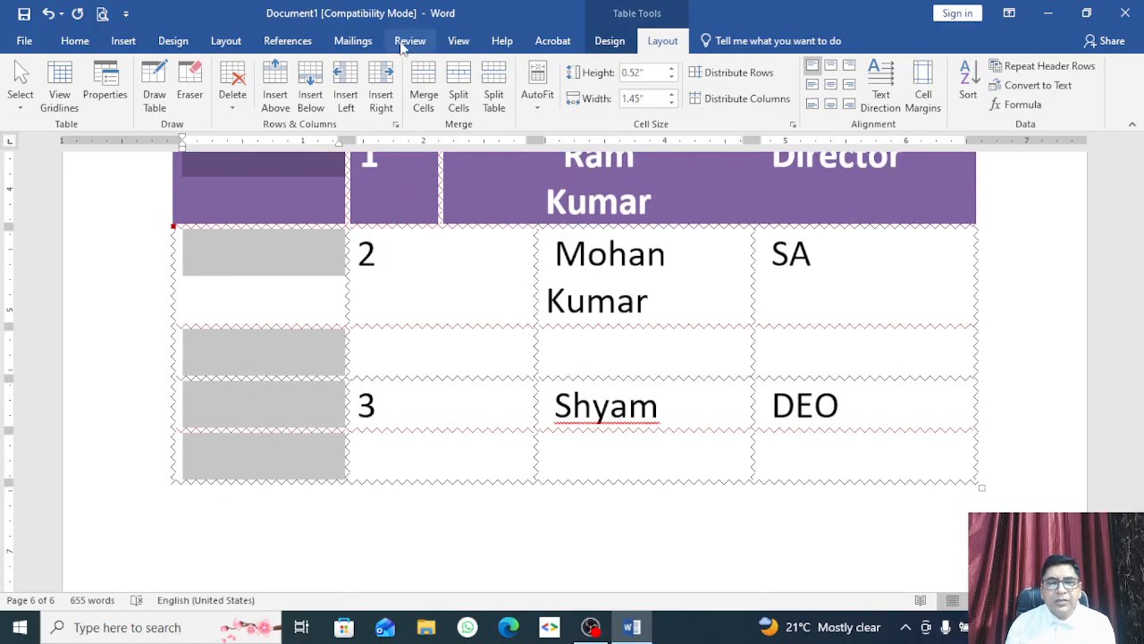
click(386, 74)
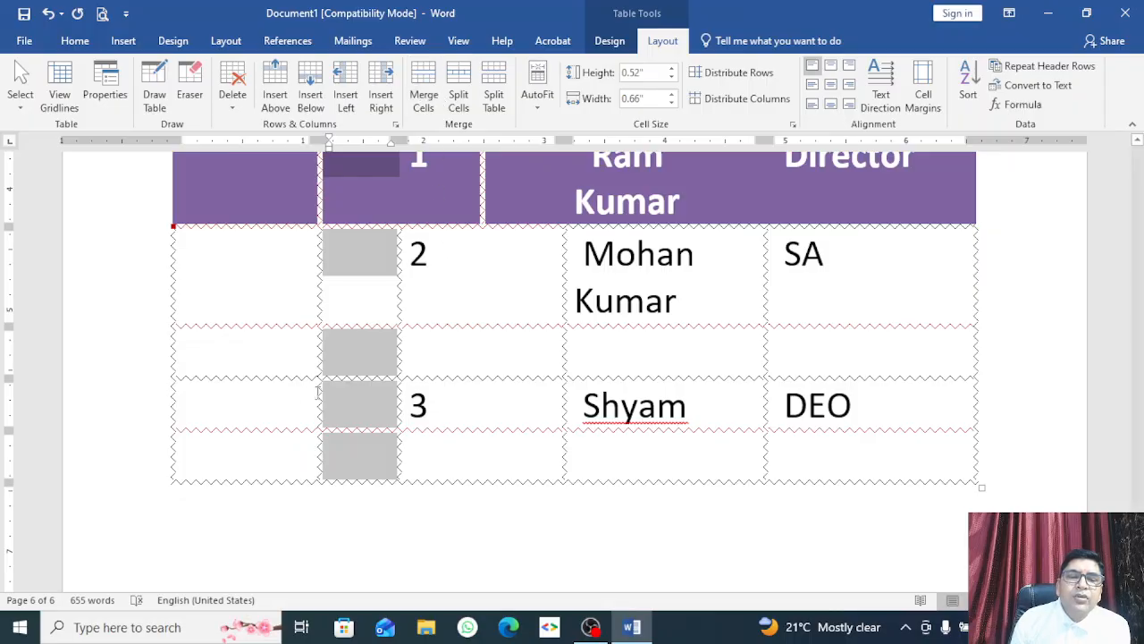
drag(250, 354, 479, 357)
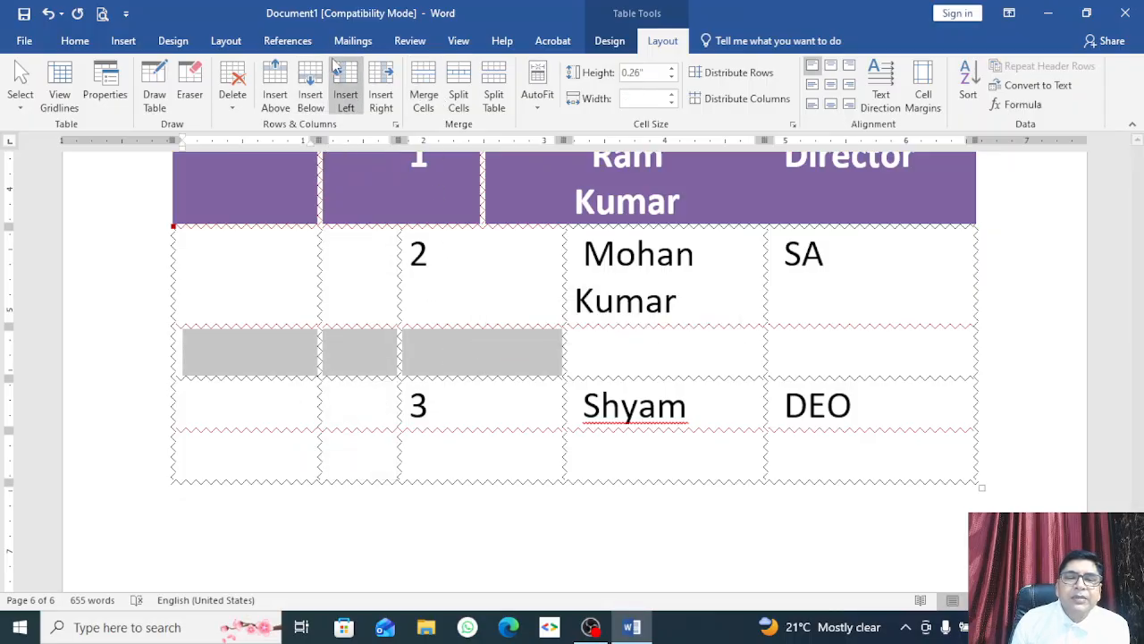
click(422, 89)
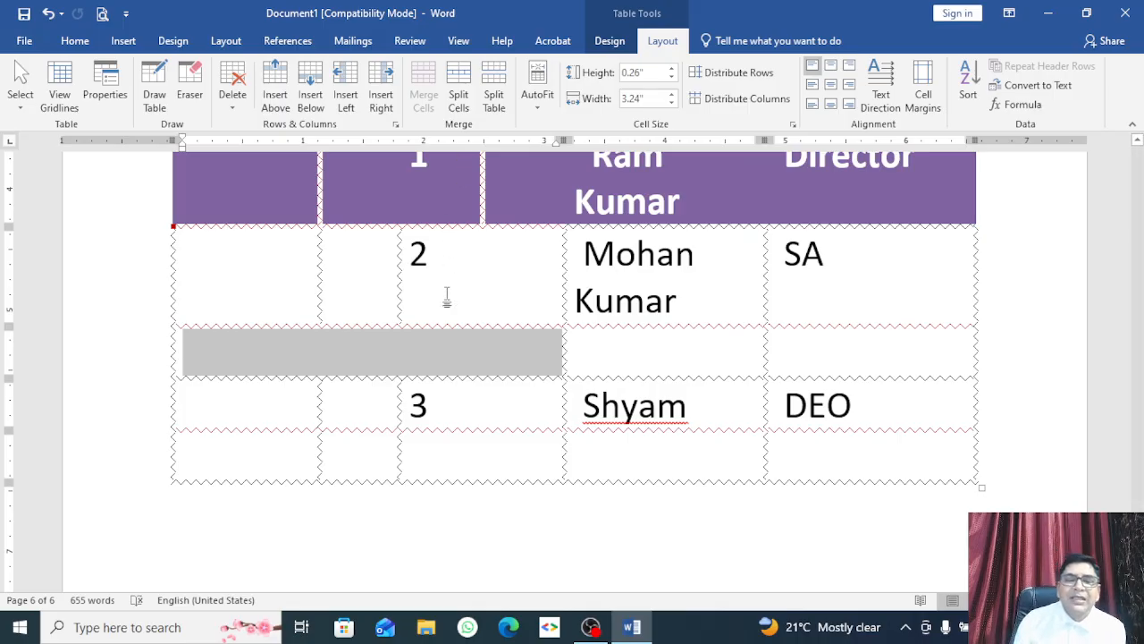
click(459, 90)
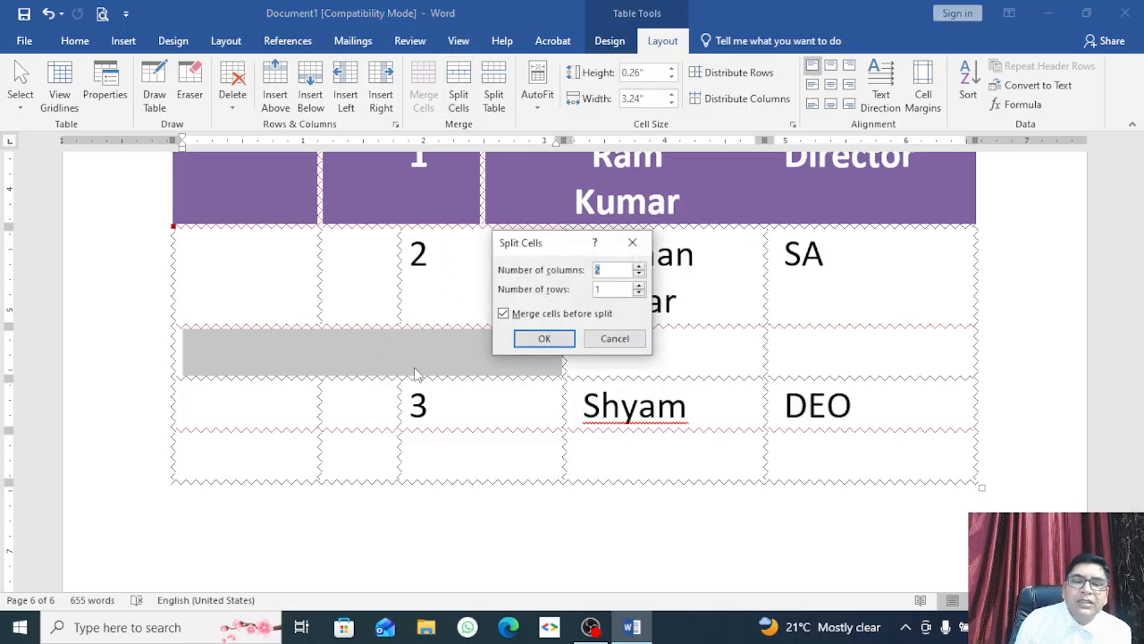
click(547, 345)
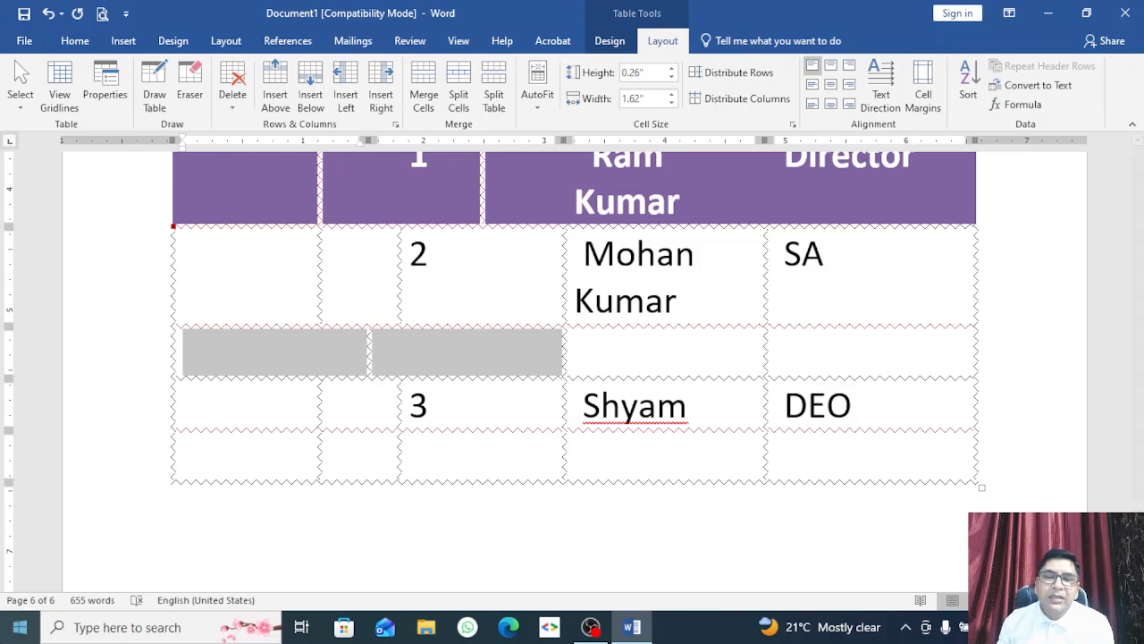
click(694, 301)
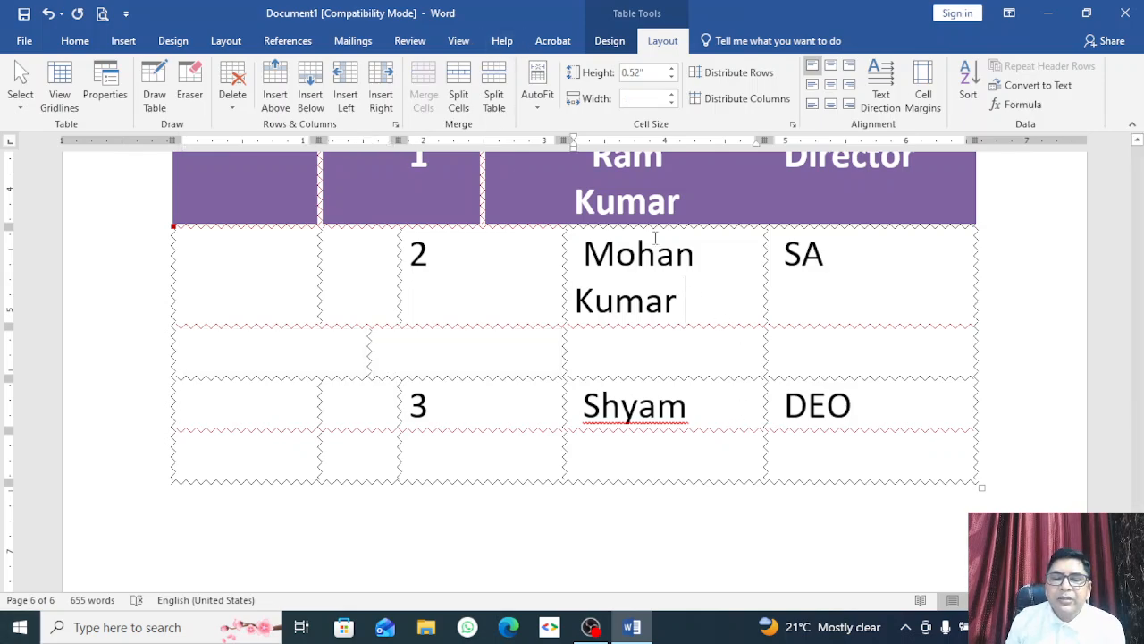
click(818, 285)
click(537, 93)
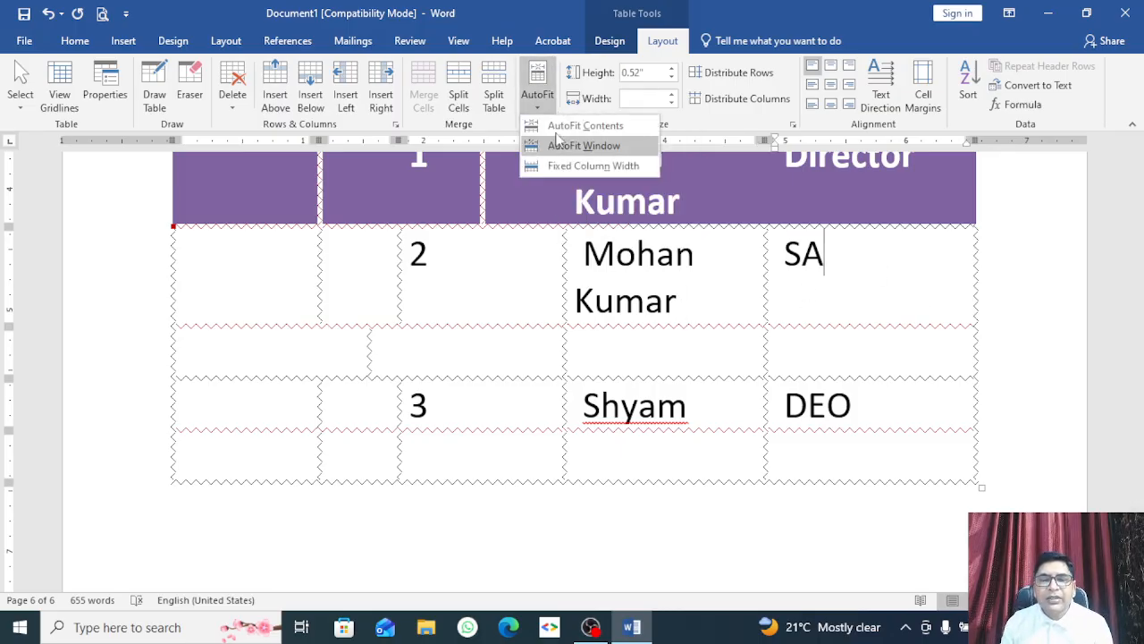
click(572, 125)
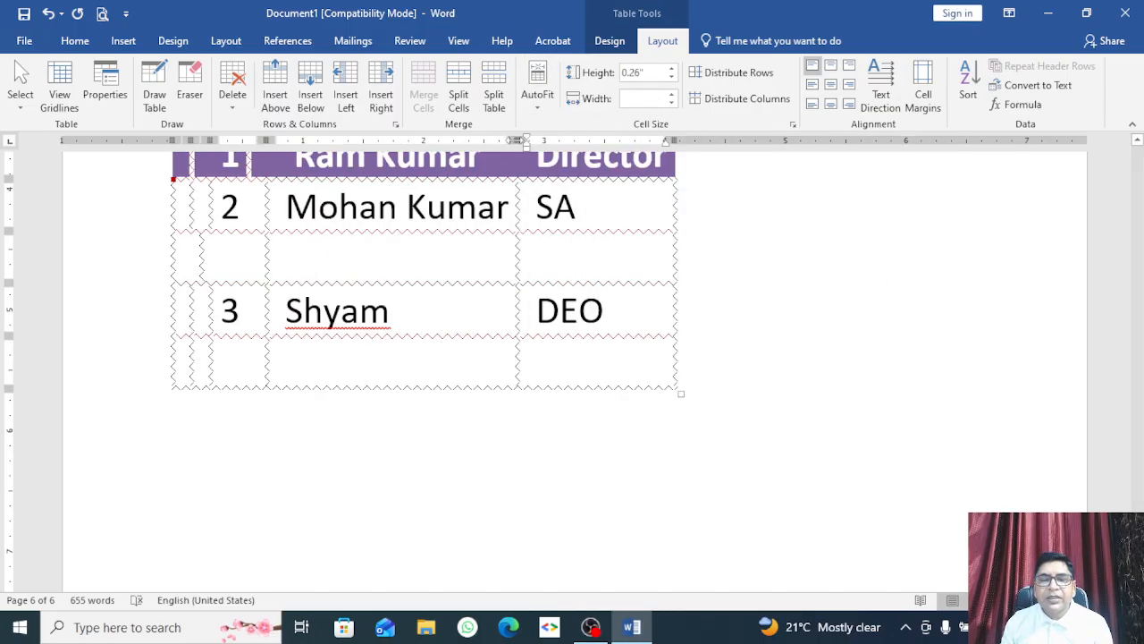
click(538, 96)
click(560, 145)
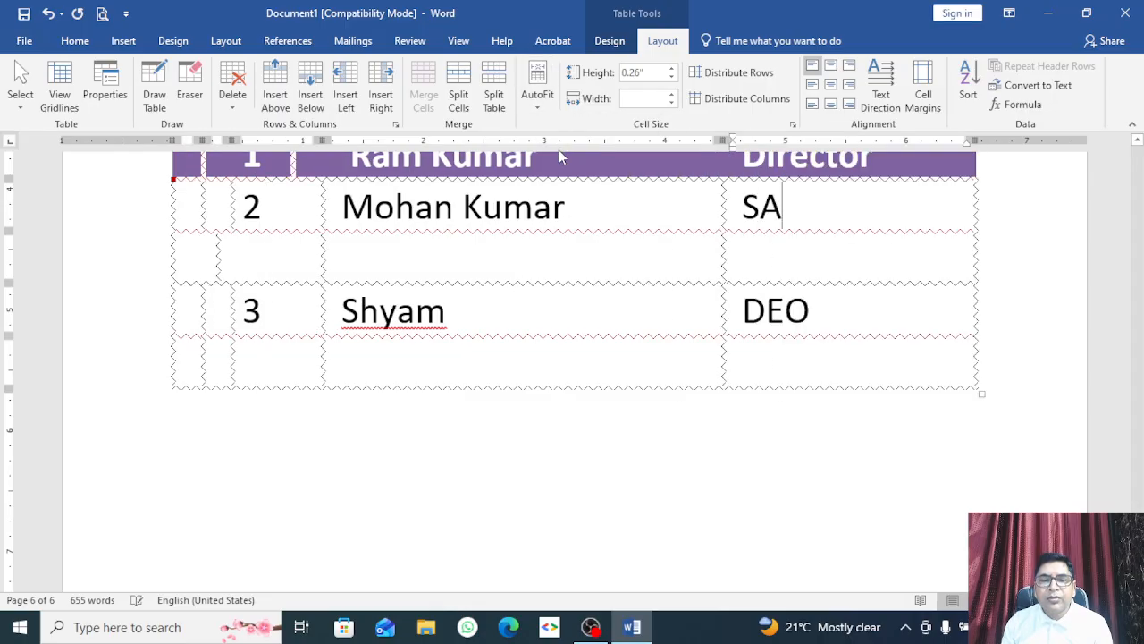
click(537, 96)
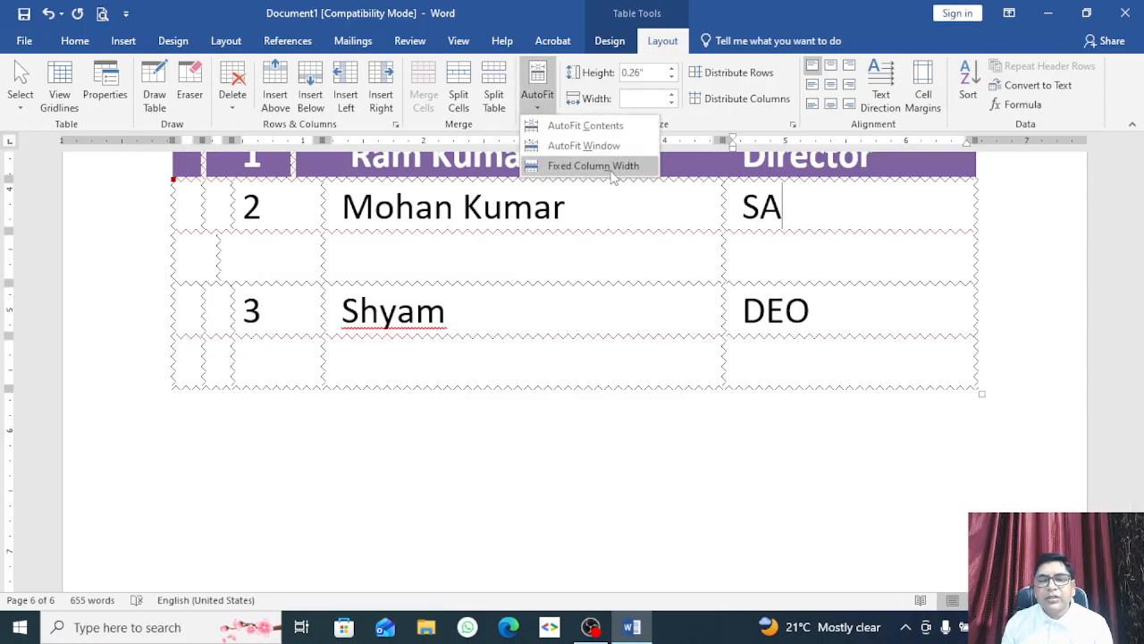
click(658, 329)
scroll(627, 334, up, 2)
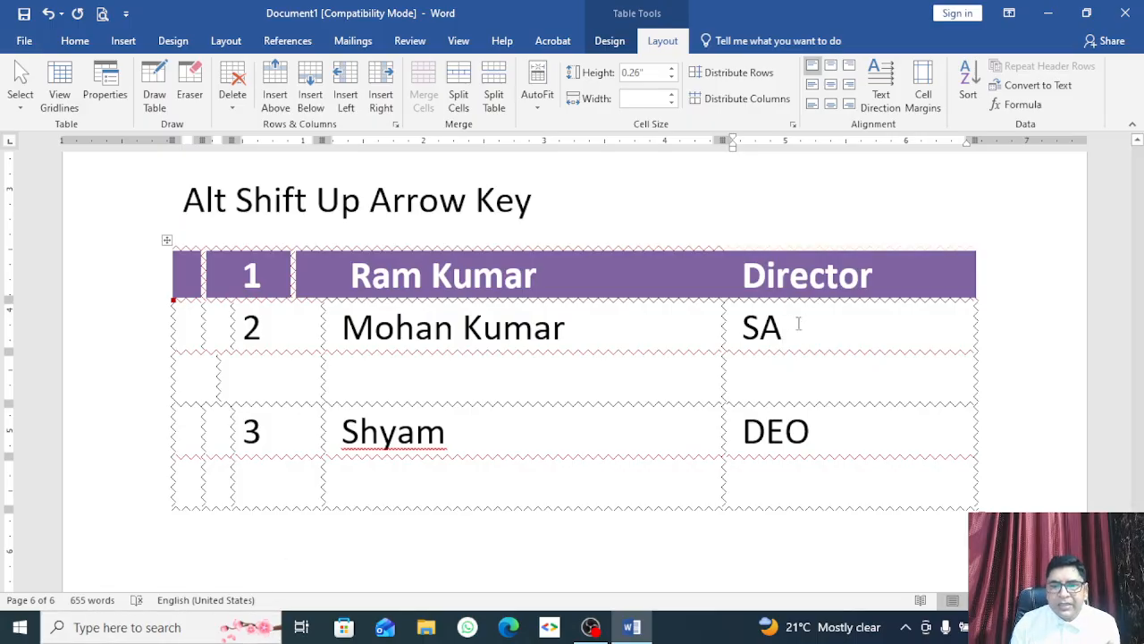
click(601, 340)
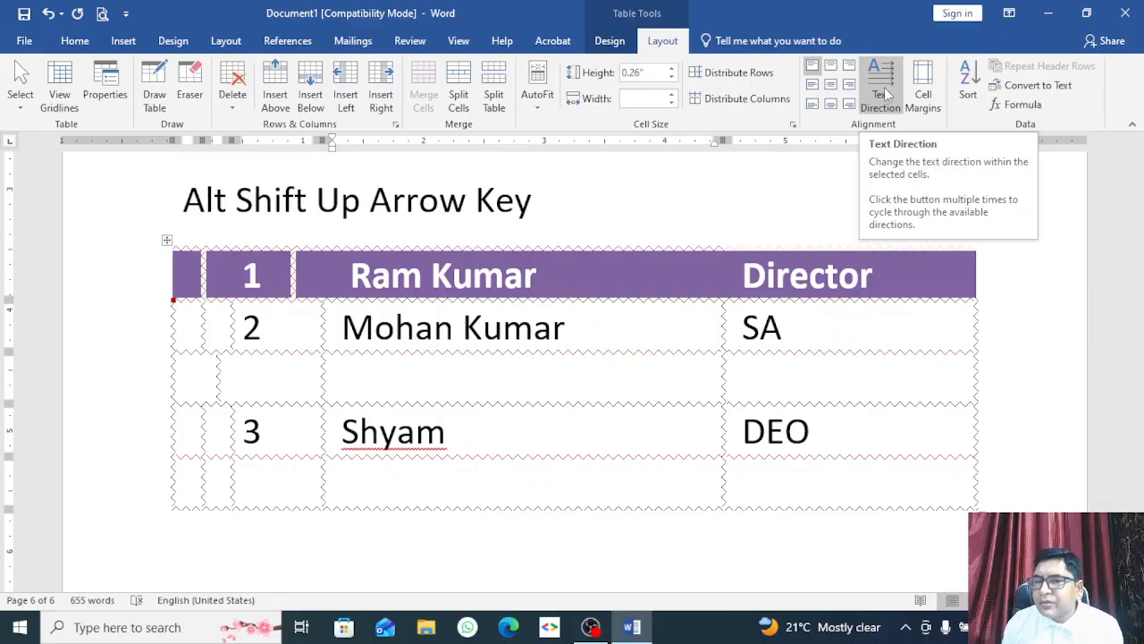
click(830, 85)
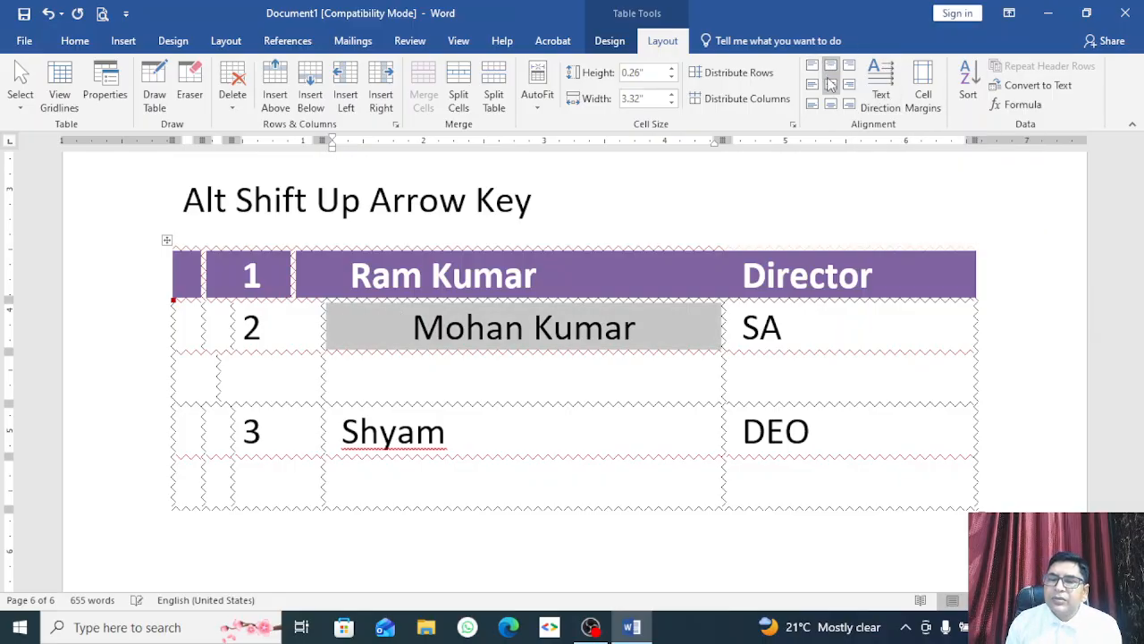
click(830, 104)
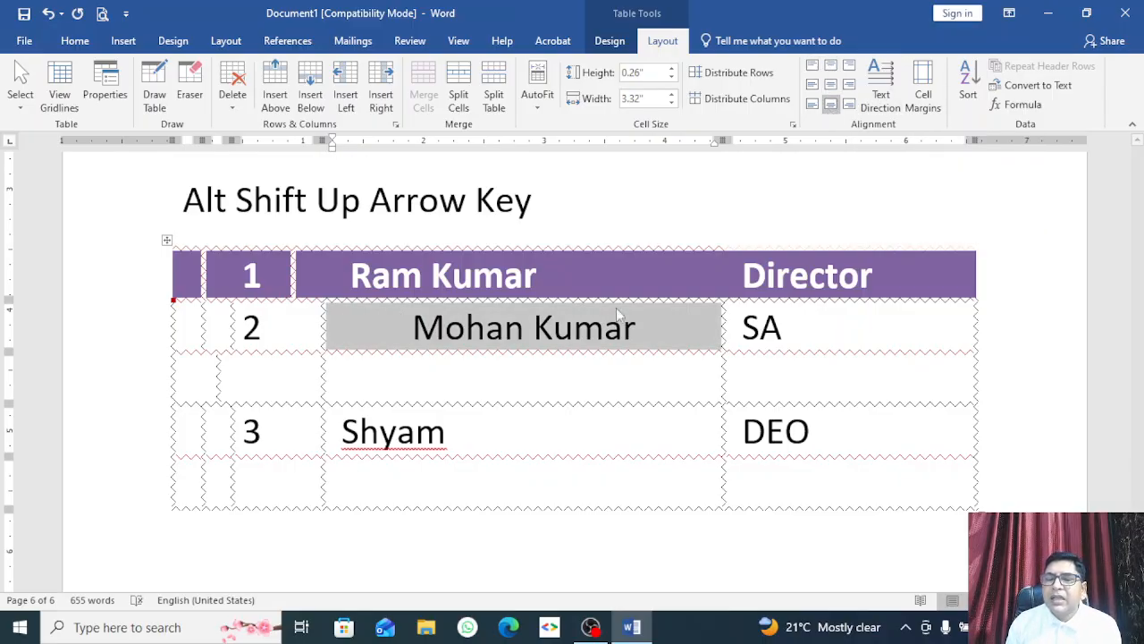
drag(225, 351, 230, 425)
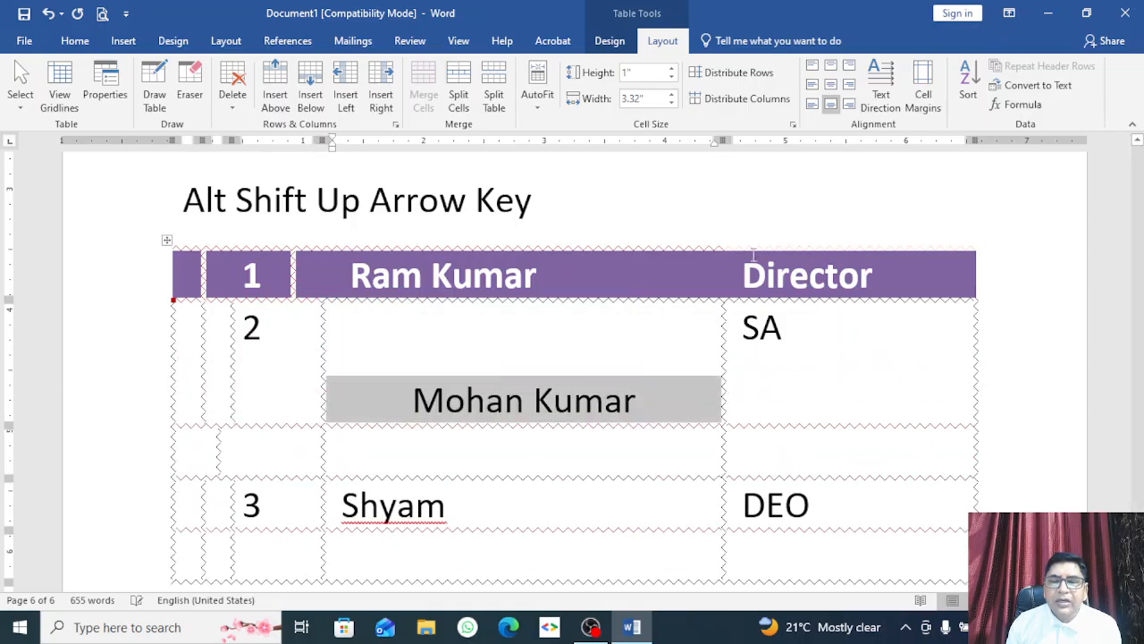
click(830, 85)
click(831, 66)
click(812, 66)
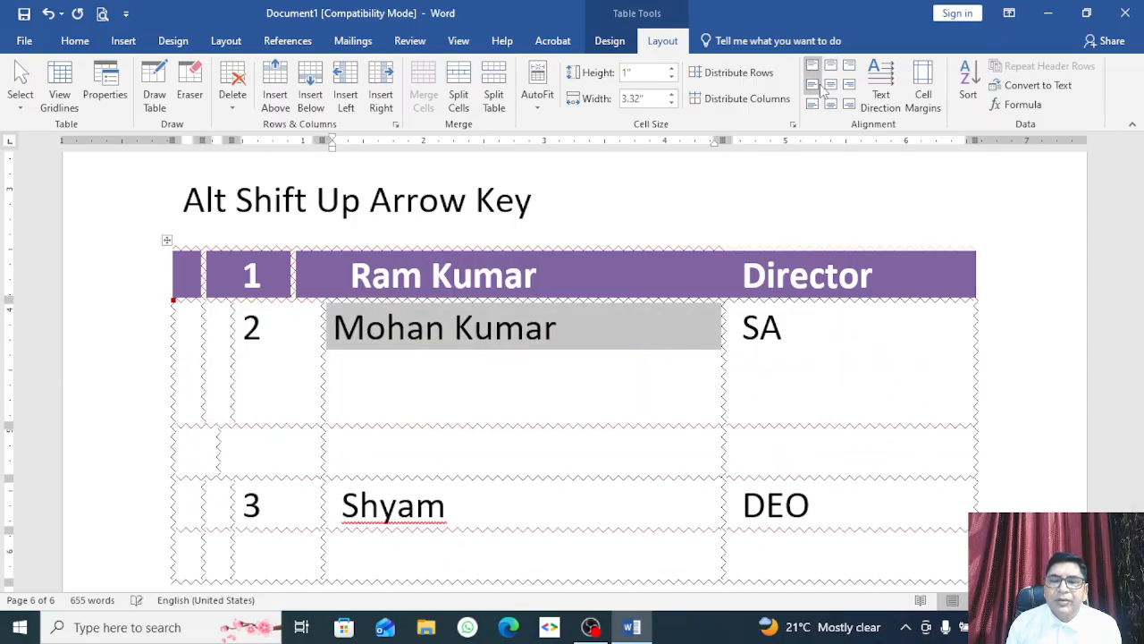
click(813, 85)
click(812, 103)
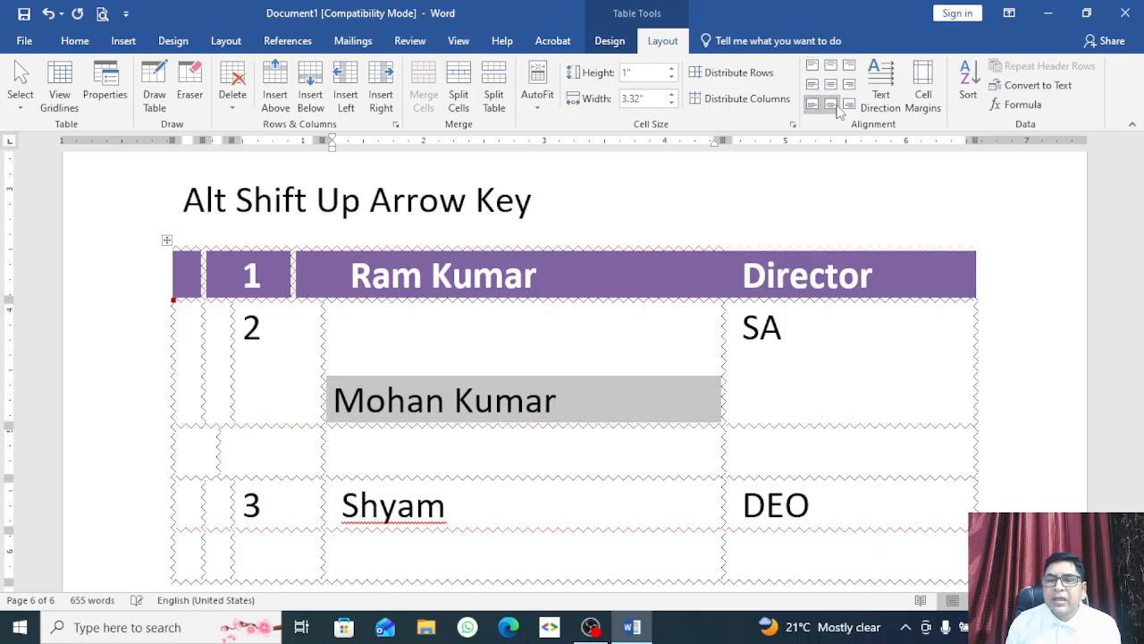
click(880, 90)
click(880, 89)
click(880, 90)
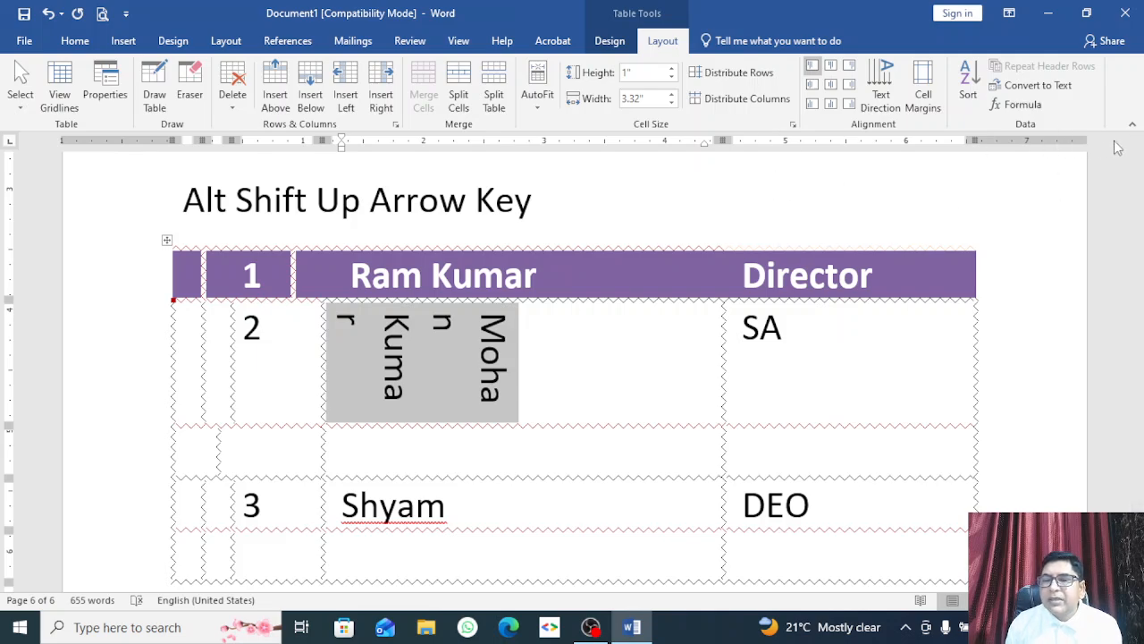
Step: Check the Cell Margins settings without changes, then place the cursor in the empty row
click(922, 98)
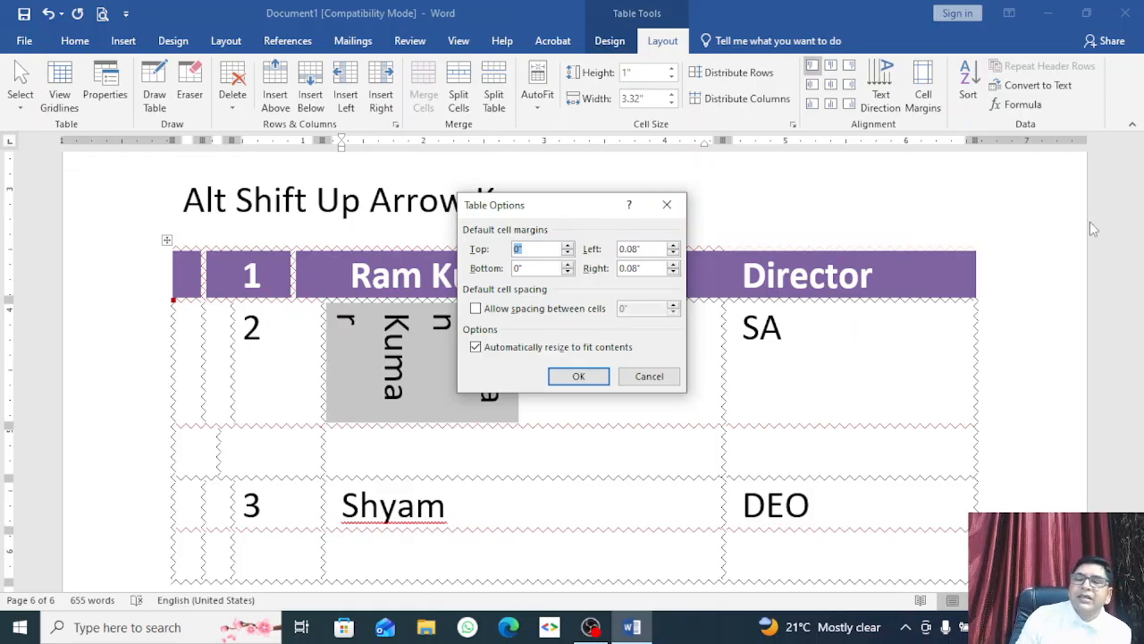
click(669, 204)
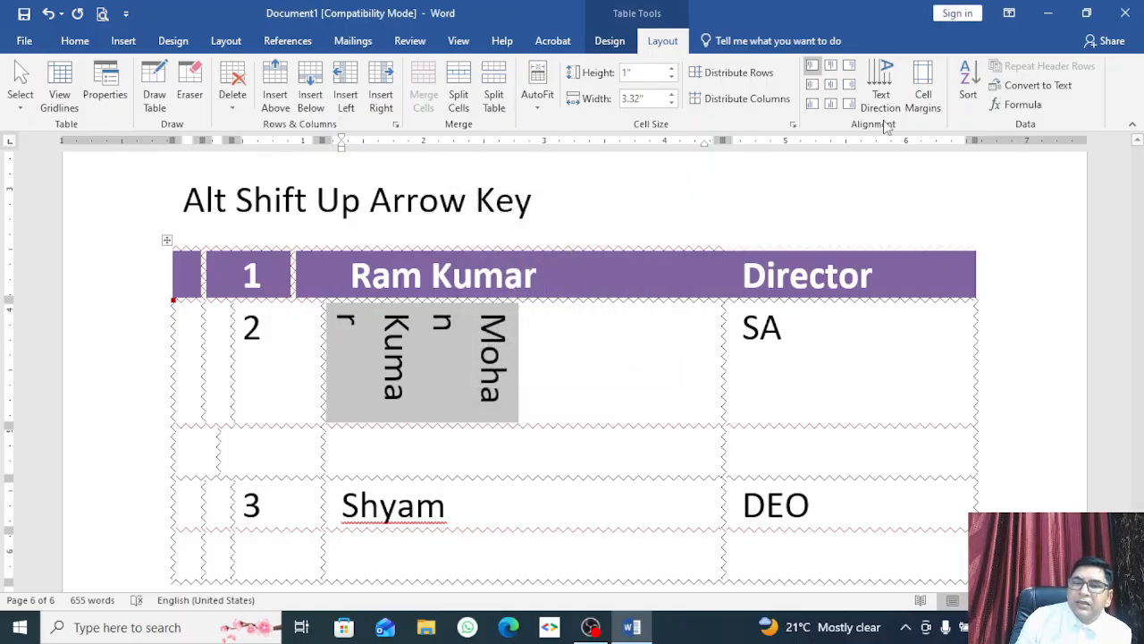
click(923, 93)
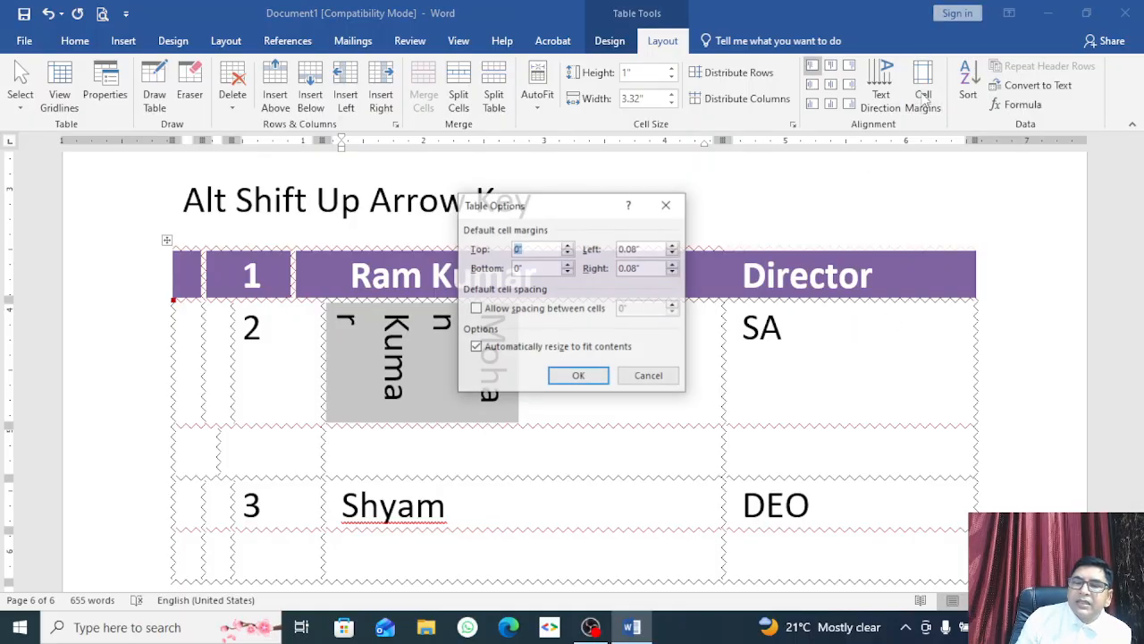
click(667, 205)
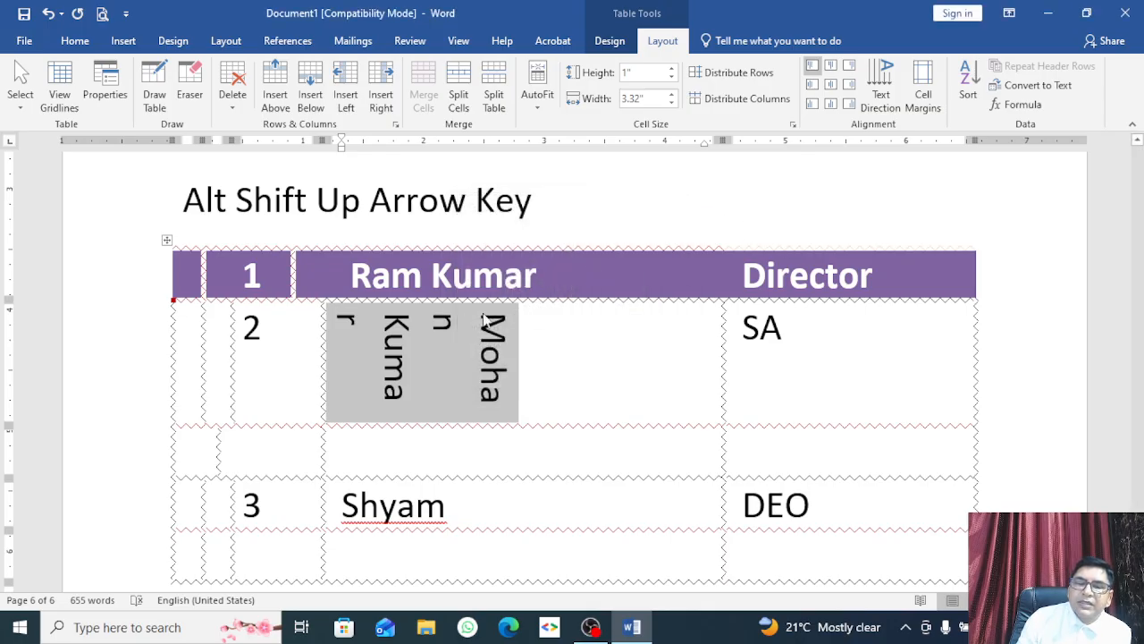
click(873, 355)
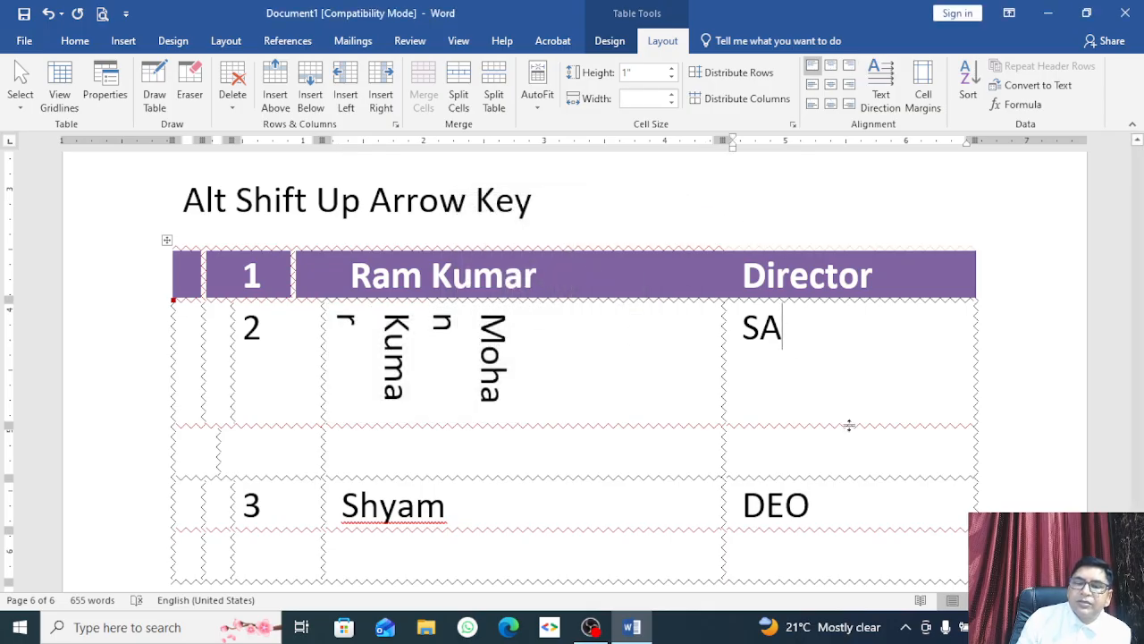
click(547, 457)
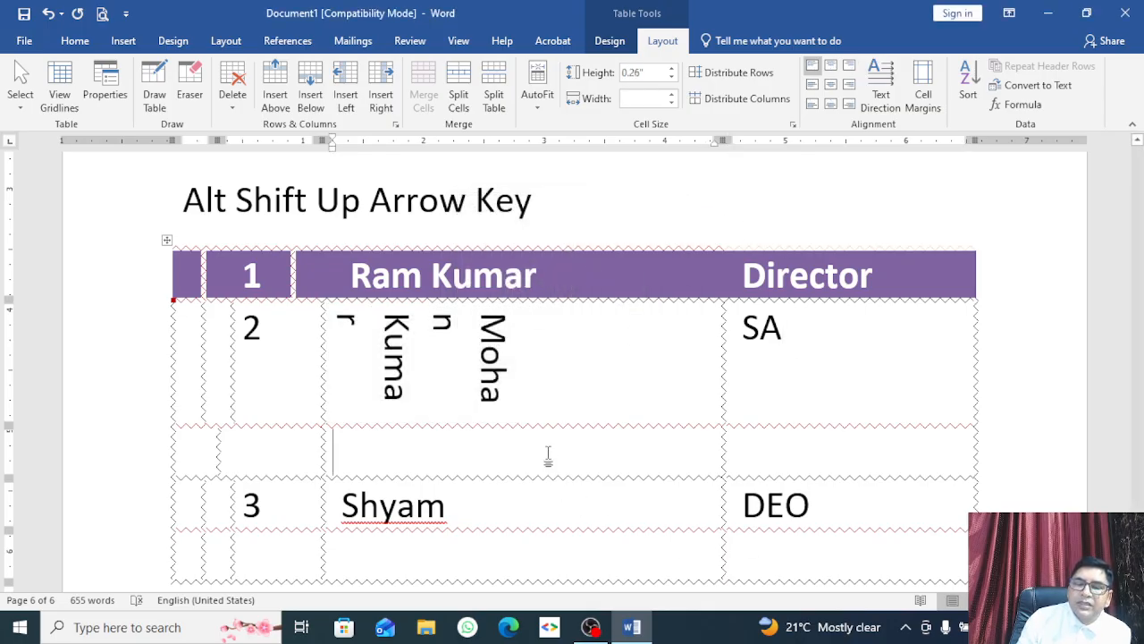
Step: Raise the default left cell margin and lower the right margin to 0.06"
click(927, 89)
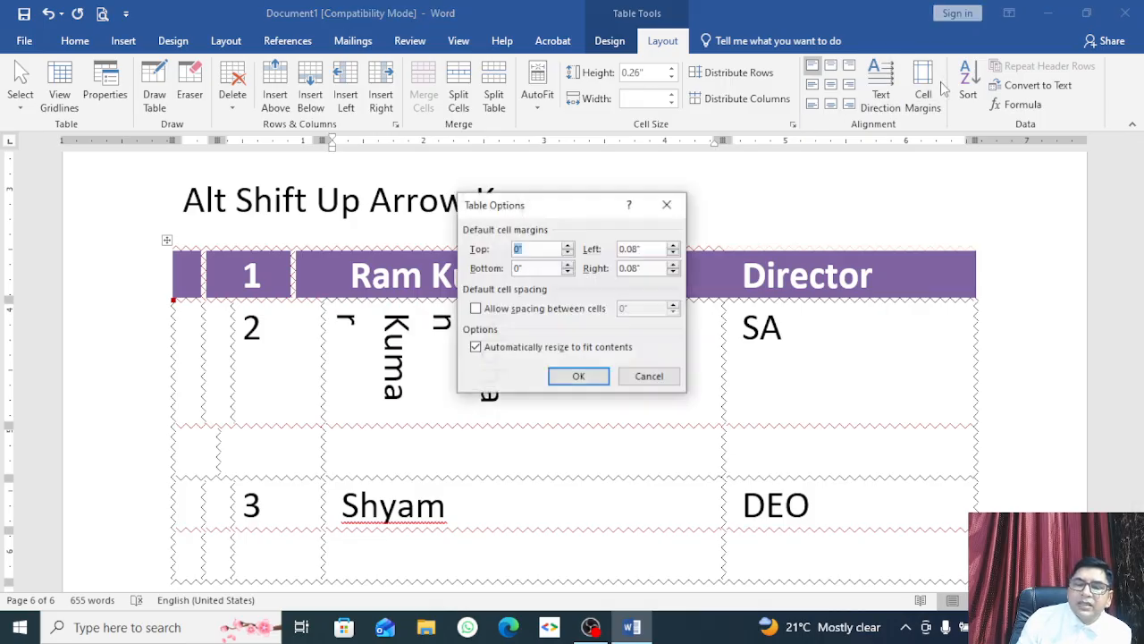
click(674, 246)
click(674, 247)
click(674, 246)
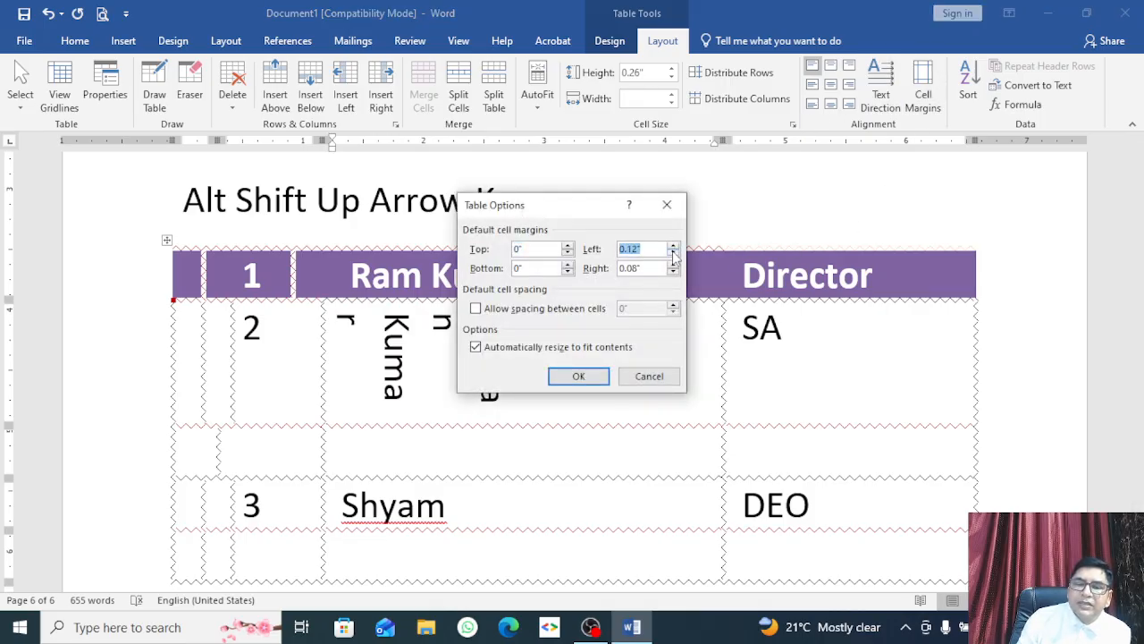
click(674, 271)
click(674, 272)
click(579, 375)
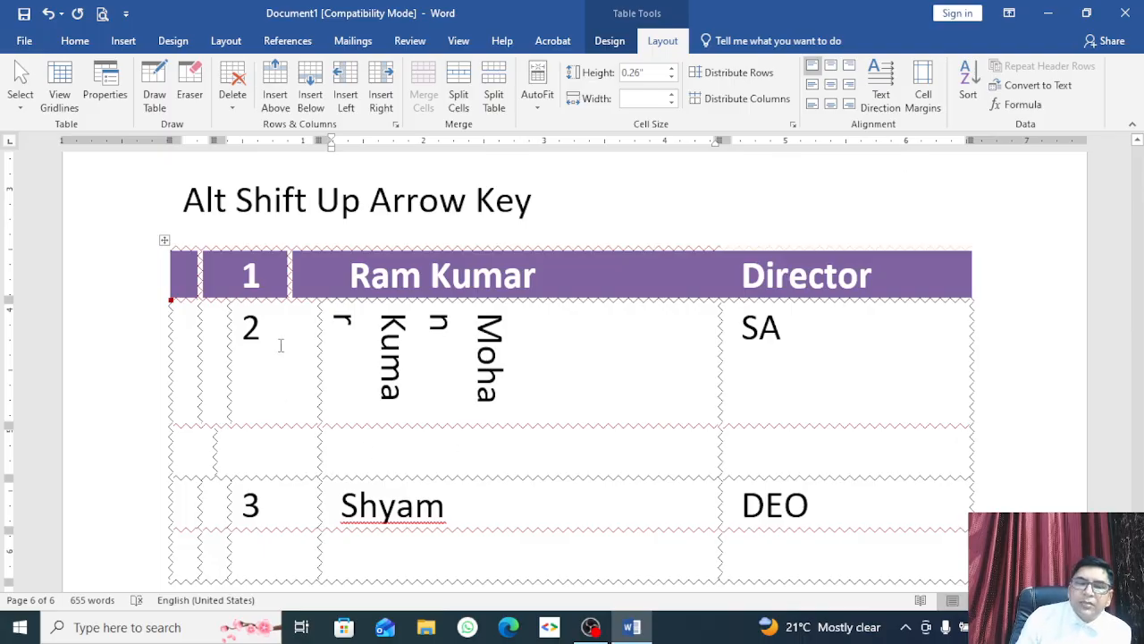
Step: Scroll up to the Sn./Name table and click in its Sn. heading cell
scroll(280, 345, down, 3)
scroll(281, 345, up, 5)
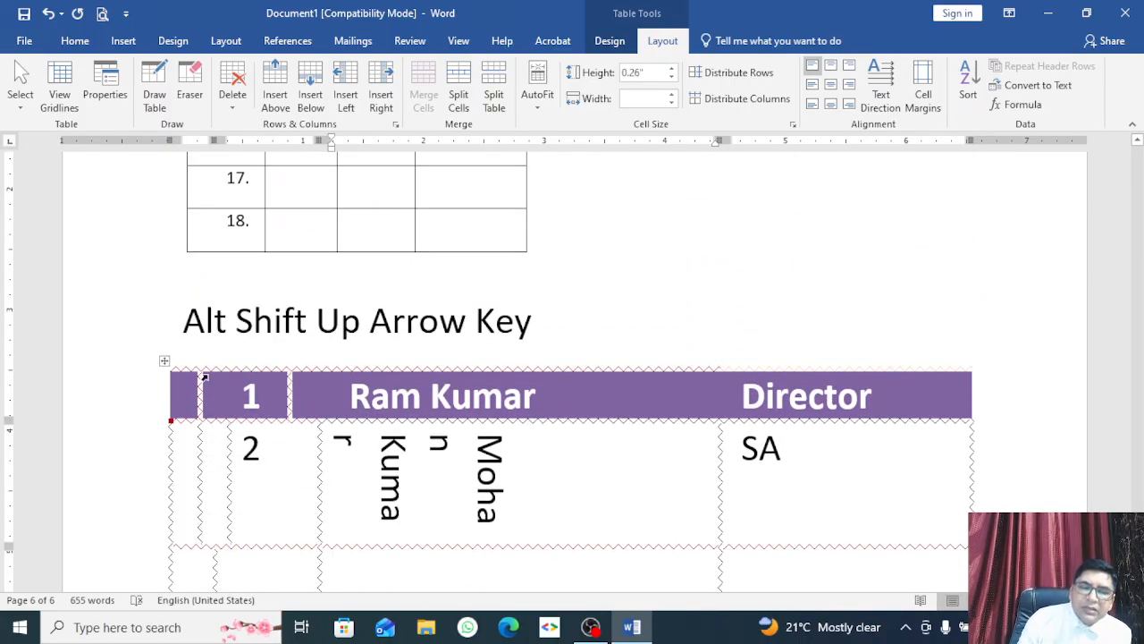
scroll(281, 345, down, 3)
scroll(212, 376, up, 6)
scroll(212, 376, up, 10)
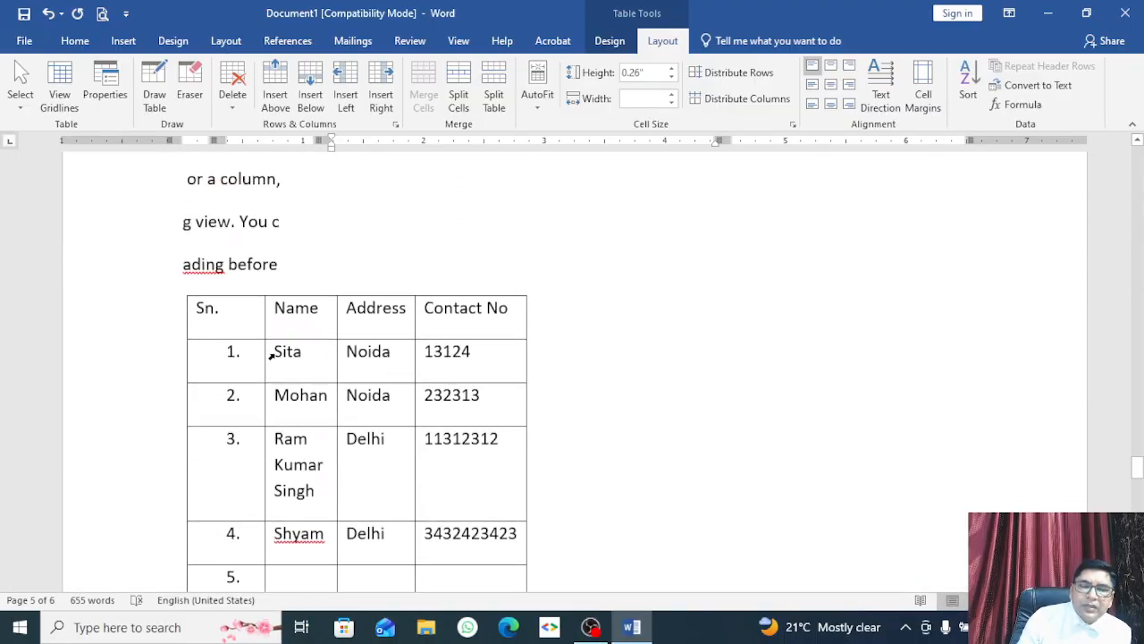
click(248, 332)
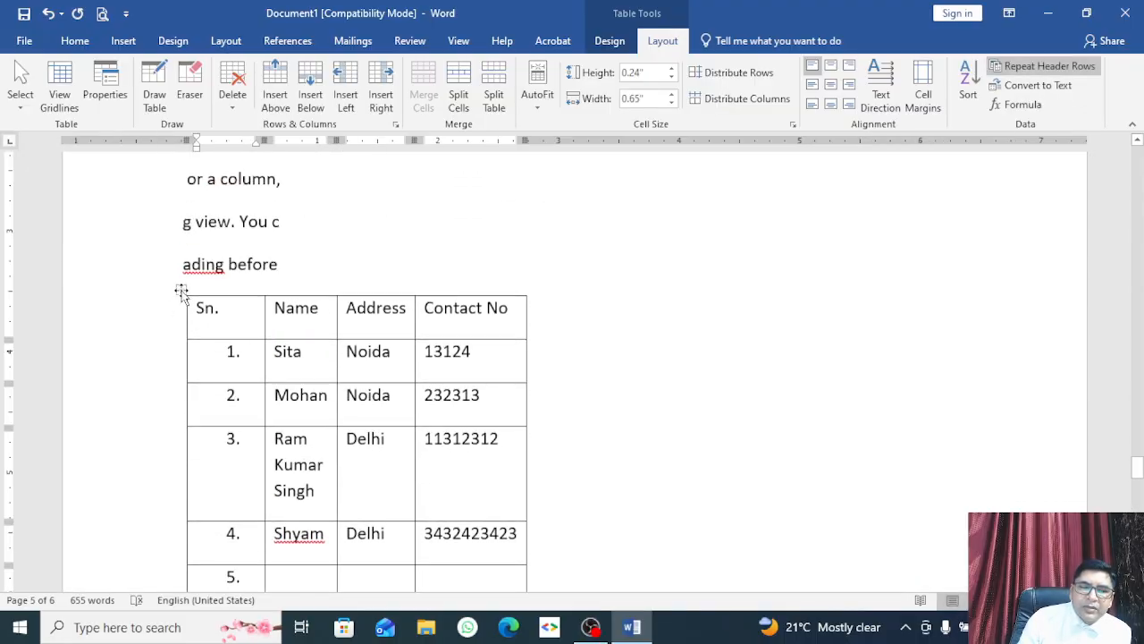
click(181, 290)
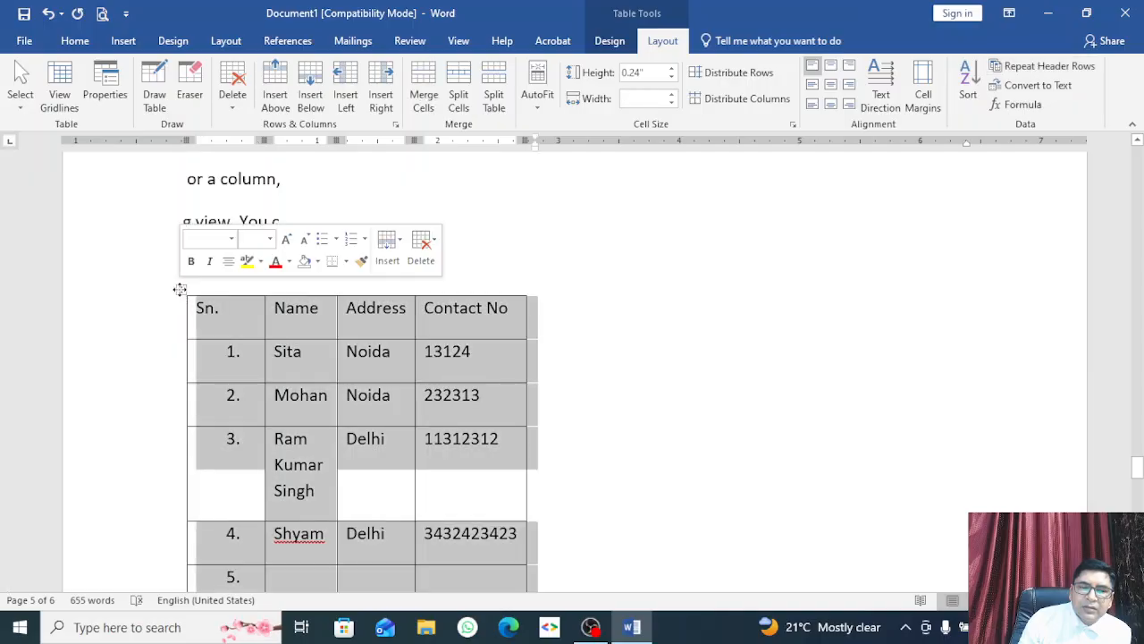
click(968, 83)
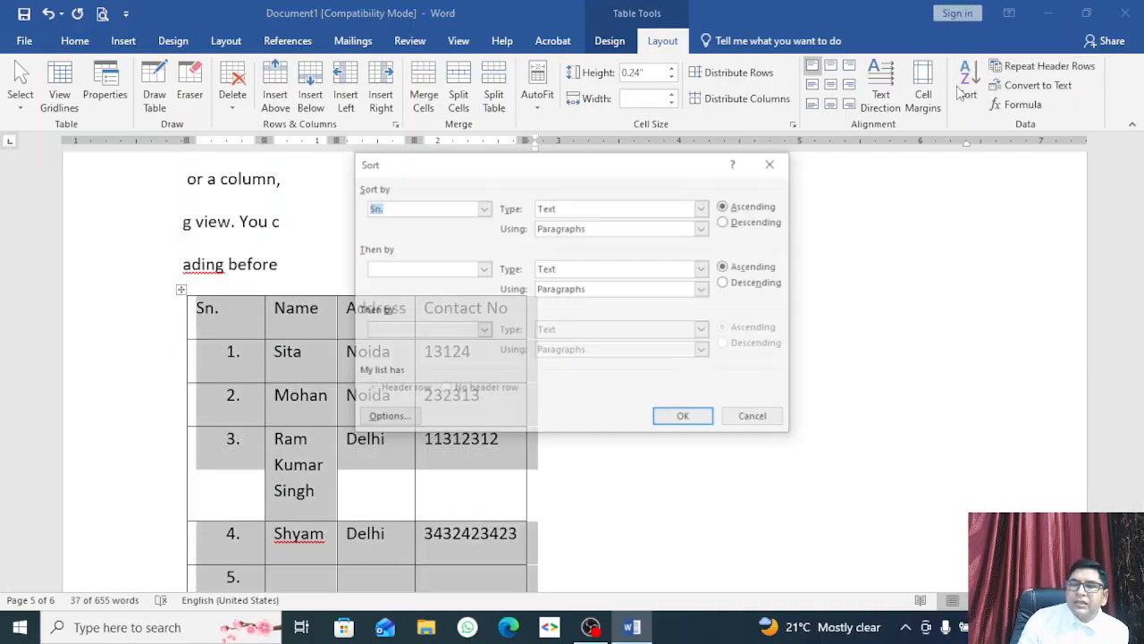
drag(529, 175, 674, 163)
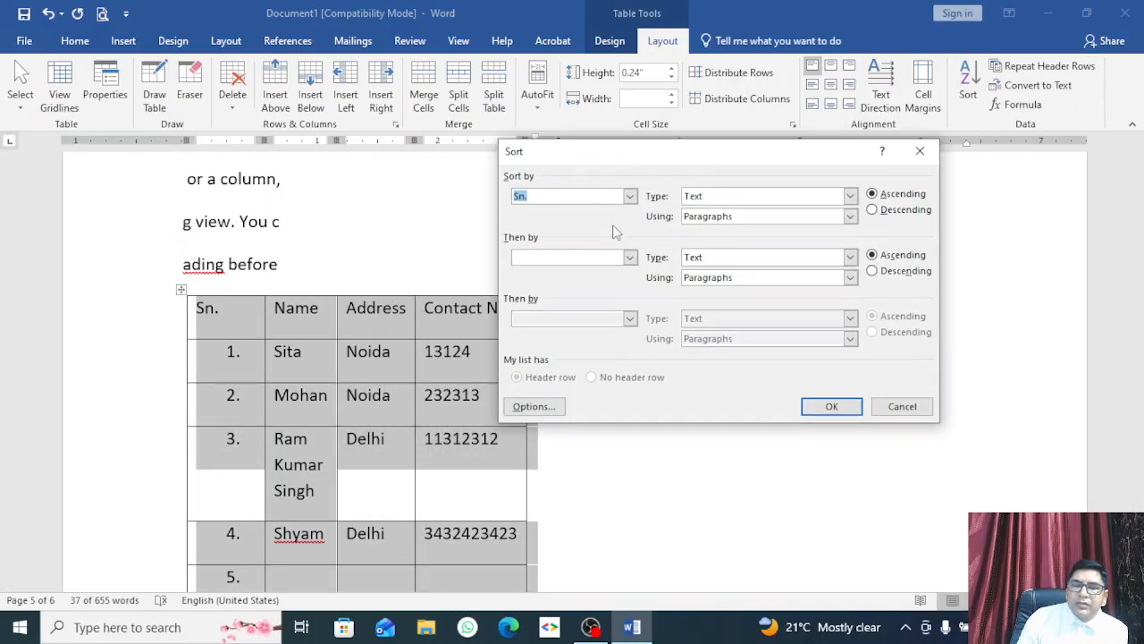
click(872, 209)
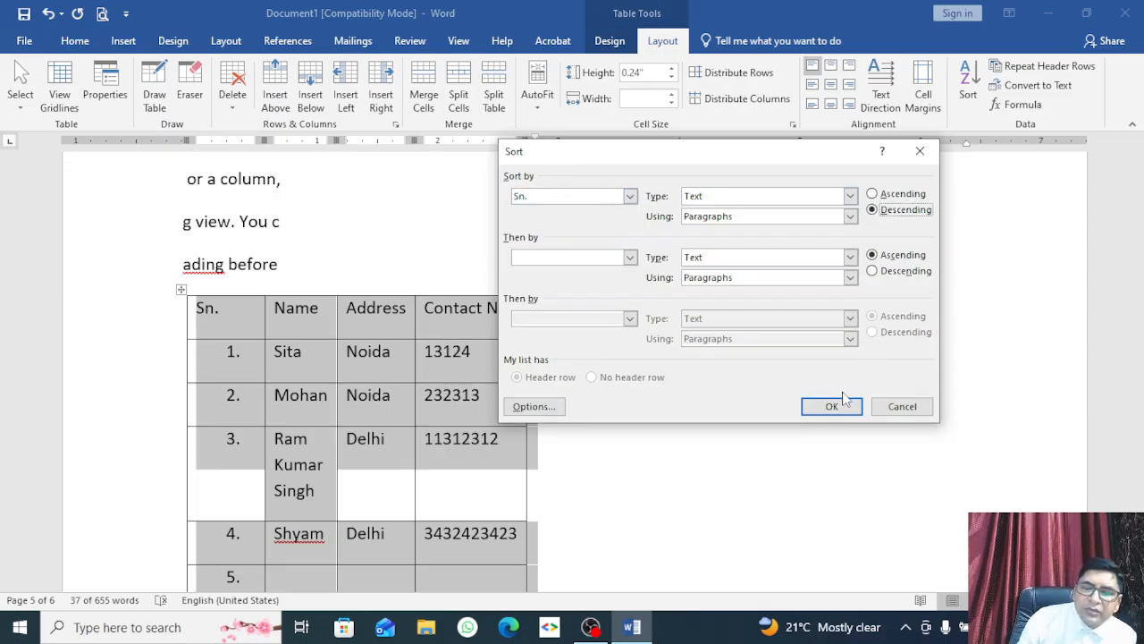
click(832, 407)
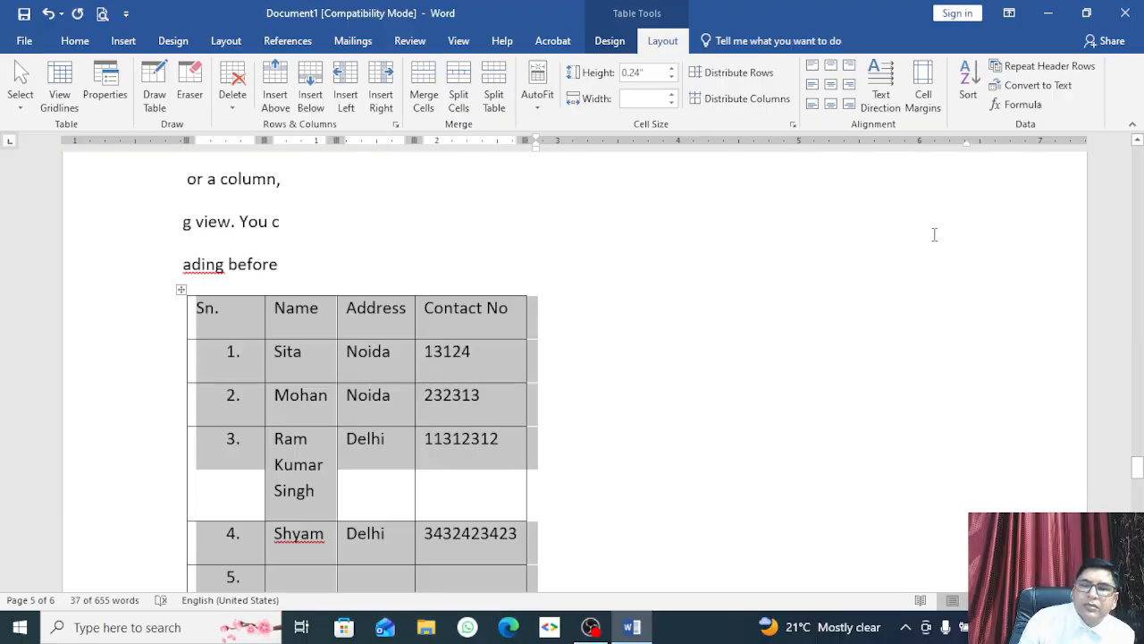
scroll(450, 310, down, 10)
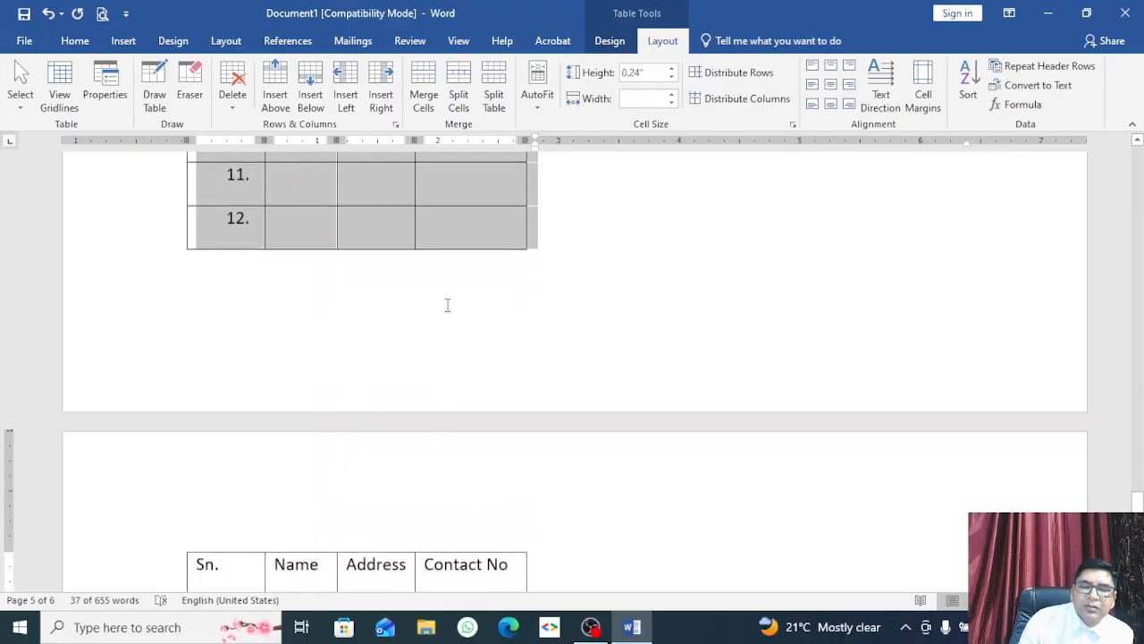
scroll(449, 311, up, 2)
scroll(447, 309, up, 8)
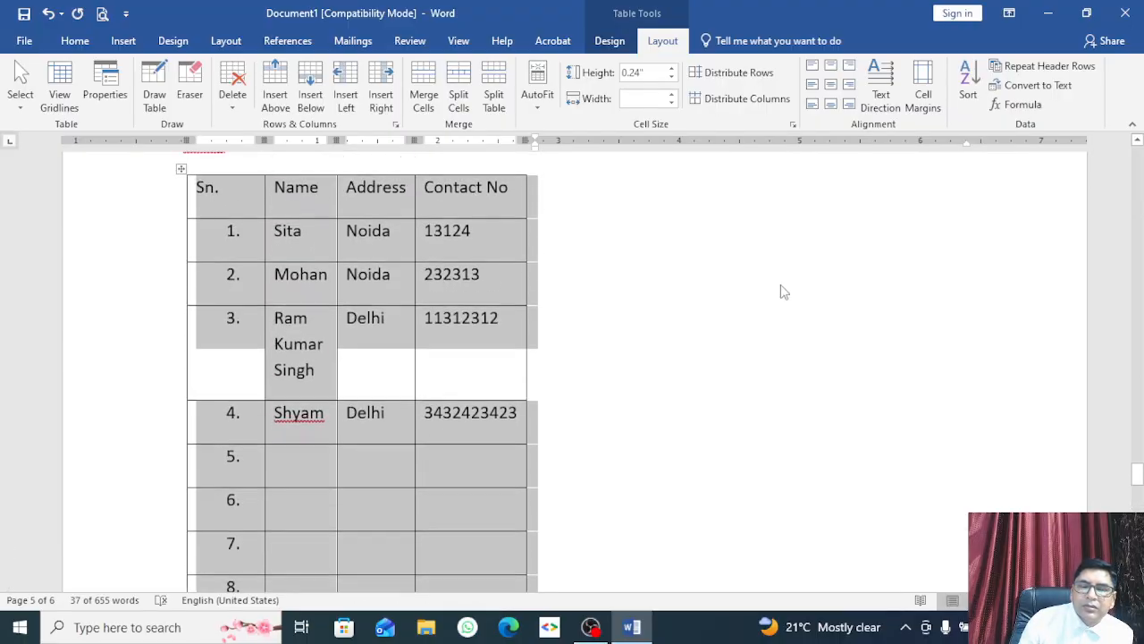
Step: Run a descending Number sort on Sn., then dismiss the Convert to Text options
click(981, 81)
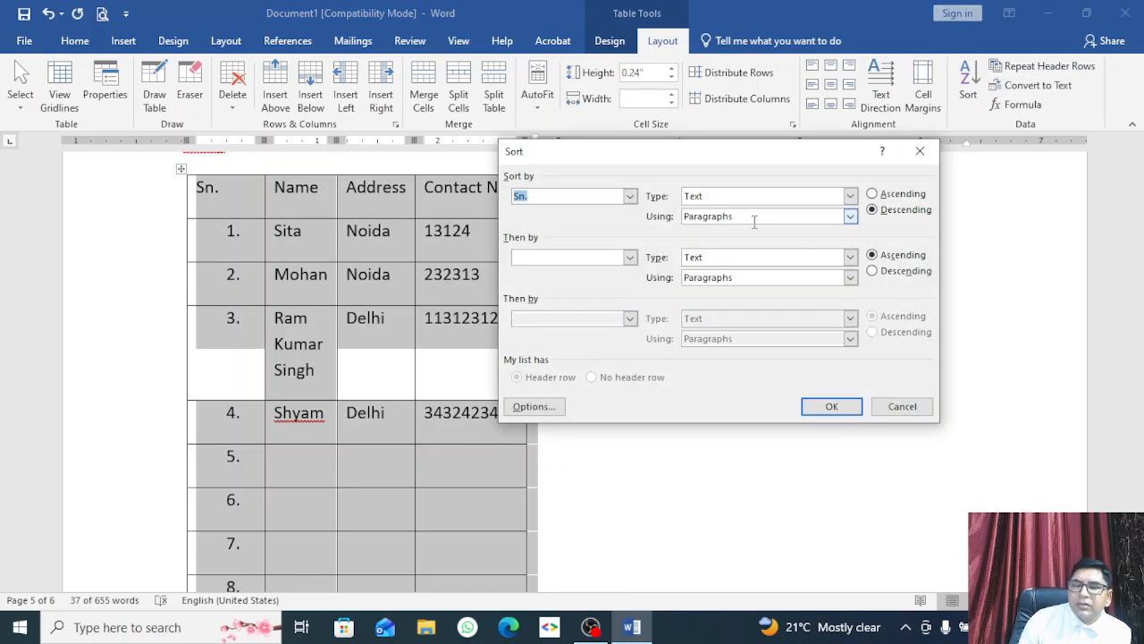
click(850, 218)
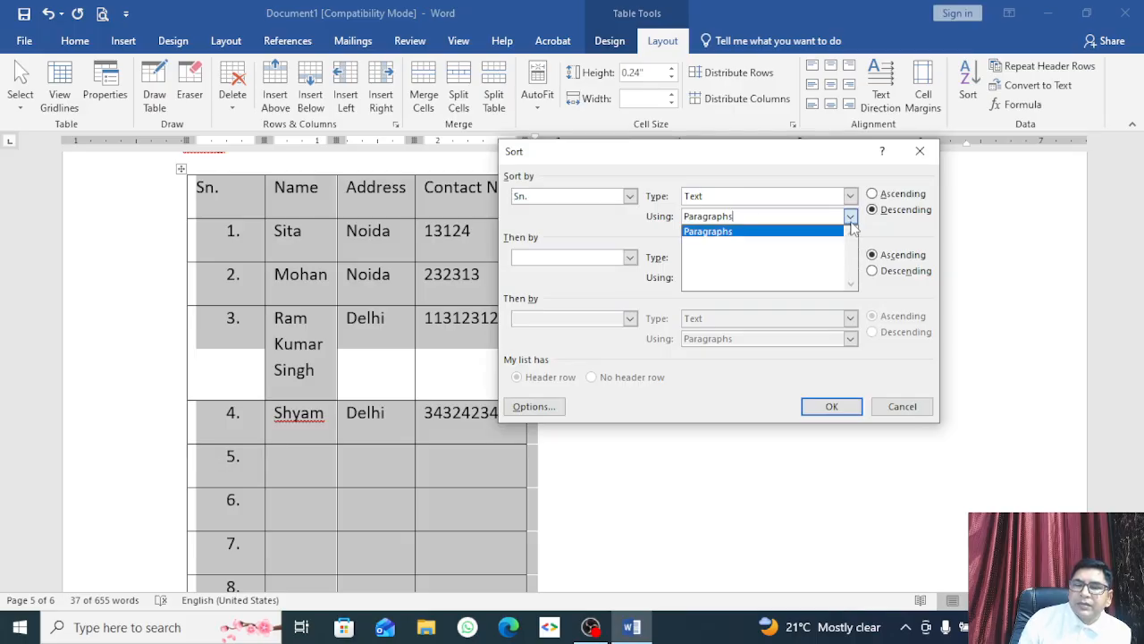
click(649, 224)
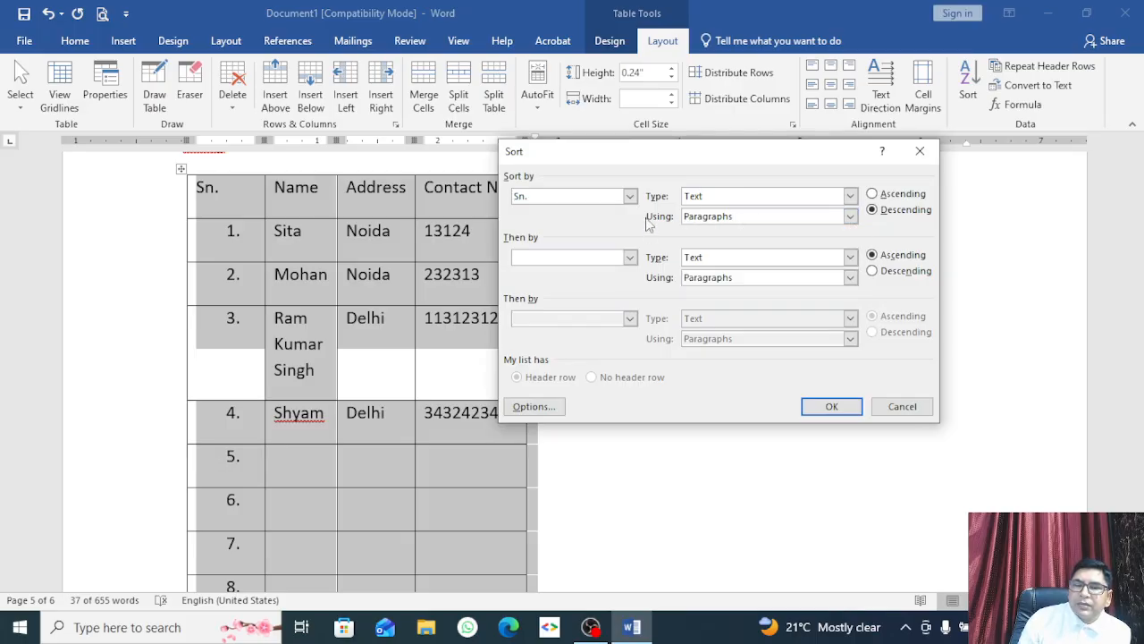
click(809, 198)
click(779, 223)
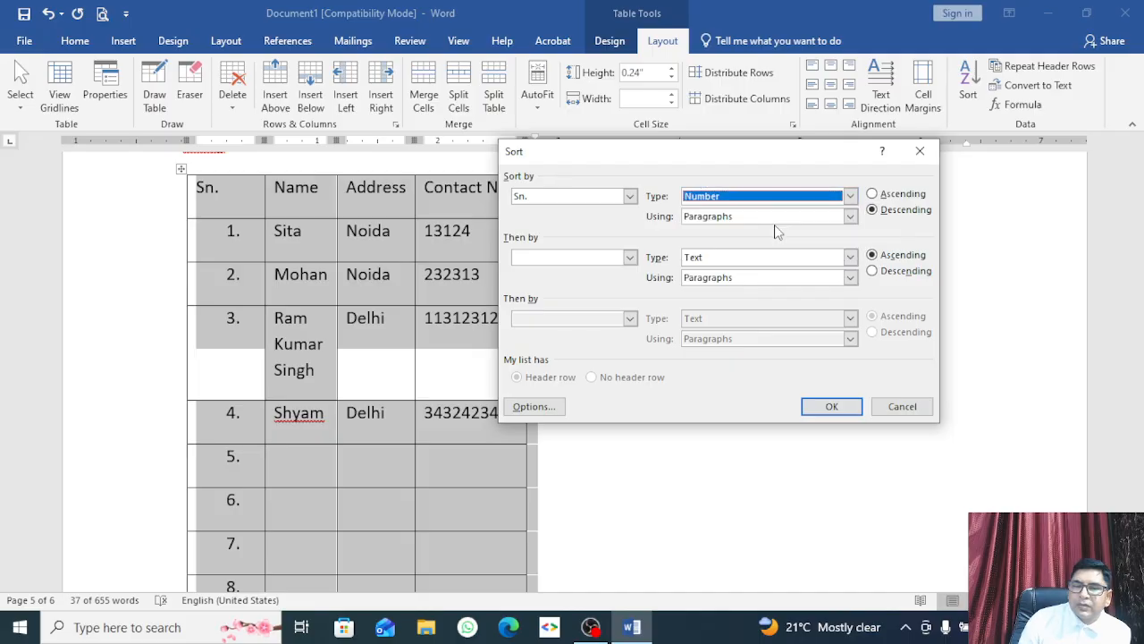
click(813, 407)
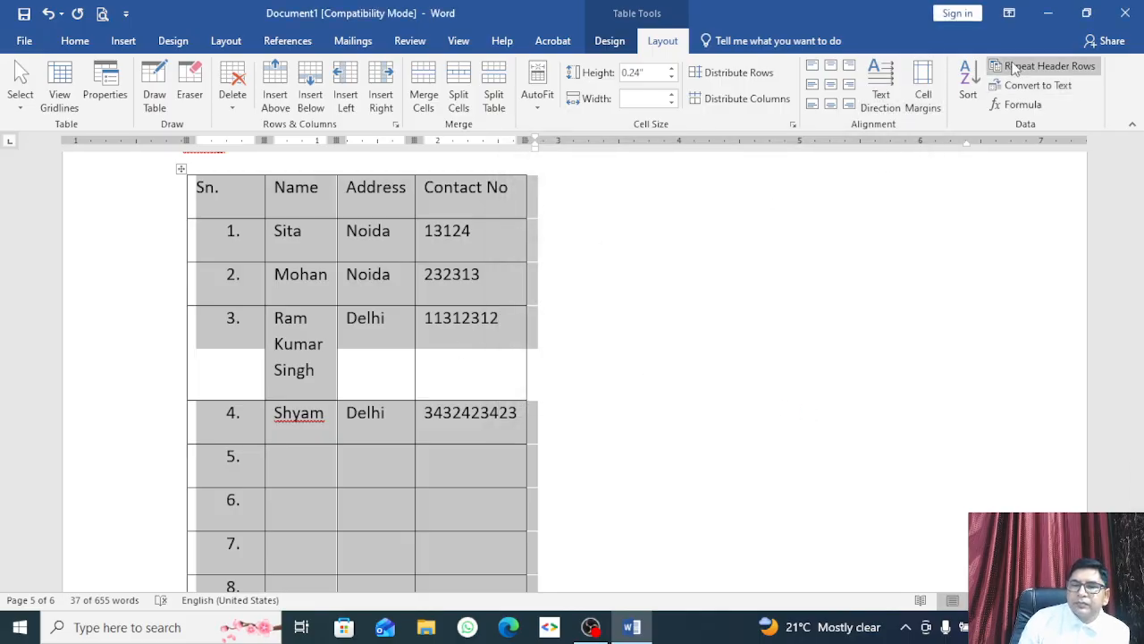
click(1028, 85)
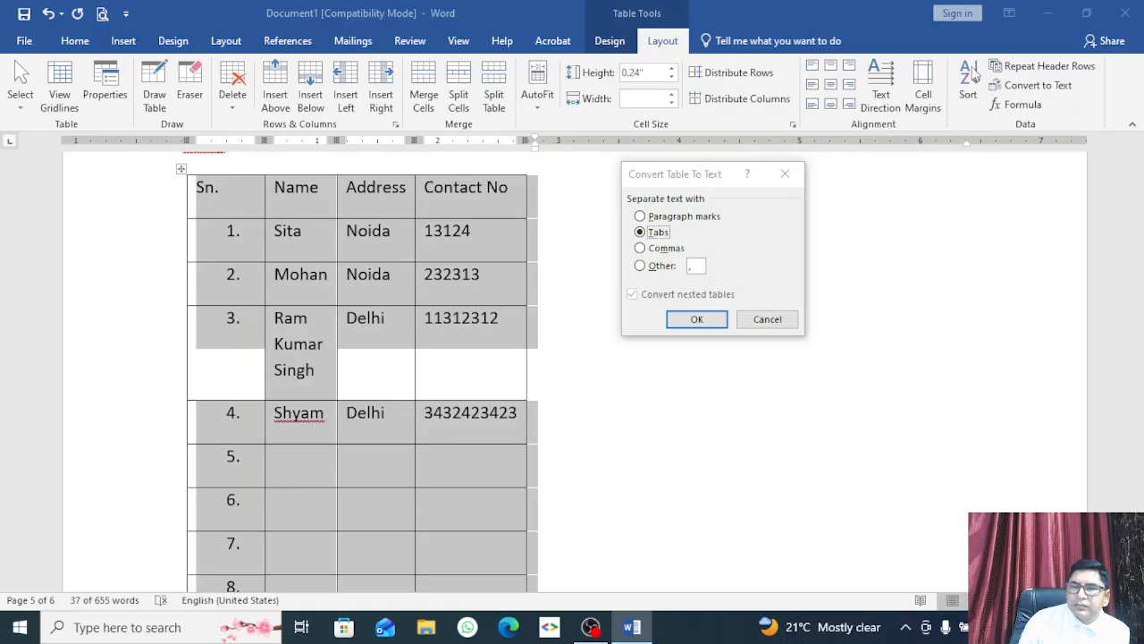
click(785, 173)
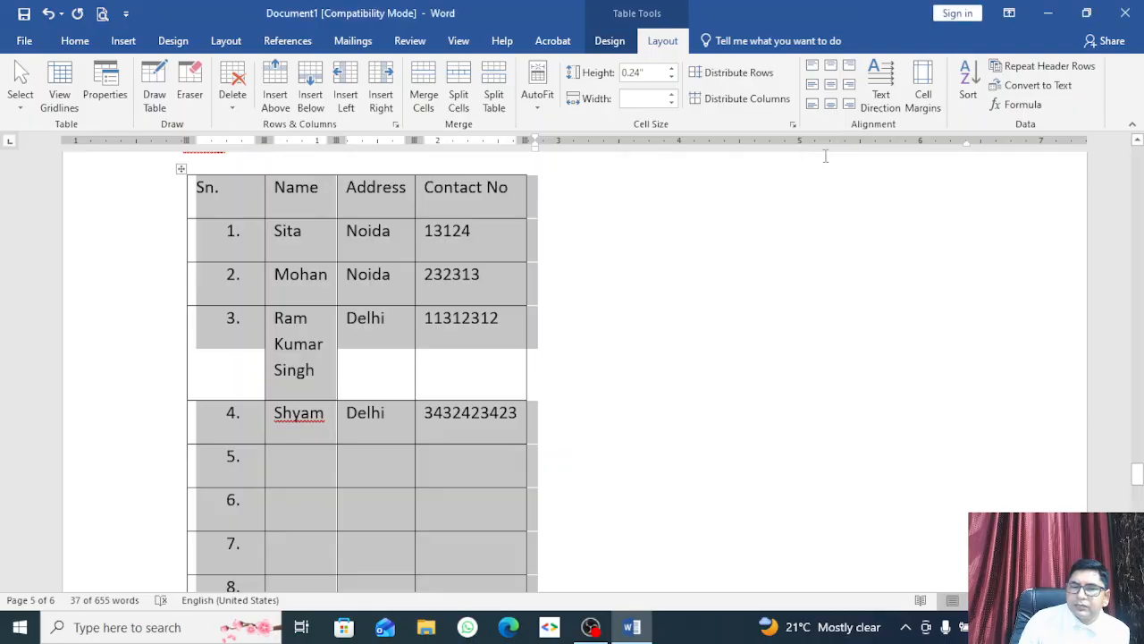
Step: Sort the table by Name, type Text, in ascending order
click(968, 85)
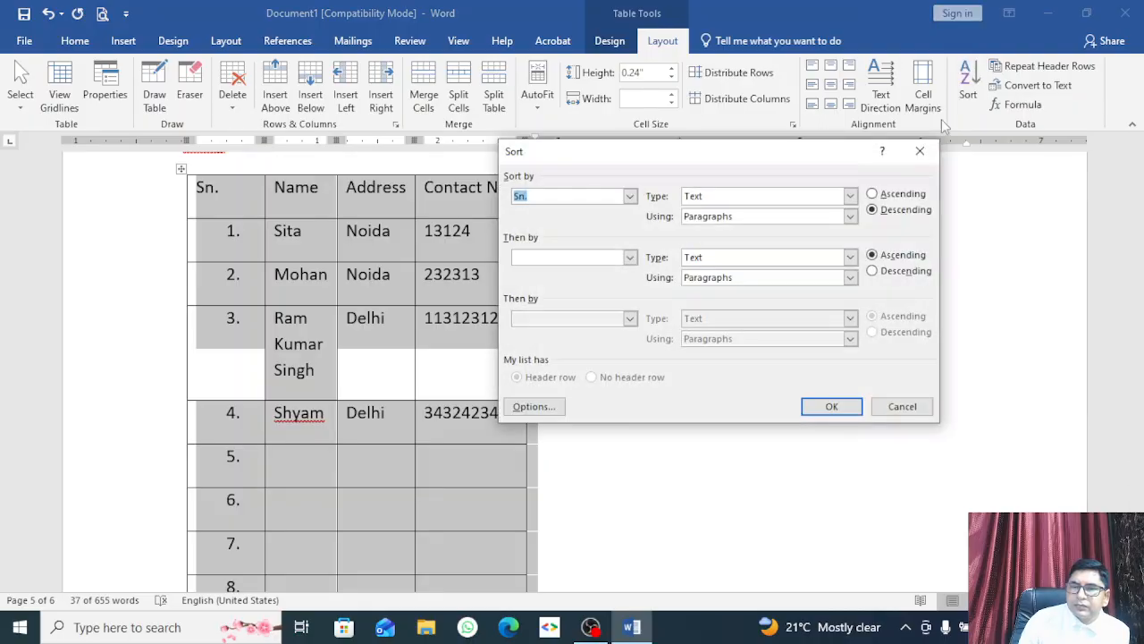
click(847, 196)
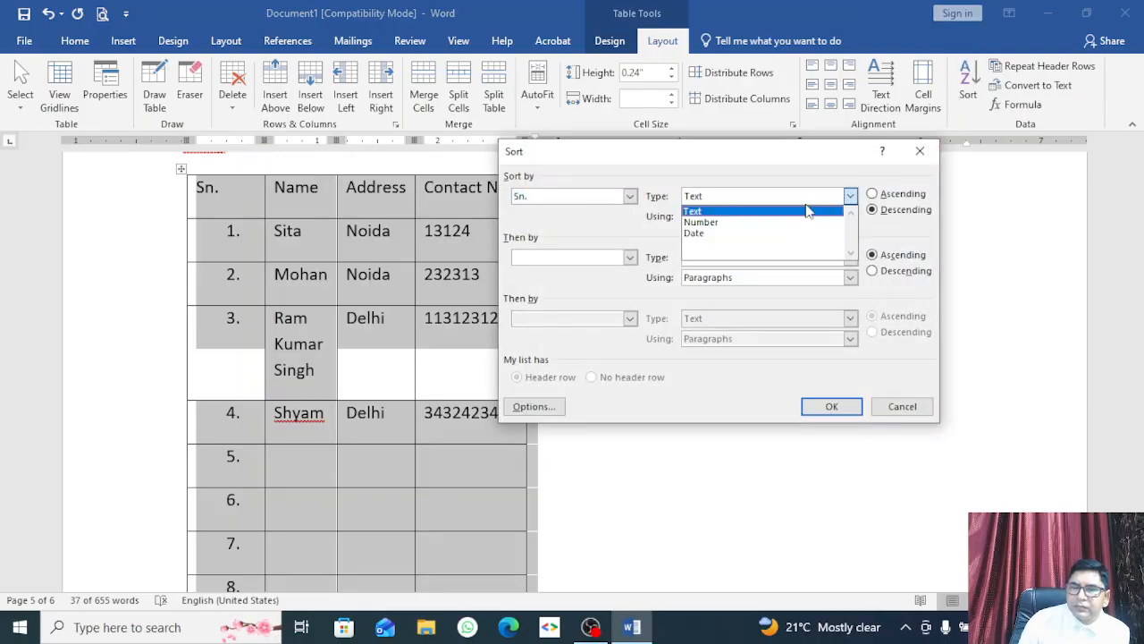
click(757, 221)
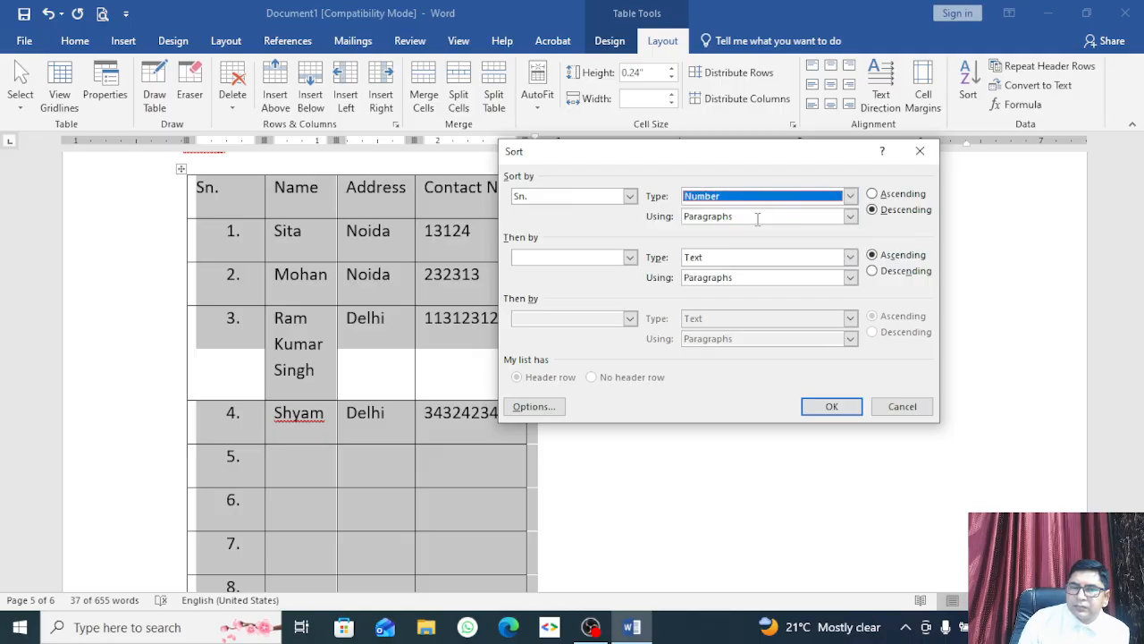
click(630, 197)
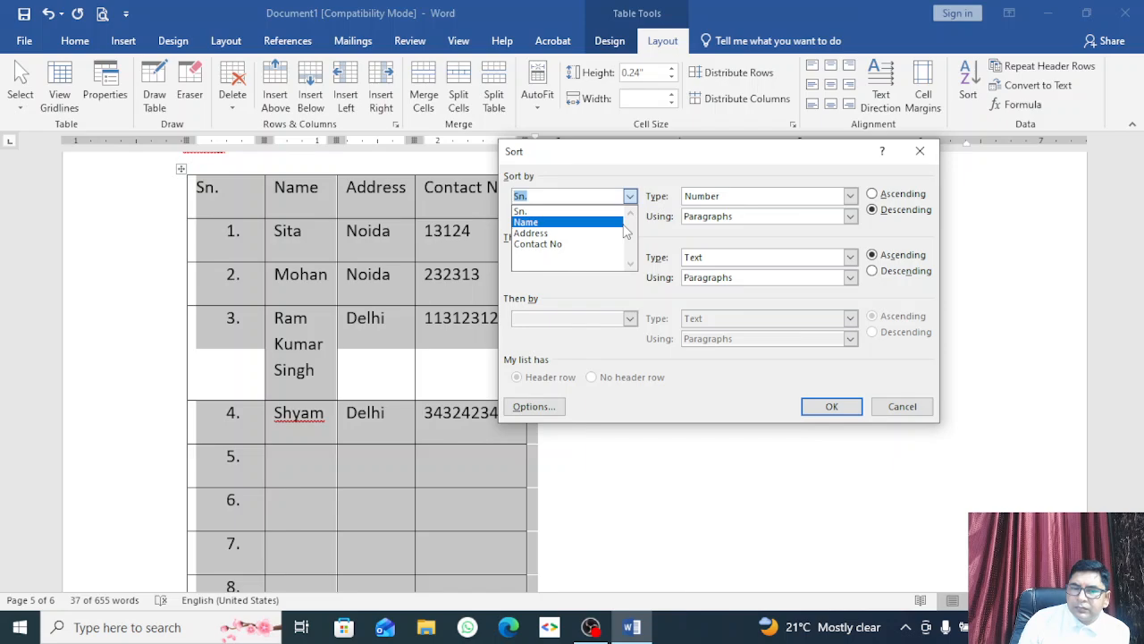
click(576, 223)
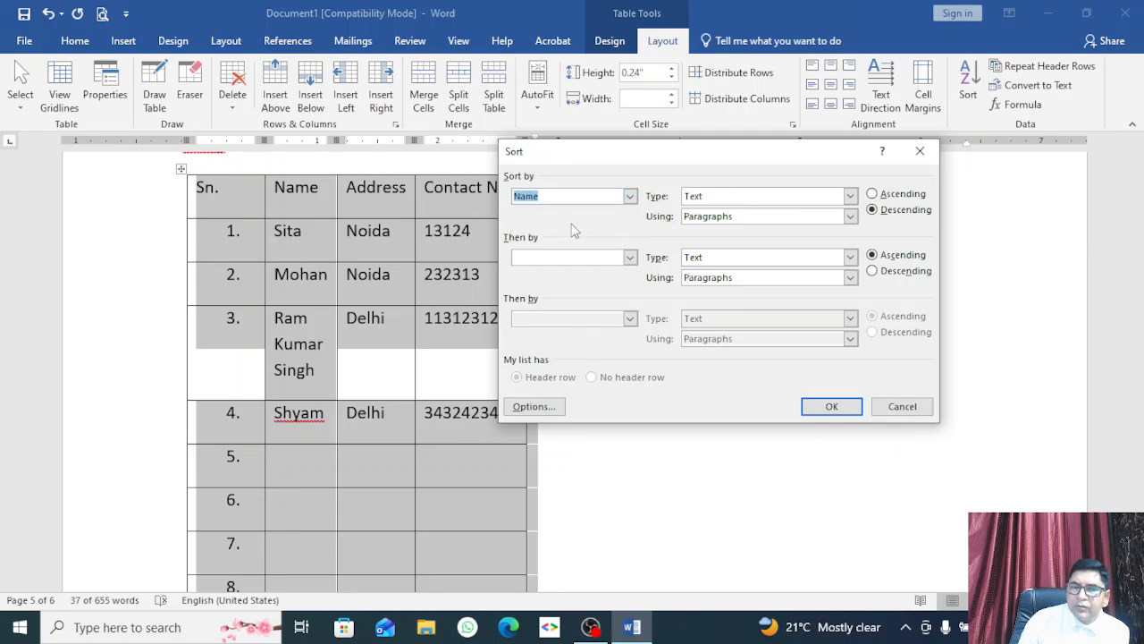
click(850, 198)
click(815, 172)
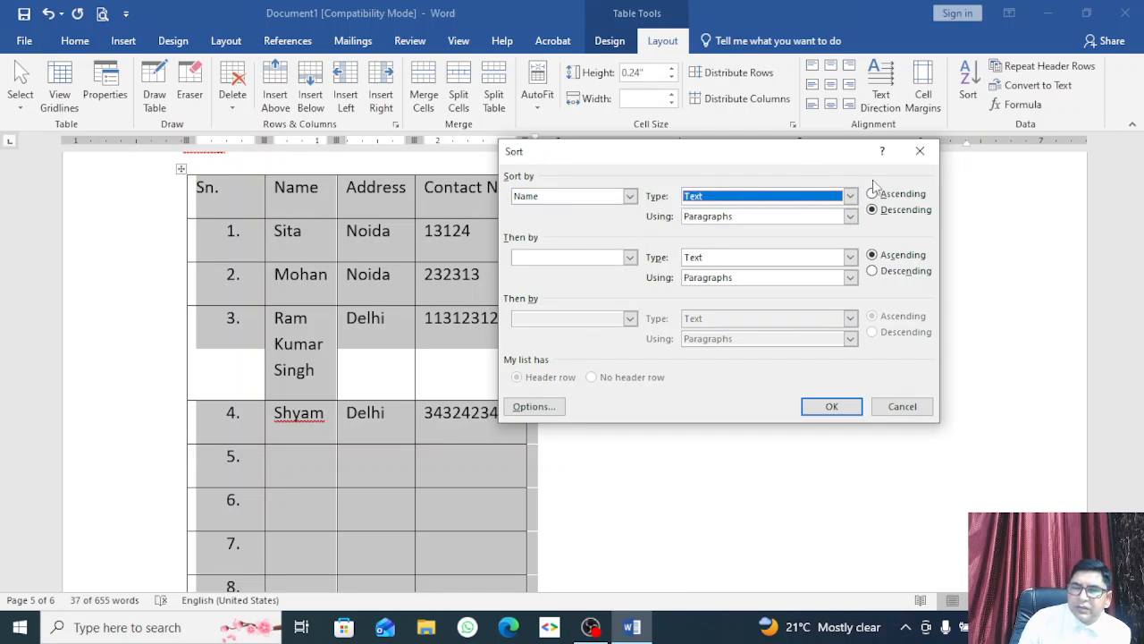
click(872, 194)
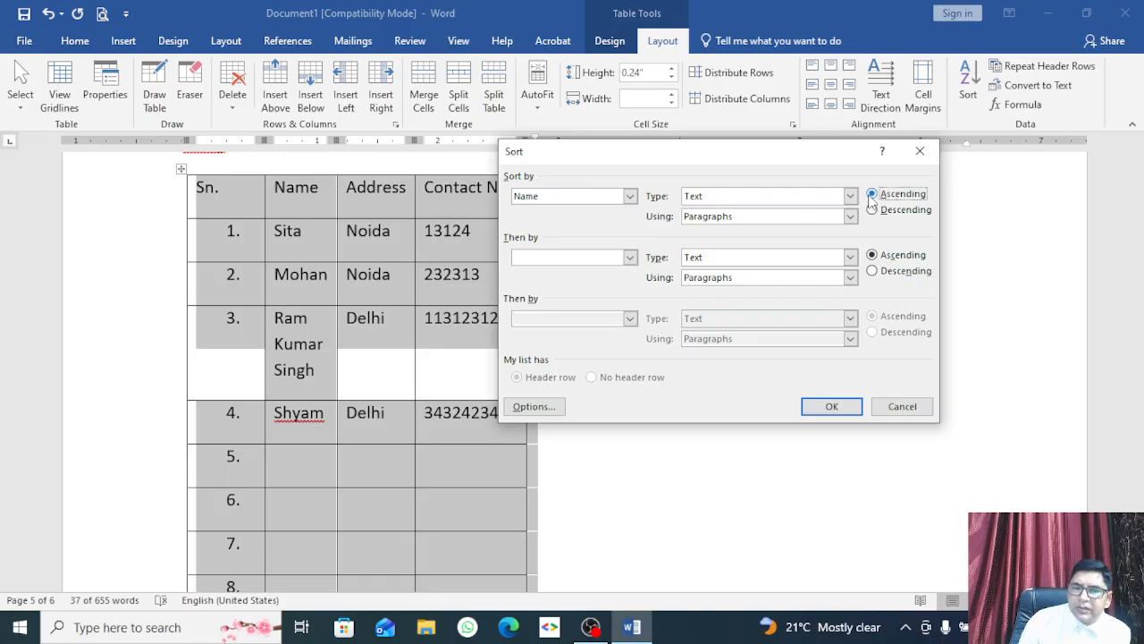
click(828, 407)
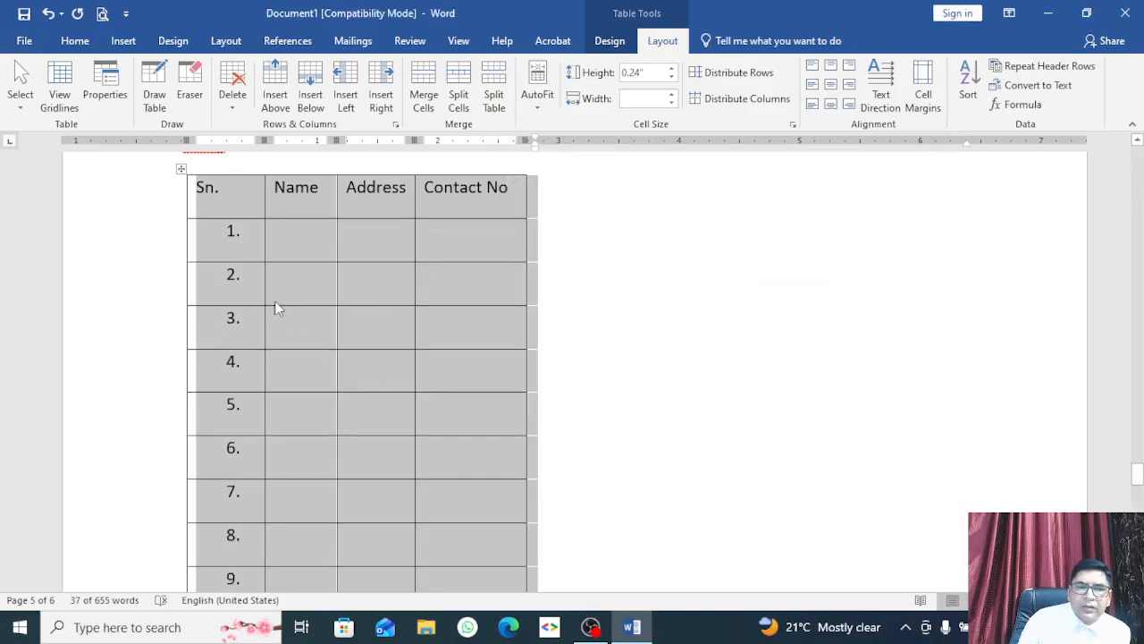
scroll(356, 327, down, 10)
scroll(358, 332, up, 3)
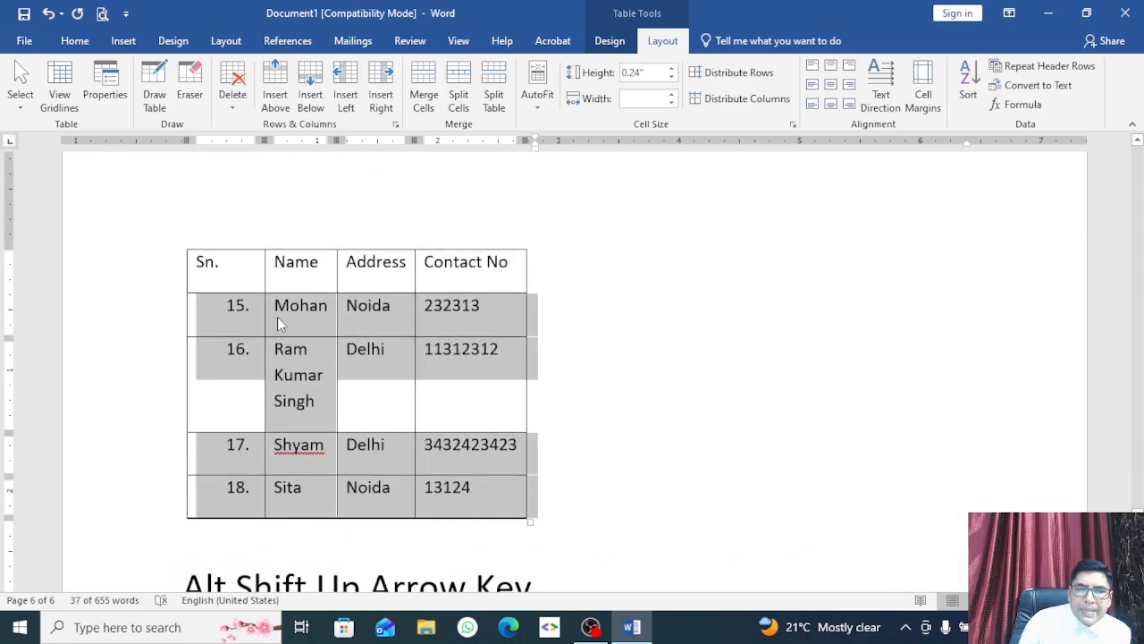
scroll(295, 453, down, 3)
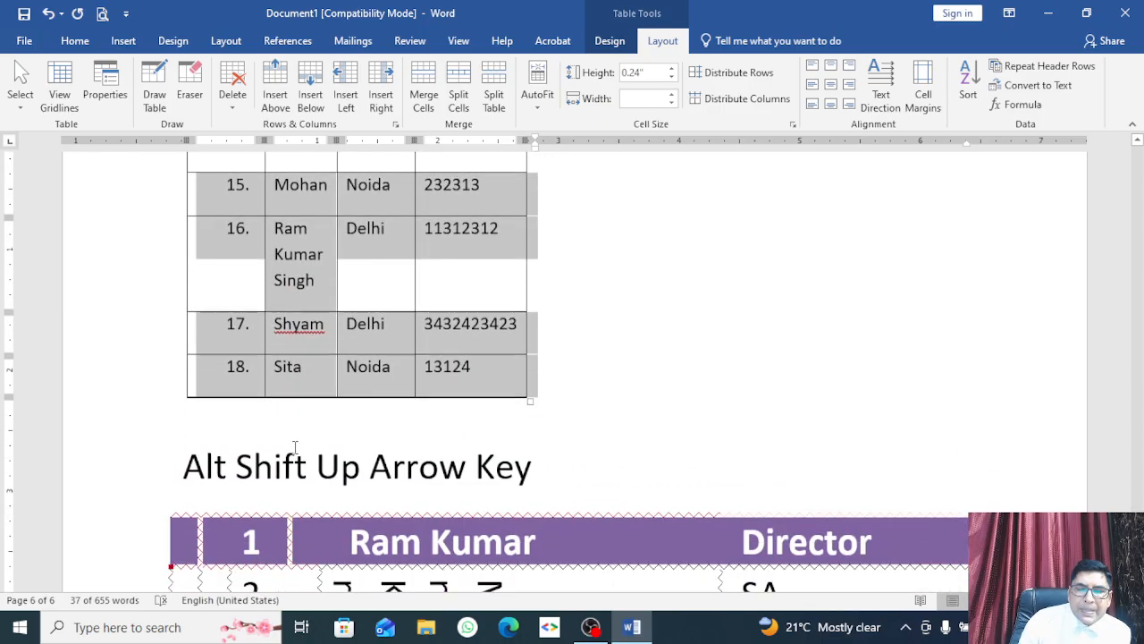
scroll(295, 447, up, 4)
scroll(805, 282, up, 15)
scroll(804, 286, up, 6)
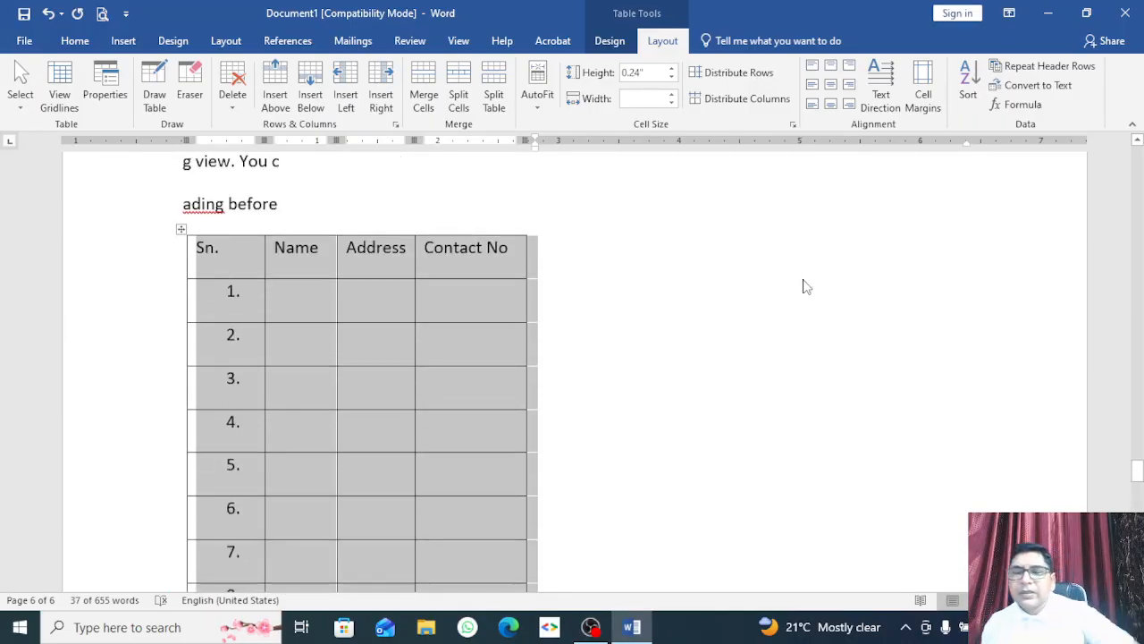
scroll(805, 282, up, 3)
scroll(804, 280, up, 1)
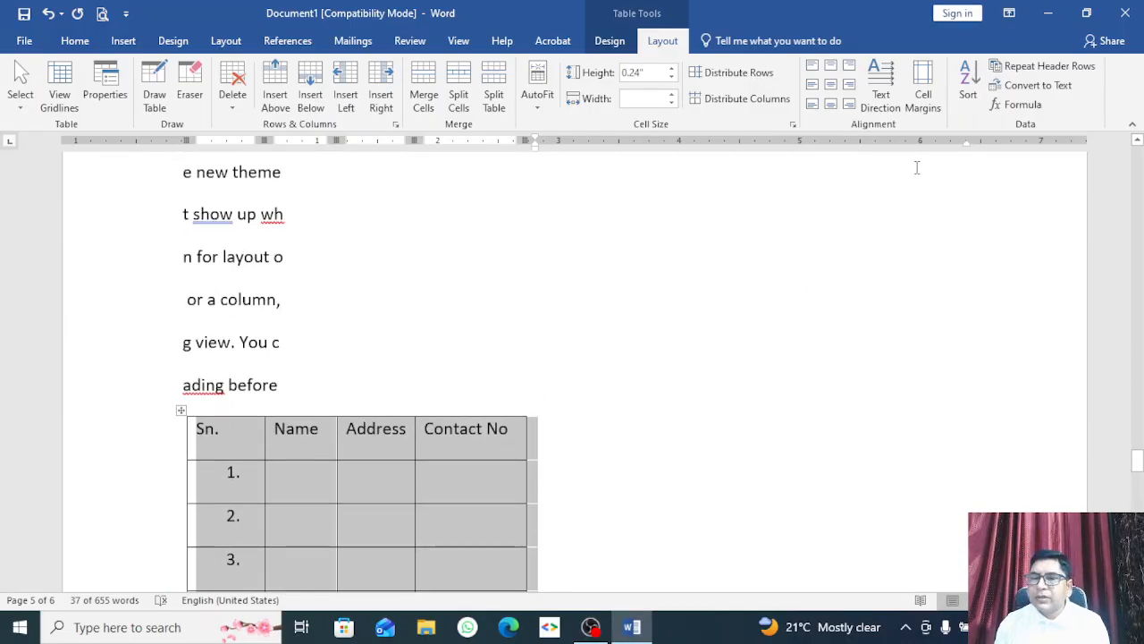
scroll(322, 460, down, 2)
click(303, 373)
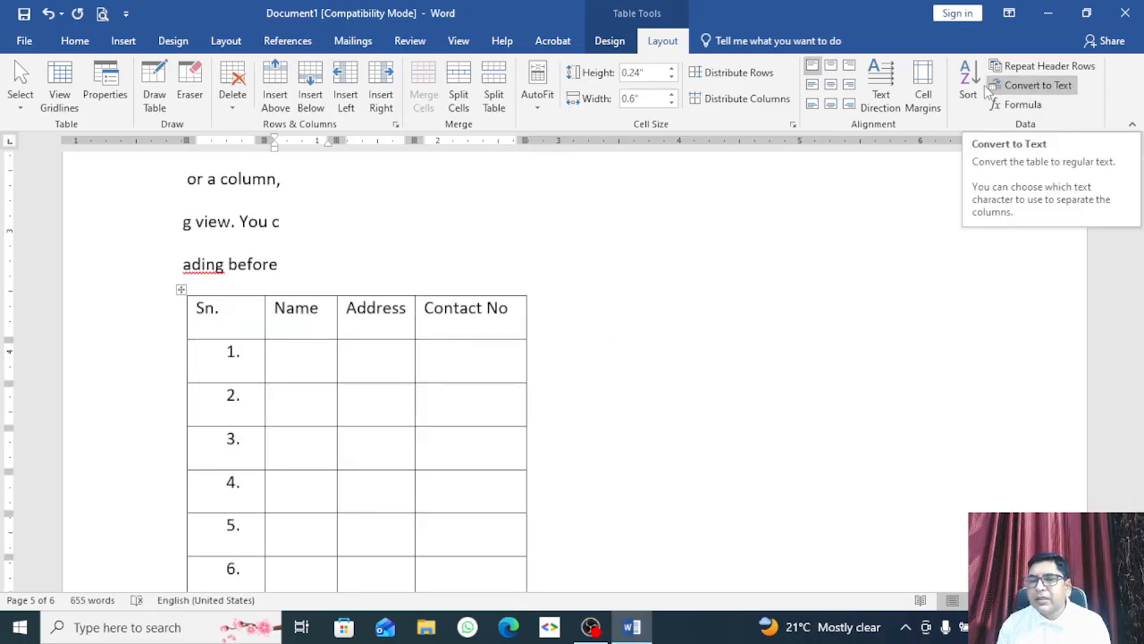
Step: Select the whole table and sort it by Sn. in ascending order
click(181, 289)
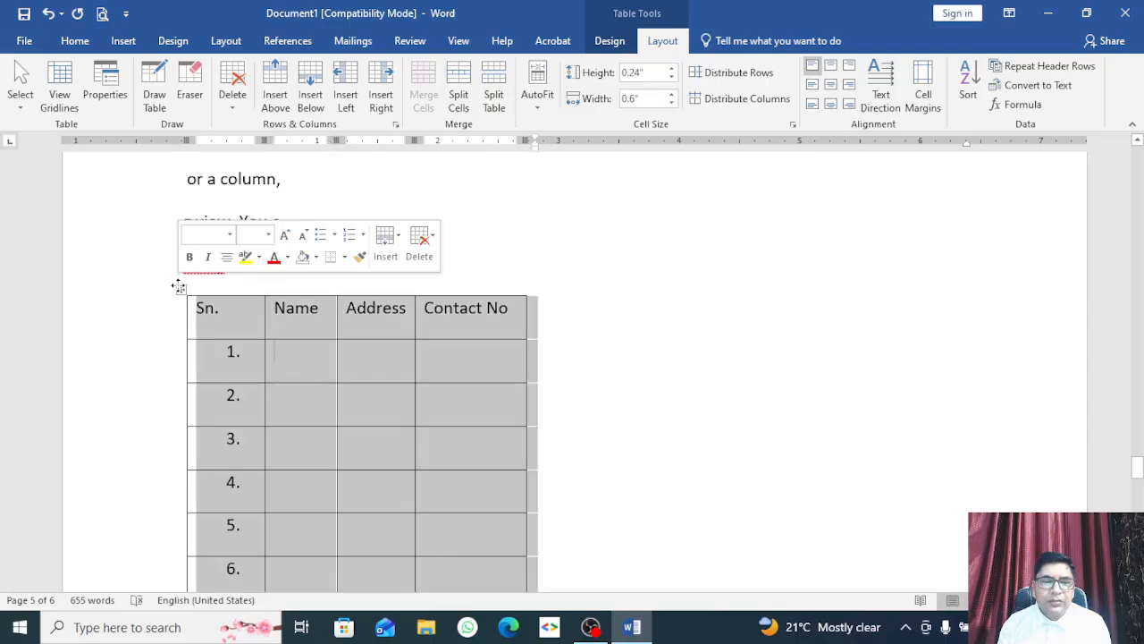
click(970, 93)
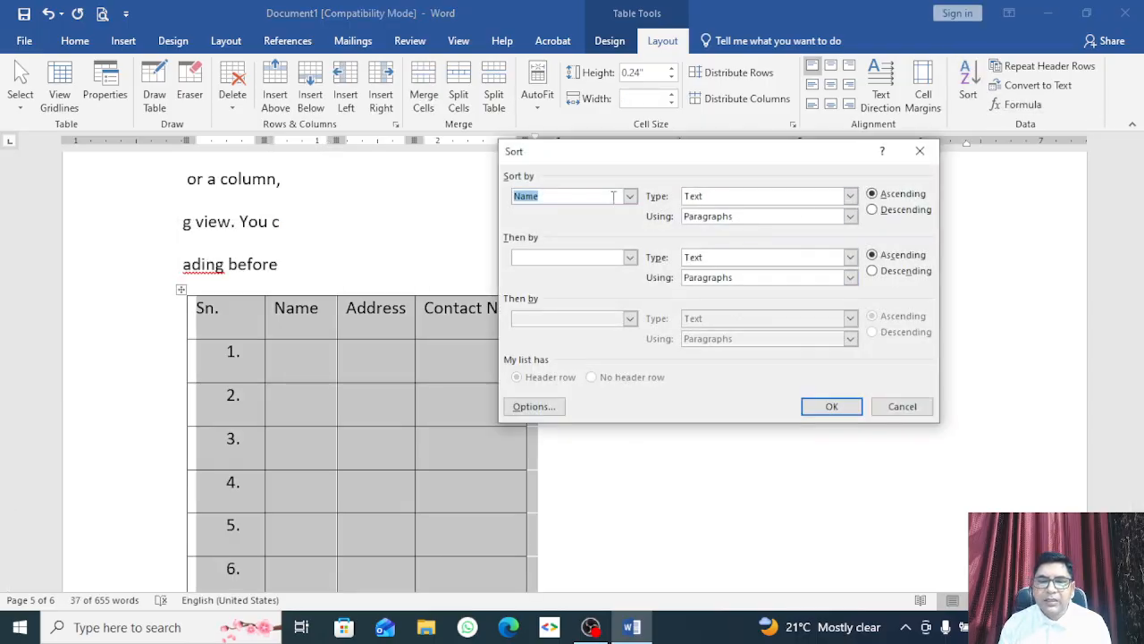
click(850, 218)
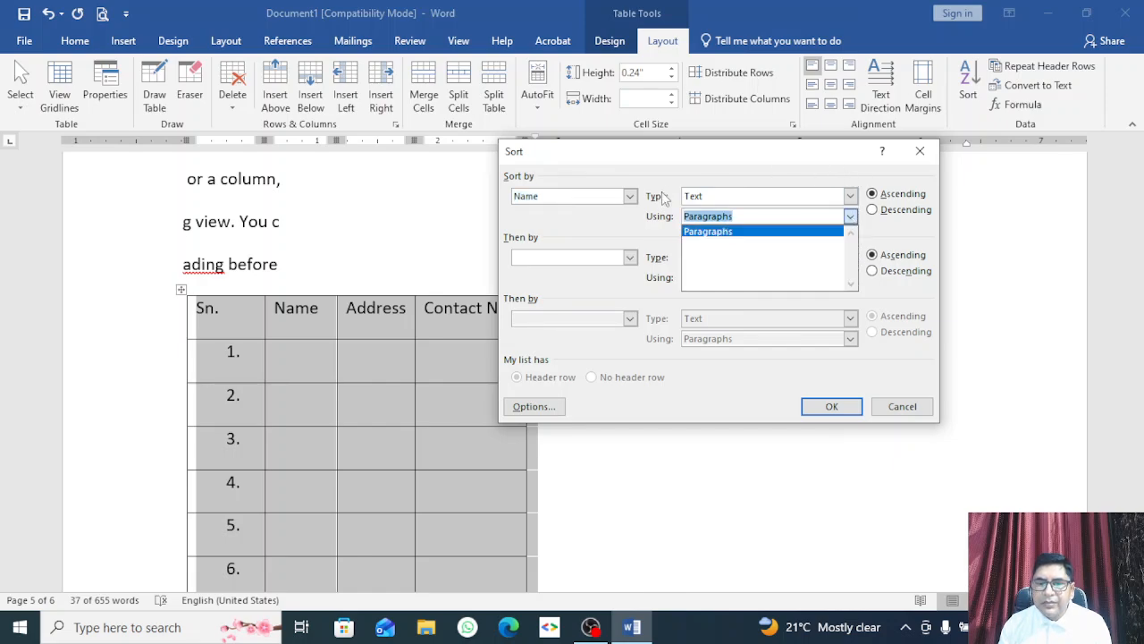
click(630, 196)
click(630, 196)
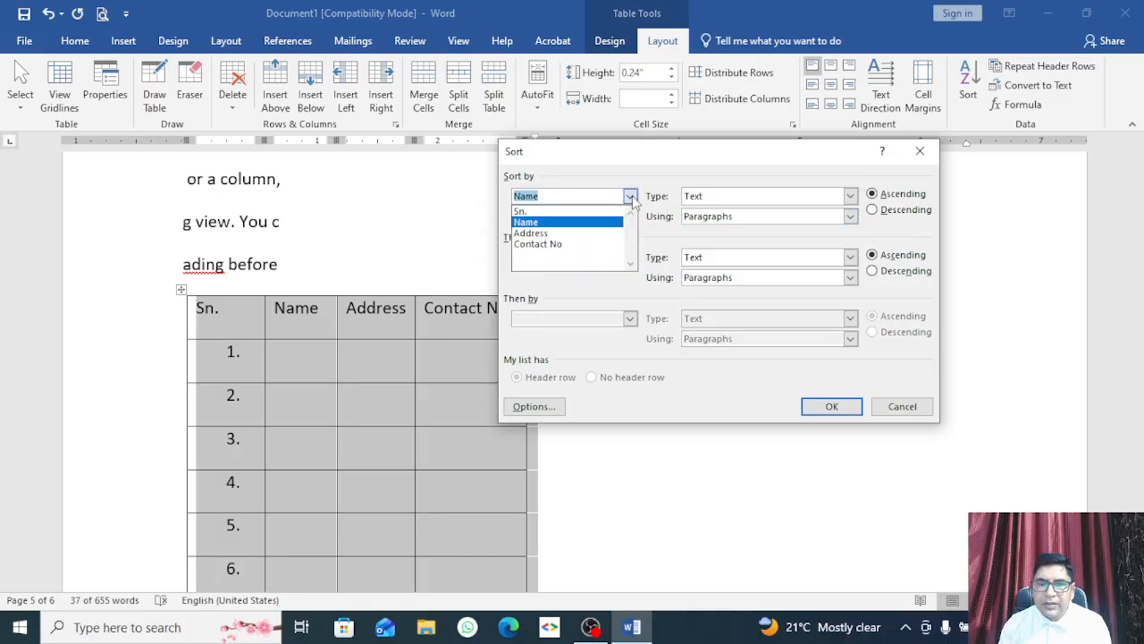
click(590, 212)
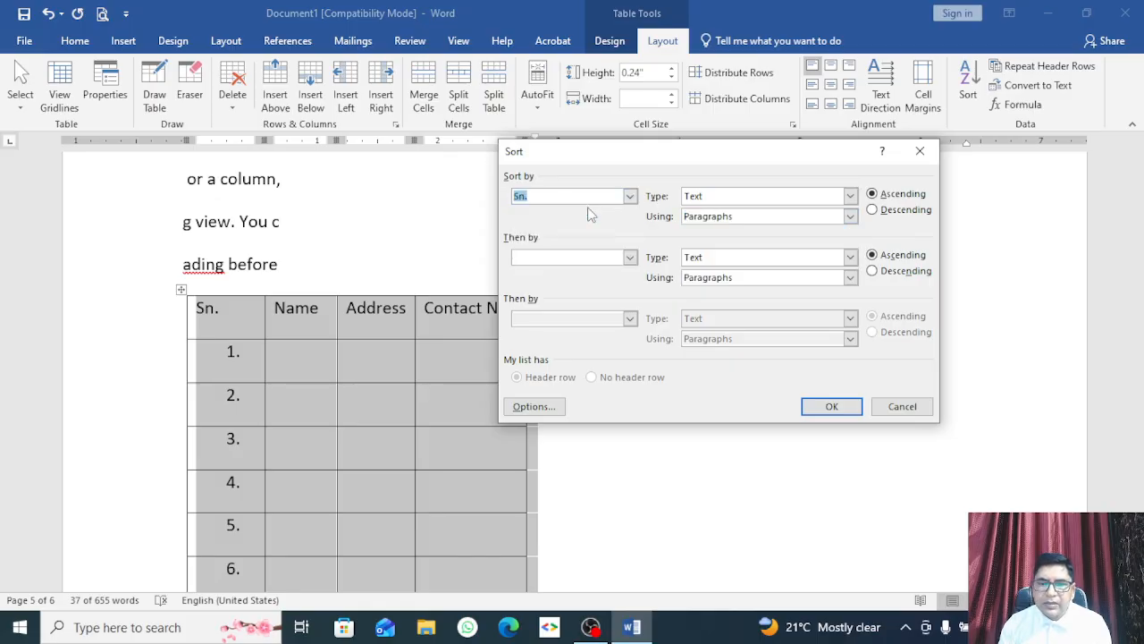
click(826, 409)
Step: Review the sorted table and undo the last change with Ctrl+Z
scroll(356, 407, down, 10)
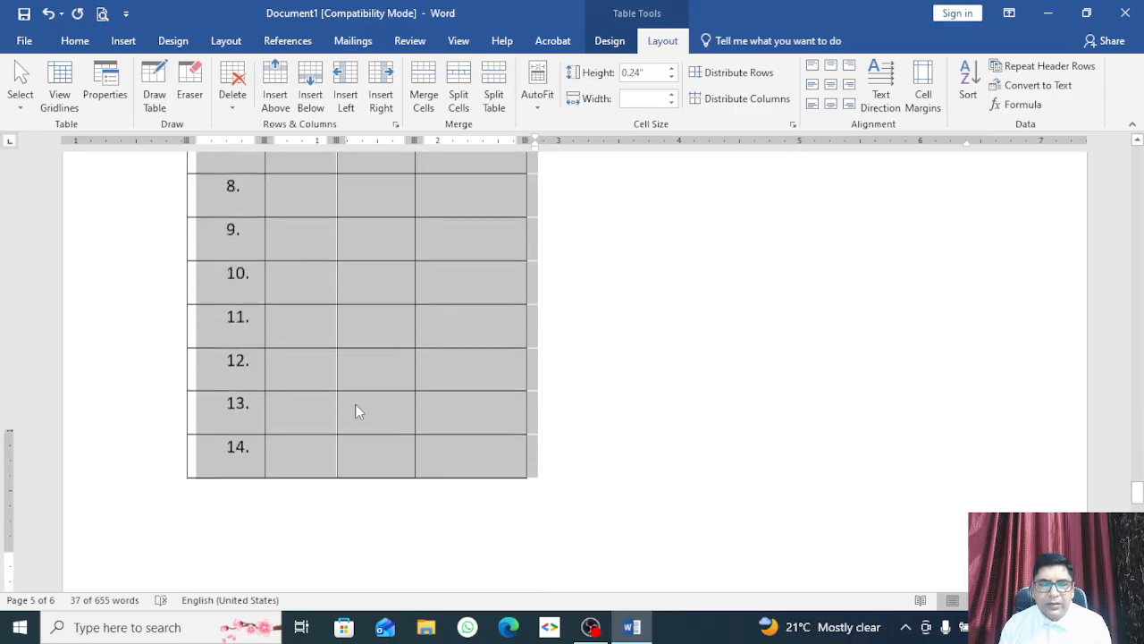
scroll(959, 396, up, 3)
scroll(959, 397, up, 3)
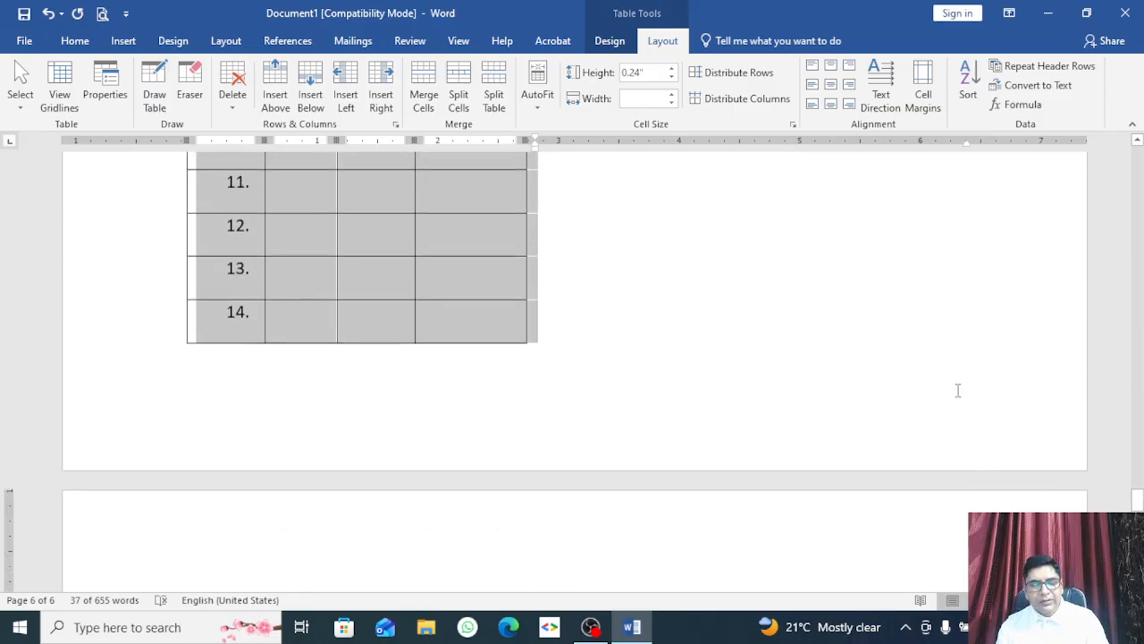
scroll(957, 390, up, 1)
key(ctrl+z)
key(ctrl+z)
scroll(573, 324, up, 11)
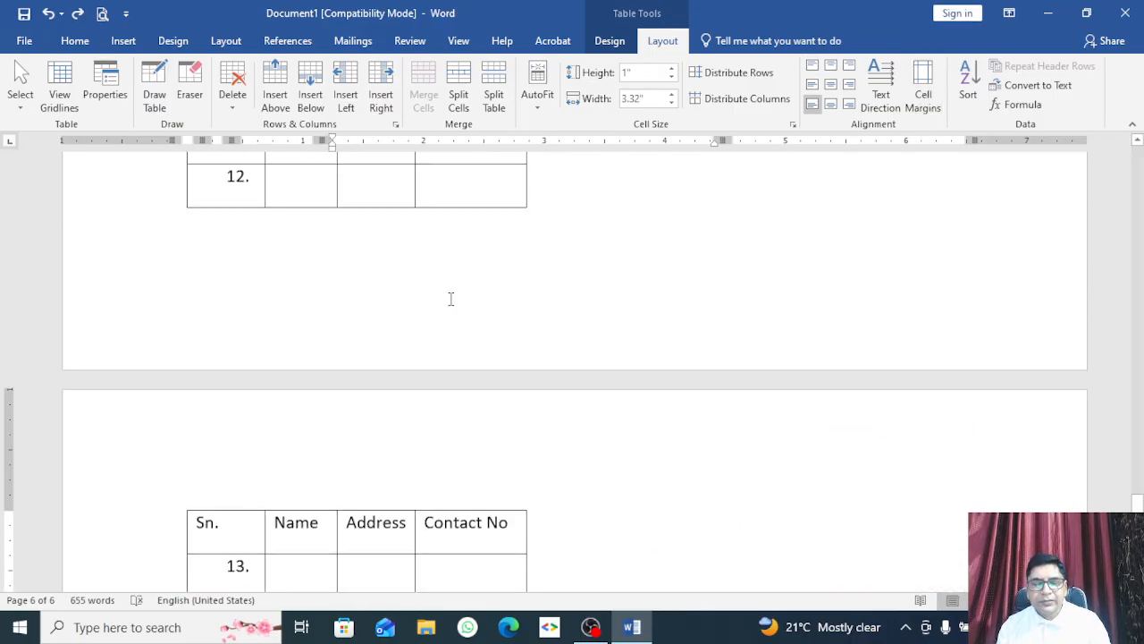